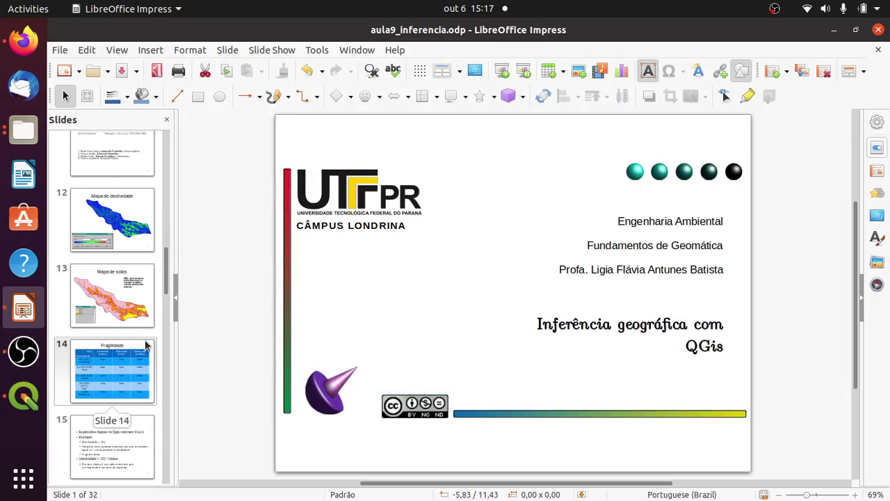
Display slide 14 of the presentation, the Fragilidade table of soils against slope classes
{"action": "scroll", "coordinate": [146, 345], "scroll_direction": "down", "scroll_amount": 2}
{"action": "left_click", "coordinate": [124, 308]}
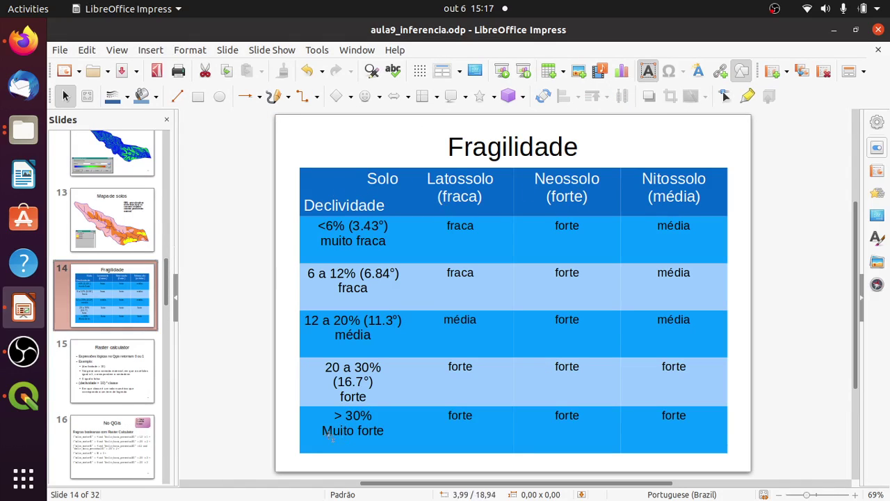
Switch to QGIS and load municipios_pr_2019_UTM_SIRGAS2000.shp from its subfolder in inferencia/dados
{"action": "left_click", "coordinate": [24, 396]}
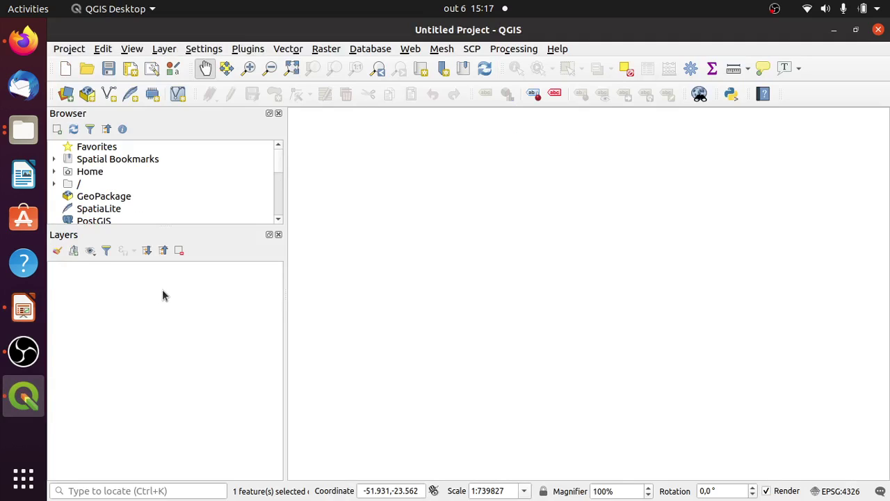
{"action": "left_click", "coordinate": [24, 130]}
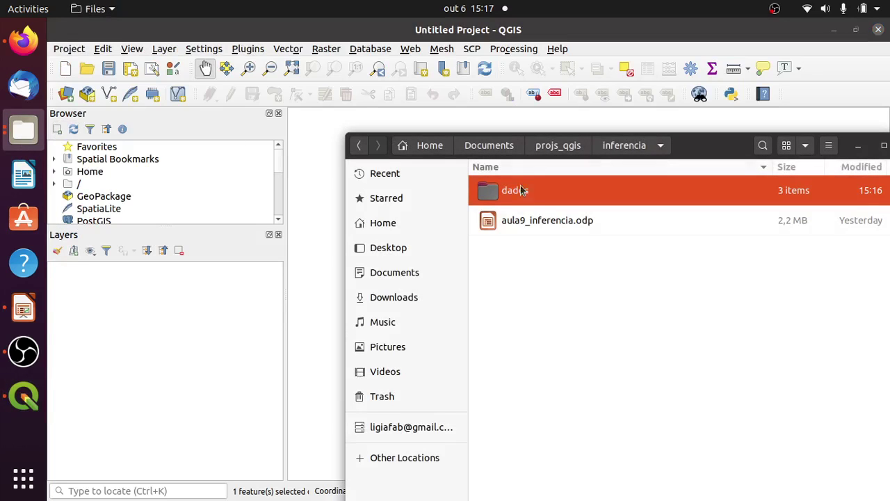
{"action": "double_click", "coordinate": [577, 196]}
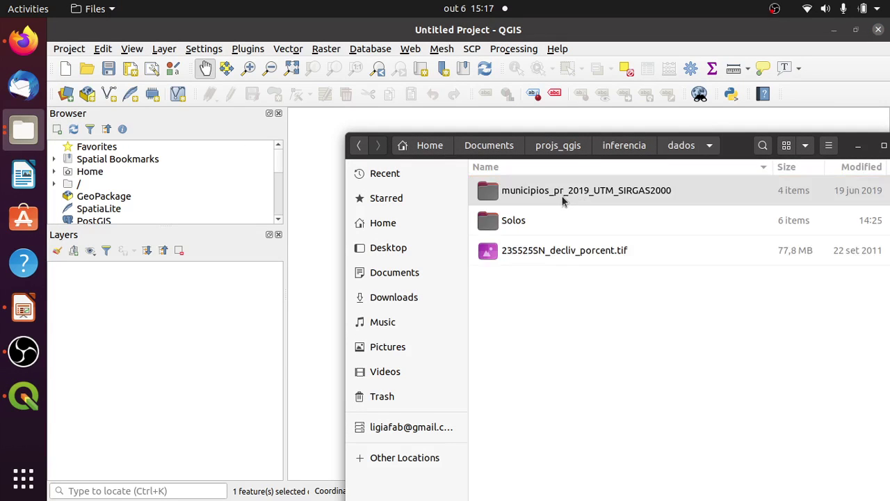
{"action": "double_click", "coordinate": [564, 196]}
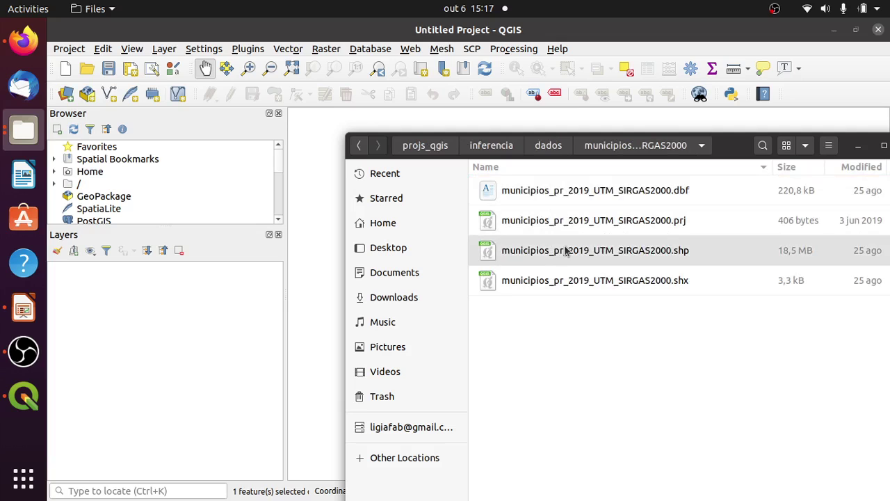
{"action": "left_click", "coordinate": [566, 251]}
{"action": "left_click_drag", "start_coordinate": [628, 249], "coordinate": [232, 268]}
Load ldna_solos_utm_wgs_pol.shp from the Solos folder with the CRS WGS 84 / UTM zone 22S (EPSG:32722)
{"action": "left_click", "coordinate": [548, 144]}
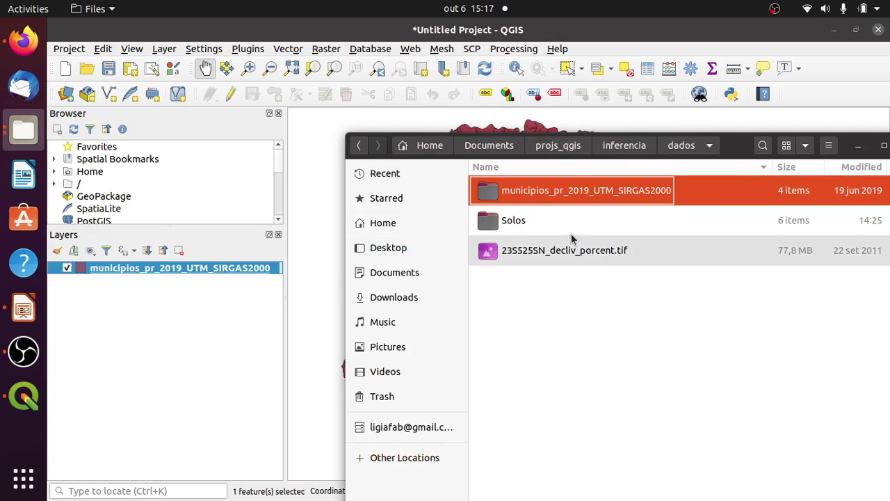
{"action": "left_click", "coordinate": [565, 224]}
{"action": "double_click", "coordinate": [565, 228]}
{"action": "left_click", "coordinate": [564, 313]}
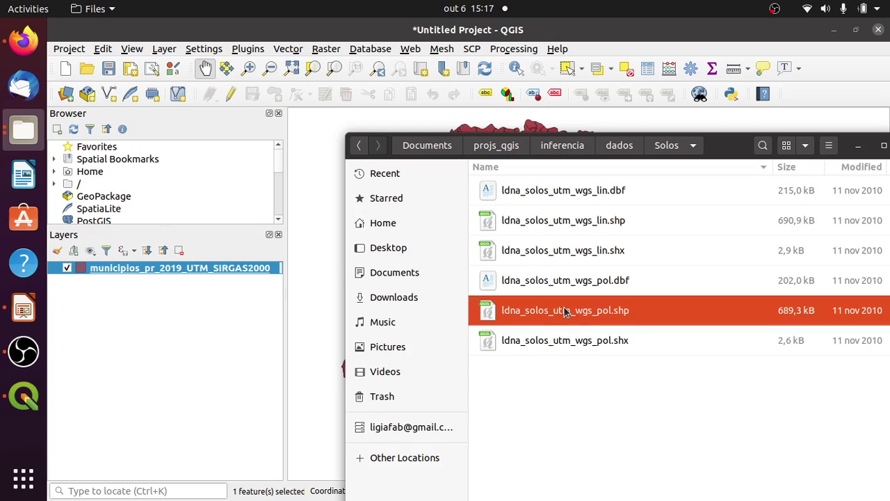
{"action": "left_click_drag", "start_coordinate": [589, 316], "coordinate": [224, 302]}
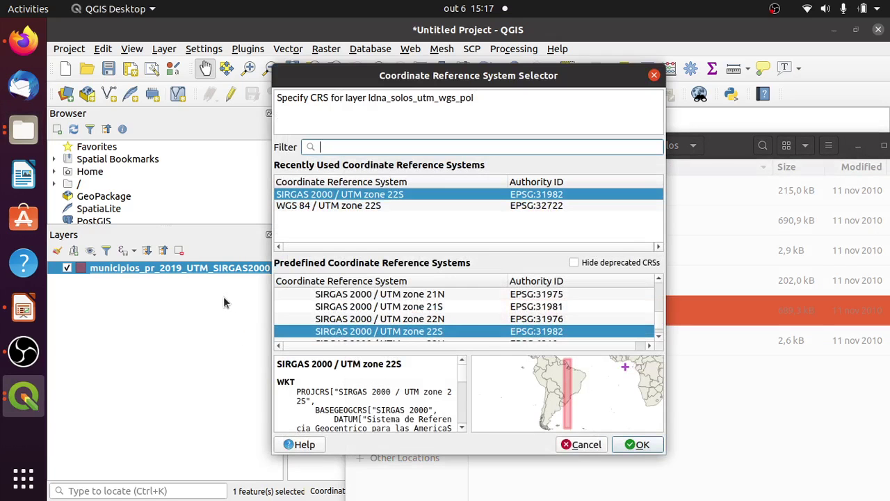
{"action": "left_click", "coordinate": [383, 205]}
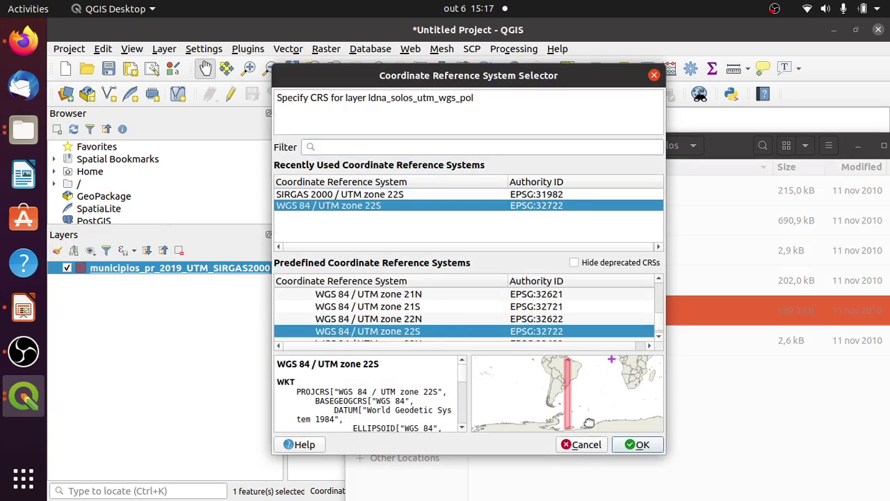
{"action": "left_click", "coordinate": [639, 444]}
Load the slope raster 23S525SN_decliv_porcent.tif from the dados folder into the project
{"action": "left_click", "coordinate": [619, 146]}
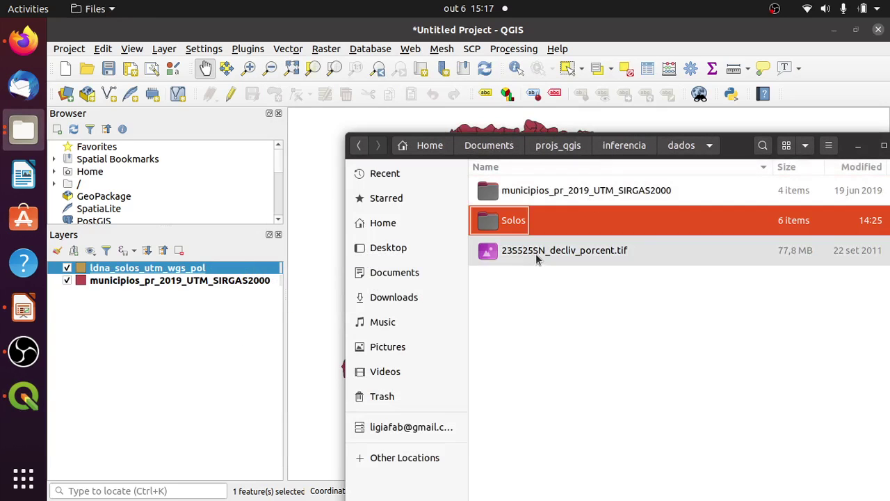
{"action": "left_click", "coordinate": [534, 252]}
{"action": "left_click_drag", "start_coordinate": [534, 252], "coordinate": [240, 301]}
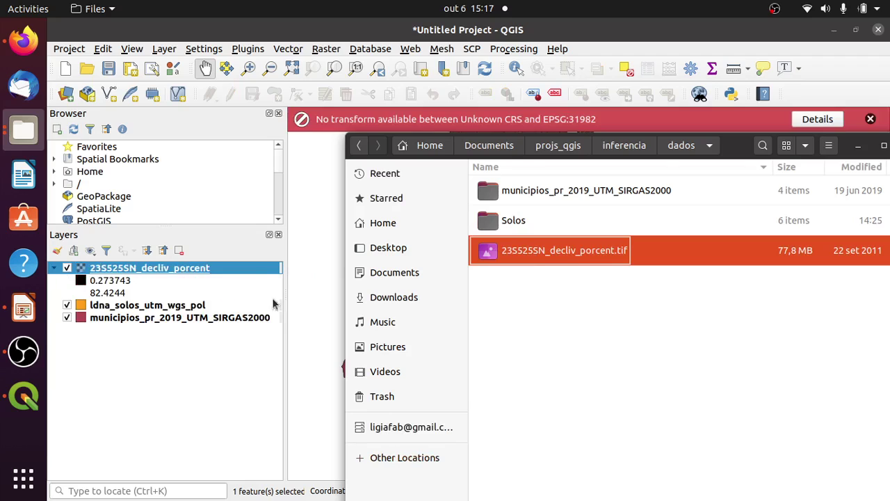
Set the source CRS of the 23S525SN_decliv_porcent layer to EPSG:4326 - WGS 84 and dismiss the transform warning
{"action": "left_click", "coordinate": [205, 270]}
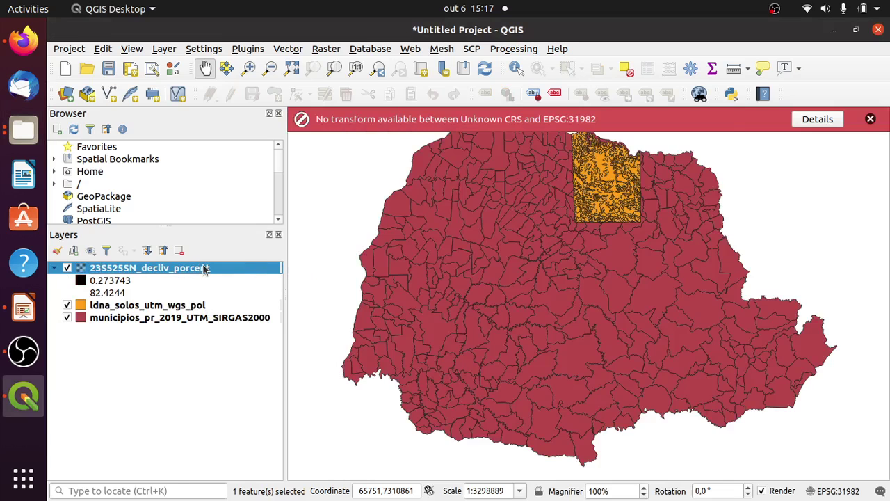
{"action": "double_click", "coordinate": [205, 270]}
{"action": "left_click", "coordinate": [699, 99]}
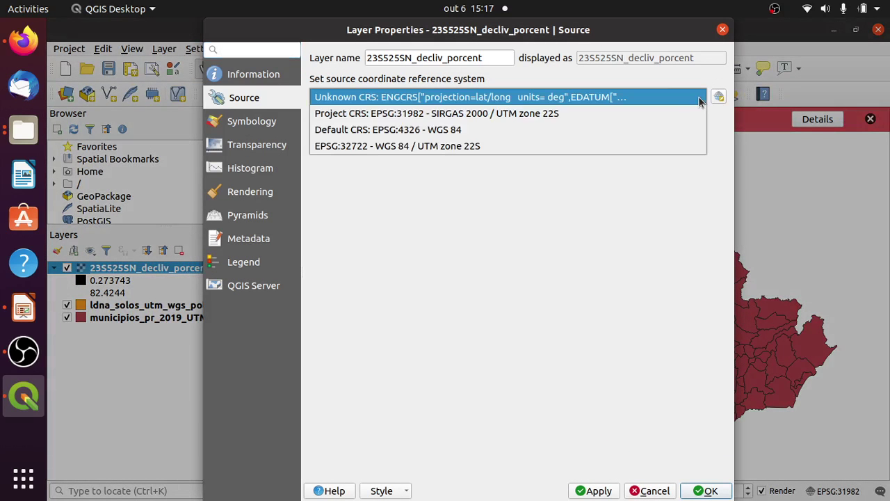
{"action": "left_click", "coordinate": [425, 130]}
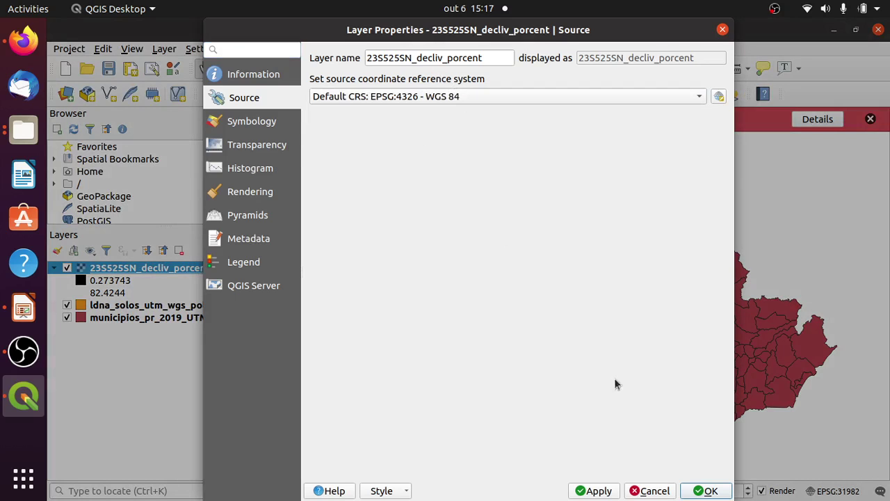
{"action": "left_click", "coordinate": [692, 490]}
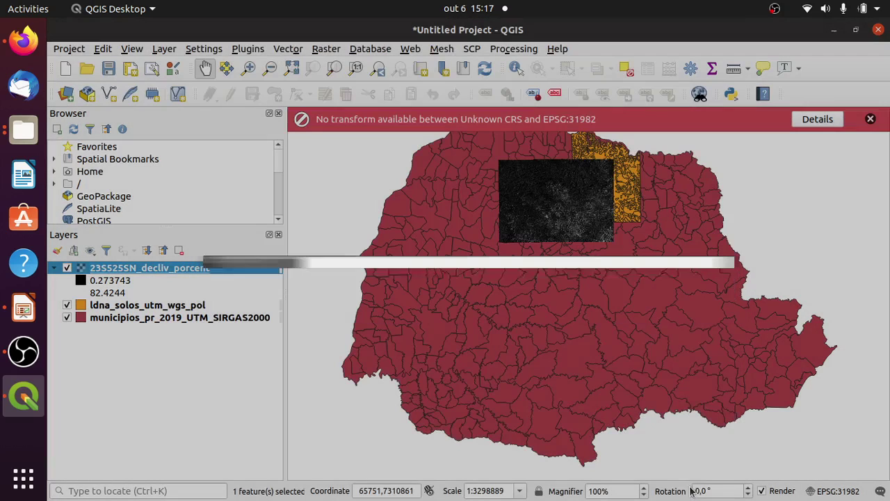
{"action": "left_click", "coordinate": [870, 119]}
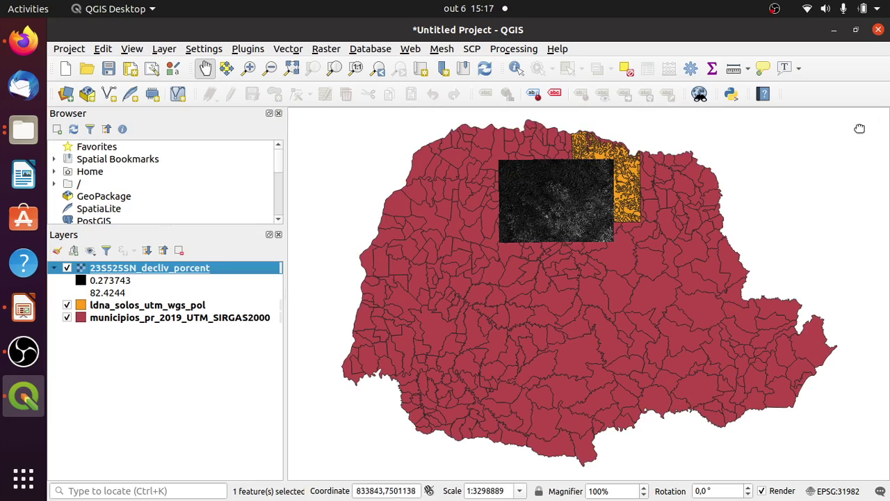
{"action": "double_click", "coordinate": [138, 270]}
{"action": "left_click", "coordinate": [598, 491]}
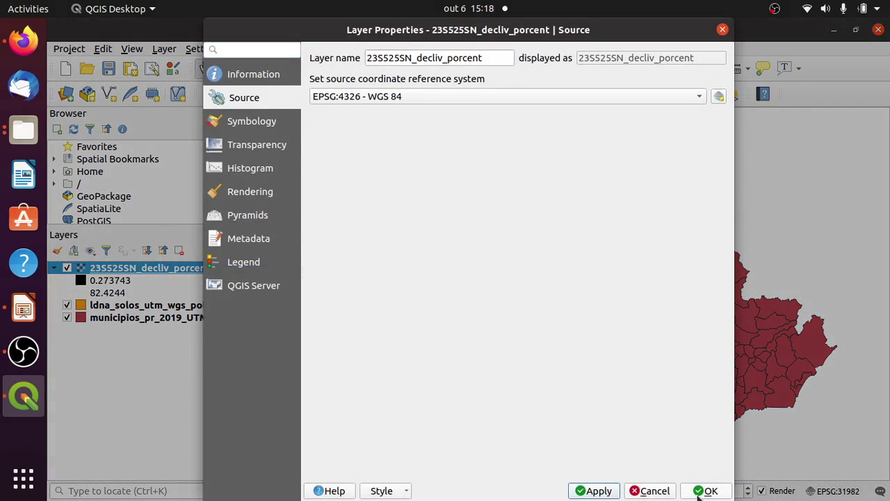
{"action": "left_click", "coordinate": [704, 491]}
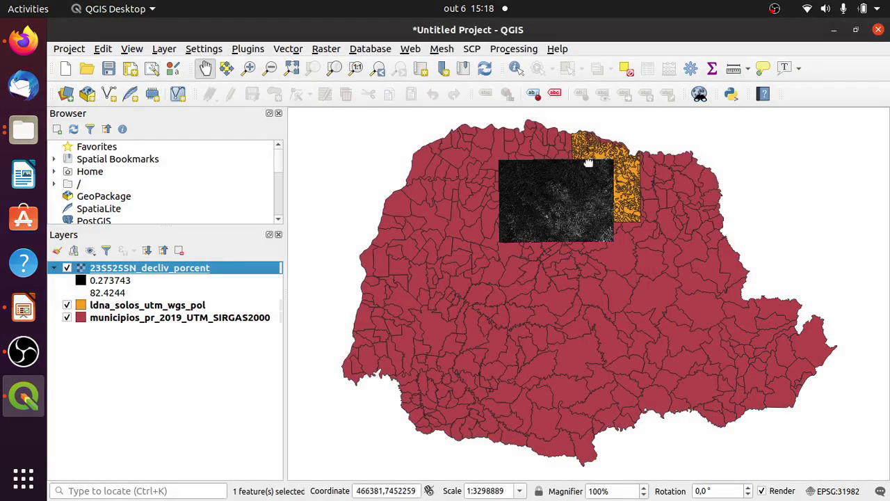
Style the municipios_pr_2019_UTM_SIRGAS2000 layer with a transparent fill and a red stroke 0.46 mm wide
{"action": "double_click", "coordinate": [110, 319]}
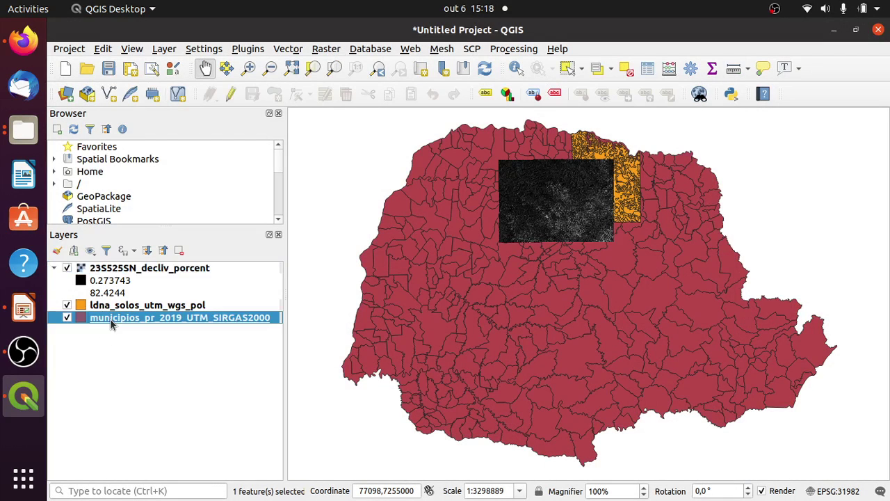
{"action": "left_click", "coordinate": [438, 87]}
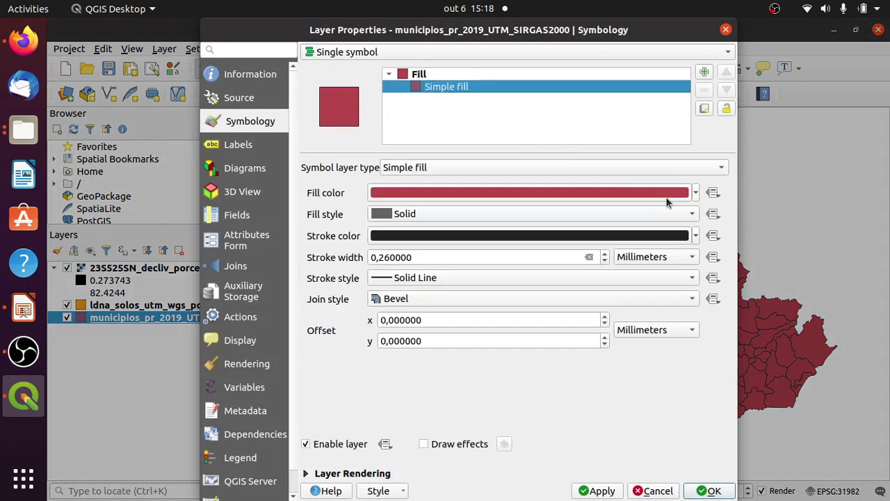
{"action": "left_click", "coordinate": [695, 195]}
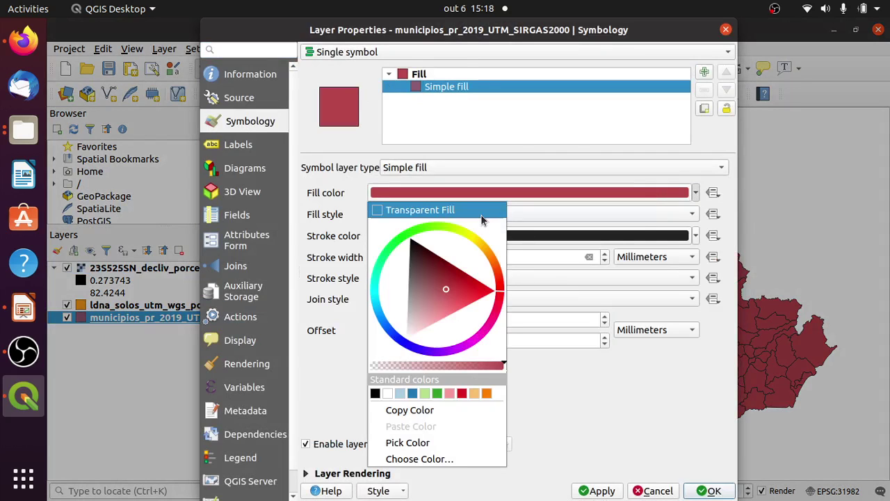
{"action": "left_click", "coordinate": [480, 214]}
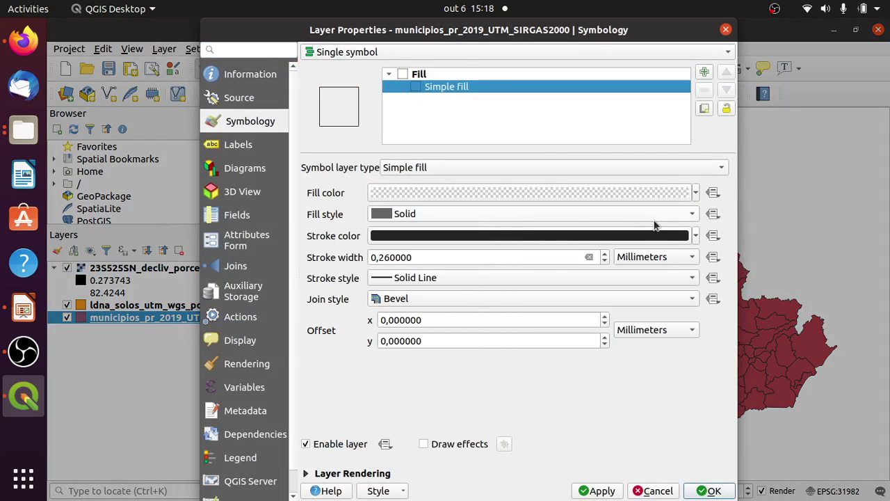
{"action": "left_click", "coordinate": [695, 236]}
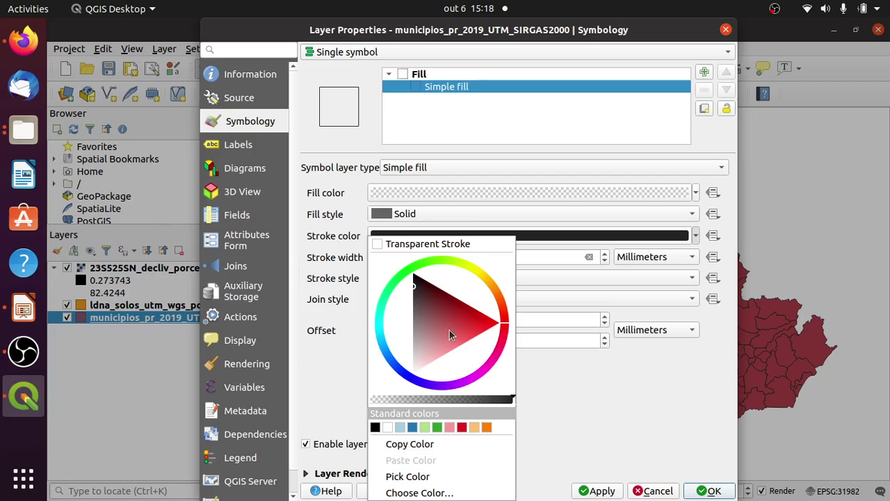
{"action": "left_click_drag", "start_coordinate": [449, 330], "coordinate": [501, 313]}
{"action": "left_click", "coordinate": [583, 393]}
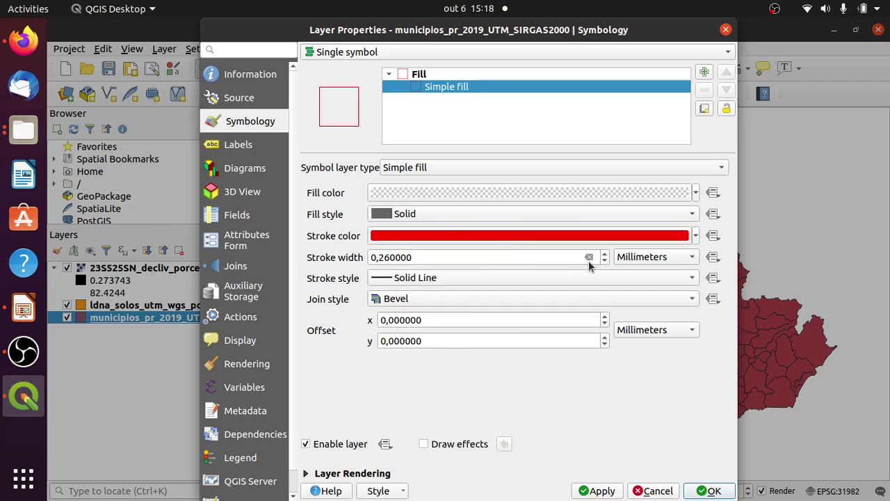
{"action": "left_click", "coordinate": [605, 256]}
{"action": "left_click", "coordinate": [596, 490]}
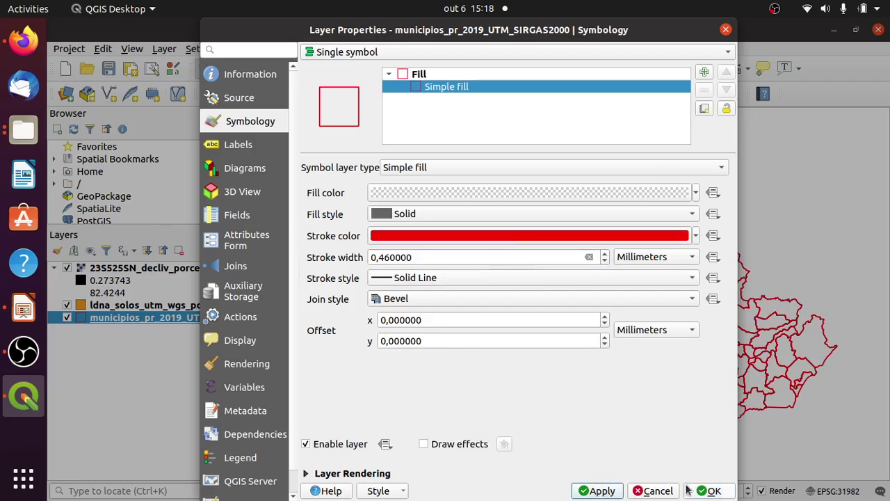
{"action": "left_click", "coordinate": [709, 490]}
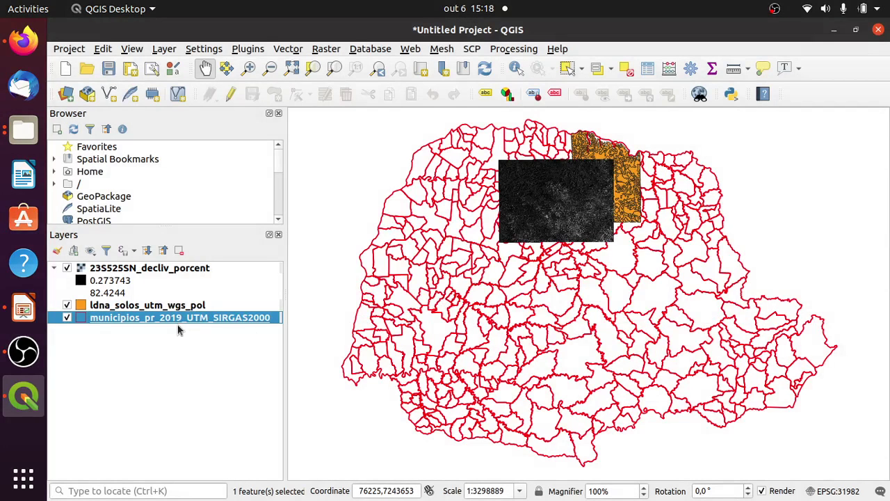
Move the municipios layer to the top of the layer order and enlarge the map area by closing the Browser panel and narrowing the Layers panel
{"action": "left_click_drag", "start_coordinate": [195, 319], "coordinate": [195, 263]}
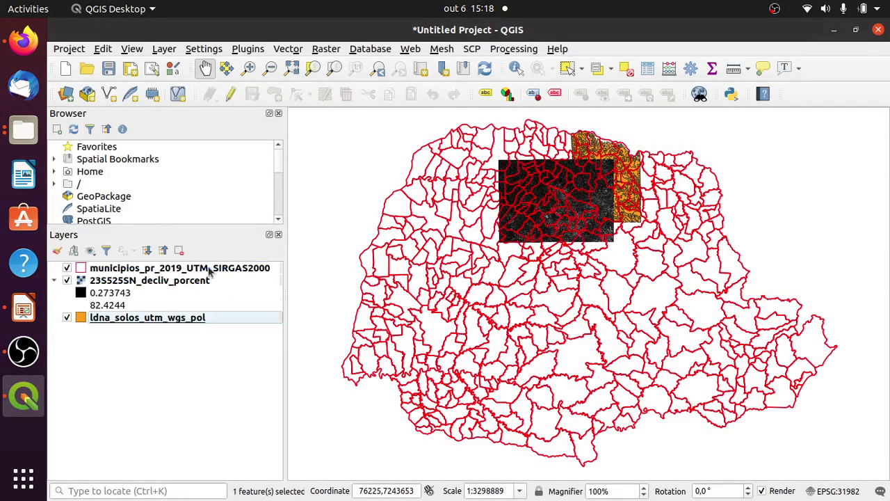
{"action": "left_click", "coordinate": [248, 68]}
{"action": "left_click_drag", "start_coordinate": [577, 171], "coordinate": [621, 224]}
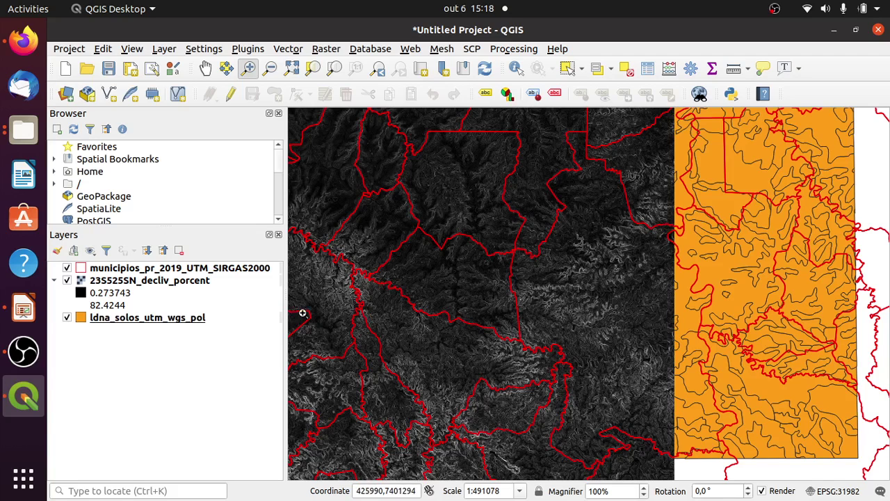
{"action": "left_click", "coordinate": [278, 113]}
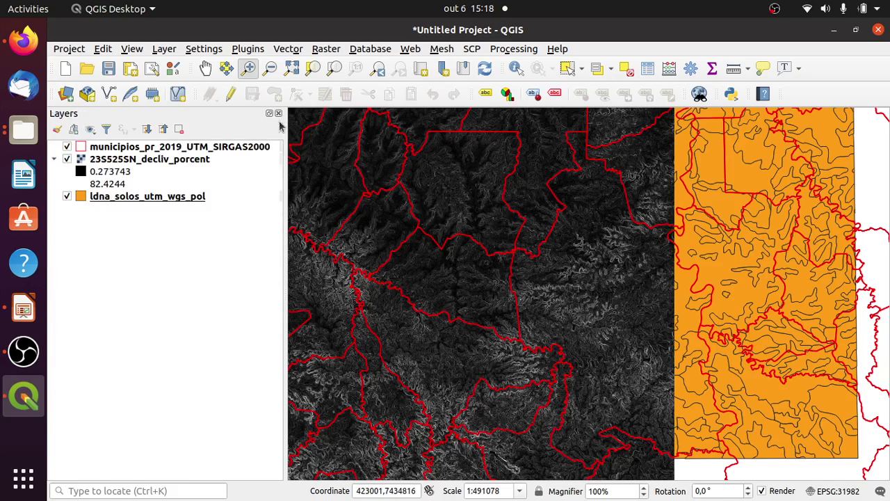
{"action": "left_click_drag", "start_coordinate": [283, 244], "coordinate": [269, 244]}
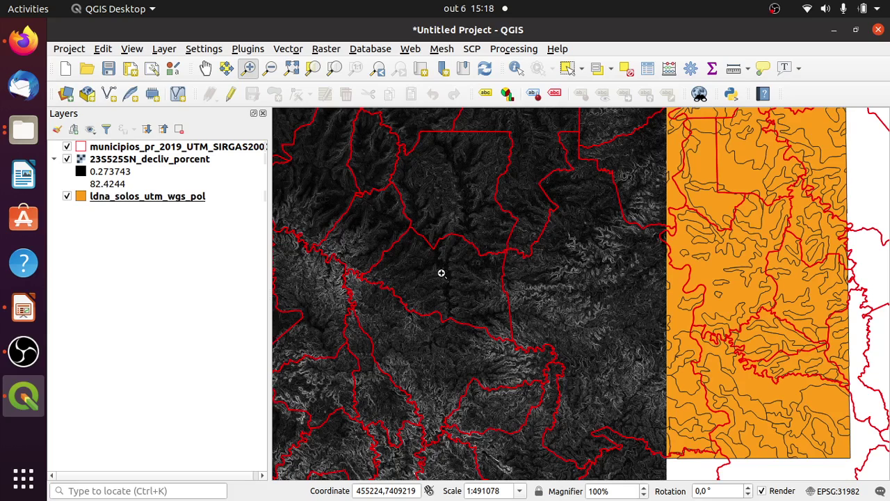
{"action": "left_click", "coordinate": [167, 196]}
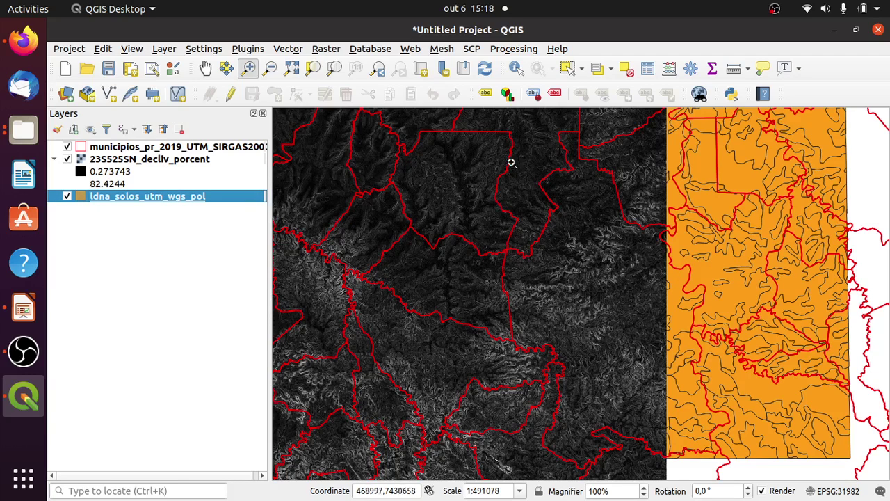
{"action": "left_click", "coordinate": [611, 70]}
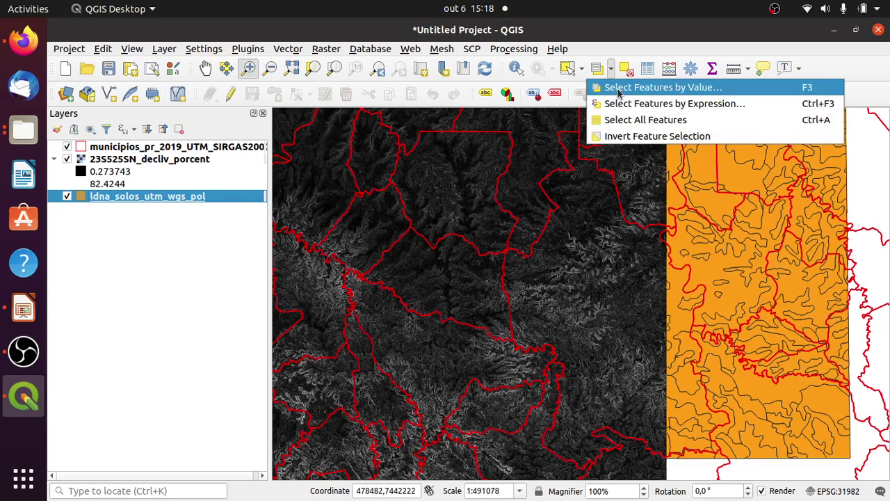
{"action": "left_click", "coordinate": [618, 89]}
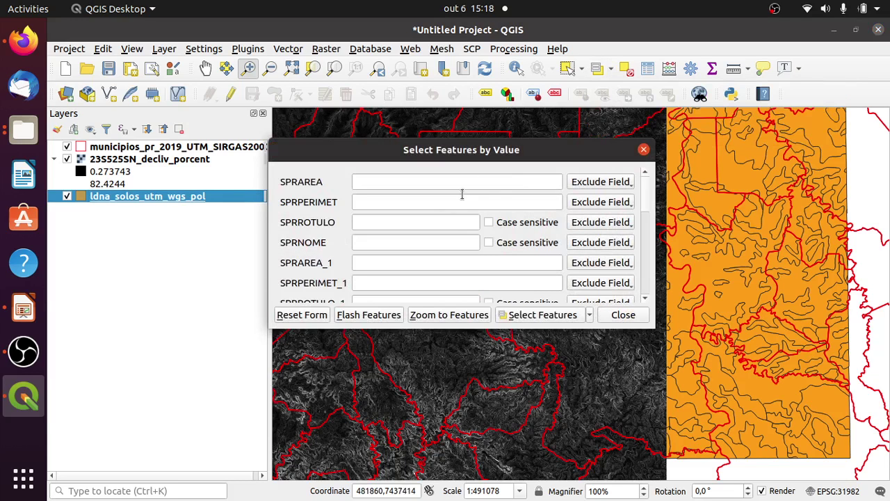
{"action": "left_click", "coordinate": [643, 150]}
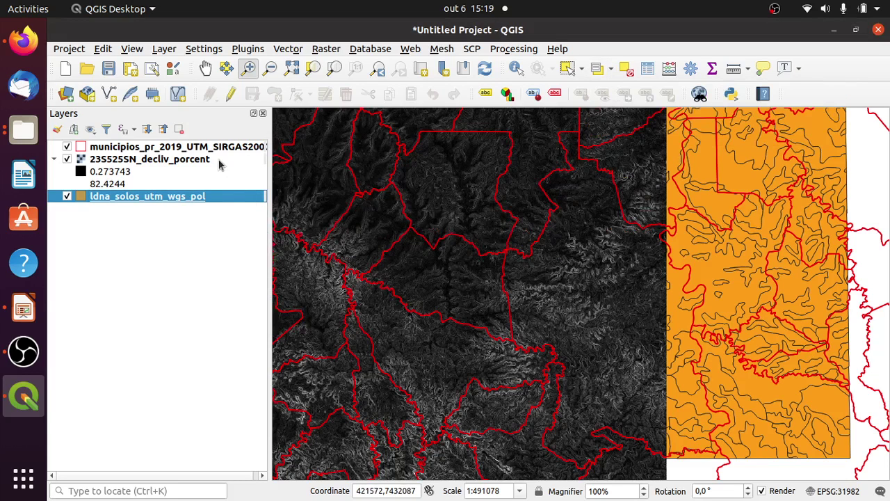
Select the municipality whose nome equals Londrina in the municipios_pr_2019_UTM_SIRGAS2000 layer, using Select Features by Value
{"action": "left_click", "coordinate": [196, 149]}
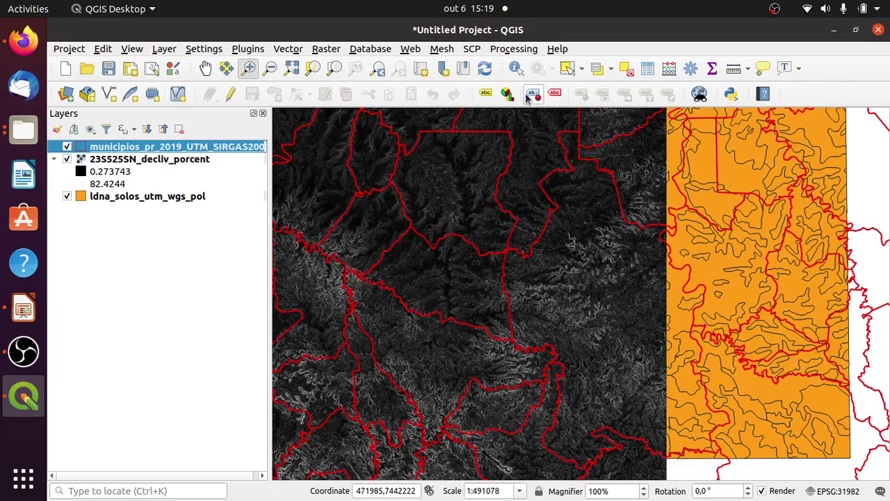
{"action": "left_click", "coordinate": [612, 73]}
{"action": "left_click", "coordinate": [618, 86]}
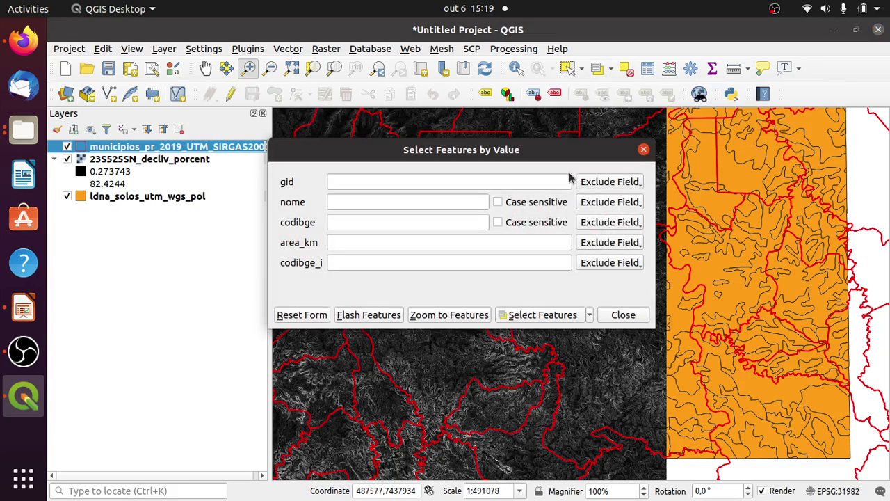
{"action": "left_click", "coordinate": [407, 202]}
{"action": "type", "text": "Lond"}
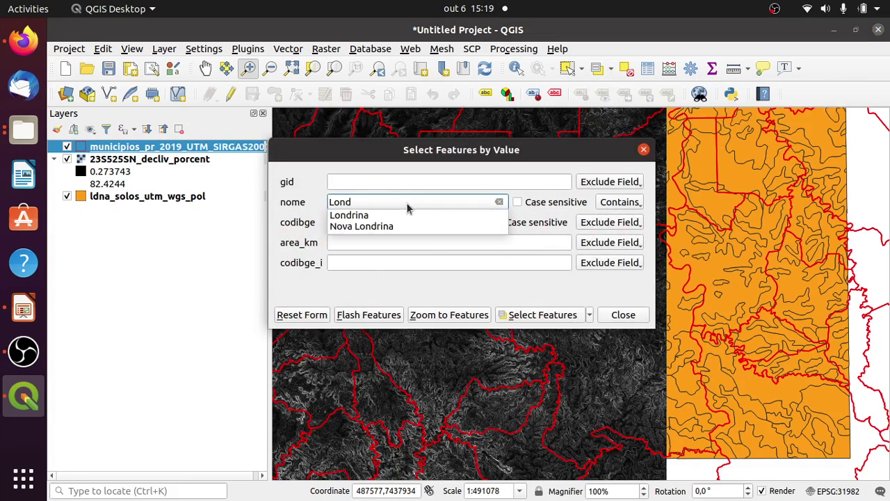
{"action": "left_click", "coordinate": [415, 216]}
{"action": "left_click", "coordinate": [612, 202]}
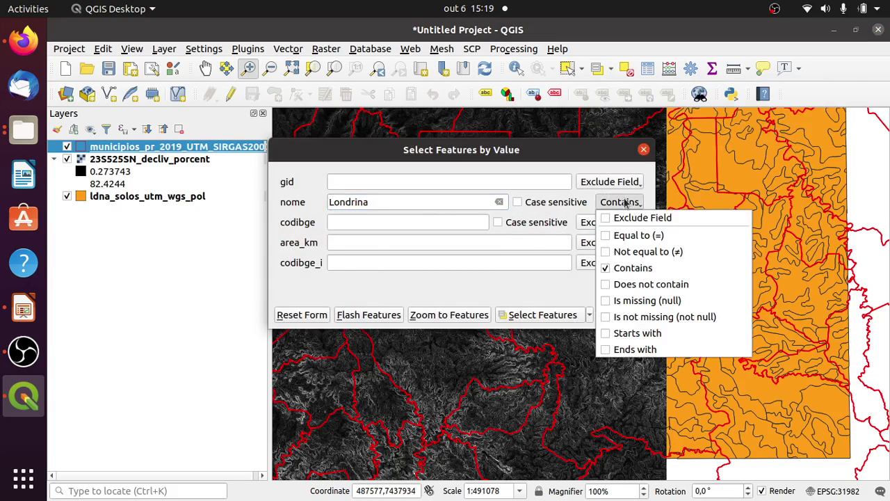
{"action": "left_click", "coordinate": [633, 236]}
{"action": "left_click", "coordinate": [551, 320]}
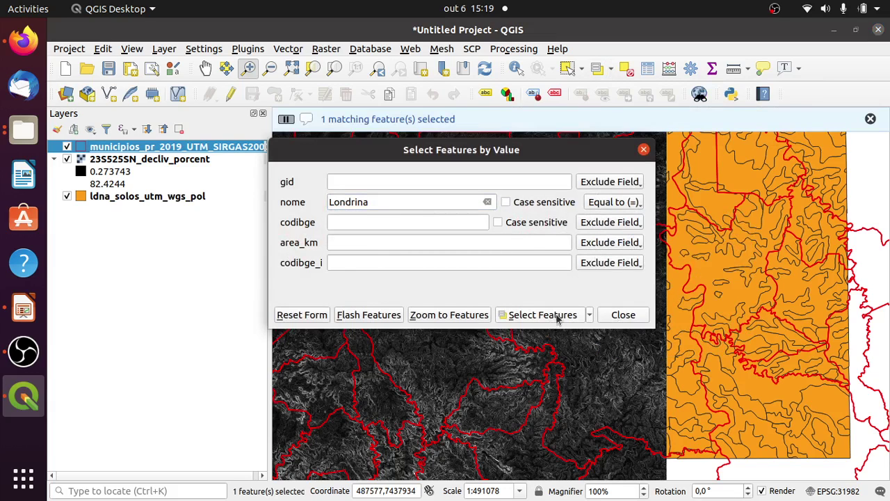
{"action": "left_click", "coordinate": [623, 315]}
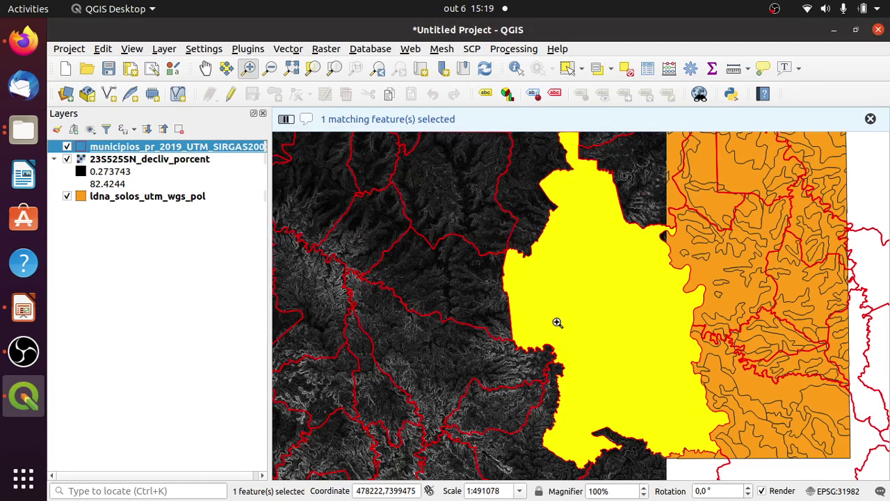
Select by location the ldna_solos_utm_wgs_pol features that intersect or are within the selected feature of the municipios_pr_2019_UTM_SIRGAS2000 layer
{"action": "left_click", "coordinate": [147, 198]}
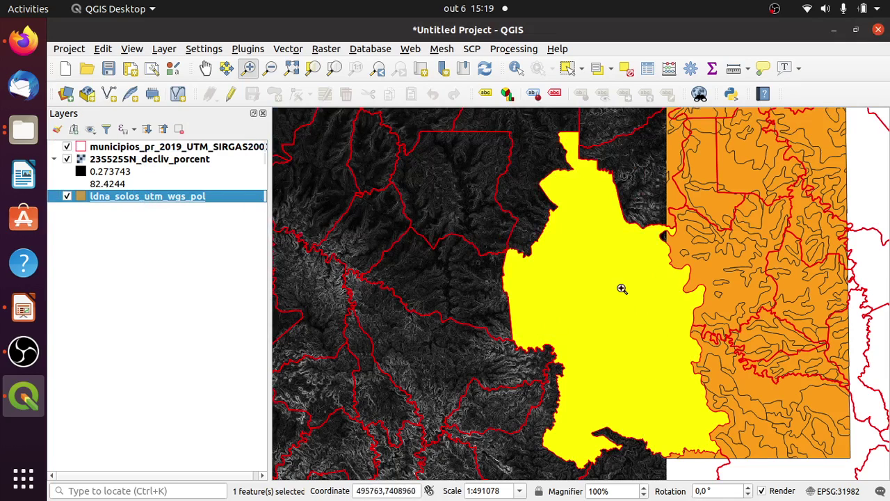
{"action": "left_click", "coordinate": [294, 52]}
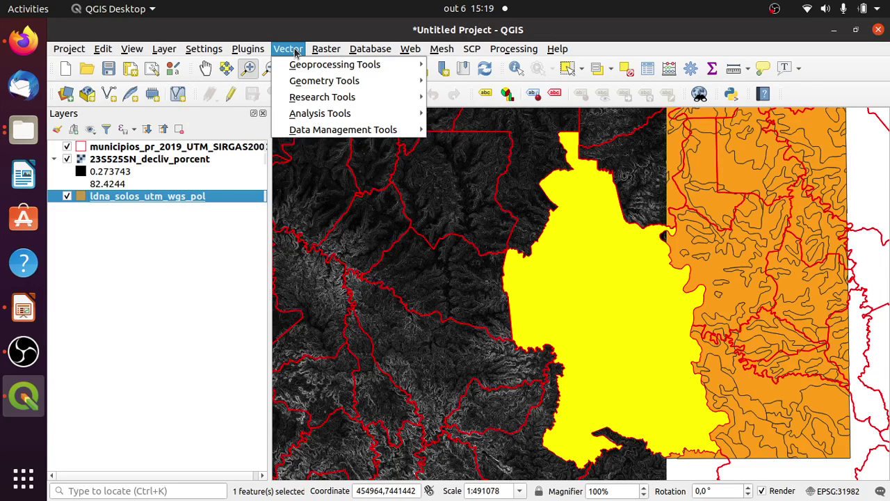
{"action": "mouse_move", "coordinate": [353, 101]}
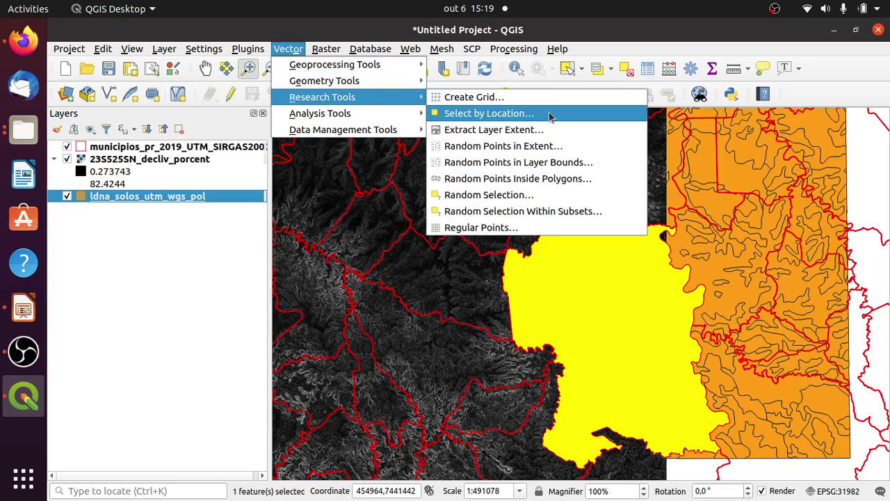
{"action": "left_click", "coordinate": [489, 113]}
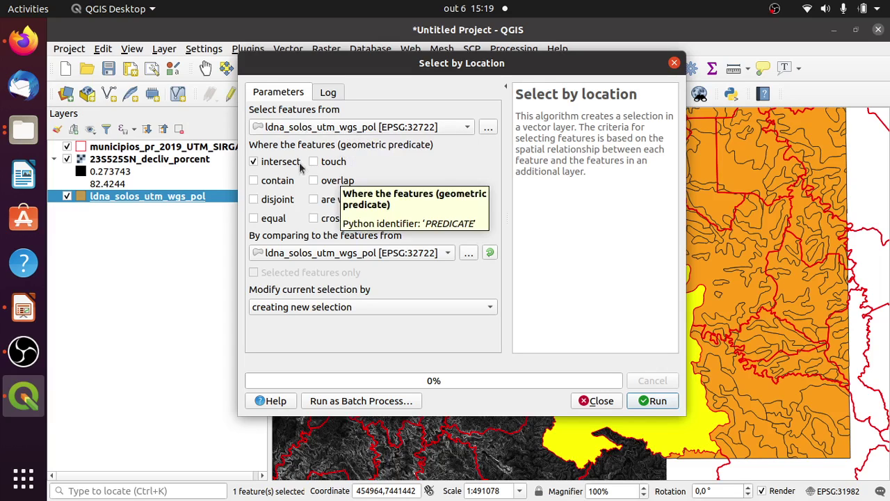
{"action": "left_click", "coordinate": [352, 200]}
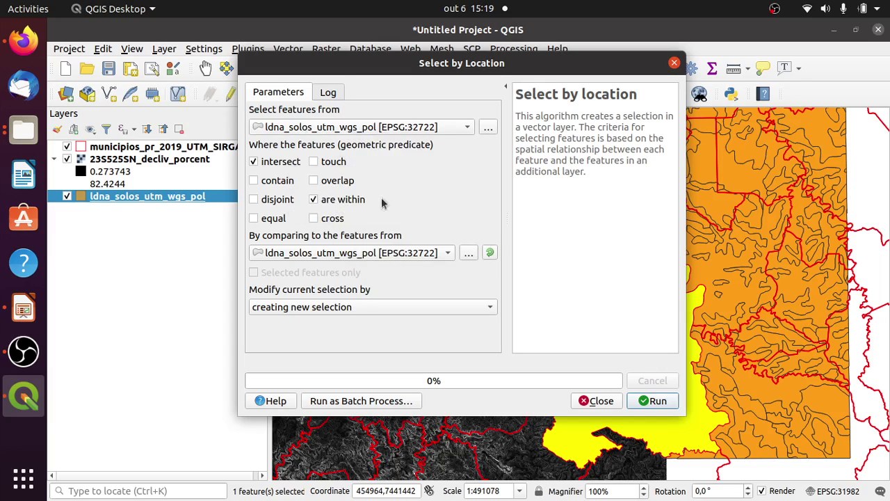
{"action": "left_click", "coordinate": [349, 255]}
{"action": "left_click", "coordinate": [348, 271]}
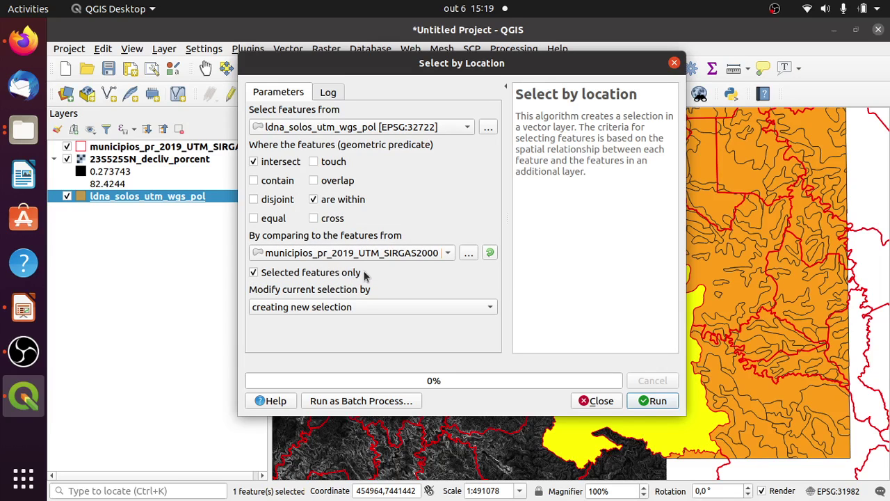
{"action": "left_click", "coordinate": [653, 401]}
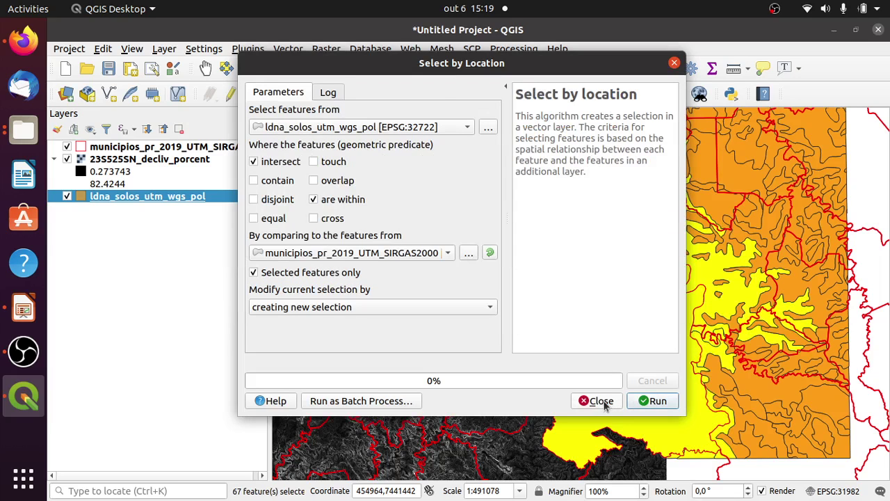
{"action": "left_click", "coordinate": [598, 401]}
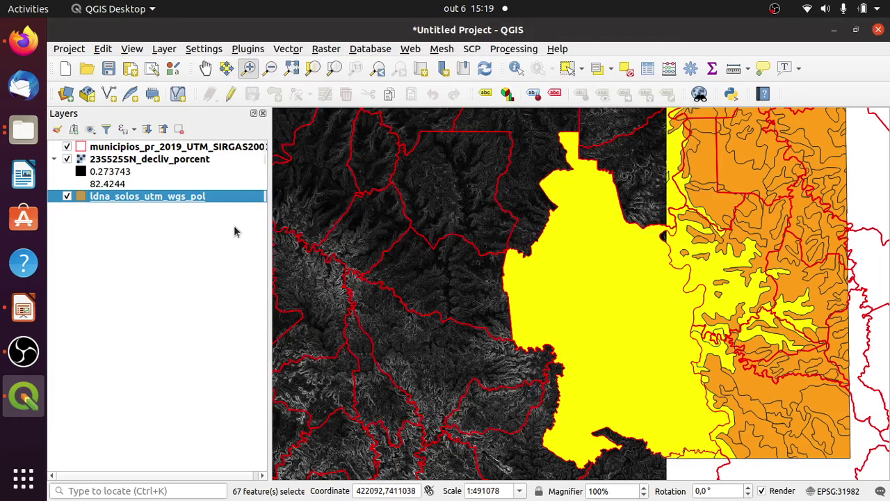
Hide the 23S525SN_decliv_porcent and municipios layers, toggling the municipality boundaries to compare them with the selected soil polygons
{"action": "left_click", "coordinate": [67, 158]}
{"action": "left_click", "coordinate": [67, 147]}
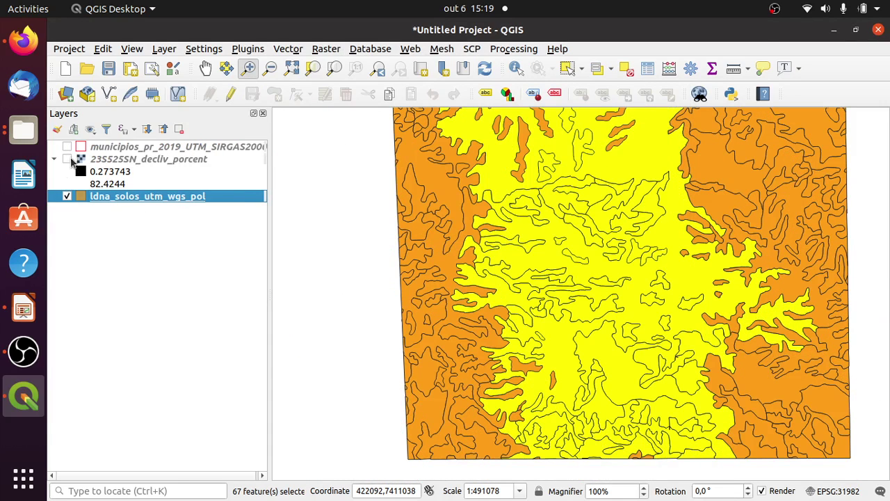
{"action": "left_click", "coordinate": [67, 147]}
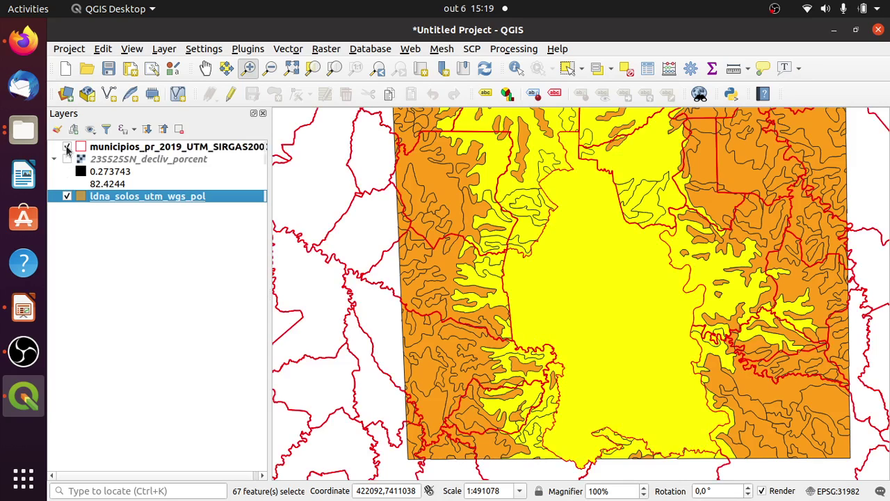
{"action": "left_click", "coordinate": [67, 147]}
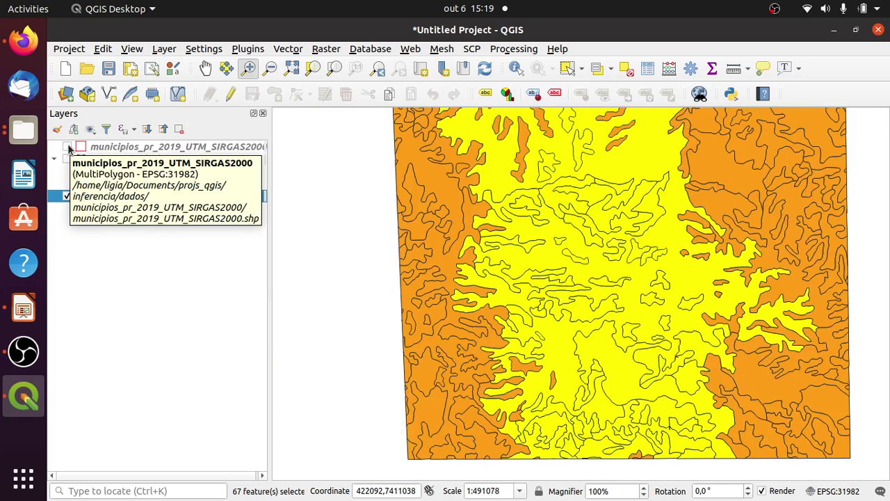
{"action": "left_click", "coordinate": [66, 147]}
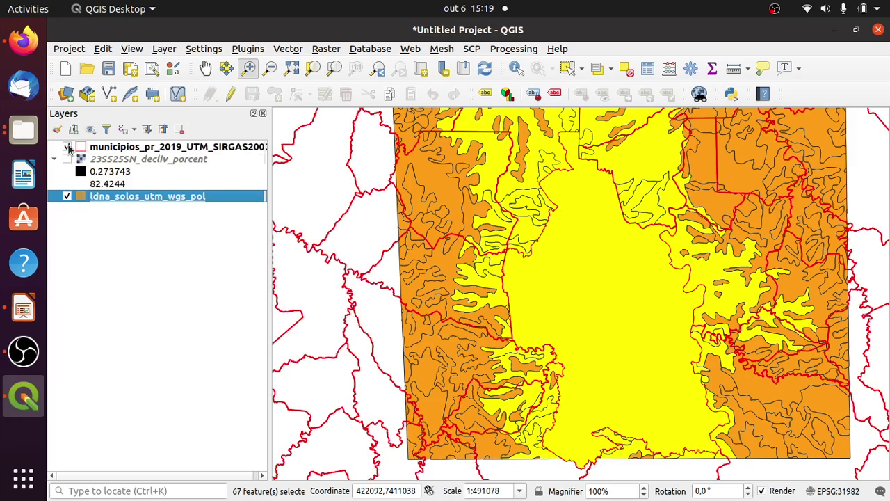
{"action": "left_click", "coordinate": [67, 147]}
{"action": "left_click", "coordinate": [66, 147]}
{"action": "left_click", "coordinate": [67, 147]}
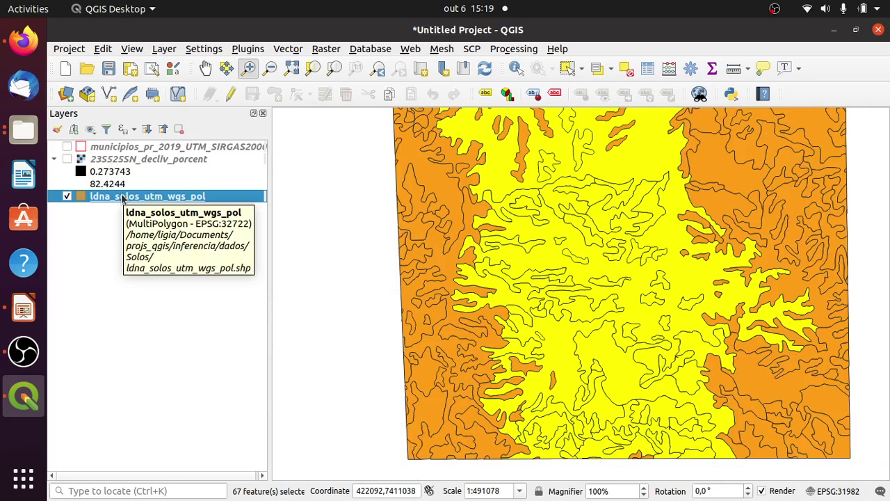
Start exporting the selected features of ldna_solos_utm_wgs_pol with the project CRS EPSG:31982 - SIRGAS 2000 / UTM zone 22S
{"action": "right_click", "coordinate": [121, 199]}
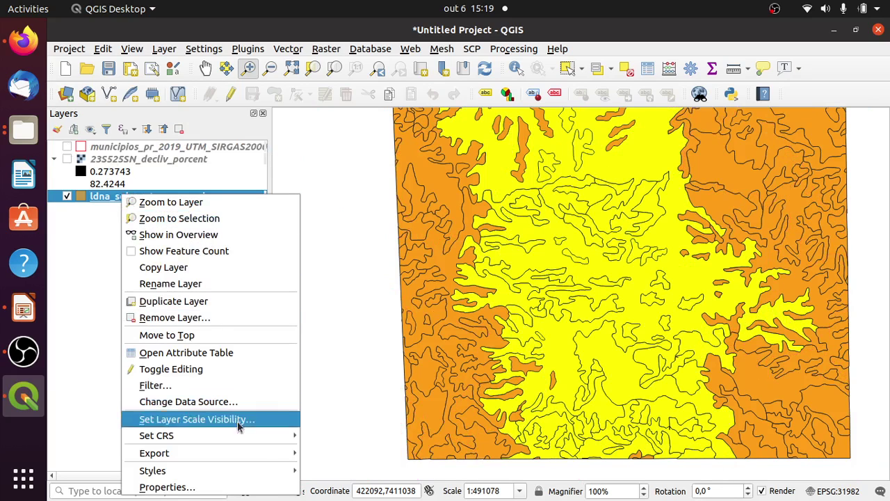
{"action": "mouse_move", "coordinate": [248, 453]}
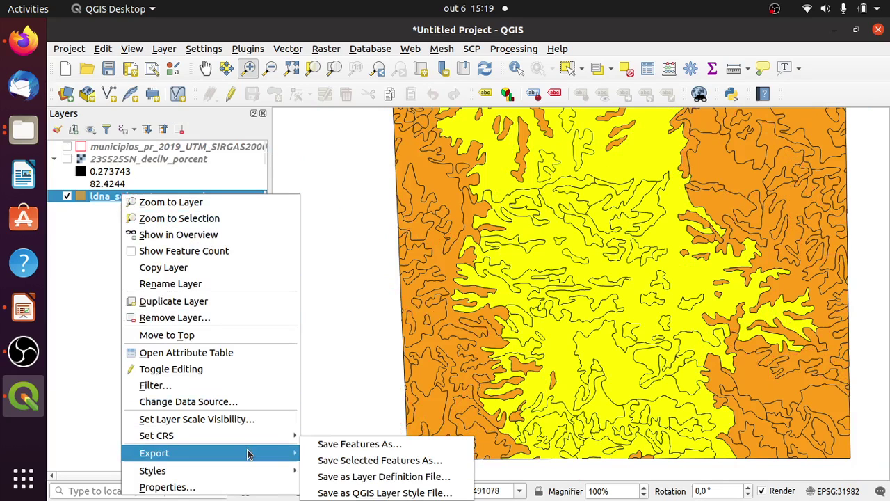
{"action": "left_click", "coordinate": [376, 462]}
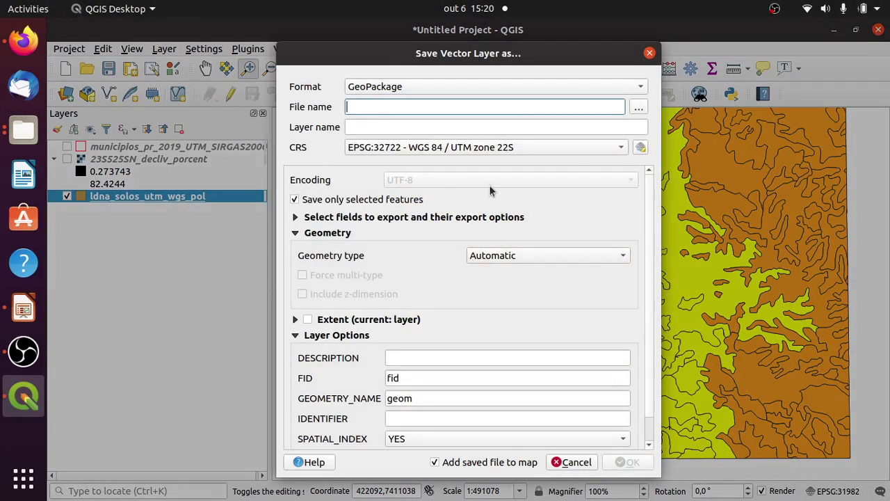
{"action": "left_click", "coordinate": [617, 152]}
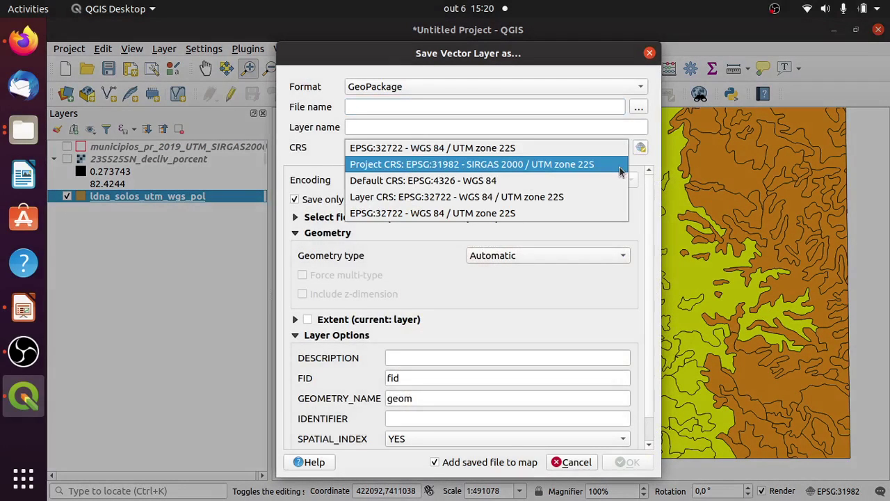
{"action": "left_click", "coordinate": [621, 170]}
Browse for the export location and create a folder named processados inside Documents/projs_qgis/inferencia
{"action": "left_click", "coordinate": [639, 110]}
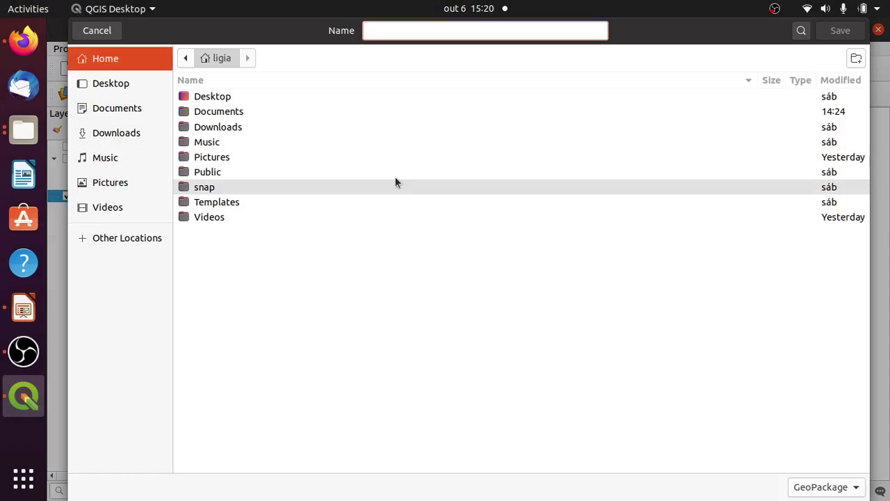
{"action": "double_click", "coordinate": [220, 114]}
{"action": "double_click", "coordinate": [246, 100]}
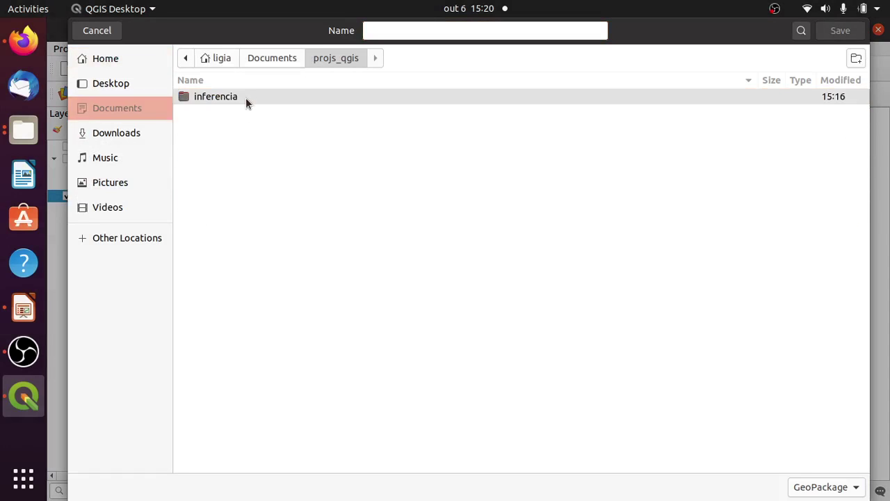
{"action": "double_click", "coordinate": [313, 96]}
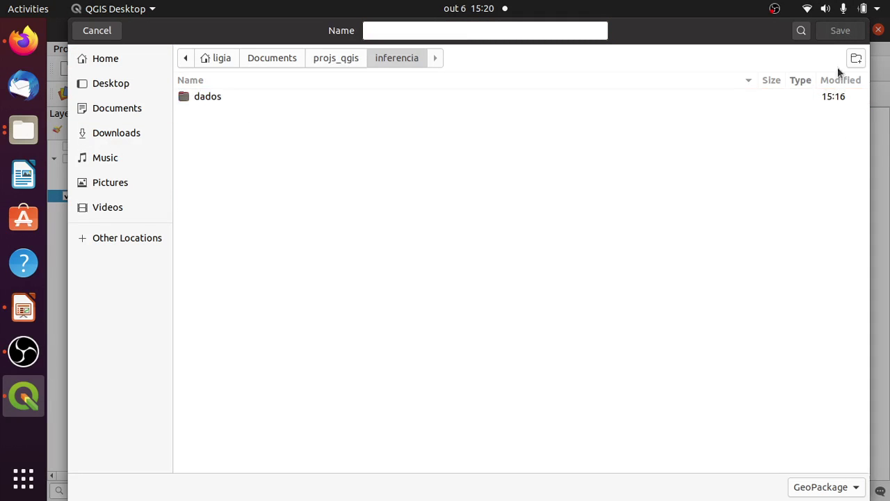
{"action": "left_click", "coordinate": [856, 58]}
{"action": "type", "text": "processados"}
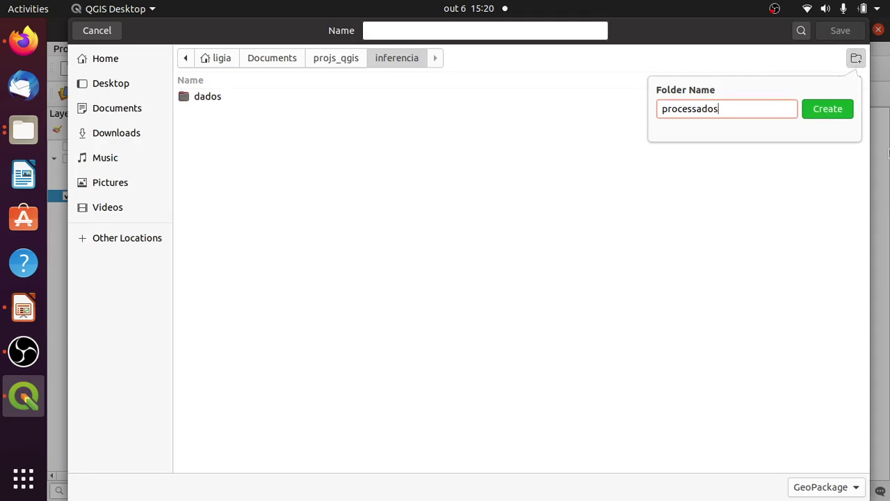
{"action": "key", "text": "Return"}
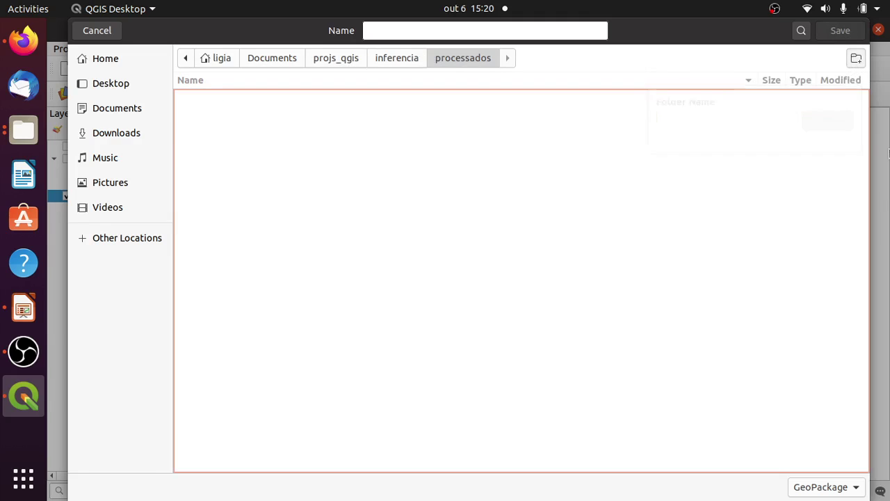
Name the export file solos_rec.shp in the processados folder and accept the location
{"action": "left_click", "coordinate": [426, 30]}
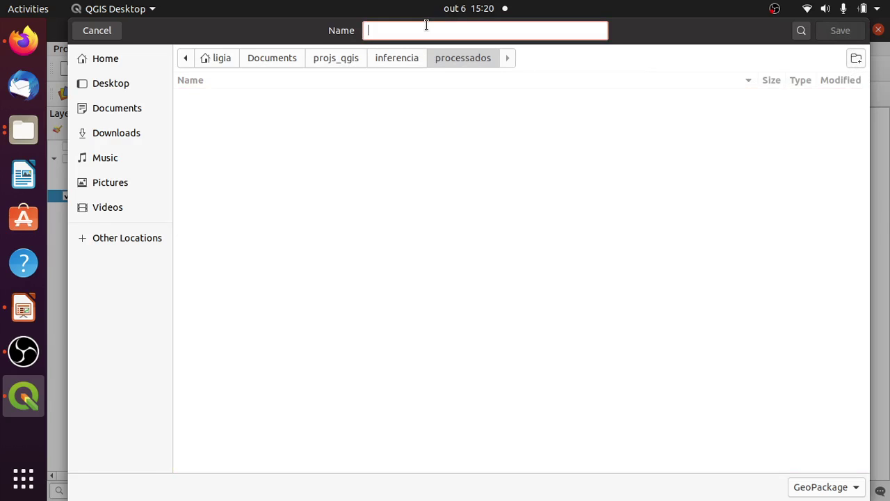
{"action": "type", "text": "solos"}
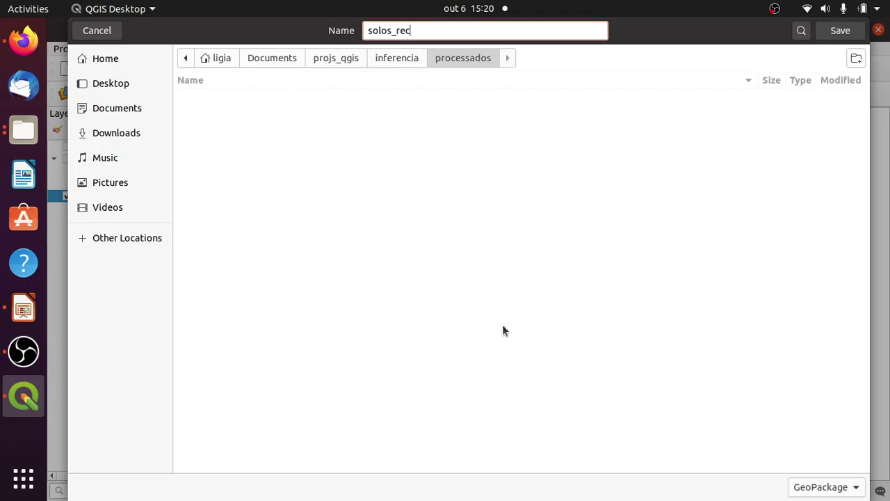
{"action": "type", "text": "_rec"}
{"action": "left_click", "coordinate": [827, 486]}
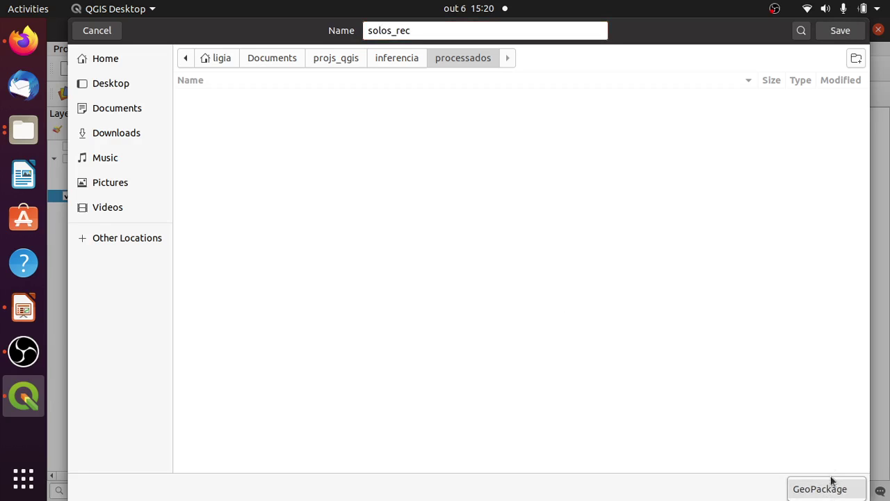
{"action": "left_click", "coordinate": [435, 33]}
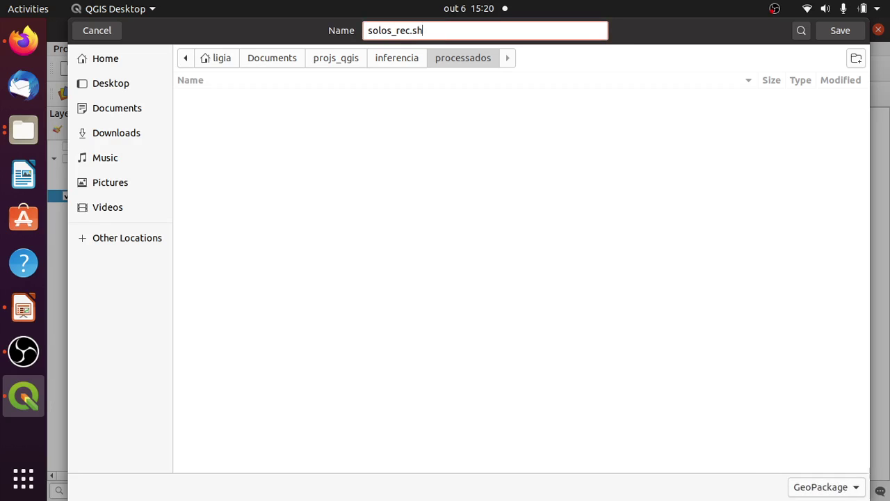
{"action": "left_click", "coordinate": [843, 32]}
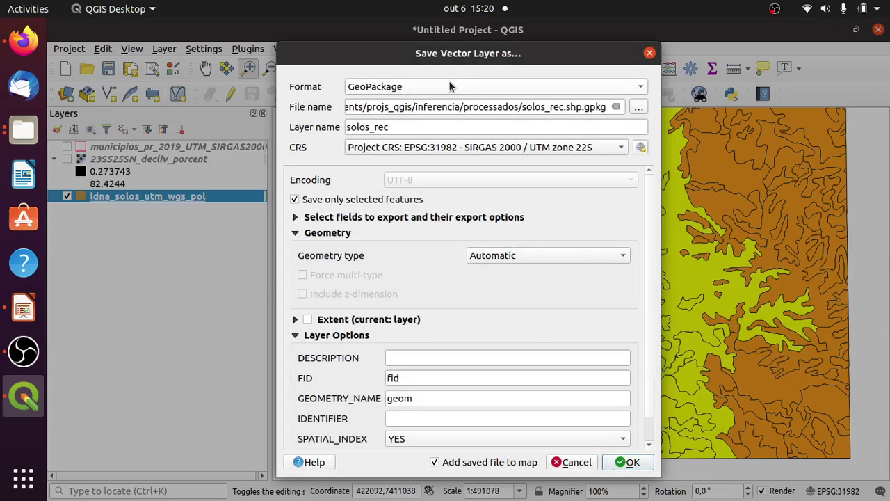
Set the export format to ESRI Shapefile and correct the file name's ending to solos_rec.shp
{"action": "left_click", "coordinate": [448, 81]}
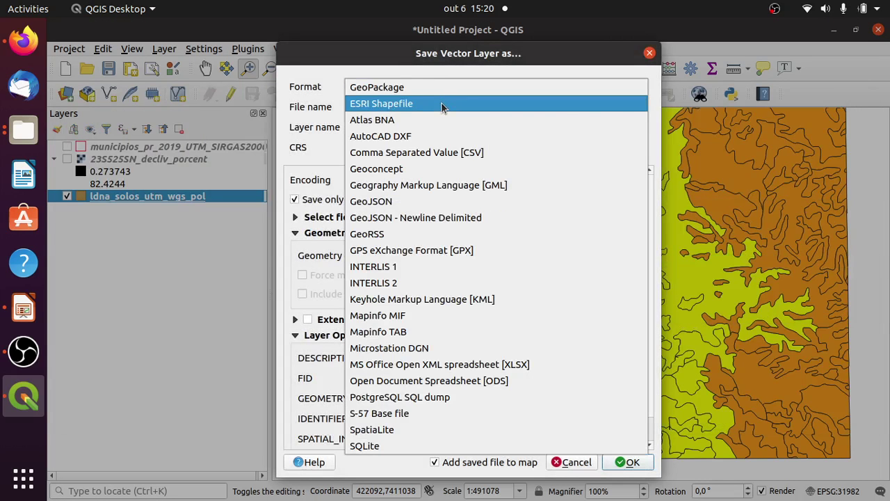
{"action": "left_click", "coordinate": [441, 103]}
{"action": "left_click", "coordinate": [586, 107]}
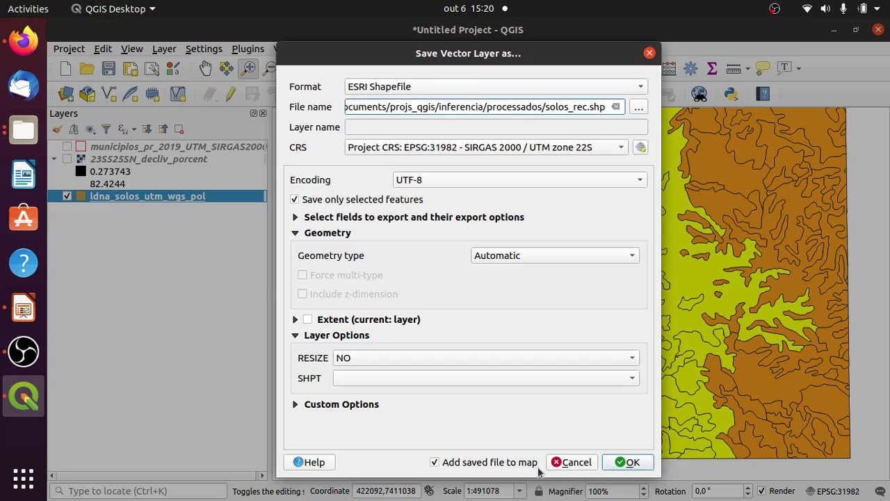
Export the selected soil polygons to solos_rec.shp and remove the original ldna_solos_utm_wgs_pol layer from the project
{"action": "left_click", "coordinate": [641, 469]}
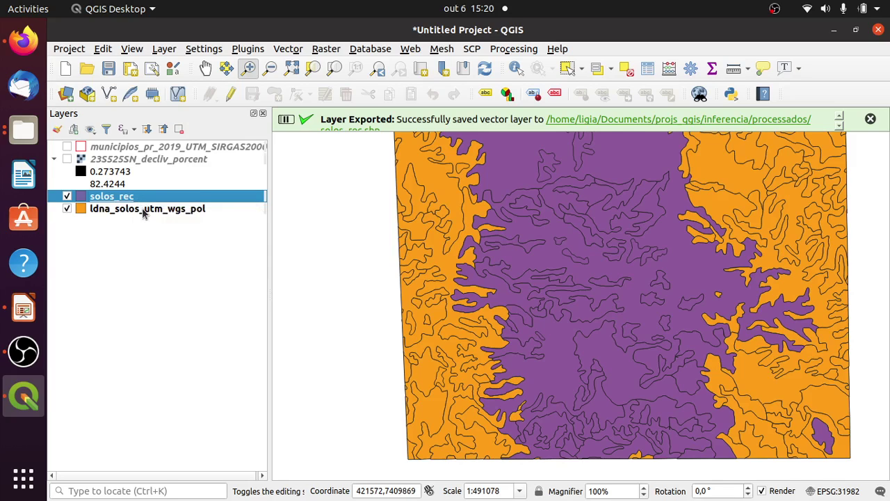
{"action": "left_click", "coordinate": [144, 213]}
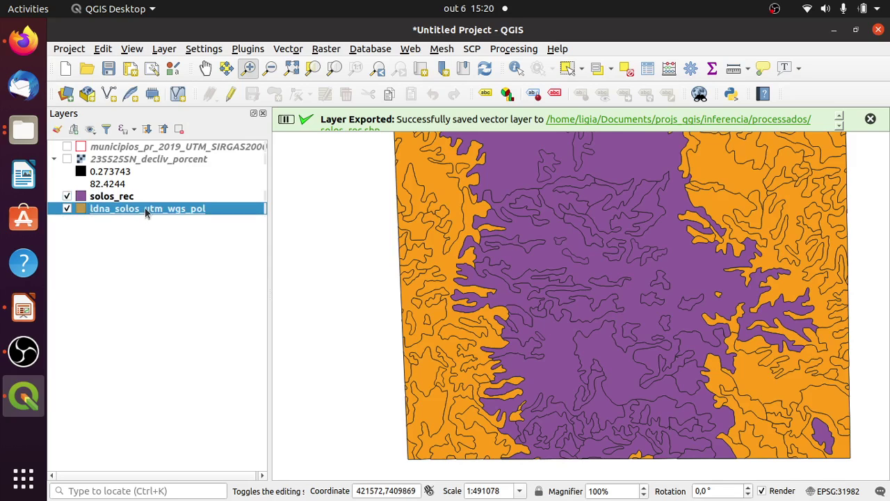
{"action": "left_click", "coordinate": [182, 131]}
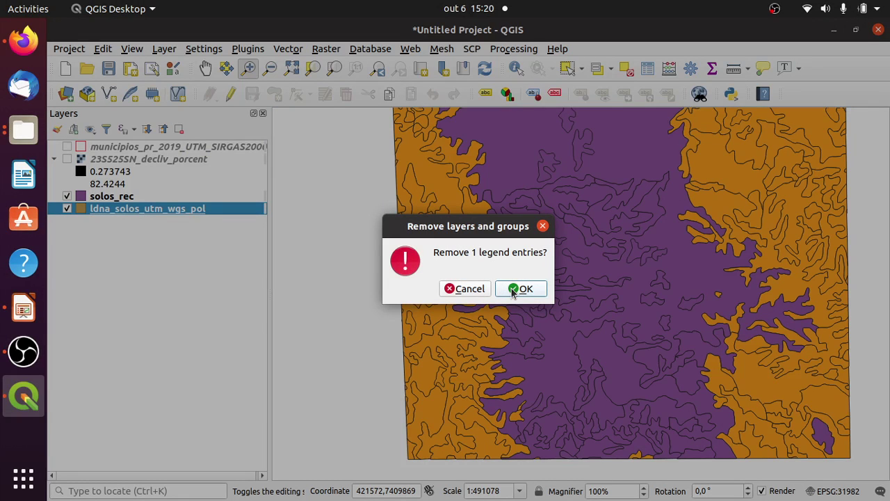
{"action": "left_click", "coordinate": [512, 289]}
Turn on the visibility of the 23S525SN_decliv_porcent slope raster and the municipalities layer
{"action": "left_click", "coordinate": [121, 158]}
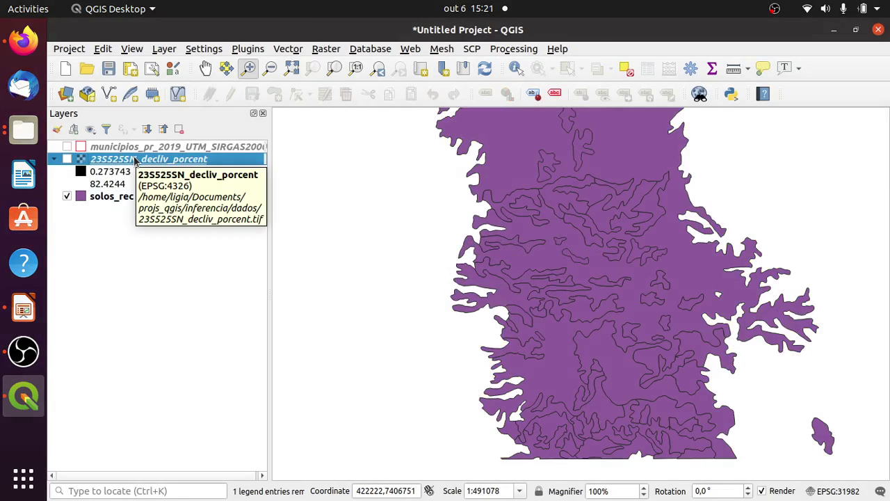
{"action": "left_click", "coordinate": [67, 159]}
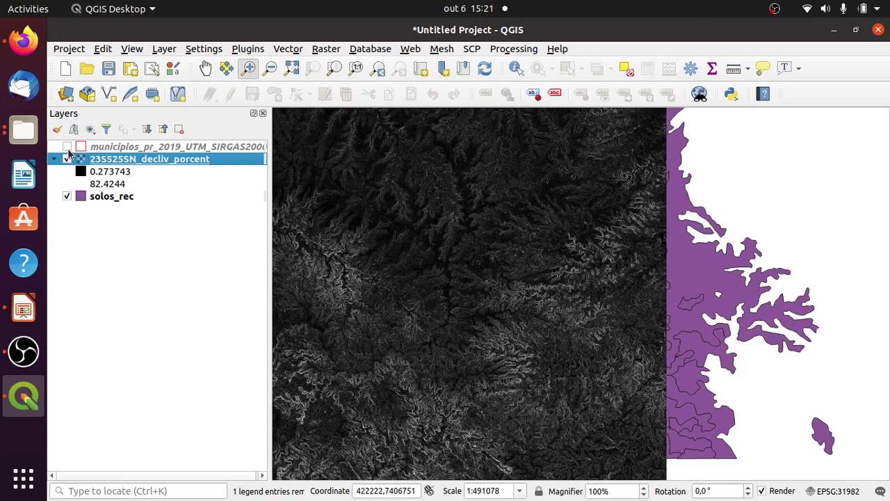
{"action": "left_click", "coordinate": [67, 146]}
Start exporting the 23S525SN_decliv_porcent raster as decliv_percent_utm_sirgas.tif in the inferencia/processados folder
{"action": "right_click", "coordinate": [211, 161]}
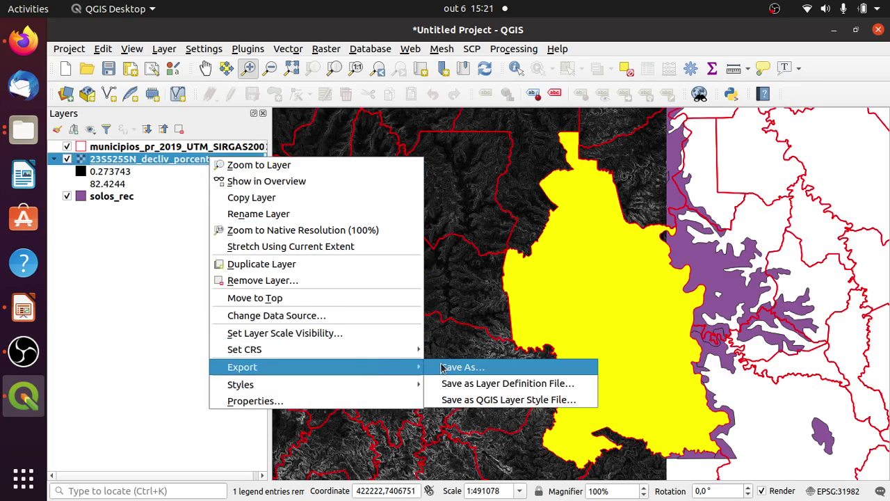
{"action": "left_click", "coordinate": [445, 367]}
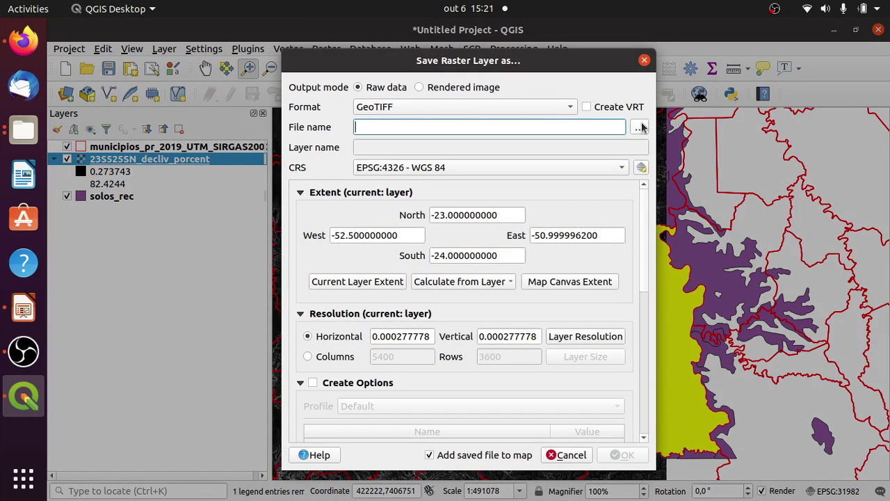
{"action": "left_click", "coordinate": [640, 126]}
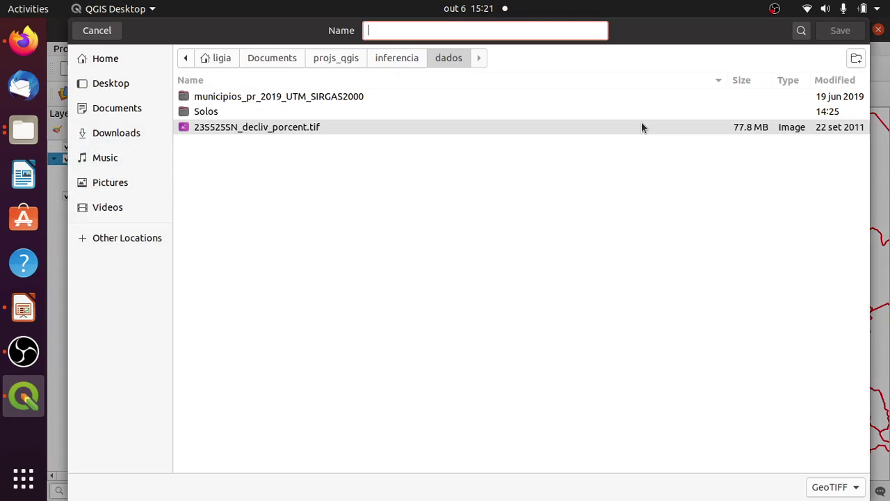
{"action": "left_click", "coordinate": [408, 59]}
{"action": "double_click", "coordinate": [314, 112]}
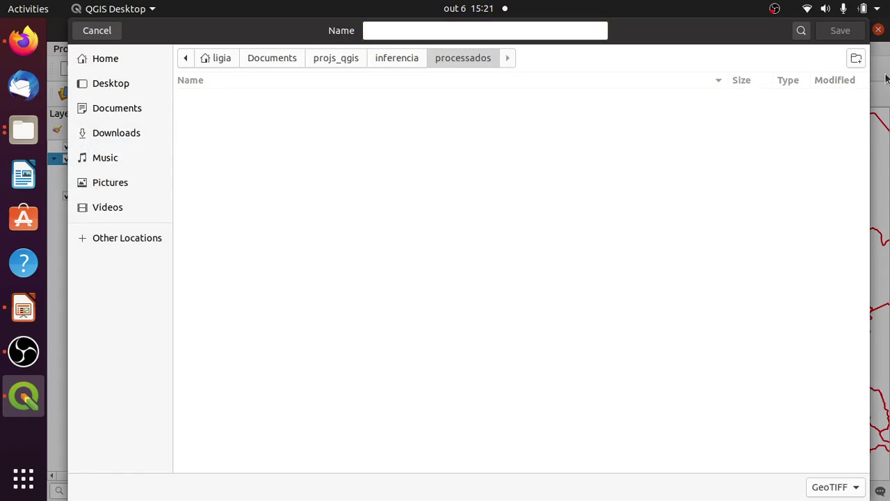
{"action": "left_click", "coordinate": [492, 33]}
{"action": "type", "text": "decli"}
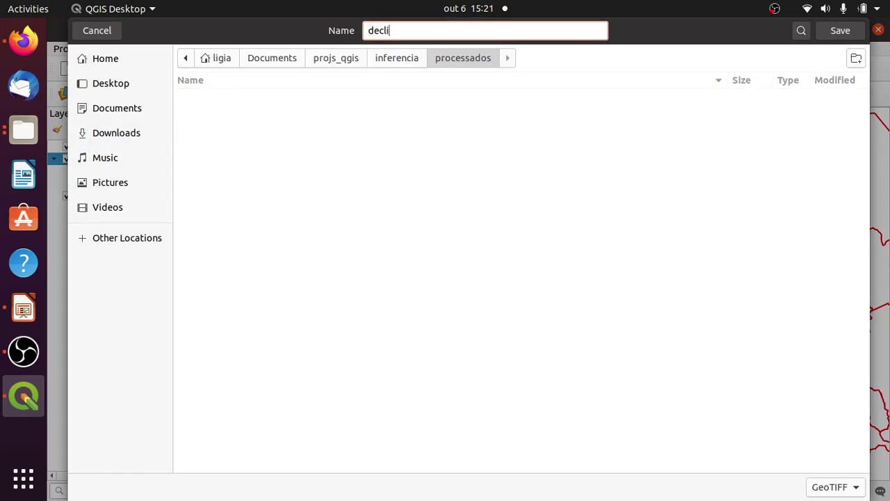
{"action": "type", "text": "v_percent_utm_"}
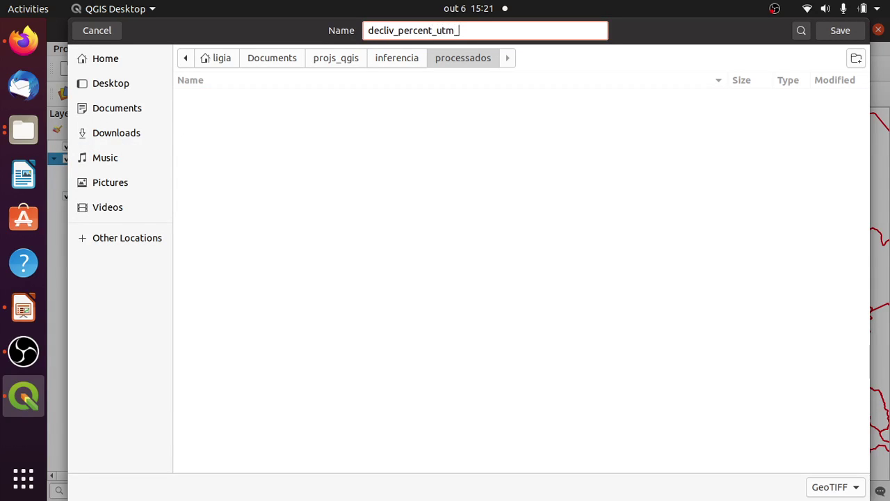
{"action": "type", "text": "sirgas.tif"}
{"action": "key", "text": "Return"}
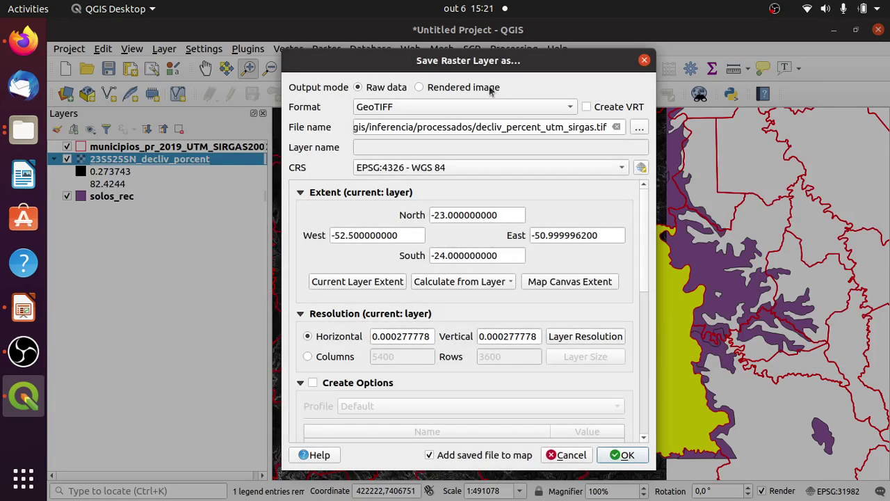
Set the raster export to project CRS EPSG:31982 - SIRGAS 2000 / UTM zone 22S with 30 horizontal and vertical resolution, and save it
{"action": "left_click", "coordinate": [491, 168]}
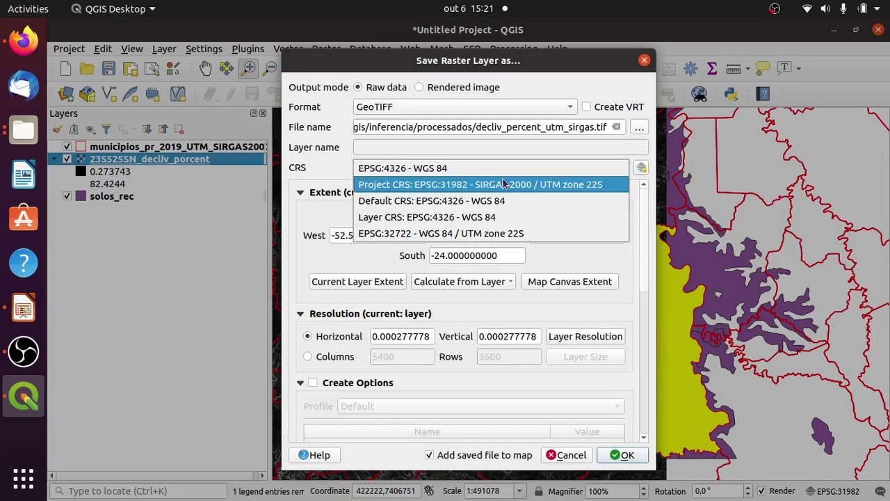
{"action": "left_click", "coordinate": [521, 184]}
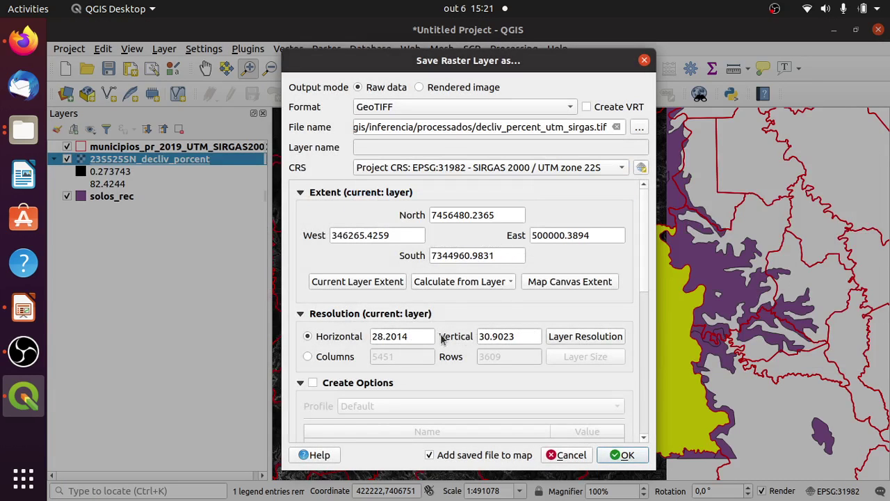
{"action": "left_click", "coordinate": [417, 336]}
{"action": "double_click", "coordinate": [417, 335]}
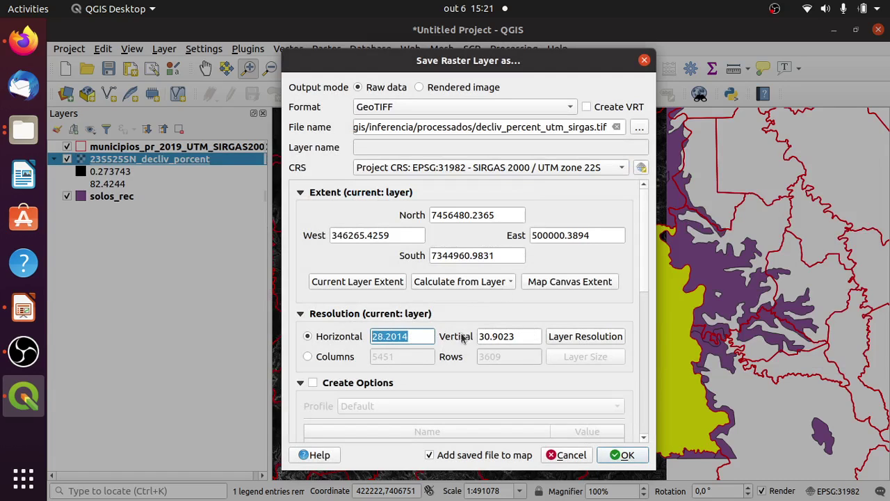
{"action": "type", "text": "30"}
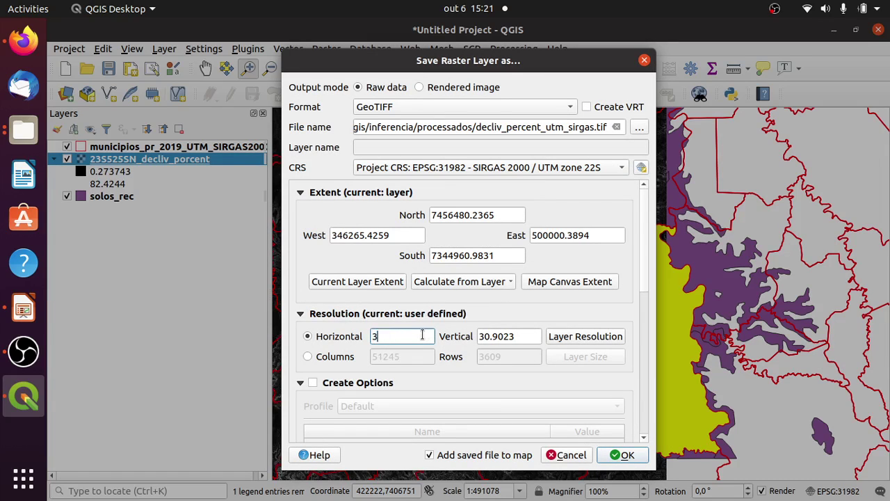
{"action": "key", "text": "Tab"}
{"action": "type", "text": "30"}
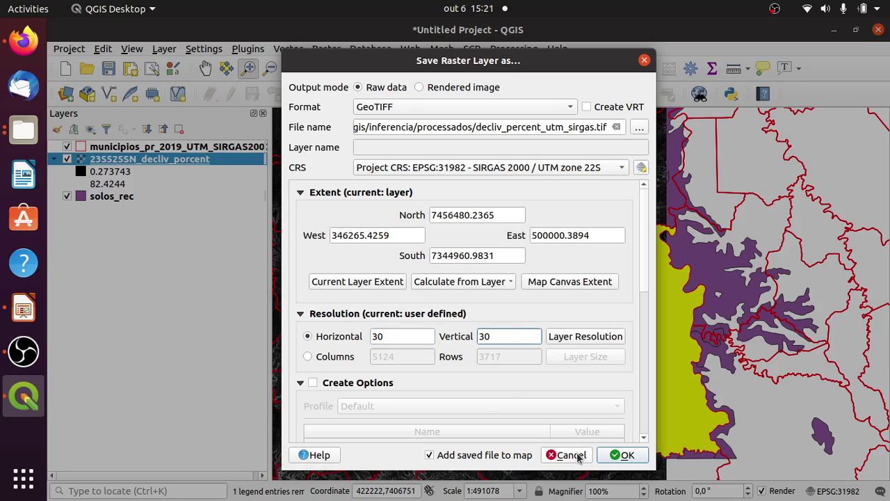
{"action": "left_click", "coordinate": [623, 455]}
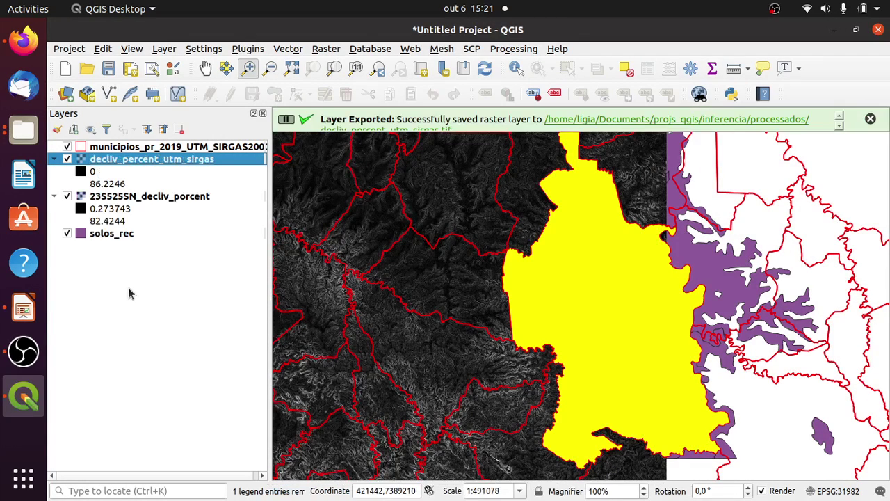
Remove the original 23S525SN_decliv_porcent raster from the project
{"action": "left_click", "coordinate": [104, 197]}
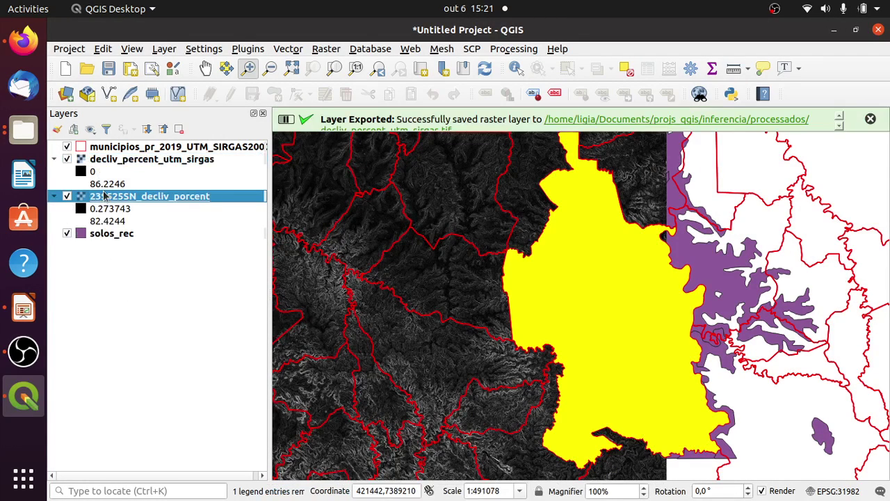
{"action": "left_click", "coordinate": [179, 130]}
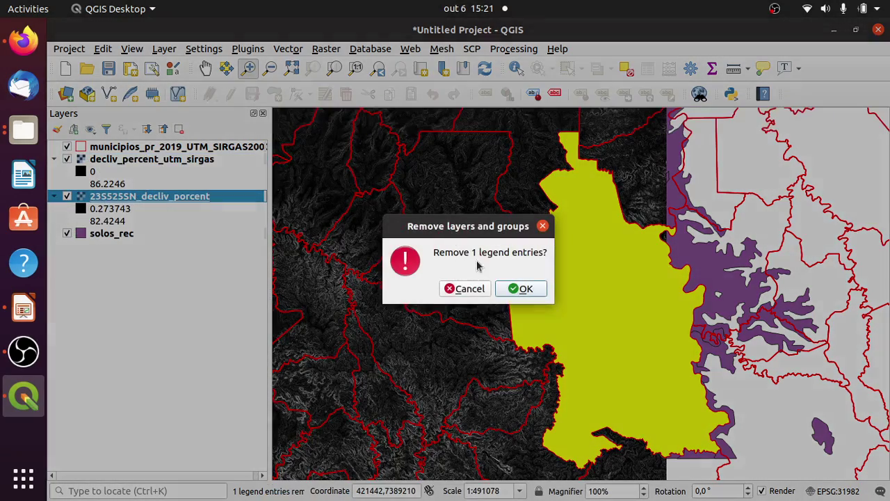
{"action": "left_click", "coordinate": [520, 288]}
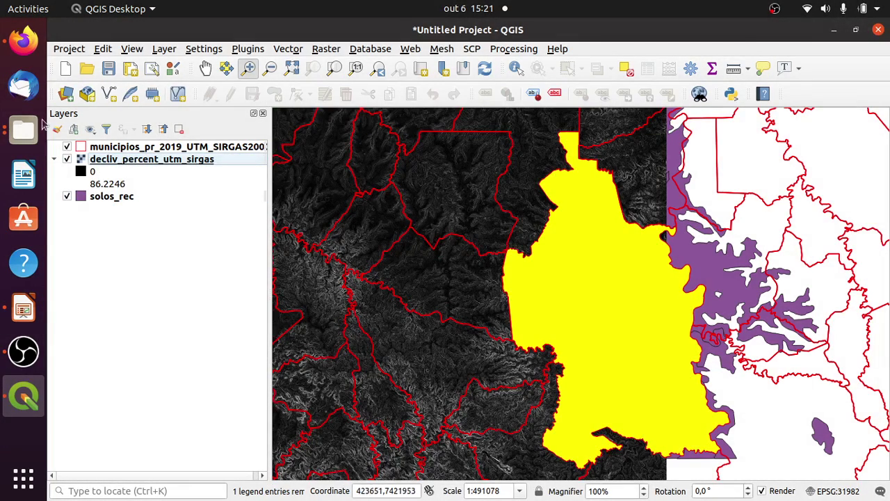
Clear the feature selection in the municipalities layer
{"action": "left_click", "coordinate": [240, 148]}
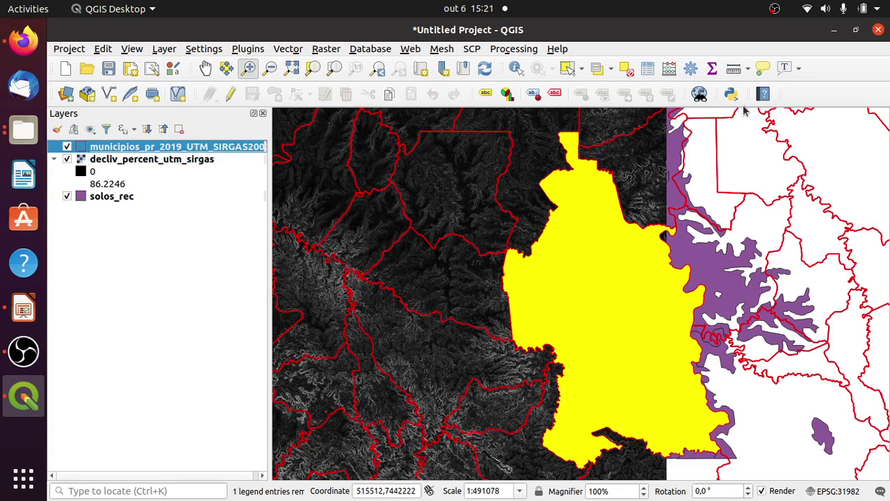
{"action": "left_click", "coordinate": [626, 67]}
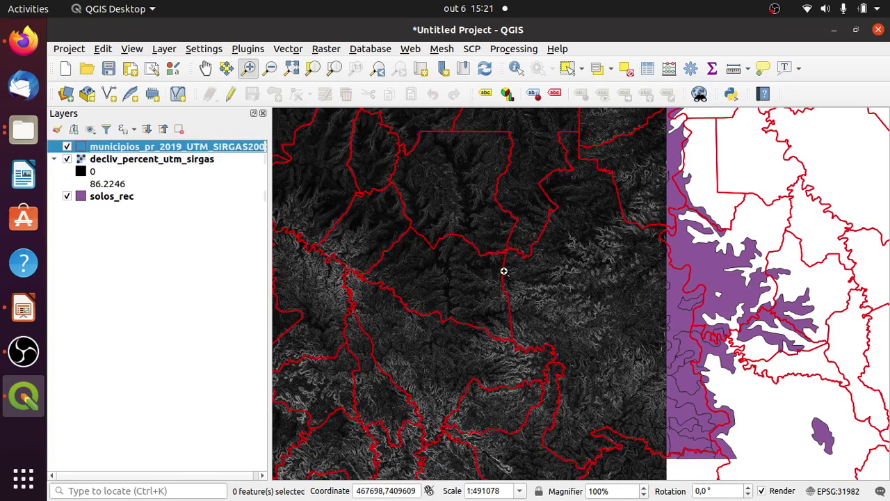
Consult the Fragilidade table in the LibreOffice Impress presentation and hide the decliv_percent_utm_sirgas raster in QGIS
{"action": "left_click", "coordinate": [192, 161]}
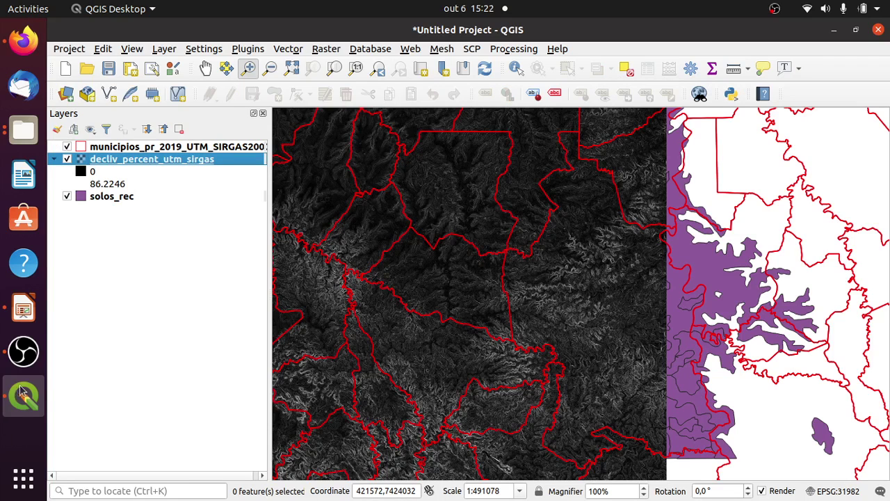
{"action": "left_click", "coordinate": [23, 308]}
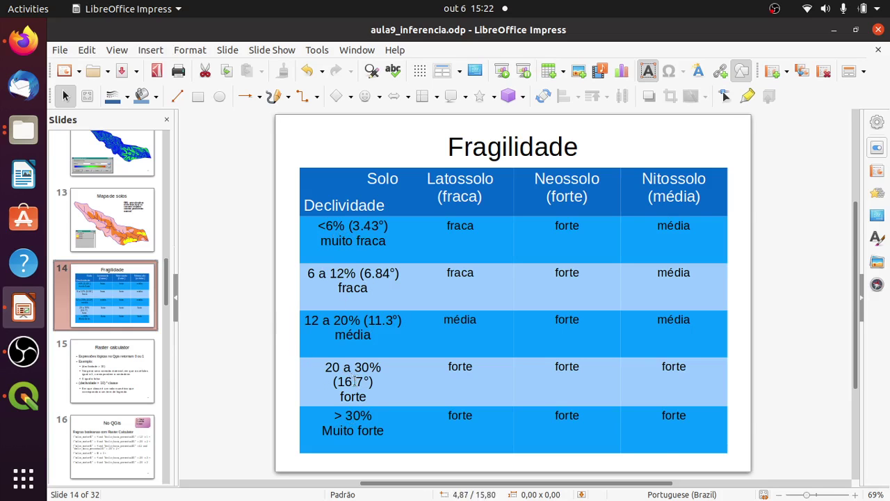
{"action": "key", "text": "alt+Tab"}
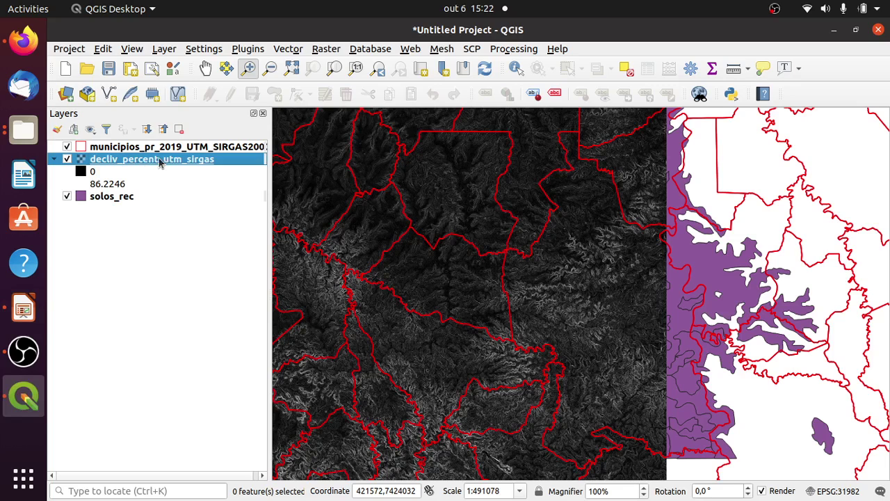
{"action": "key", "text": "alt+Tab"}
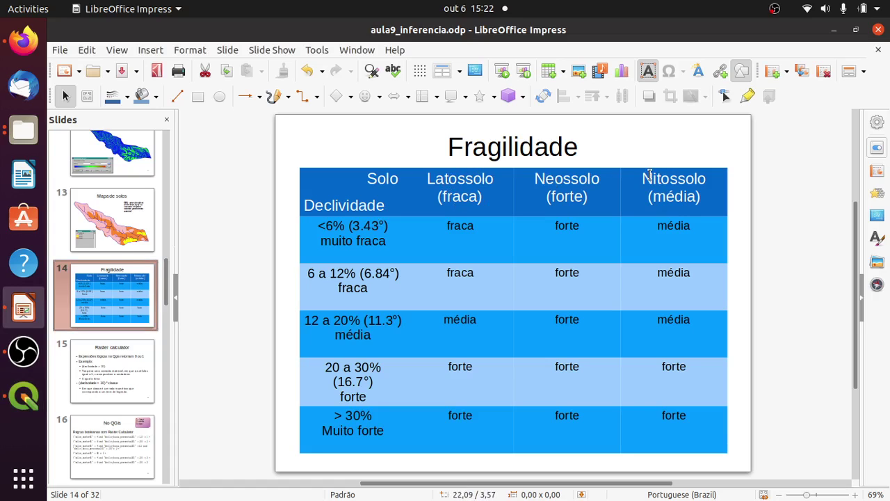
{"action": "key", "text": "alt+Tab"}
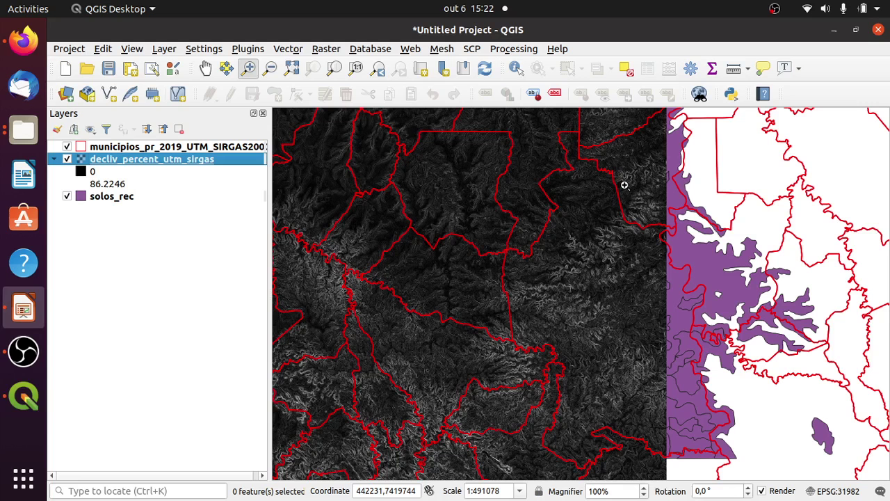
{"action": "left_click", "coordinate": [66, 160]}
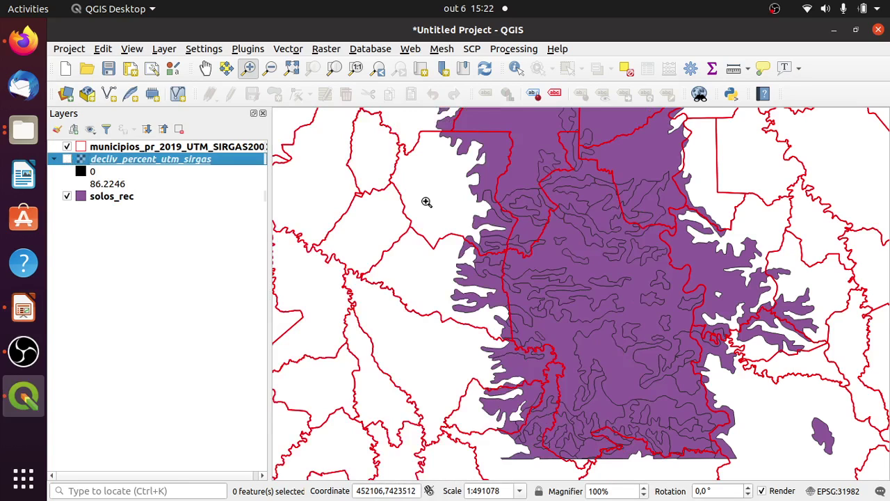
{"action": "left_click", "coordinate": [329, 50]}
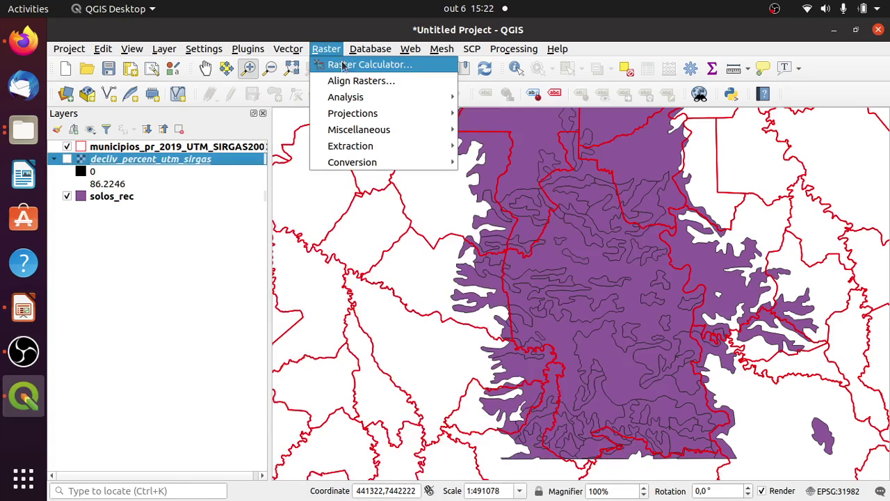
{"action": "left_click", "coordinate": [344, 65]}
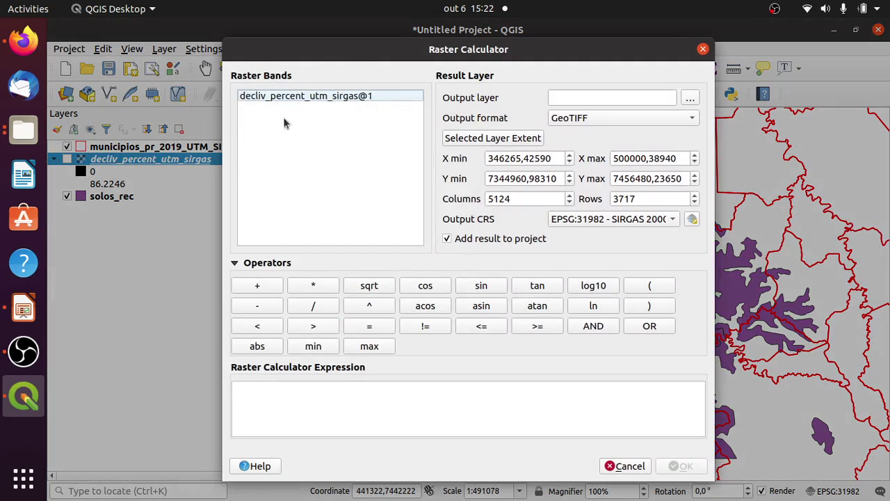
{"action": "left_click", "coordinate": [416, 395]}
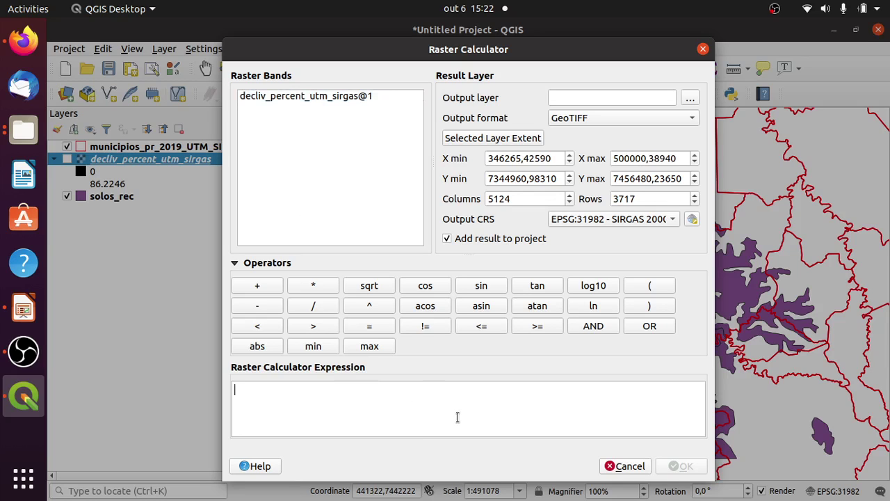
{"action": "left_click", "coordinate": [628, 465]}
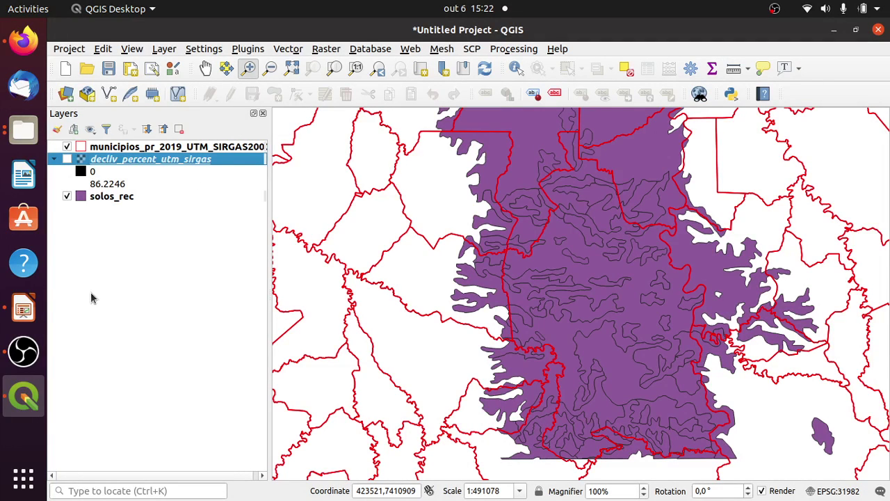
Switch to LibreOffice Impress and examine the soil classes in the Fragilidade table's header row
{"action": "left_click", "coordinate": [23, 308]}
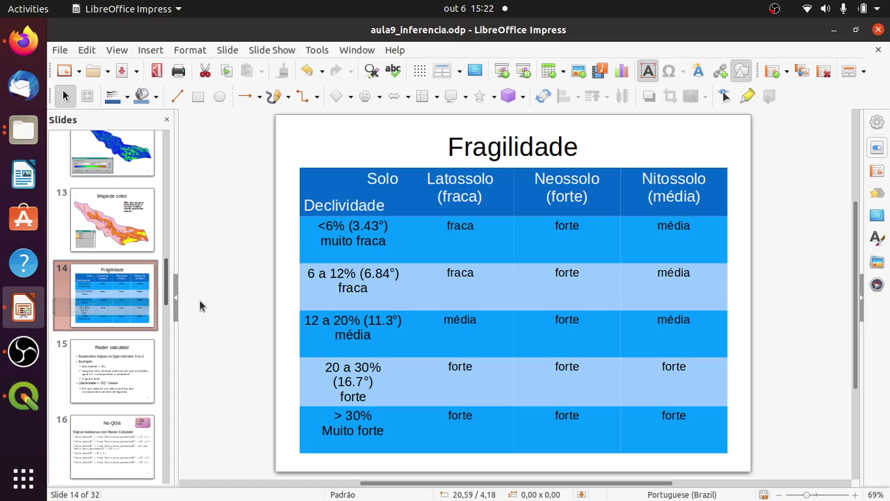
{"action": "left_click", "coordinate": [484, 197]}
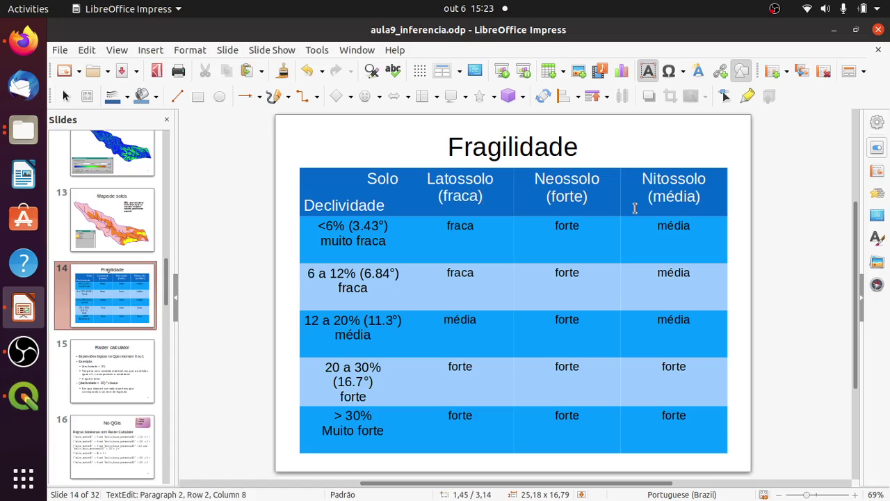
Append the code "- 4" to the Latossolo header in the Fragilidade table, consulting the boolean rules on the No QGis slide
{"action": "type", "text": "-"}
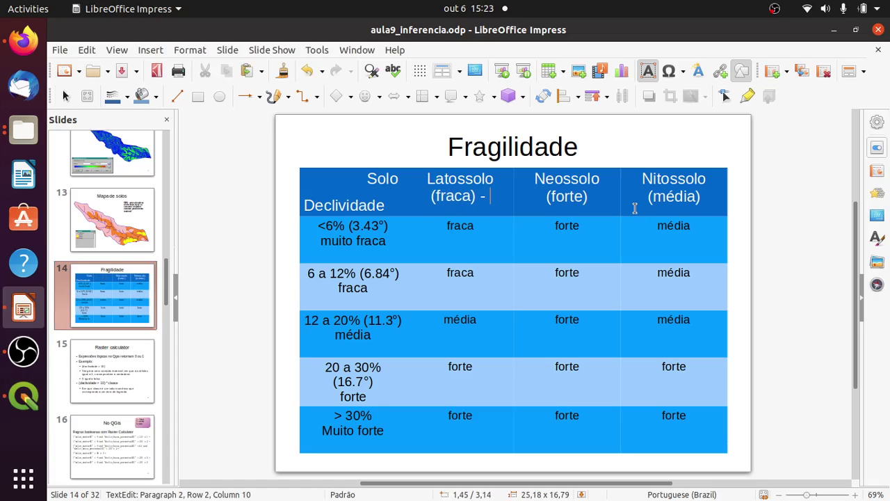
{"action": "scroll", "coordinate": [635, 208], "scroll_direction": "down", "scroll_amount": 1}
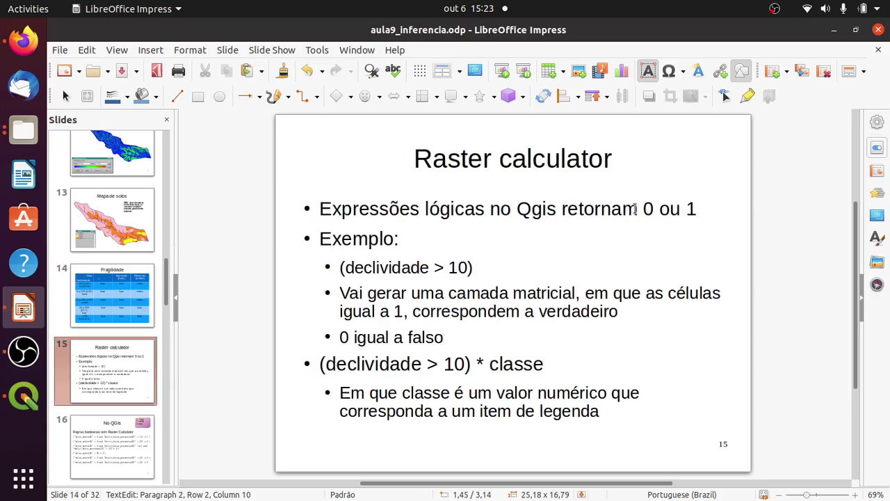
{"action": "scroll", "coordinate": [634, 208], "scroll_direction": "down", "scroll_amount": 1}
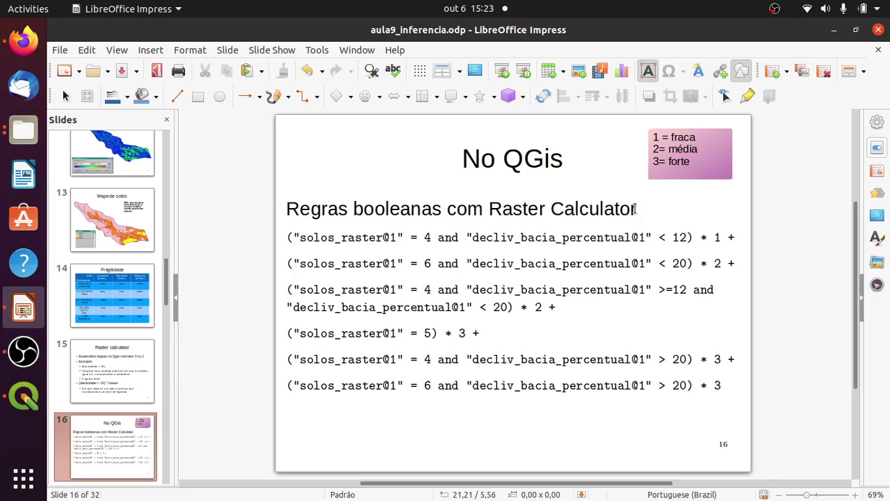
{"action": "key", "text": "Page_Up"}
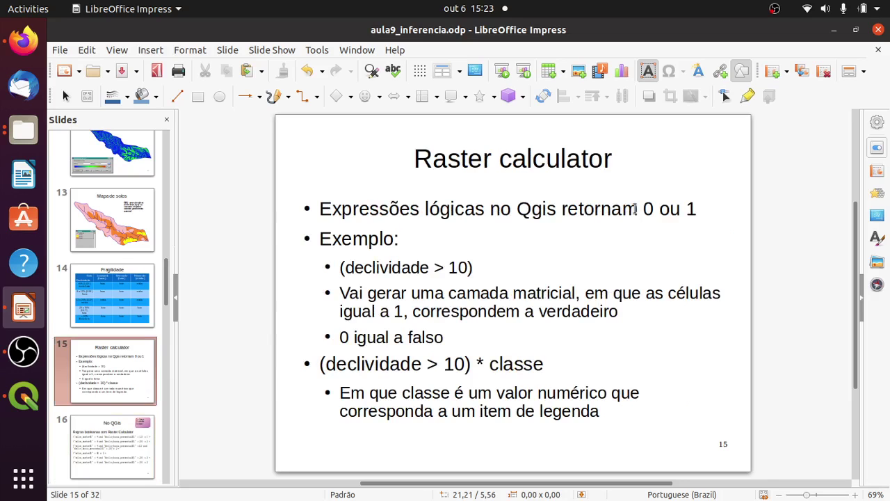
{"action": "key", "text": "Page_Up"}
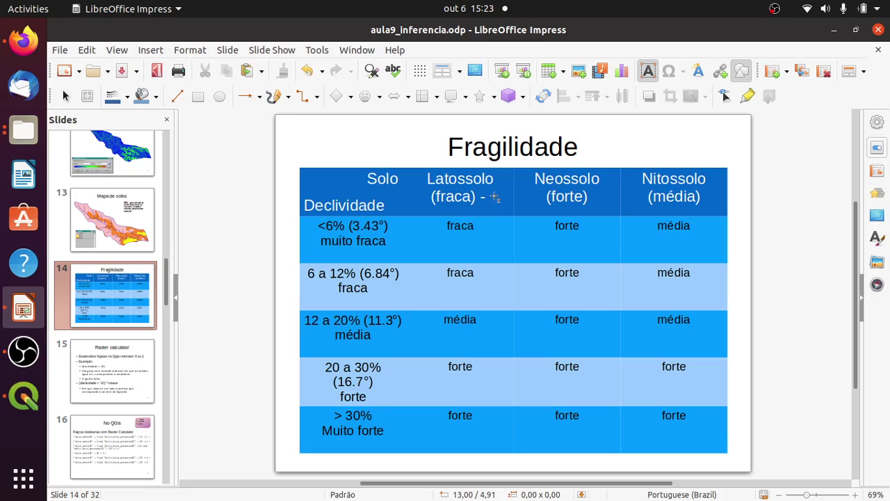
{"action": "left_click", "coordinate": [471, 198]}
{"action": "key", "text": "Right"}
{"action": "key", "text": "Right"}
{"action": "key", "text": "Right"}
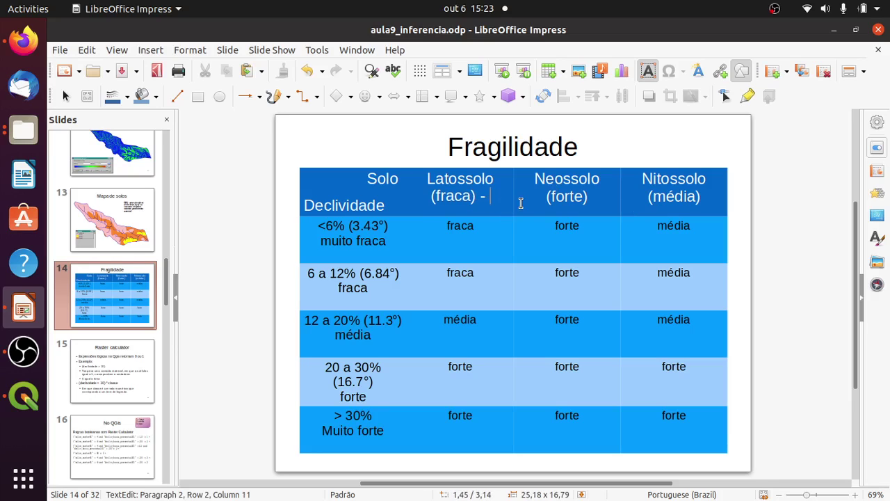
{"action": "type", "text": "4"}
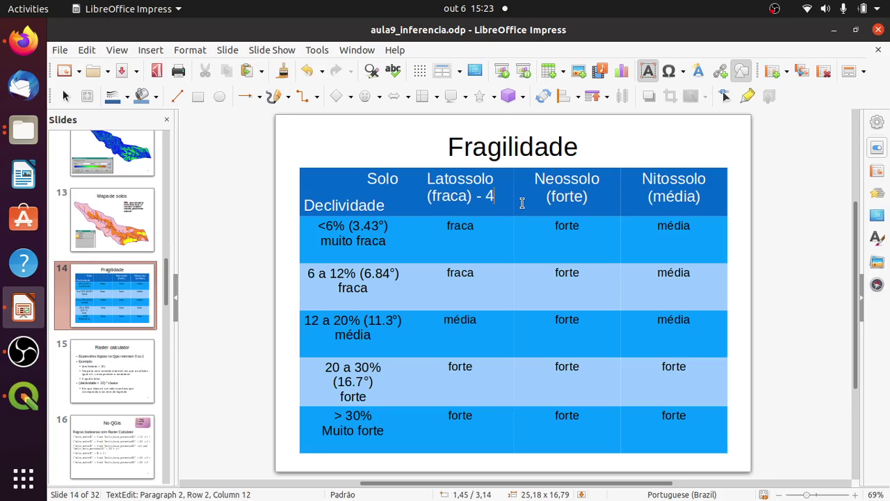
Look up the Neossolo code in the Raster Calculator rules on slide 16 and return to the Fragilidade table
{"action": "scroll", "coordinate": [522, 203], "scroll_direction": "down", "scroll_amount": 2}
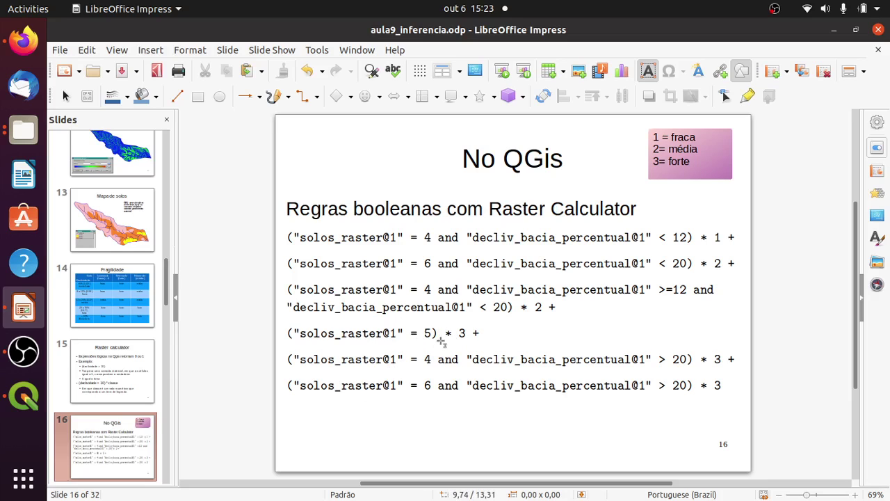
{"action": "scroll", "coordinate": [441, 341], "scroll_direction": "up", "scroll_amount": 1}
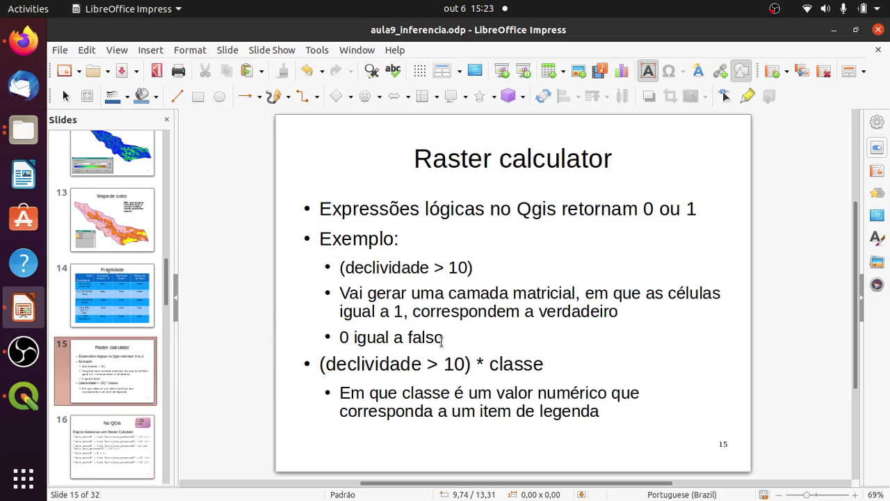
{"action": "scroll", "coordinate": [442, 339], "scroll_direction": "up", "scroll_amount": 1}
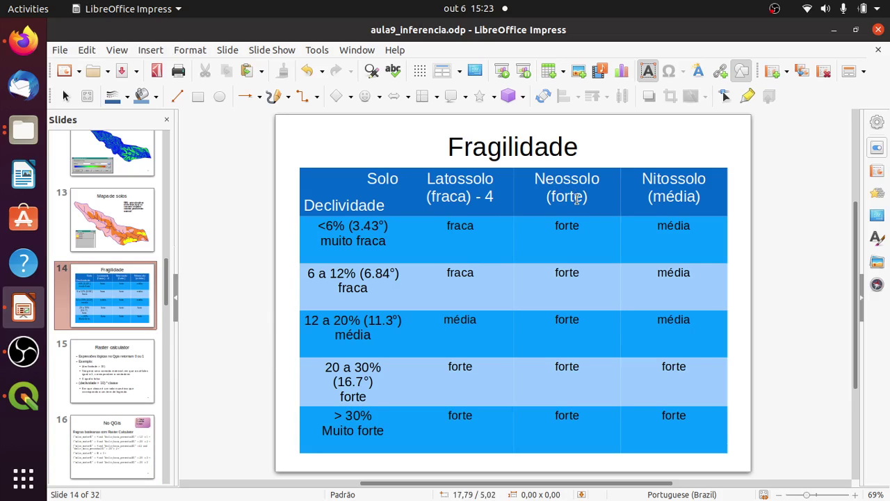
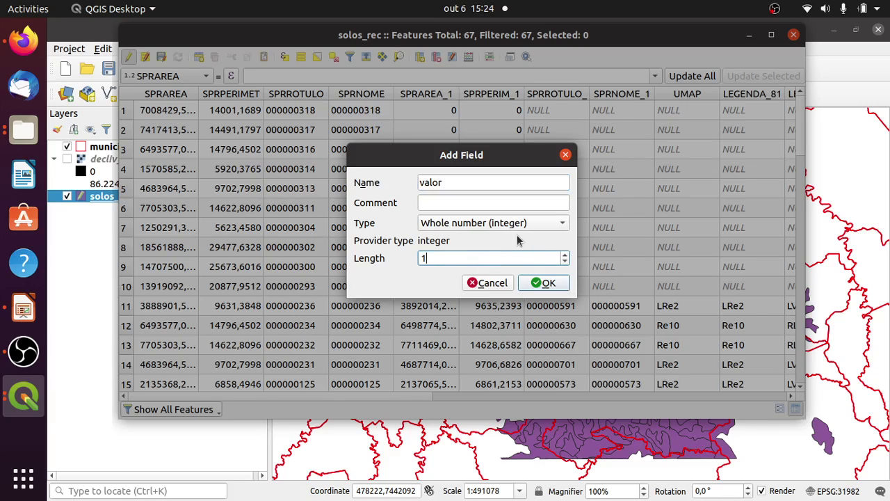
Add the whole-number field valor, length 1, to solos_rec in QGIS with the comment "4=lato, 5=neos, 6= nito"
{"action": "left_click", "coordinate": [525, 203]}
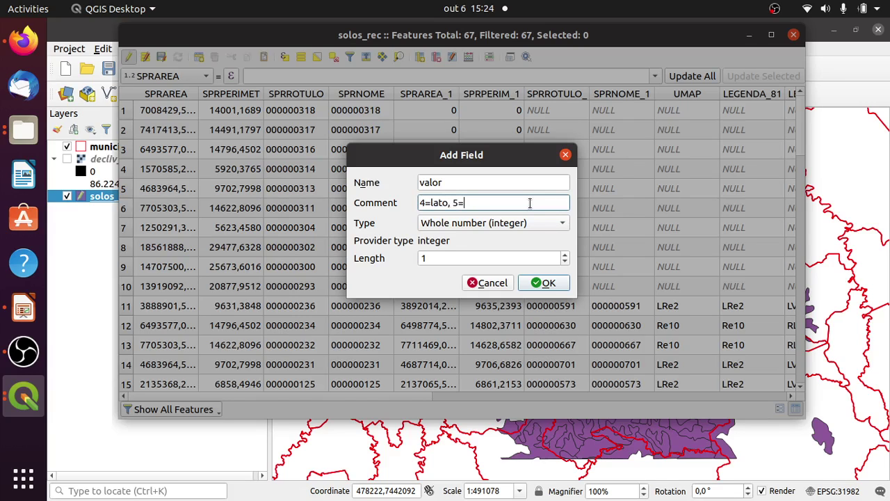
{"action": "left_click", "coordinate": [23, 308]}
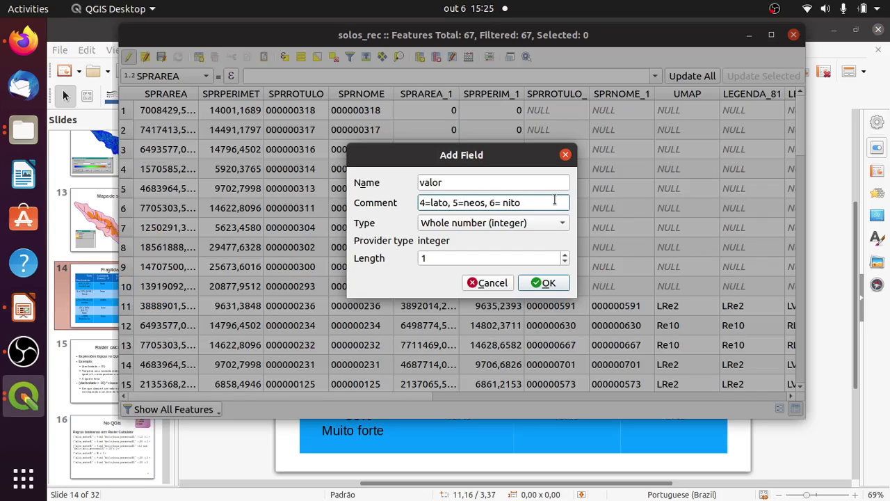
{"action": "left_click", "coordinate": [546, 282]}
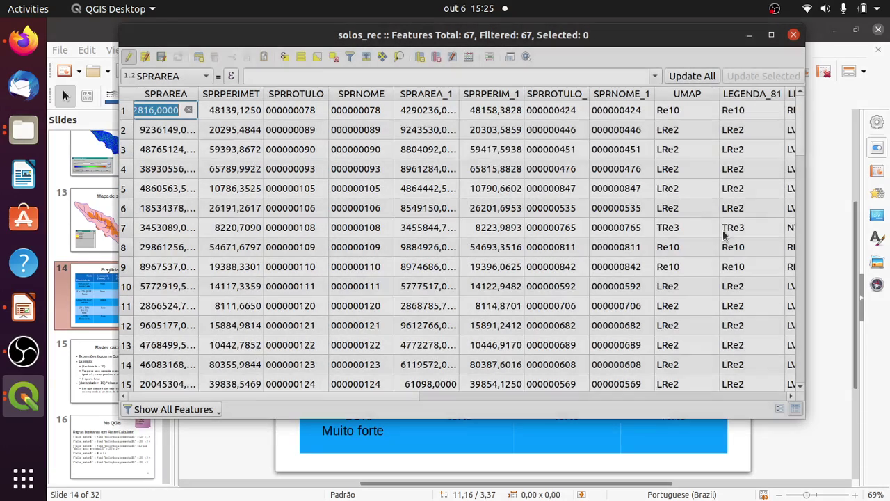
Sort the solos_rec attribute table by PRIM_NIVEL in descending order
{"action": "left_click", "coordinate": [762, 396]}
{"action": "left_click", "coordinate": [765, 395]}
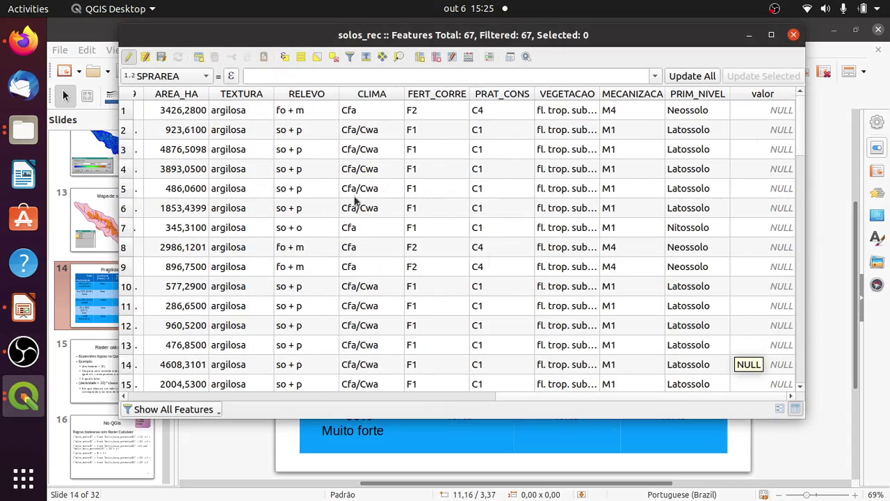
{"action": "left_click", "coordinate": [204, 76]}
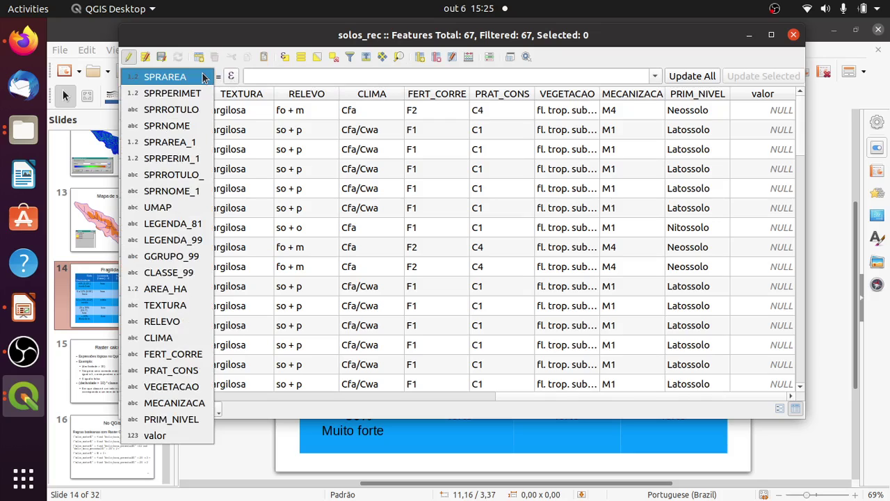
{"action": "left_click", "coordinate": [201, 77]}
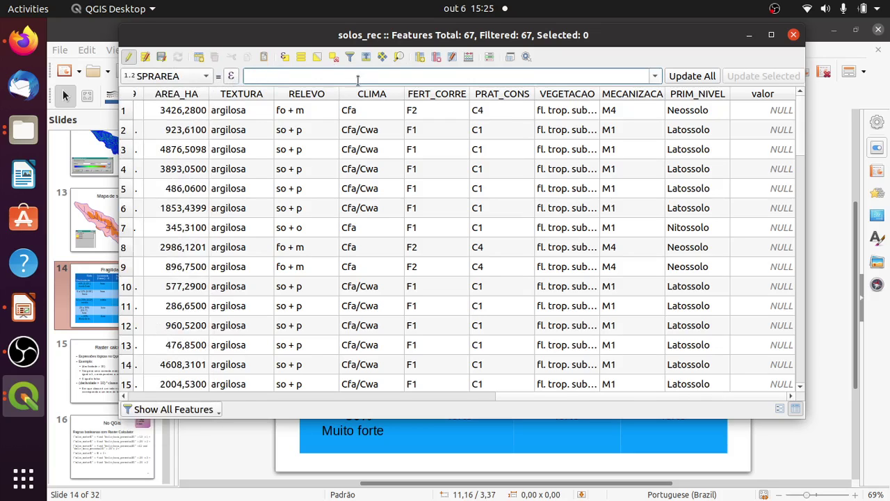
{"action": "left_click", "coordinate": [706, 98]}
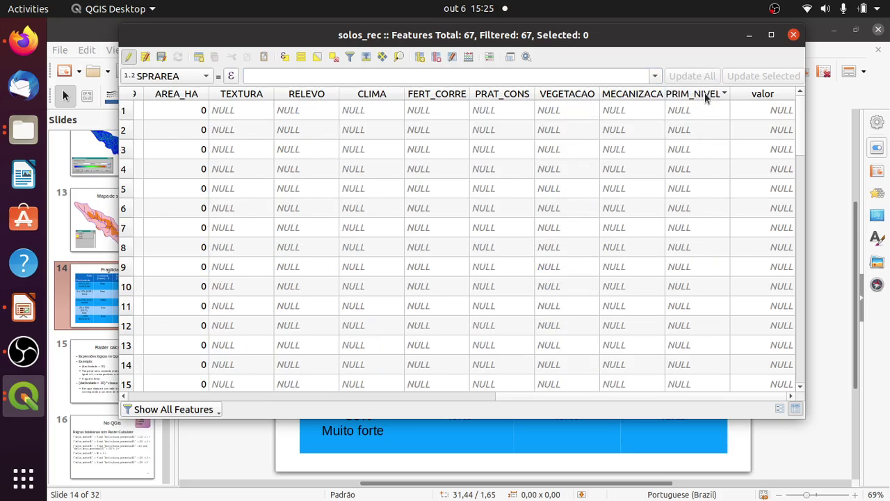
{"action": "left_click", "coordinate": [709, 96]}
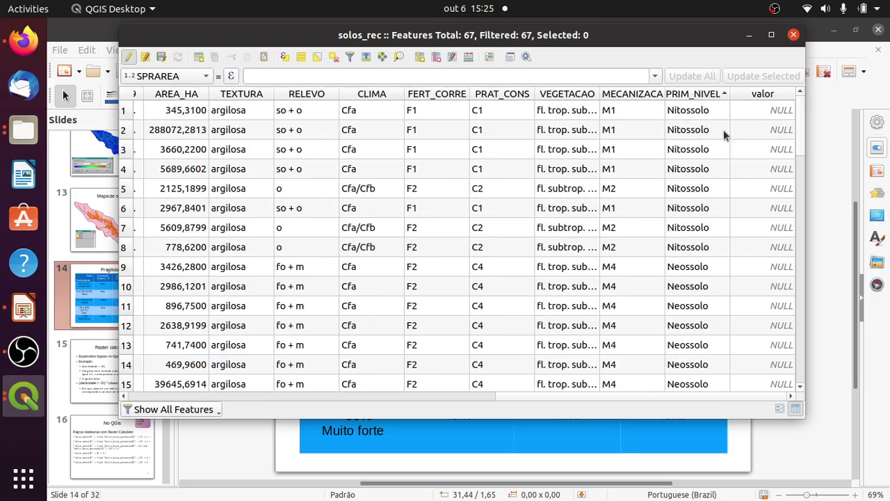
Select the Gleissolo row in the solos_rec attribute table, look for its polygon on the map and return to the table
{"action": "left_click_drag", "start_coordinate": [796, 136], "coordinate": [795, 317]}
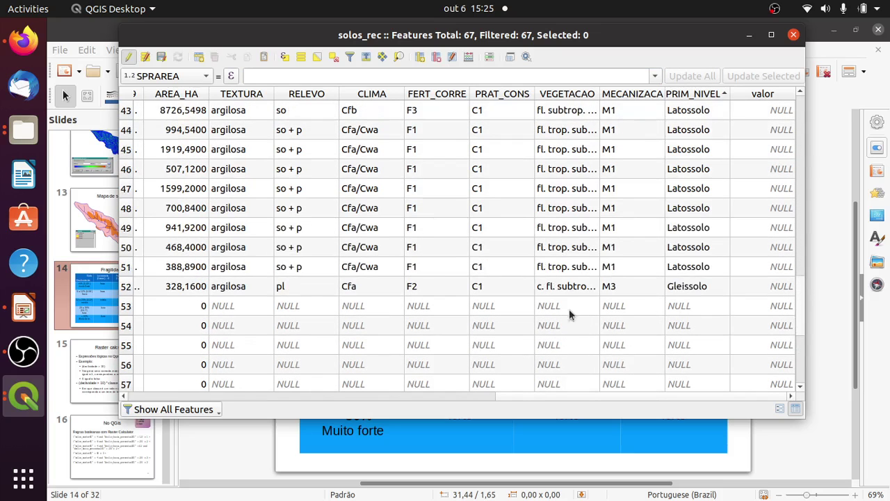
{"action": "double_click", "coordinate": [128, 287]}
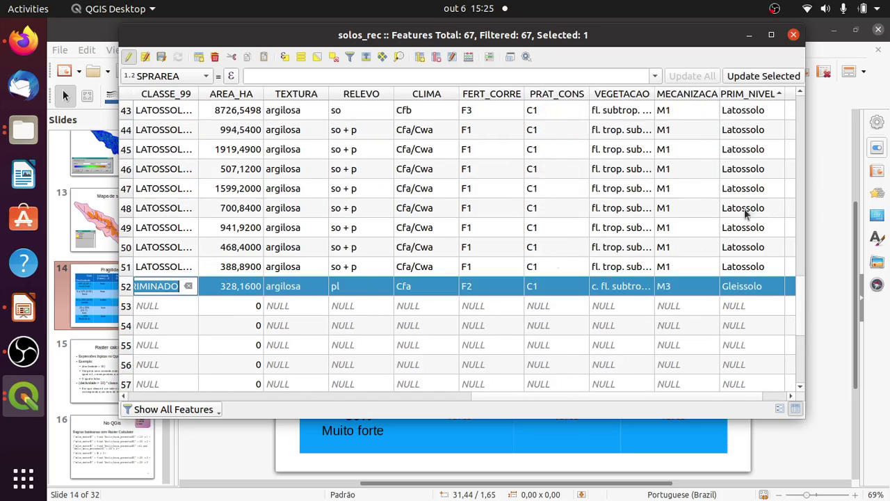
{"action": "left_click", "coordinate": [749, 40]}
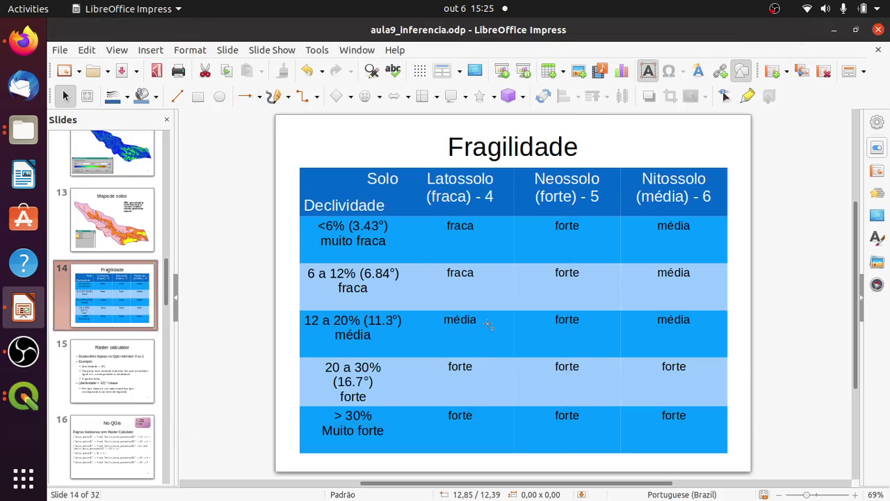
{"action": "left_click", "coordinate": [25, 398]}
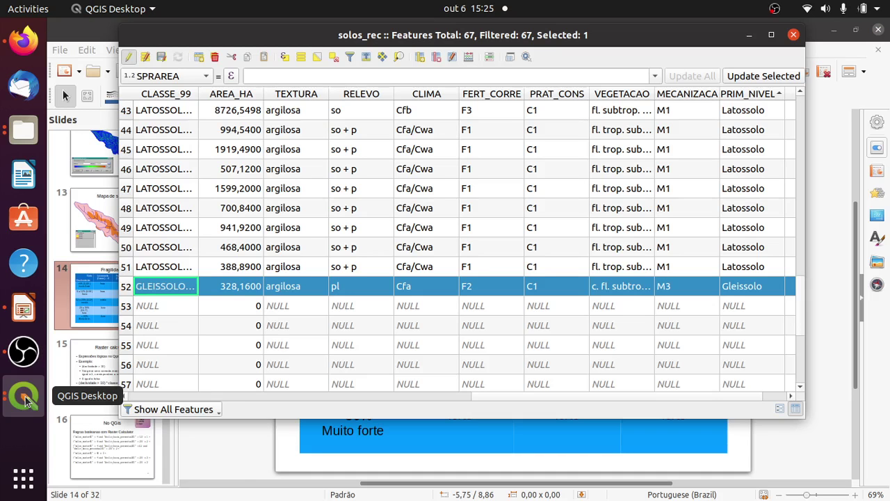
{"action": "left_click", "coordinate": [26, 398]}
{"action": "left_click", "coordinate": [119, 324]}
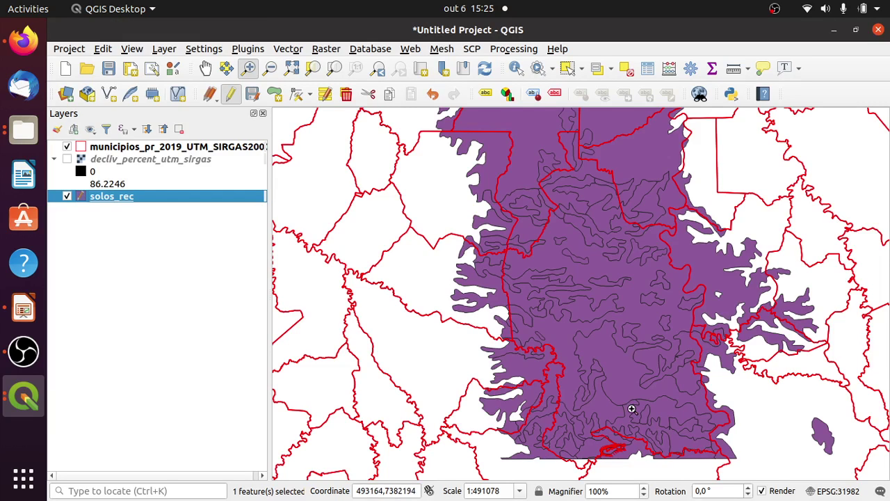
{"action": "left_click", "coordinate": [26, 398]}
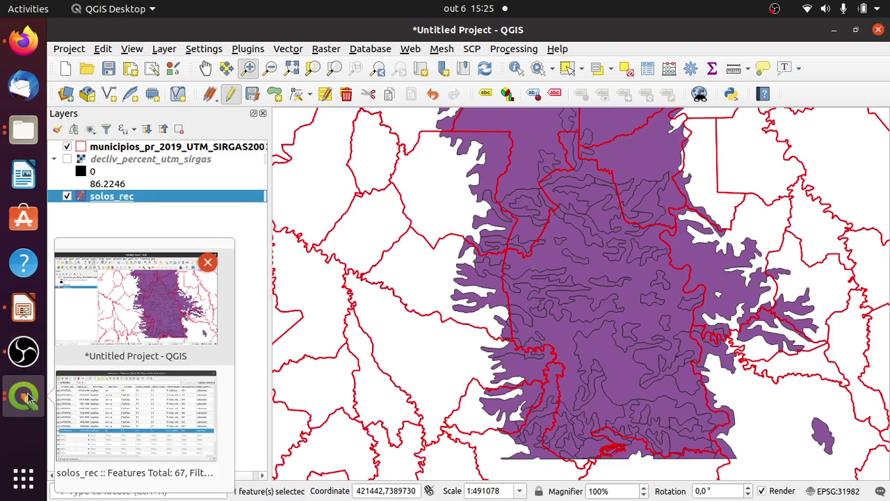
{"action": "left_click", "coordinate": [148, 313]}
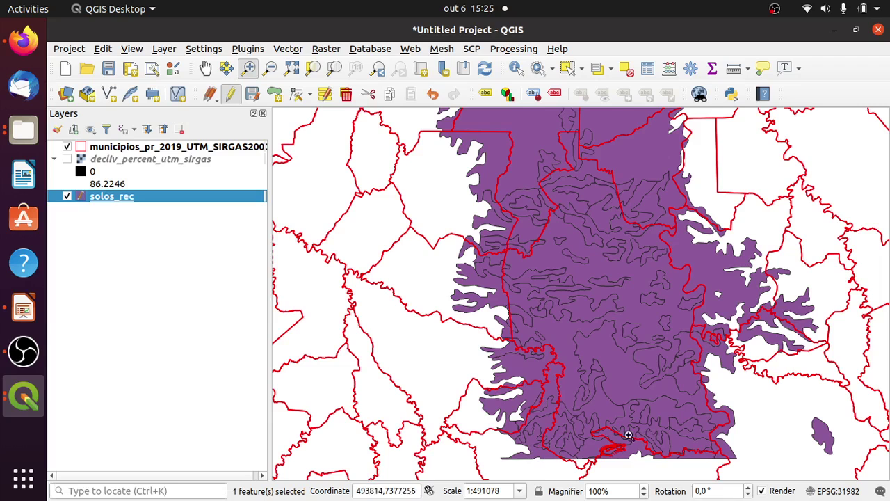
{"action": "left_click", "coordinate": [28, 402]}
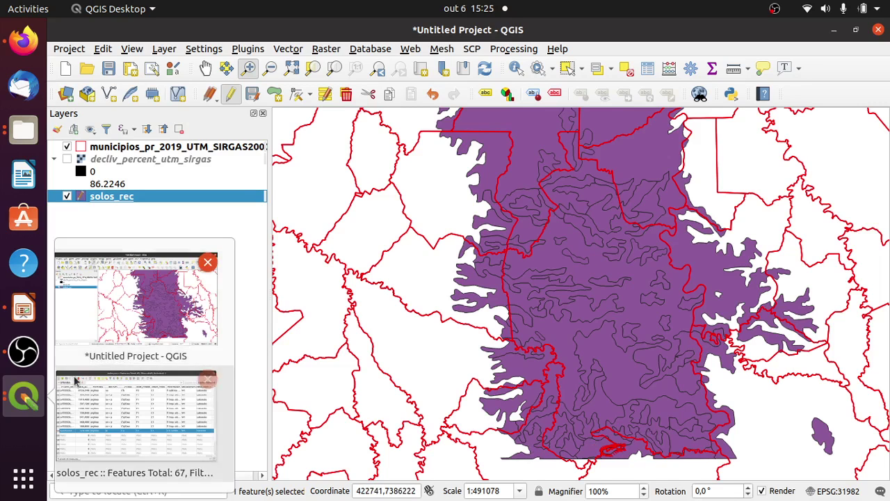
{"action": "left_click", "coordinate": [132, 403]}
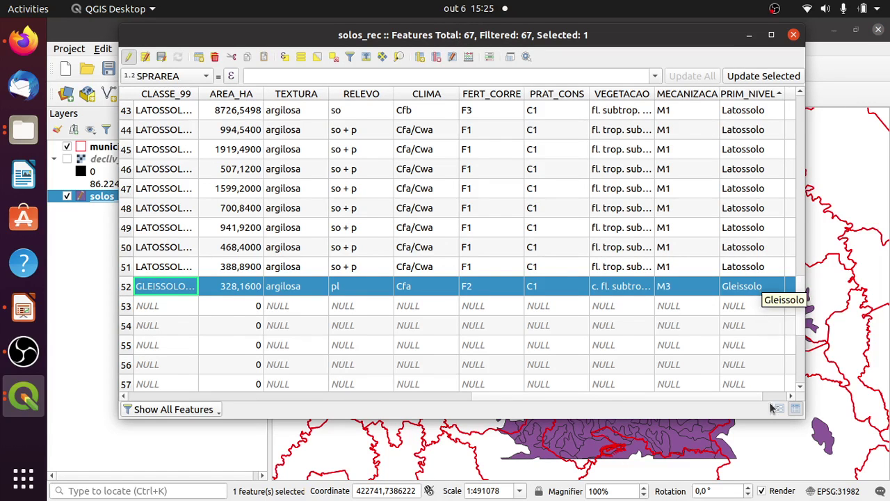
Select the Nitossolo rows 1 to 8 in the solos_rec attribute table
{"action": "scroll", "coordinate": [773, 398], "scroll_direction": "right", "scroll_amount": 1}
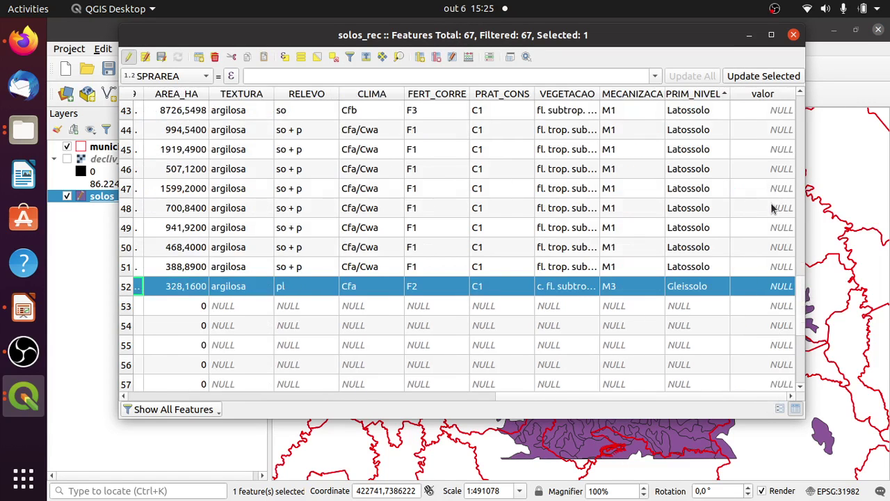
{"action": "scroll", "coordinate": [770, 205], "scroll_direction": "up", "scroll_amount": 12}
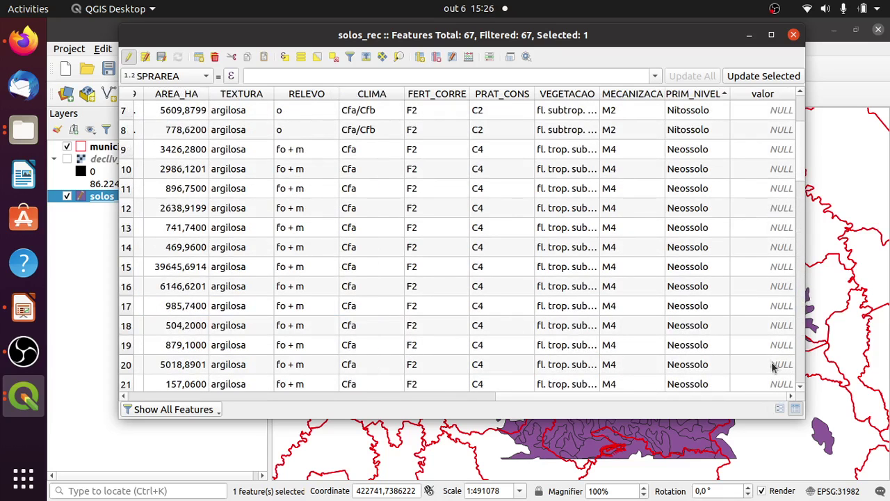
{"action": "scroll", "coordinate": [772, 330], "scroll_direction": "up", "scroll_amount": 2}
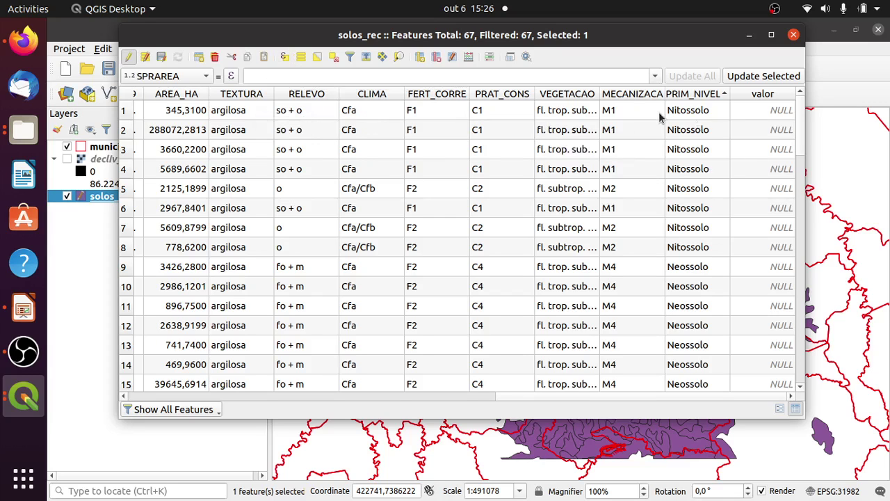
{"action": "left_click", "coordinate": [124, 112]}
{"action": "left_click_drag", "start_coordinate": [128, 122], "coordinate": [125, 247]}
{"action": "left_click", "coordinate": [200, 234]}
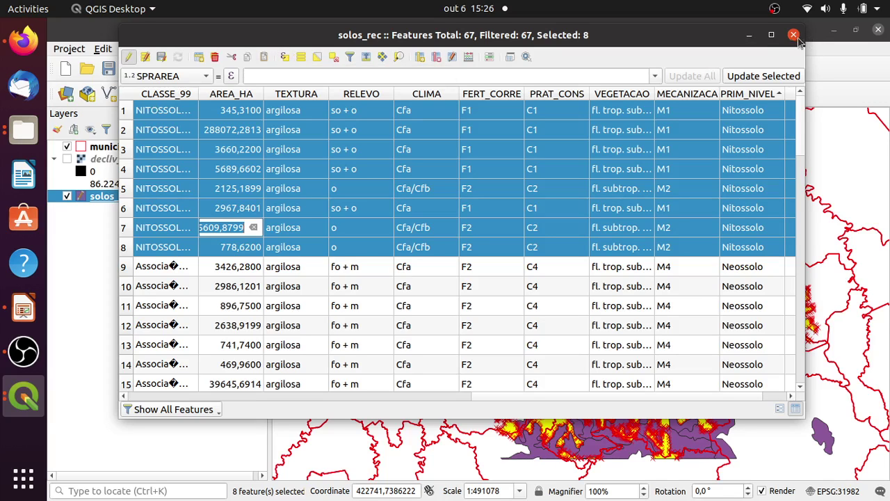
{"action": "left_click", "coordinate": [646, 184]}
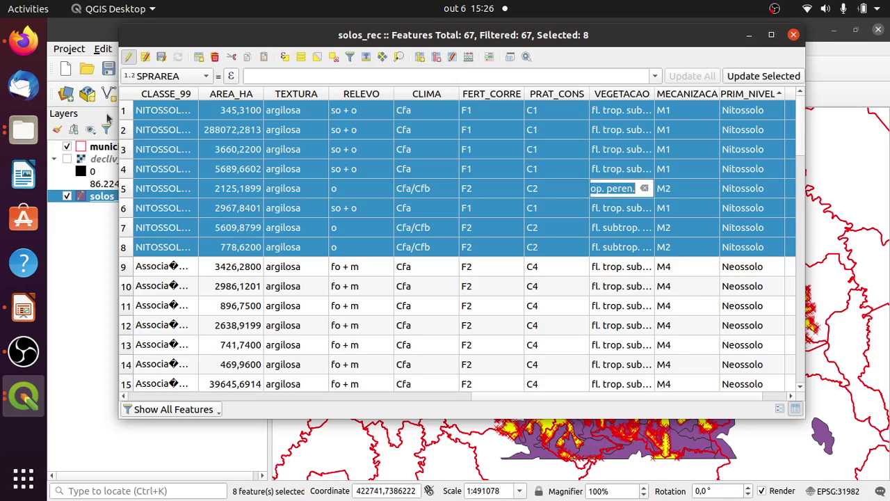
Select only the first Nitossolo row in the attribute table and view its polygon on the map
{"action": "left_click", "coordinate": [124, 110]}
{"action": "left_click", "coordinate": [351, 168]}
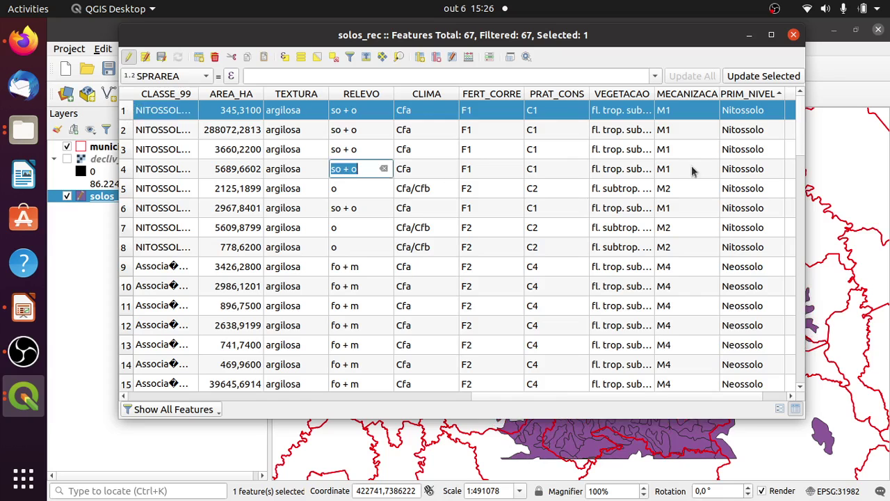
{"action": "left_click", "coordinate": [749, 35]}
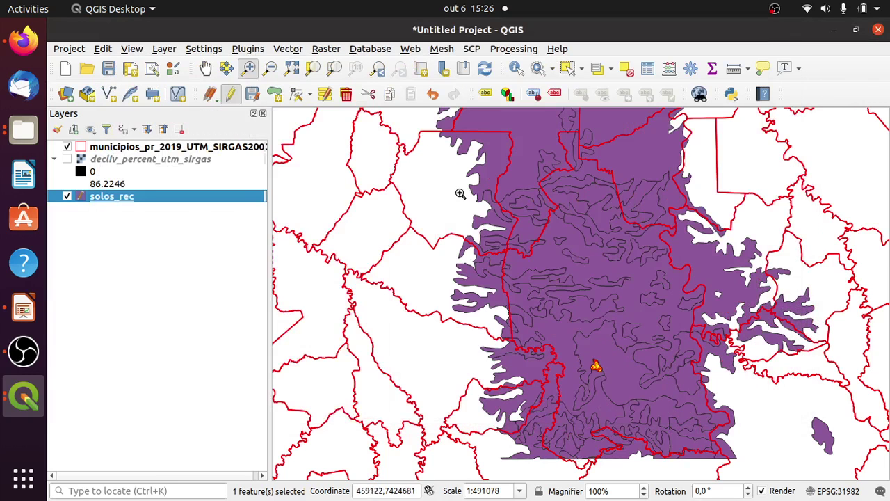
Select the solos_rec features whose PRIM_NIVEL is equal to Latossolo using Select Features by Value
{"action": "left_click", "coordinate": [611, 68]}
{"action": "left_click", "coordinate": [621, 89]}
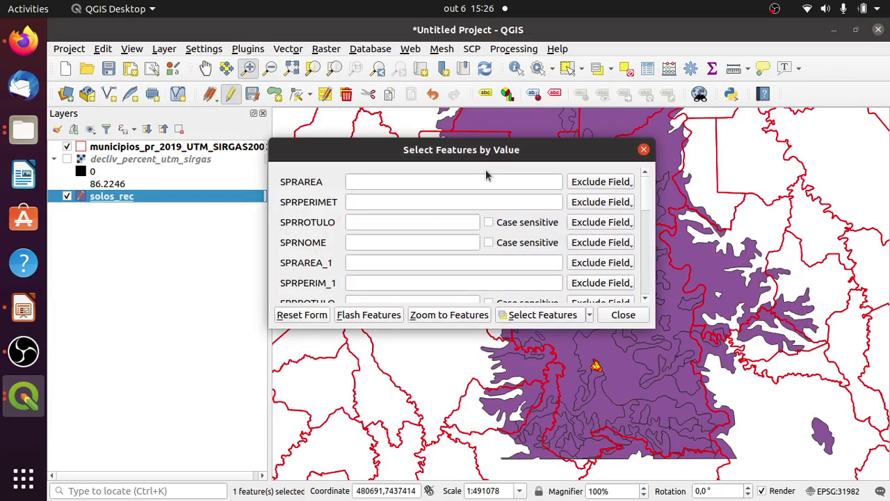
{"action": "scroll", "coordinate": [439, 261], "scroll_direction": "down", "scroll_amount": 5}
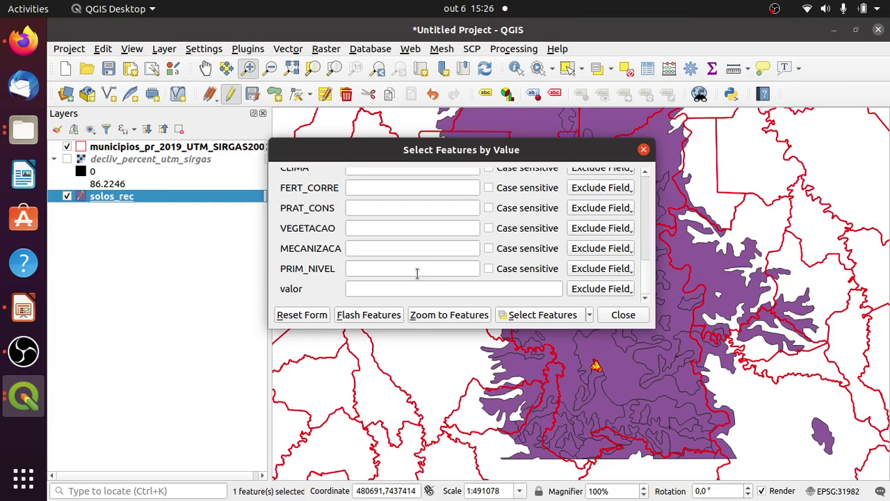
{"action": "left_click", "coordinate": [441, 268]}
{"action": "type", "text": "L"}
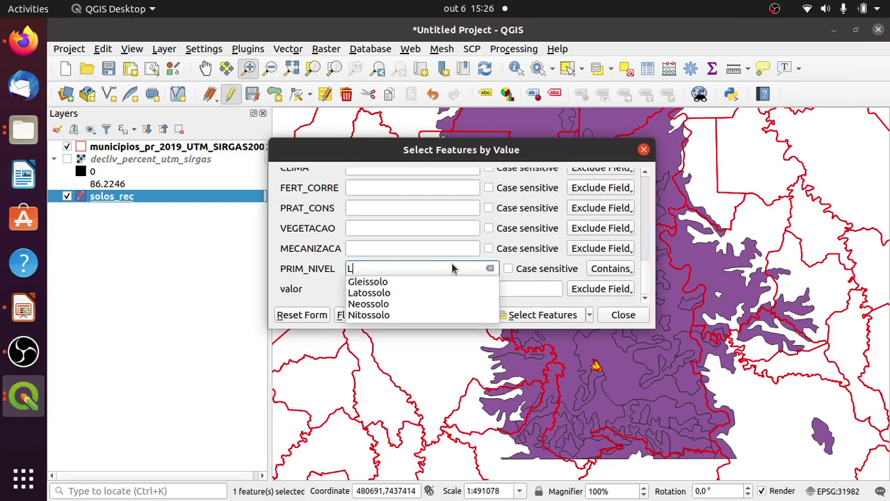
{"action": "left_click", "coordinate": [393, 293]}
{"action": "left_click", "coordinate": [621, 270]}
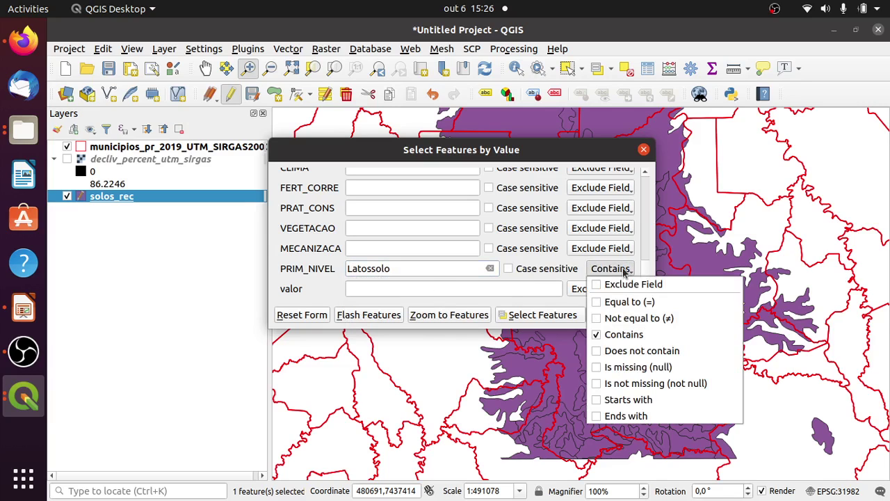
{"action": "left_click", "coordinate": [629, 302]}
{"action": "left_click", "coordinate": [554, 317]}
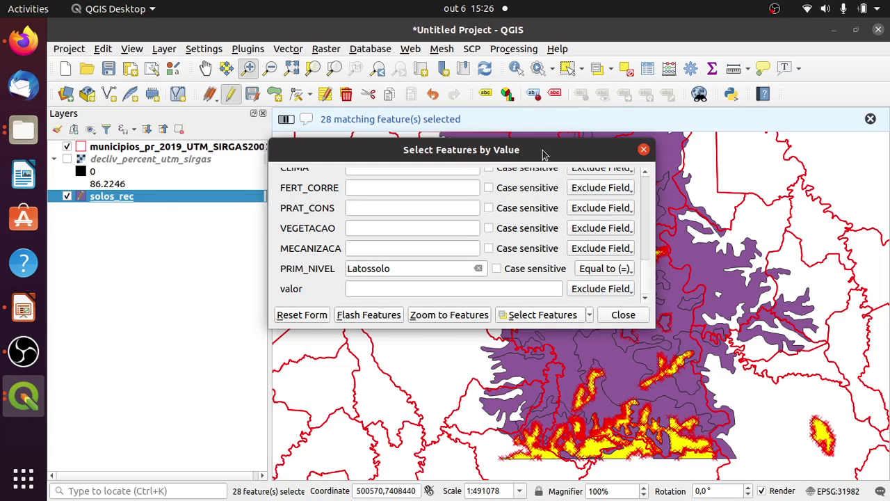
{"action": "left_click_drag", "start_coordinate": [543, 154], "coordinate": [445, 141]}
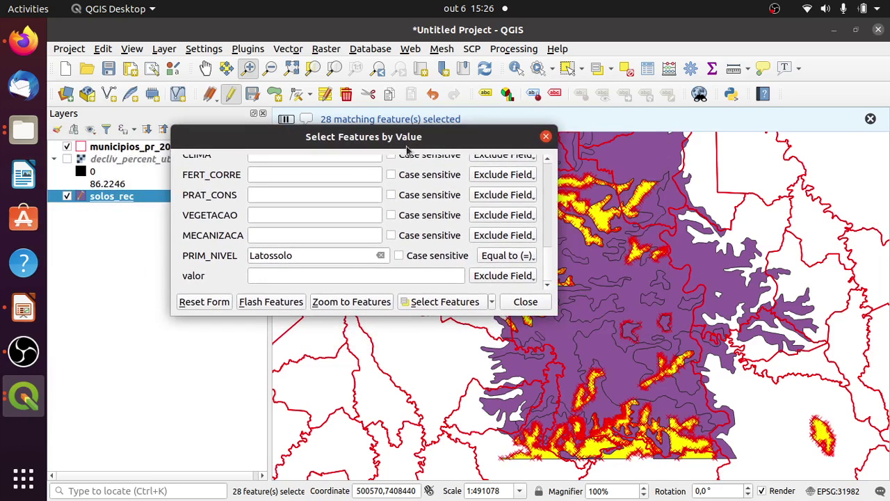
Set the valor field to 4 for the selected Latossolo features in the solos_rec attribute table
{"action": "left_click", "coordinate": [28, 409]}
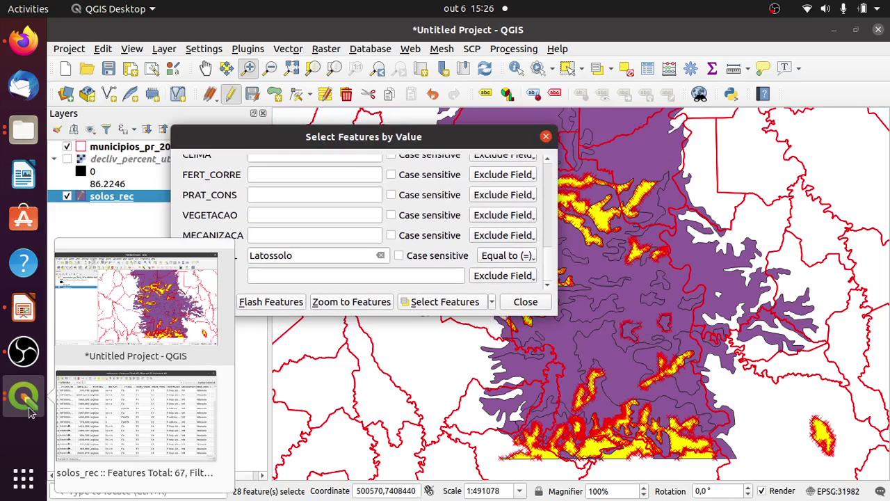
{"action": "left_click", "coordinate": [109, 406]}
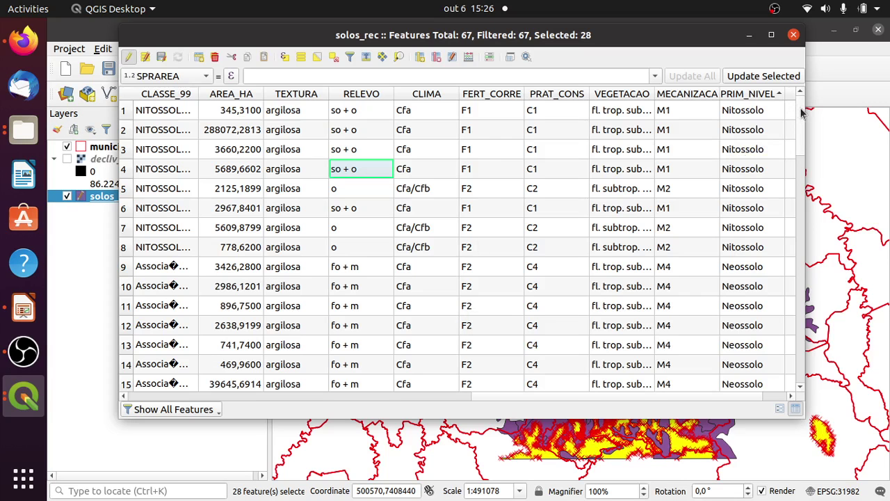
{"action": "left_click_drag", "start_coordinate": [801, 113], "coordinate": [803, 80]}
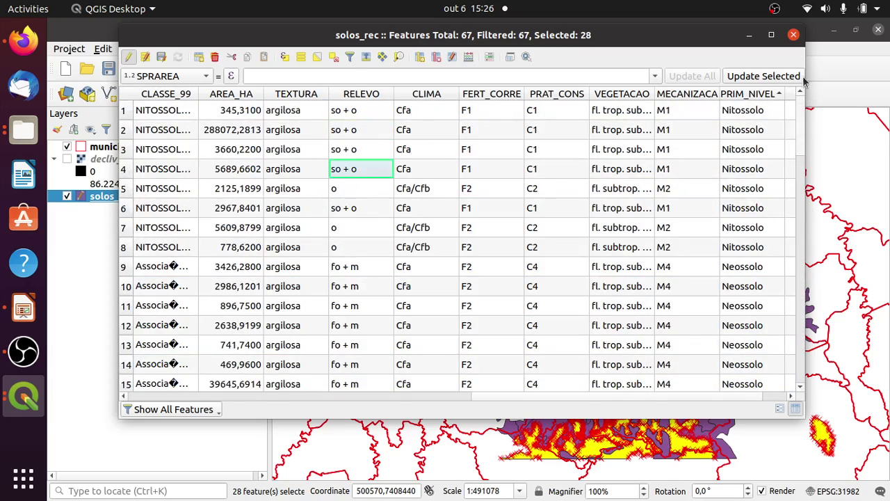
{"action": "left_click", "coordinate": [192, 82]}
{"action": "left_click", "coordinate": [195, 488]}
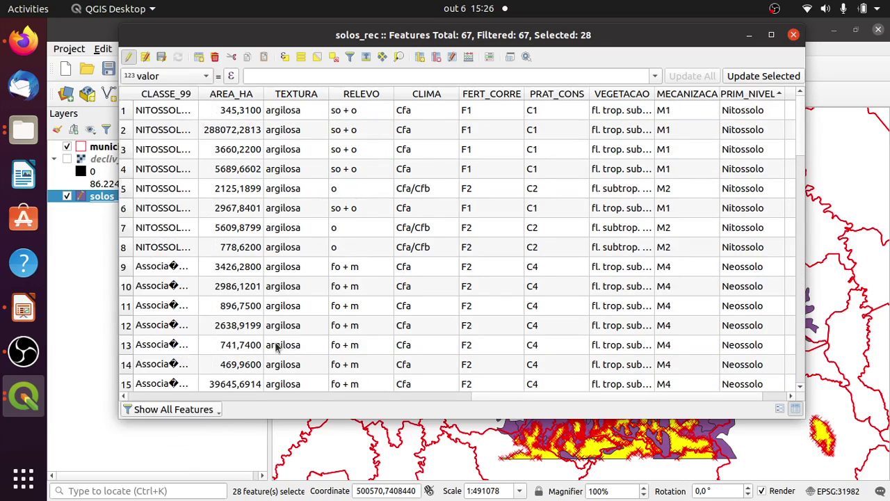
{"action": "left_click", "coordinate": [261, 77]}
{"action": "type", "text": "4"}
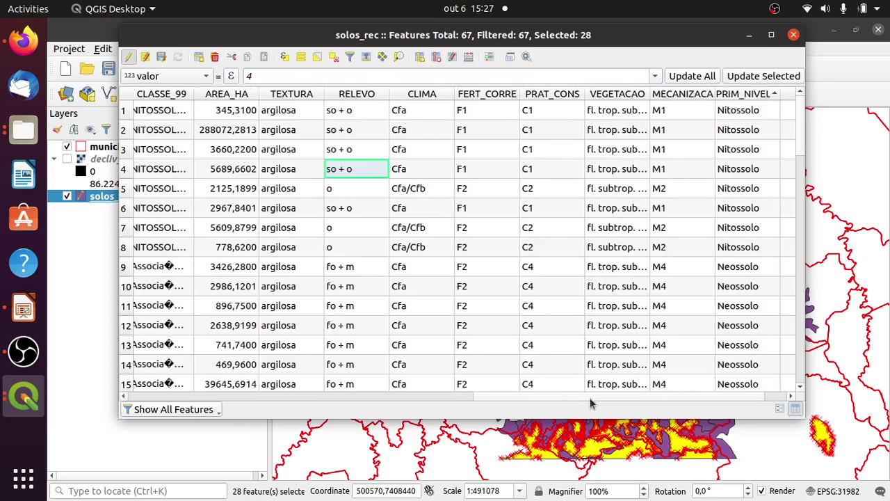
{"action": "left_click_drag", "start_coordinate": [584, 393], "coordinate": [637, 393]}
{"action": "left_click_drag", "start_coordinate": [798, 136], "coordinate": [823, 93]}
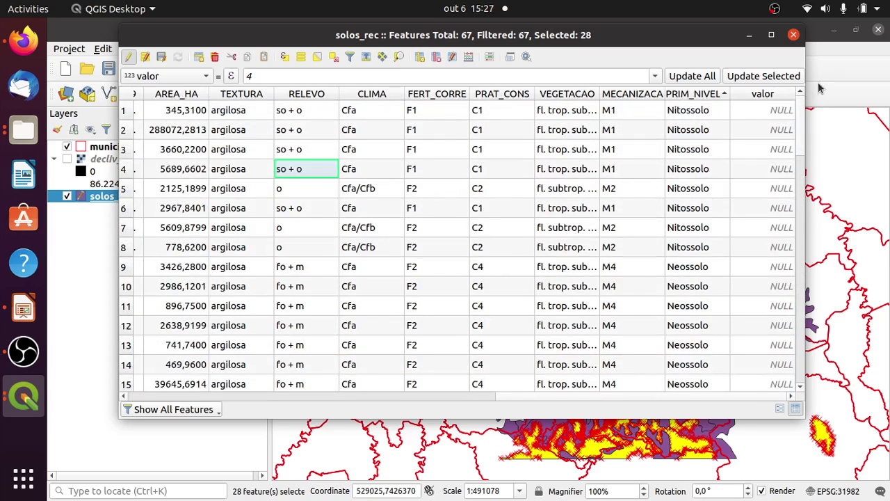
Switch to LibreOffice Impress to check the soil codes in the Fragilidade table, and return to the QGIS main window
{"action": "left_click", "coordinate": [23, 308]}
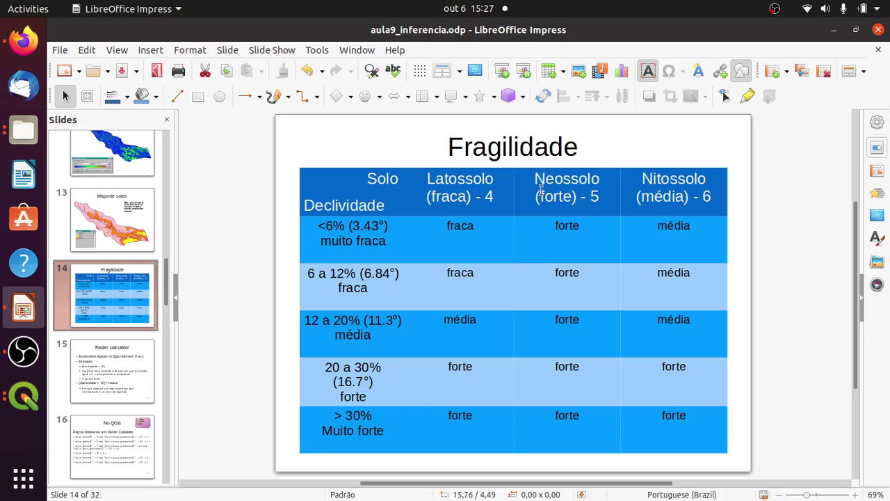
{"action": "left_click", "coordinate": [24, 398]}
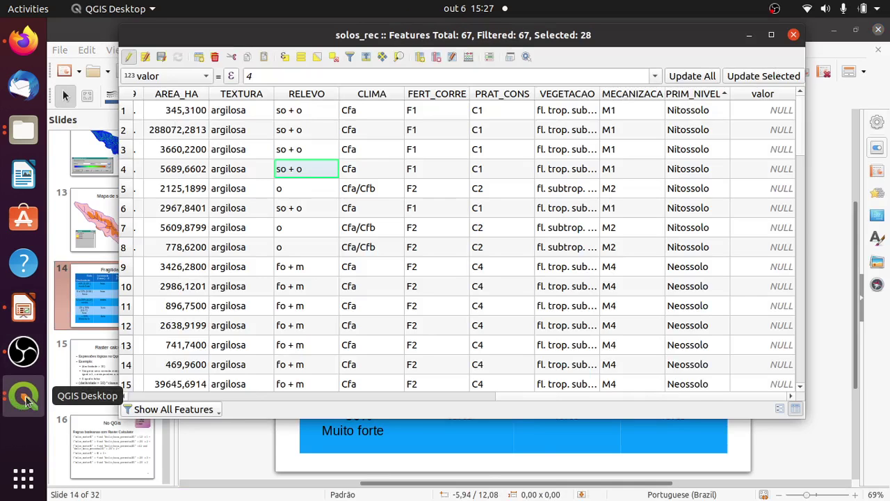
{"action": "left_click", "coordinate": [749, 34]}
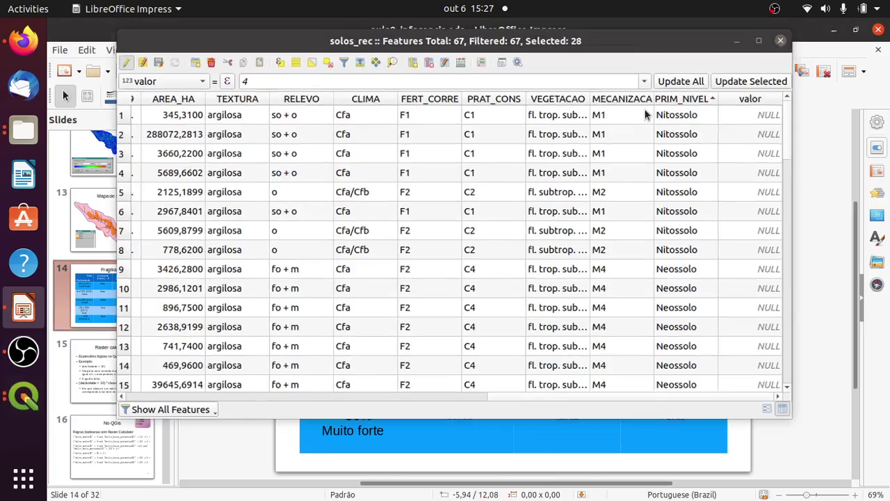
{"action": "left_click", "coordinate": [24, 398]}
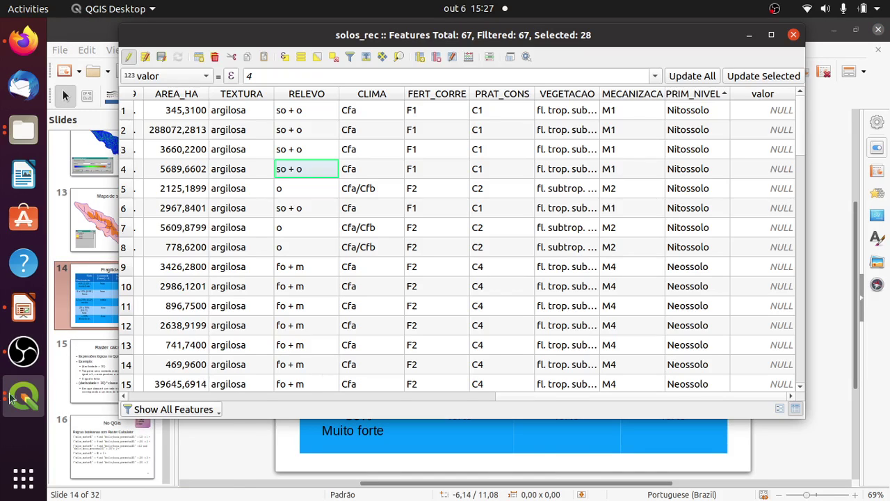
{"action": "left_click", "coordinate": [14, 398]}
{"action": "left_click", "coordinate": [139, 309]}
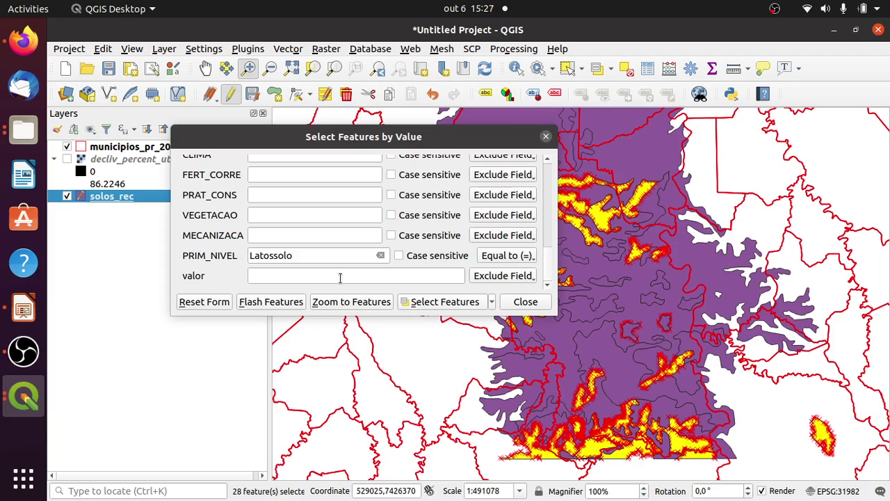
Replace the current selection with the solos_rec features whose PRIM_NIVEL is equal to Neossolo
{"action": "double_click", "coordinate": [322, 255]}
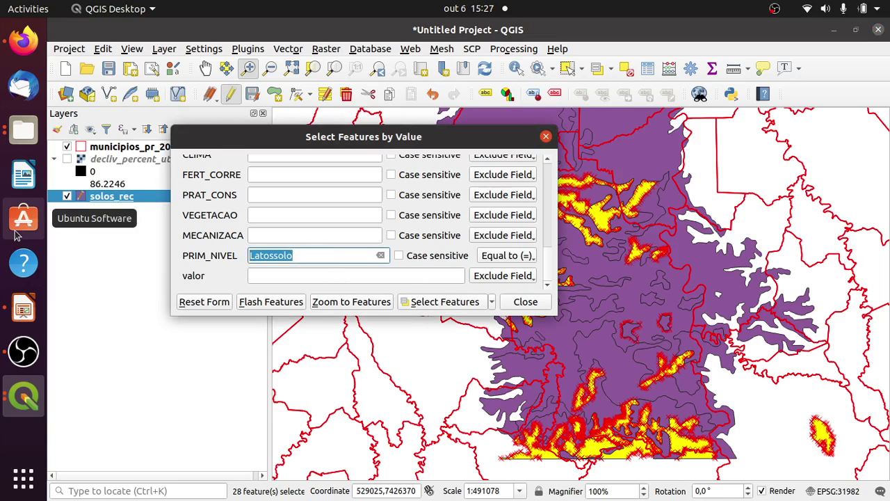
{"action": "type", "text": "Neo"}
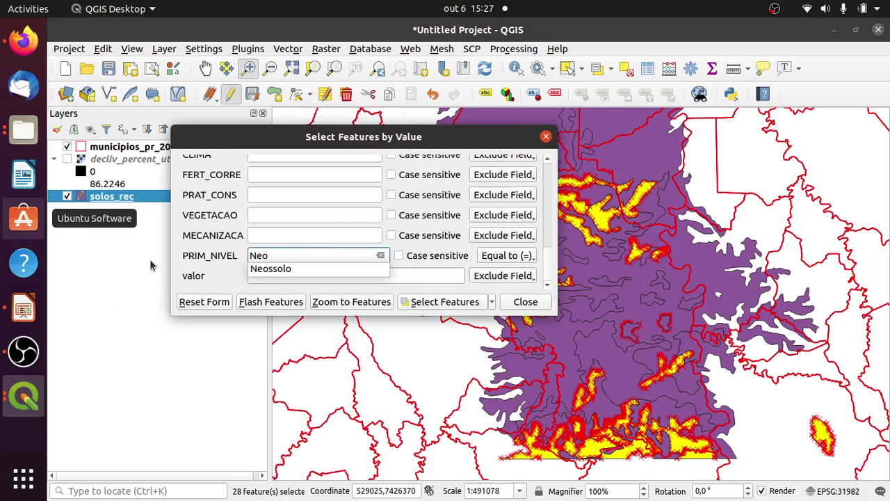
{"action": "left_click", "coordinate": [256, 270]}
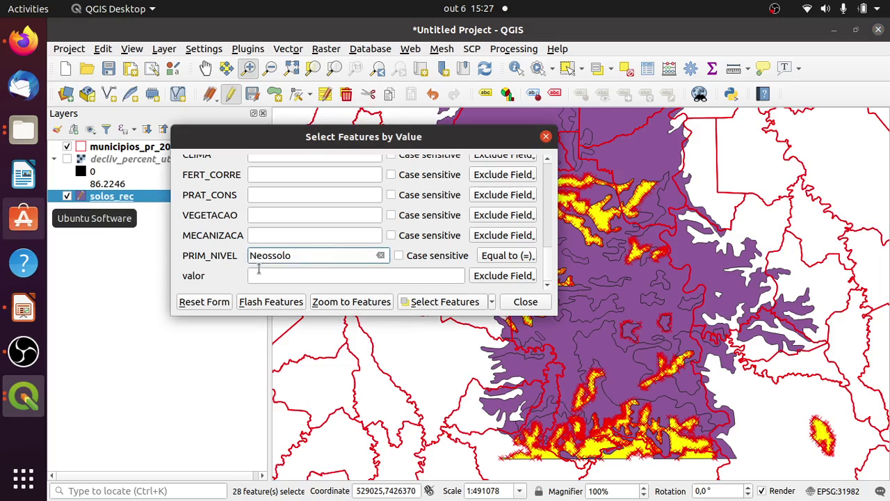
{"action": "left_click", "coordinate": [492, 302]}
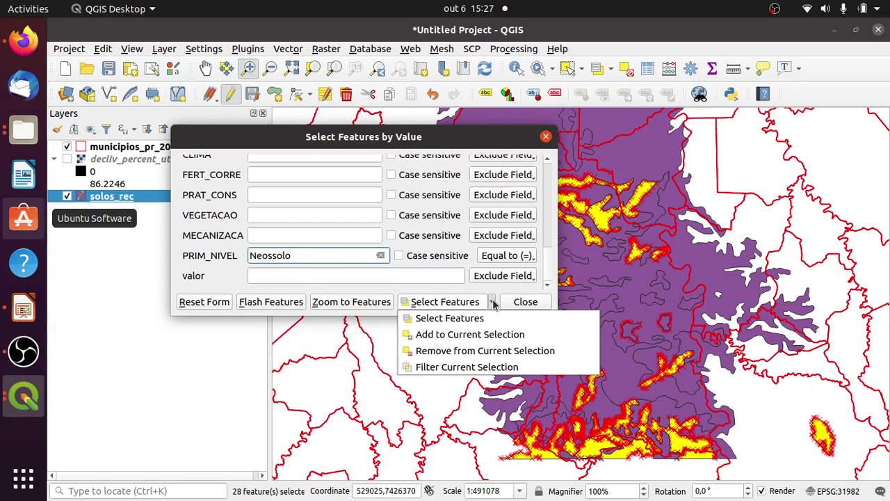
{"action": "left_click", "coordinate": [493, 304]}
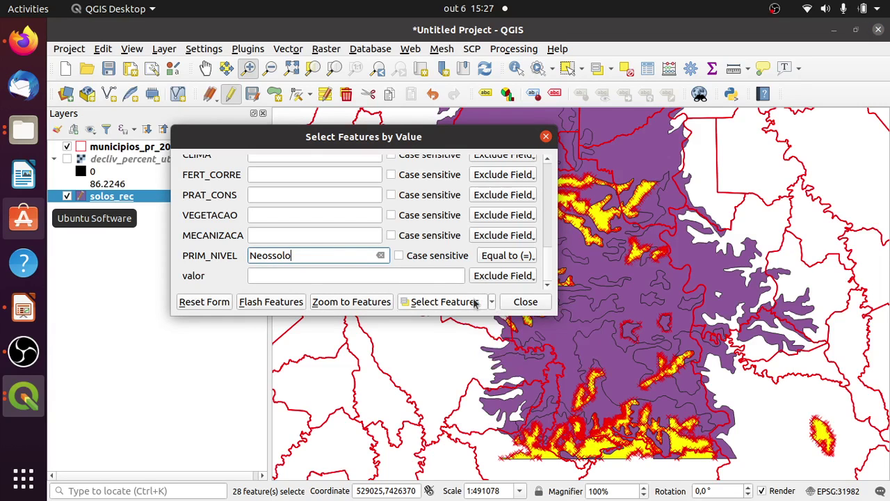
{"action": "left_click", "coordinate": [471, 301]}
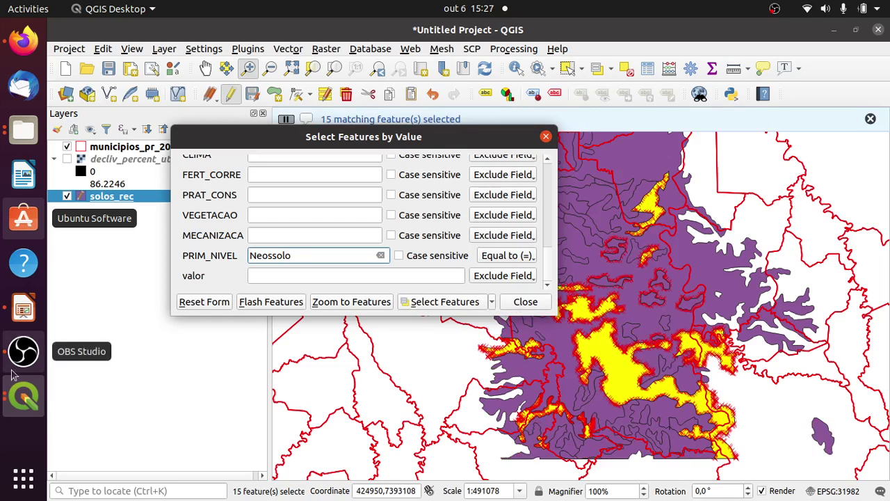
Review the selected Neossolo rows in the solos_rec attribute table and set their valor field to 5
{"action": "left_click", "coordinate": [23, 396]}
{"action": "left_click", "coordinate": [138, 416]}
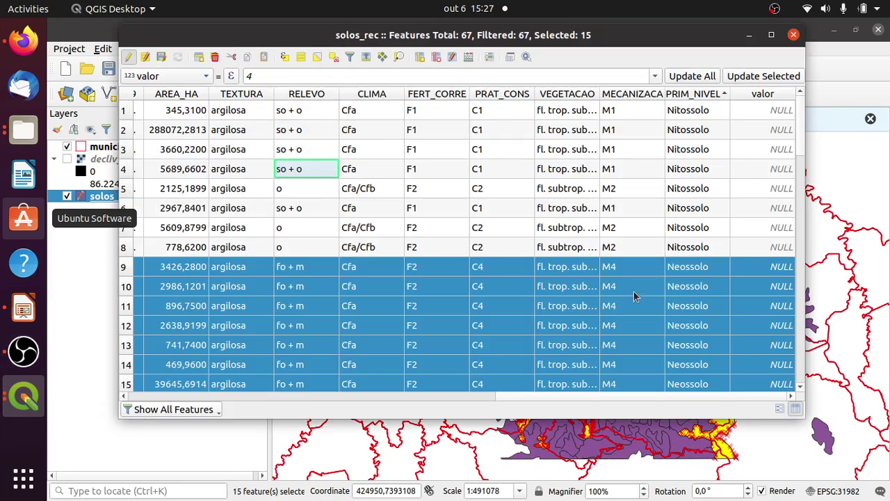
{"action": "scroll", "coordinate": [798, 220], "scroll_direction": "down", "scroll_amount": 6}
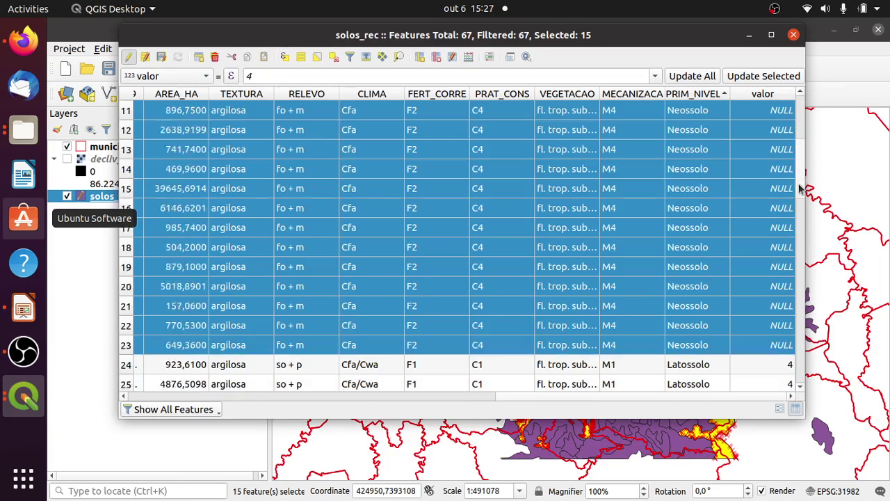
{"action": "left_click_drag", "start_coordinate": [798, 220], "coordinate": [799, 114]}
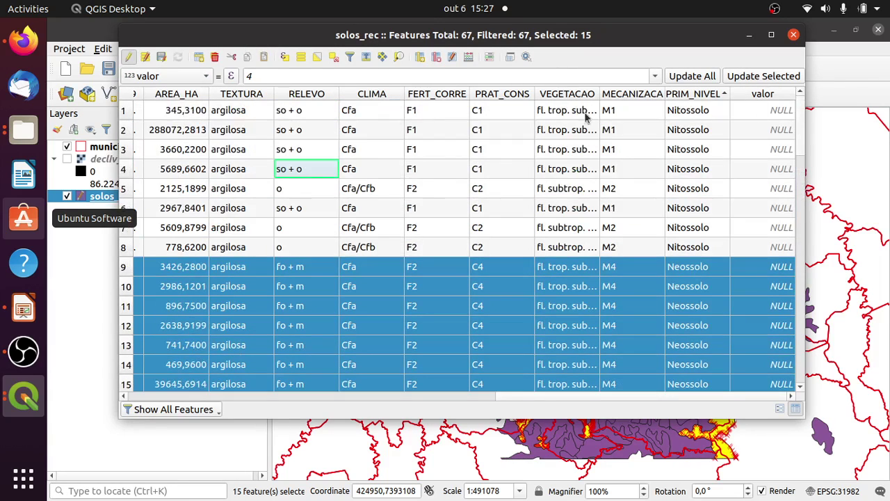
{"action": "left_click", "coordinate": [272, 76]}
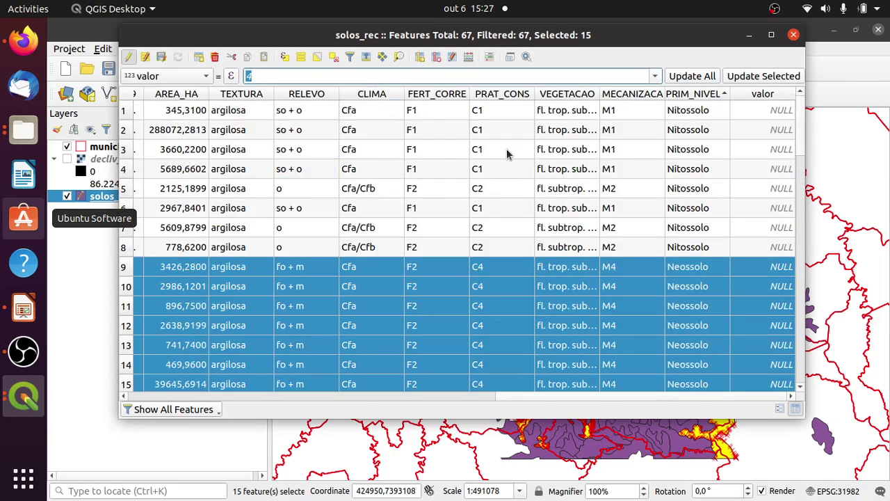
{"action": "type", "text": "5"}
{"action": "left_click", "coordinate": [773, 77]}
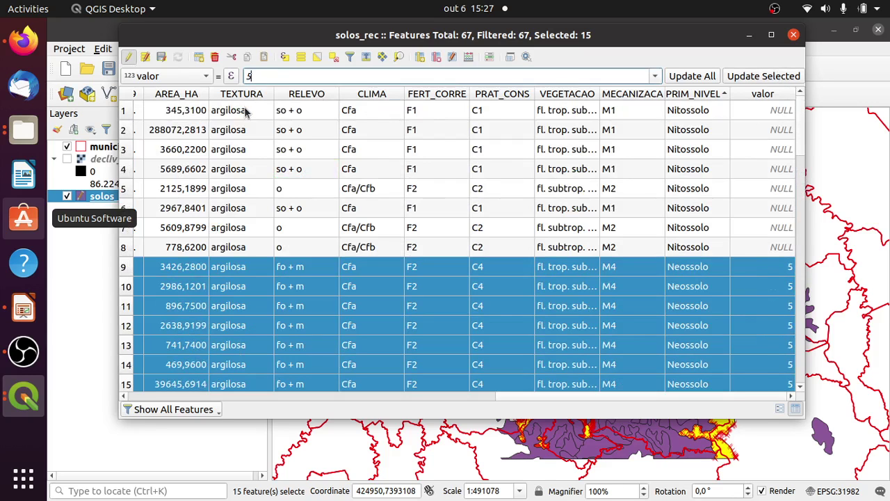
Return to Select Features by Value and select the solos_rec features whose PRIM_NIVEL is equal to Nitossolo
{"action": "left_click", "coordinate": [749, 34]}
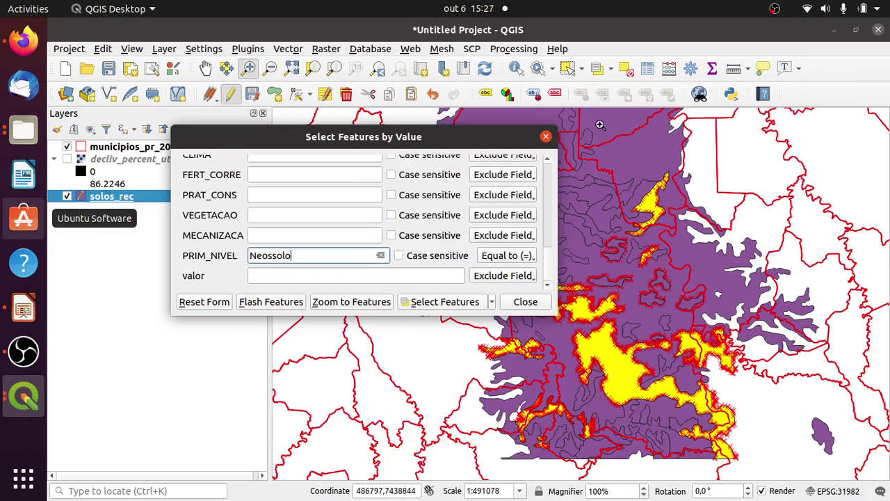
{"action": "double_click", "coordinate": [256, 255]}
{"action": "type", "text": "Nito"}
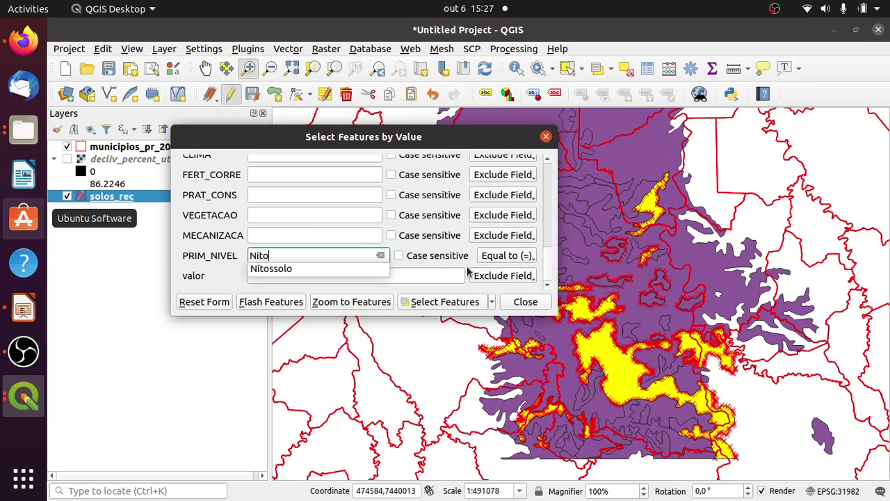
{"action": "left_click", "coordinate": [363, 267]}
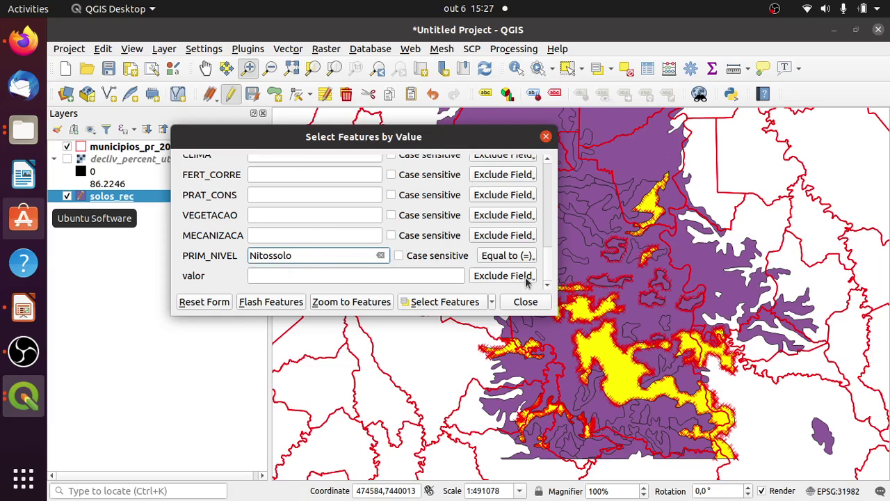
{"action": "left_click", "coordinate": [473, 306]}
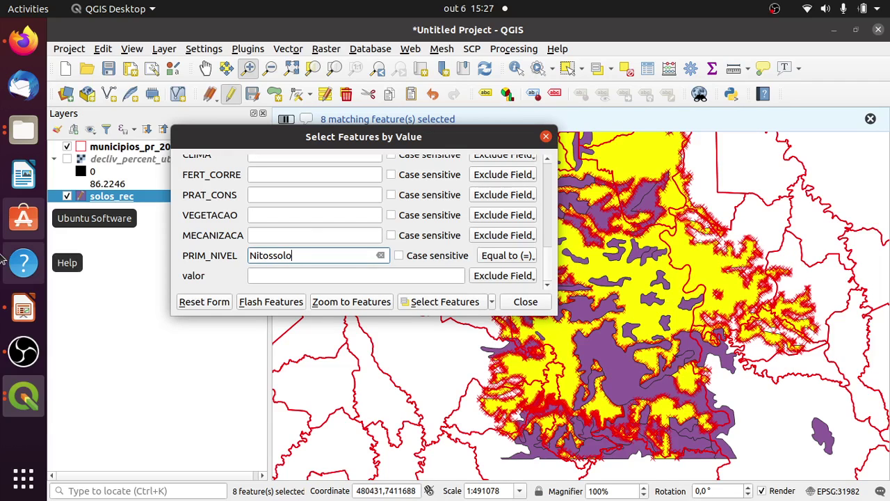
Set the valor field to 6 for the selected Nitossolo rows in the solos_rec attribute table and review the rows
{"action": "left_click", "coordinate": [27, 396]}
{"action": "left_click", "coordinate": [139, 418]}
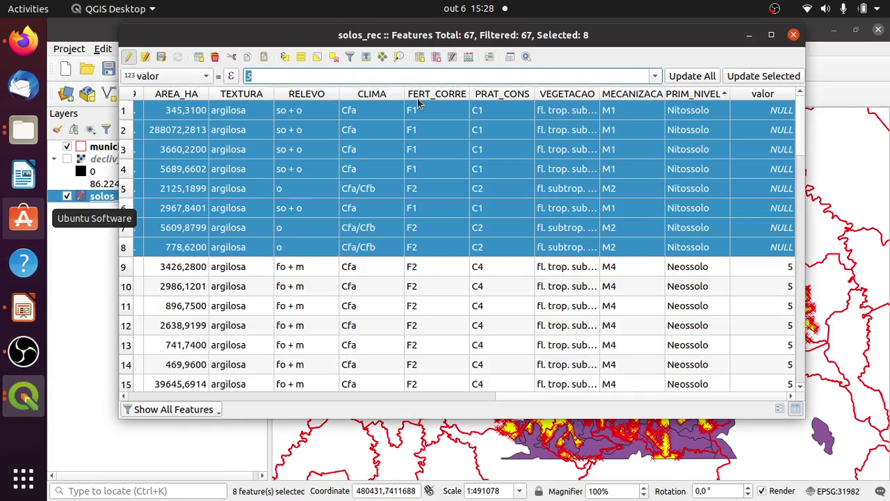
{"action": "left_click", "coordinate": [763, 78]}
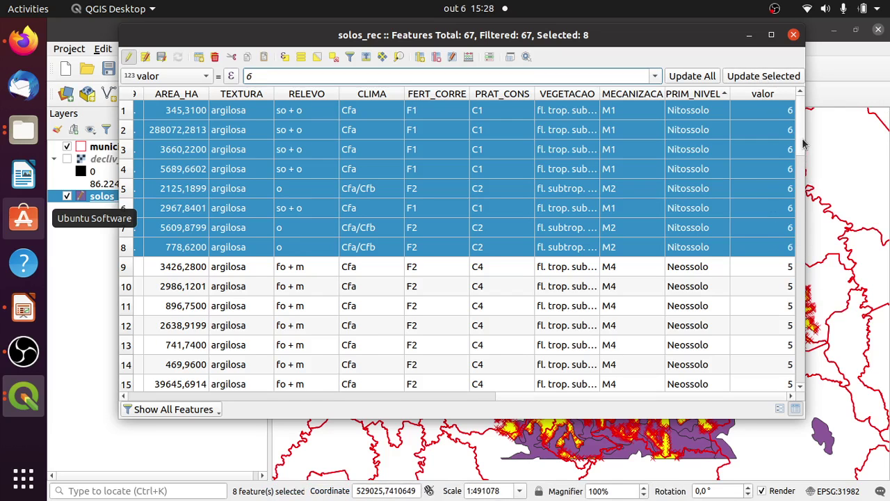
{"action": "scroll", "coordinate": [798, 157], "scroll_direction": "down", "scroll_amount": 1}
{"action": "left_click_drag", "start_coordinate": [799, 156], "coordinate": [820, 92]}
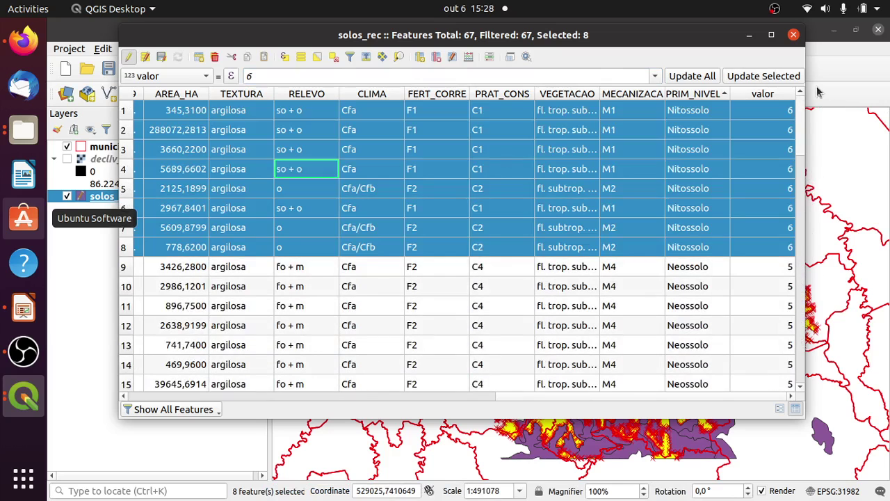
Save the solos_rec edits, end its editing session, and close the attribute table and the Select Features by Value form
{"action": "left_click", "coordinate": [161, 58]}
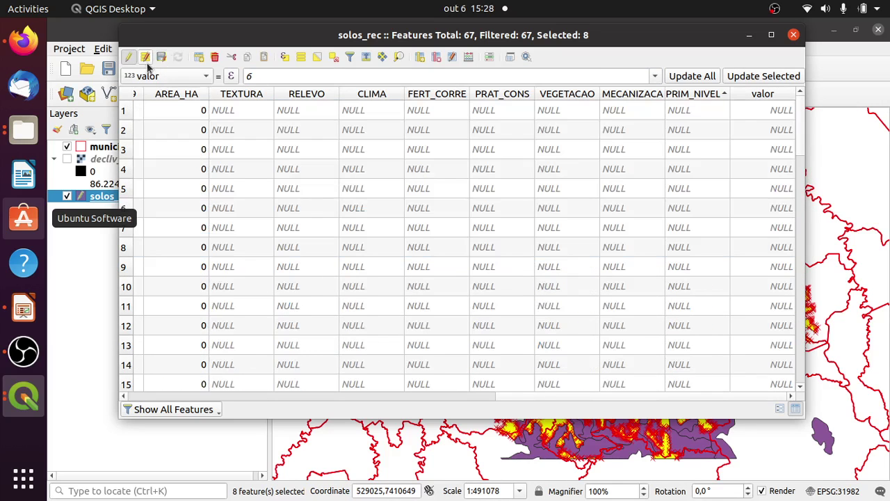
{"action": "left_click", "coordinate": [129, 57]}
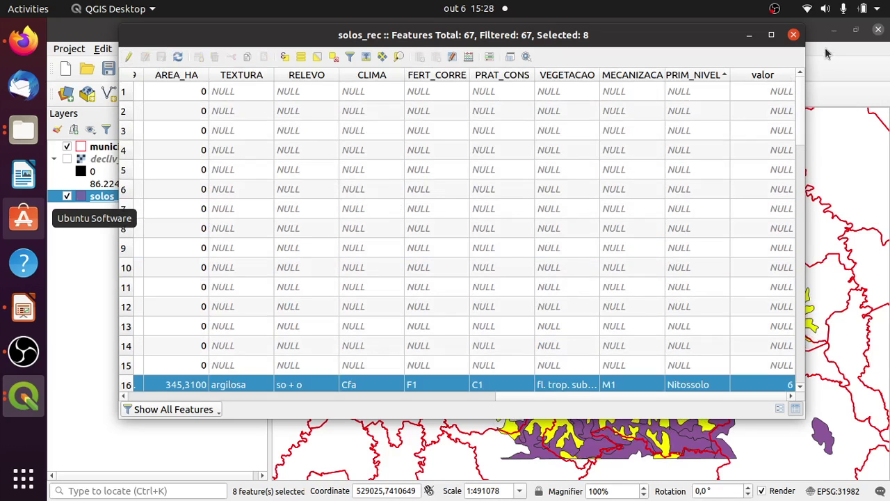
{"action": "left_click", "coordinate": [793, 35]}
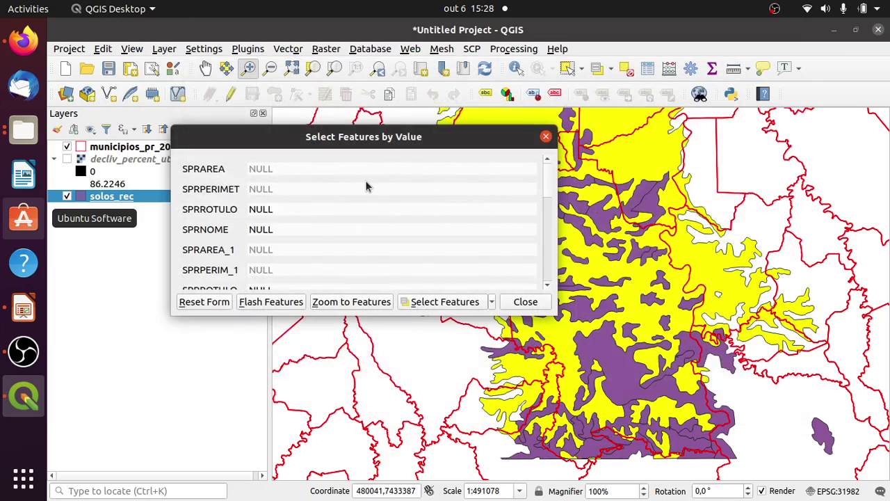
{"action": "left_click", "coordinate": [546, 136]}
Start Rasterize (Vector to Raster) for the solos_rec layer with valor as the burn-in field
{"action": "left_click", "coordinate": [327, 49]}
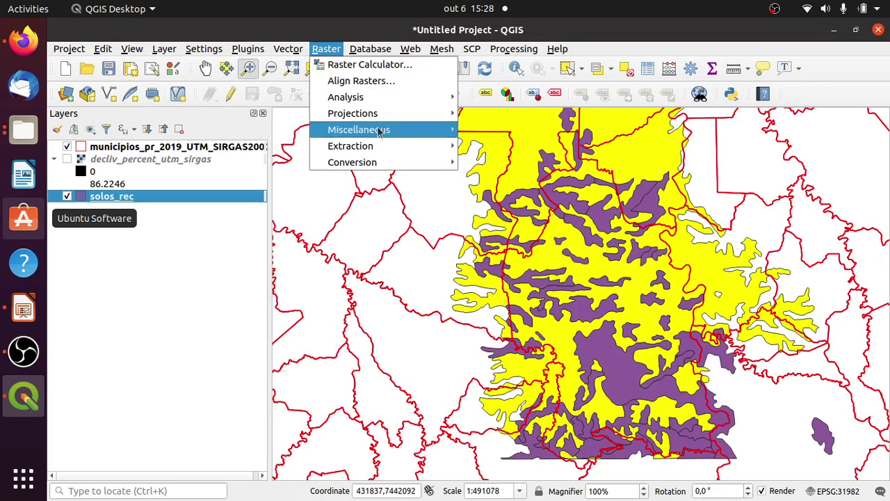
{"action": "mouse_move", "coordinate": [385, 162]}
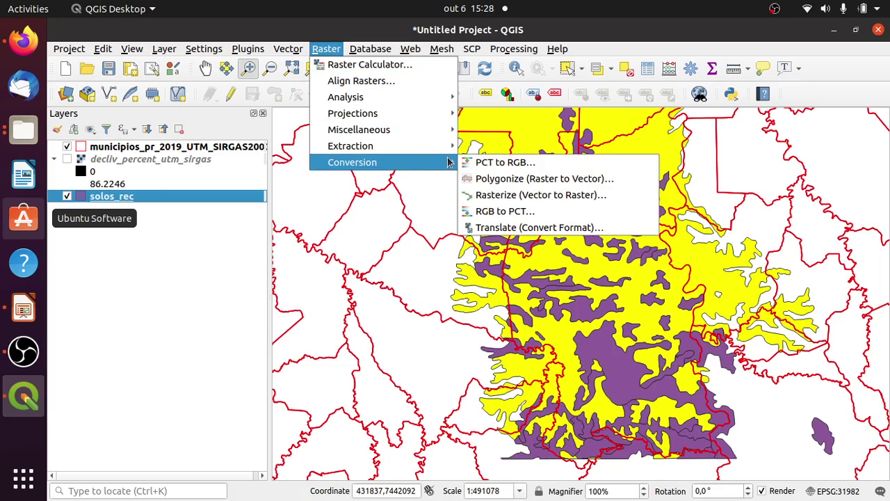
{"action": "left_click", "coordinate": [623, 196]}
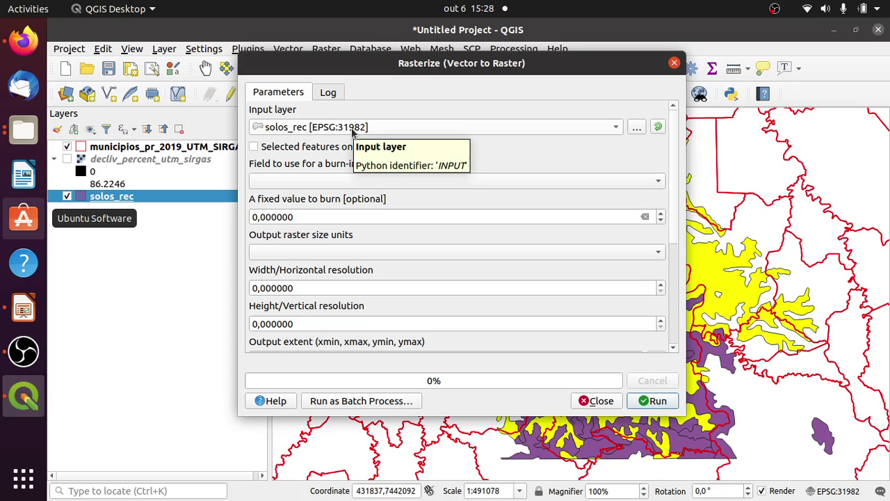
{"action": "left_click", "coordinate": [464, 180]}
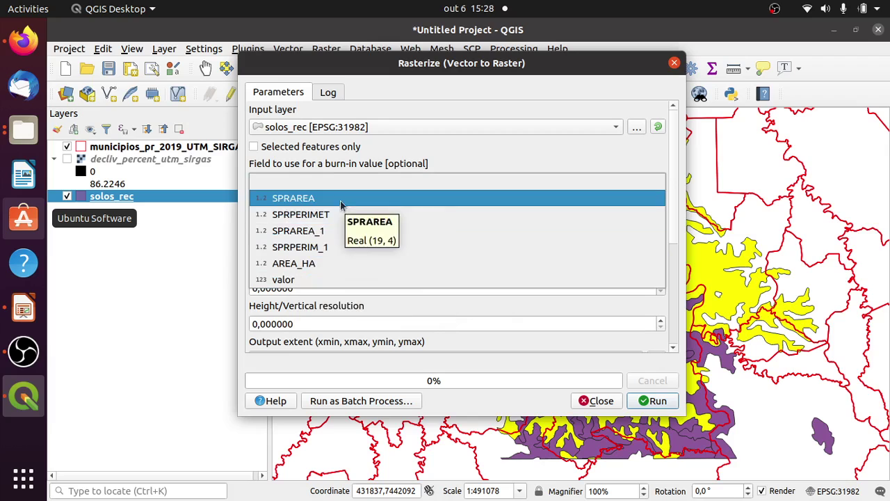
{"action": "left_click", "coordinate": [319, 280]}
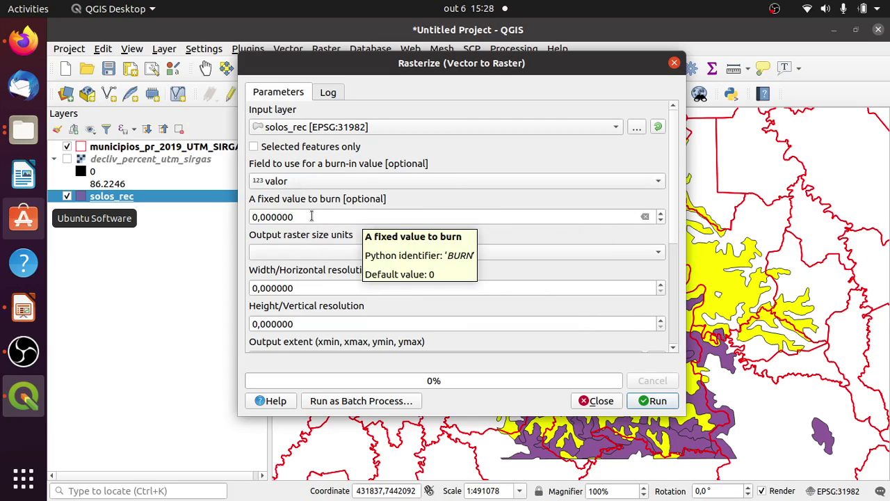
Set the output raster size to georeferenced units with a horizontal and vertical resolution of 30
{"action": "left_click", "coordinate": [335, 257]}
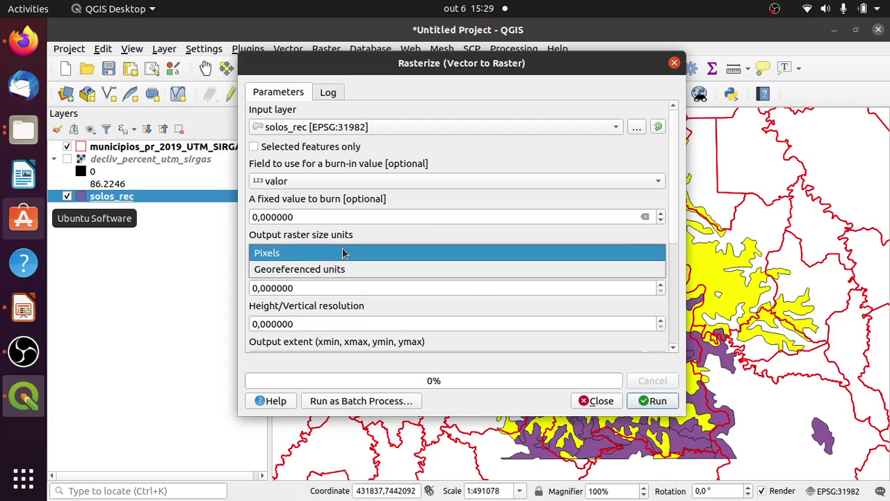
{"action": "left_click", "coordinate": [348, 269]}
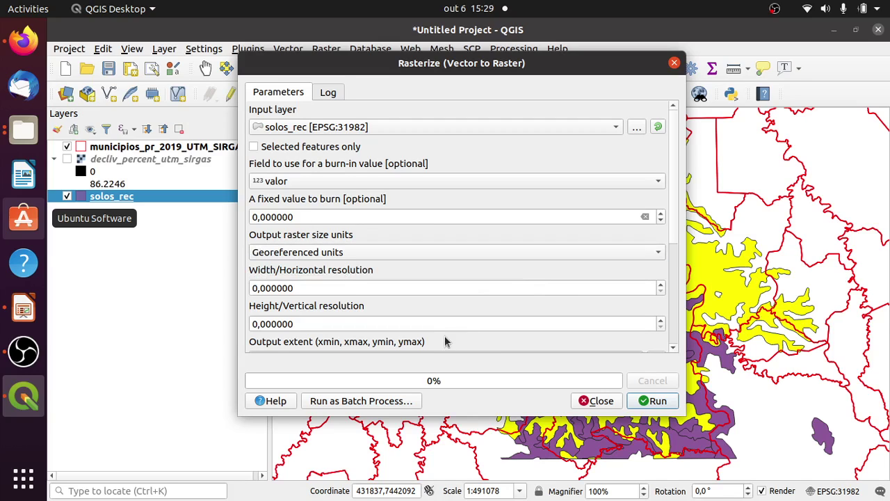
{"action": "left_click", "coordinate": [313, 286]}
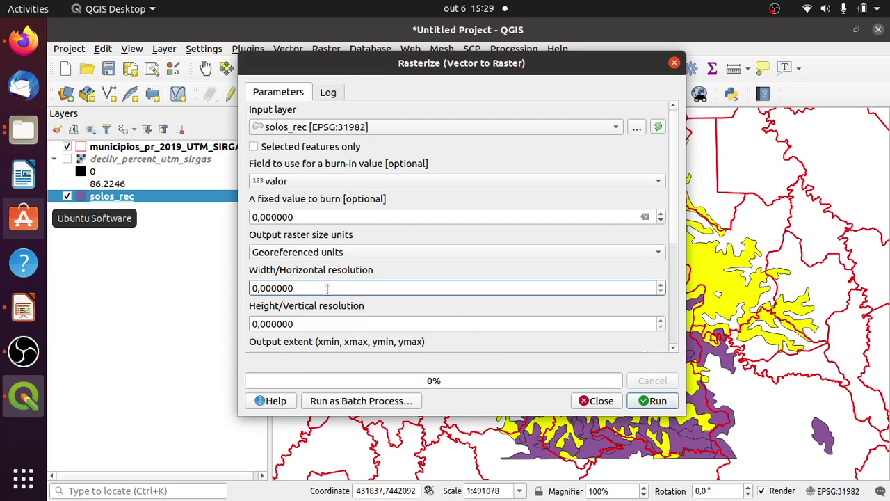
{"action": "double_click", "coordinate": [327, 288]}
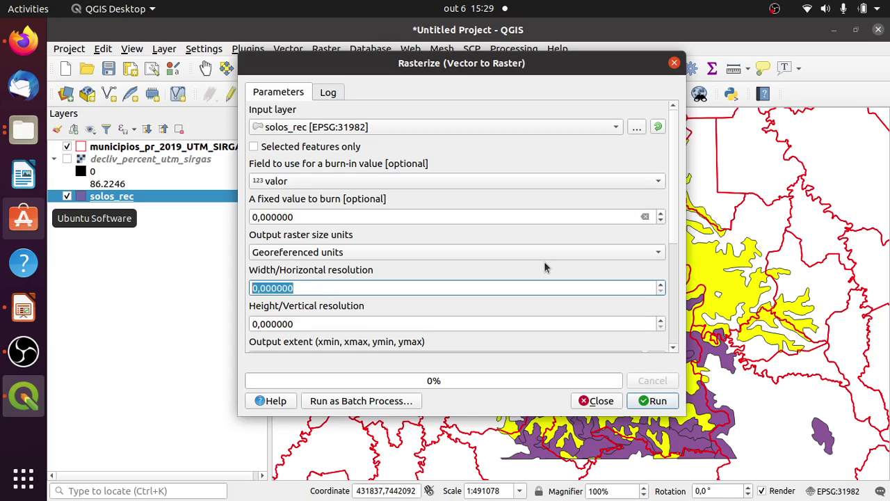
{"action": "type", "text": "30"}
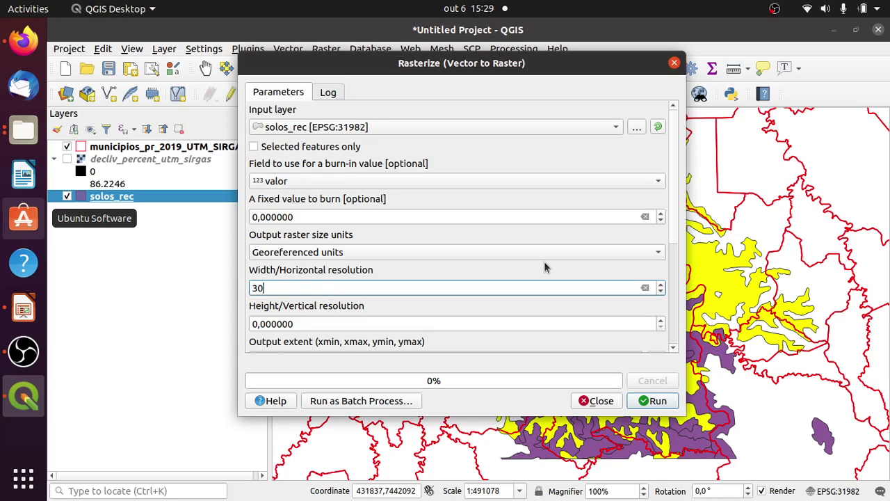
{"action": "key", "text": "Tab"}
{"action": "type", "text": "30"}
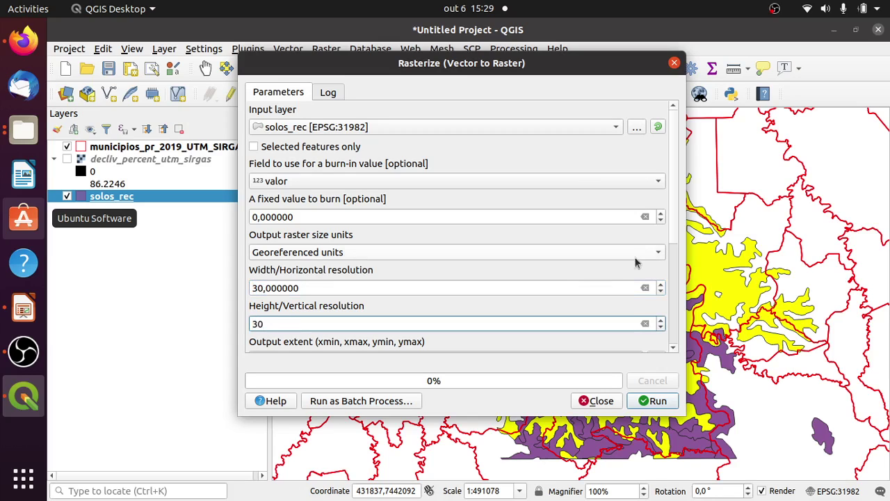
Assign -99 as the nodata value of the output bands and look over the advanced rasterization parameters
{"action": "left_click_drag", "start_coordinate": [672, 231], "coordinate": [680, 308]}
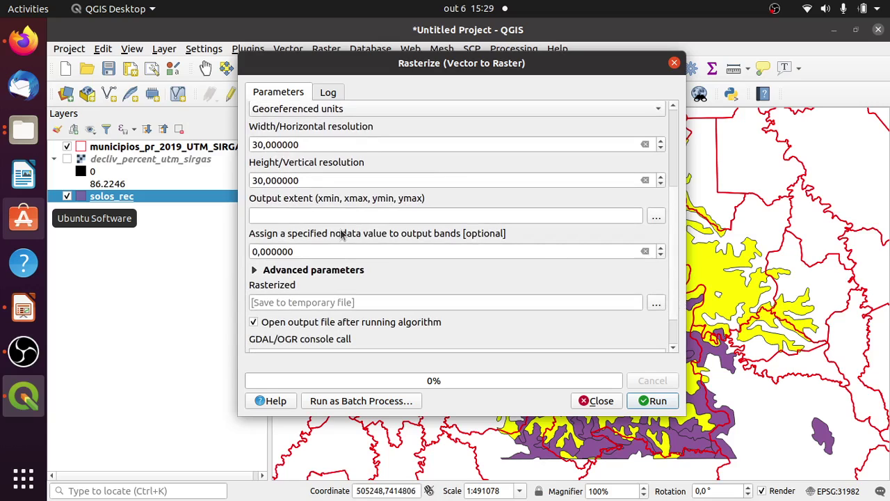
{"action": "double_click", "coordinate": [314, 255]}
{"action": "type", "text": "-99"}
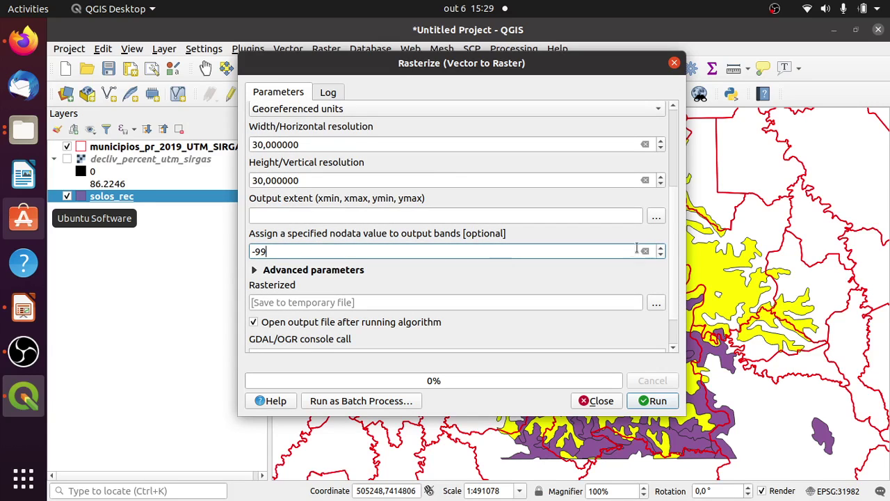
{"action": "left_click_drag", "start_coordinate": [673, 252], "coordinate": [671, 272]}
{"action": "left_click", "coordinate": [352, 230]}
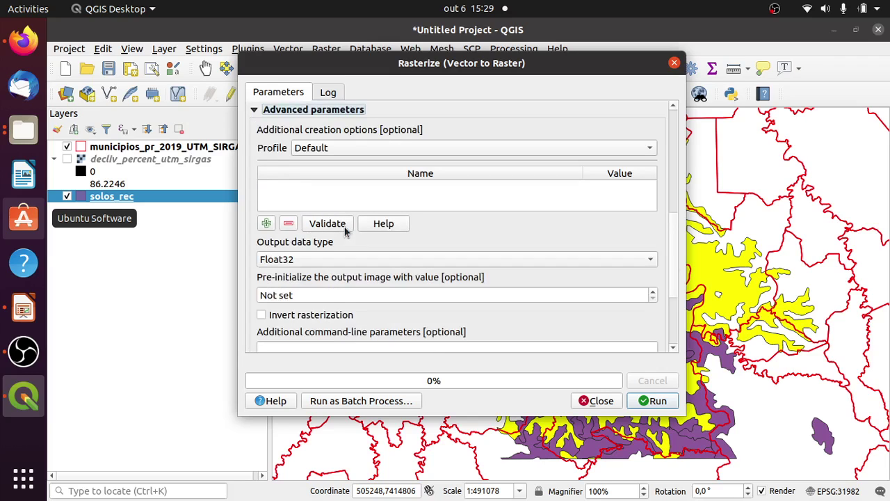
{"action": "left_click", "coordinate": [257, 110]}
Set the rasterized output file to solos_raster.tif in the processados folder
{"action": "left_click", "coordinate": [373, 253]}
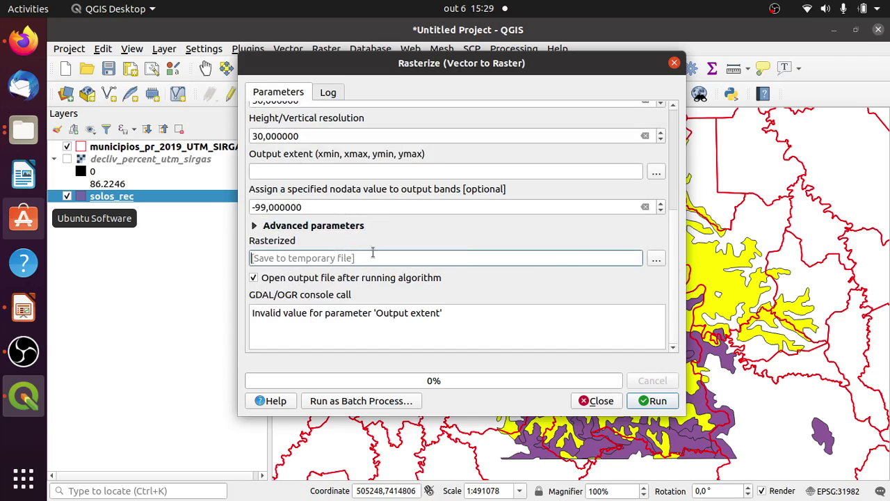
{"action": "left_click", "coordinate": [655, 258]}
{"action": "left_click", "coordinate": [664, 281]}
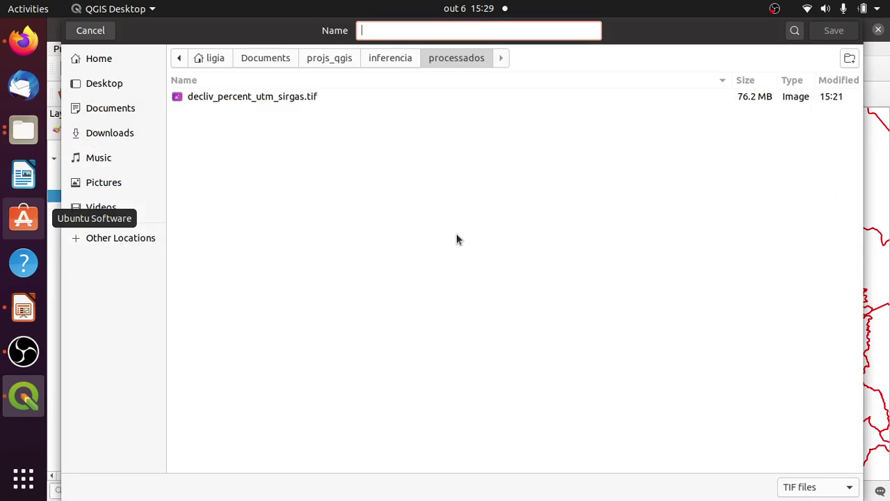
{"action": "type", "text": "solos_rs"}
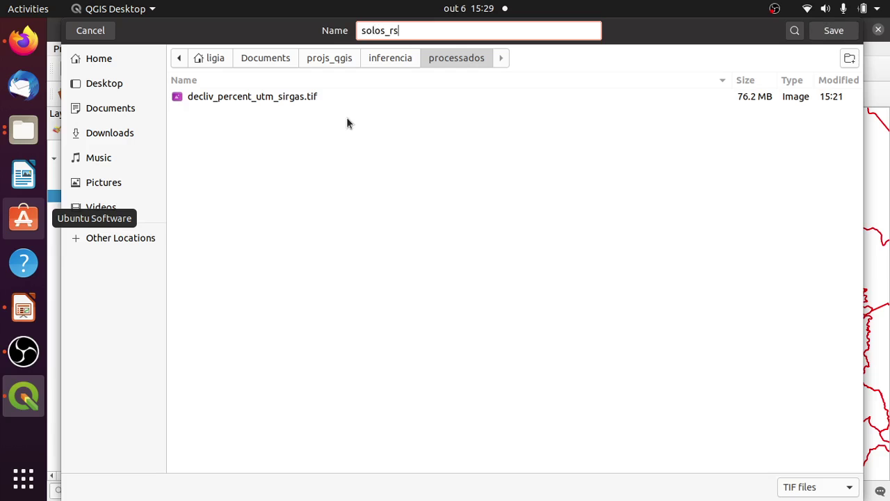
{"action": "key", "text": "BackSpace"}
{"action": "type", "text": "aster.tif"}
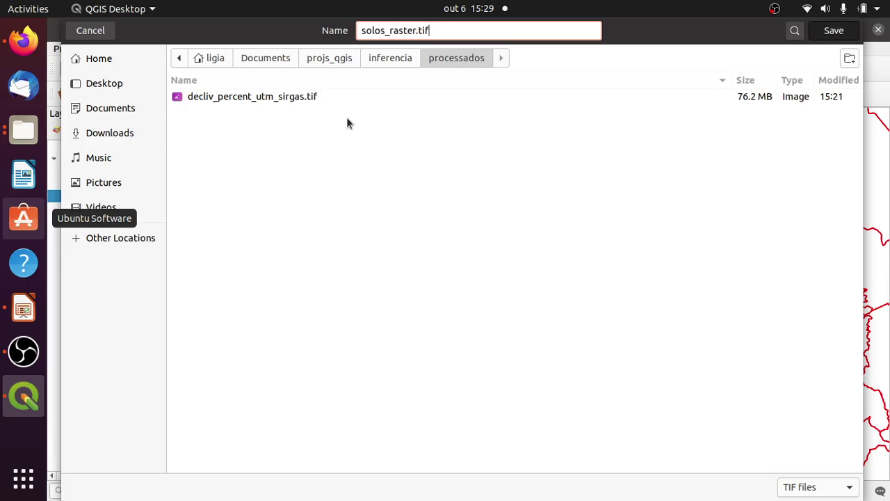
{"action": "key", "text": "Return"}
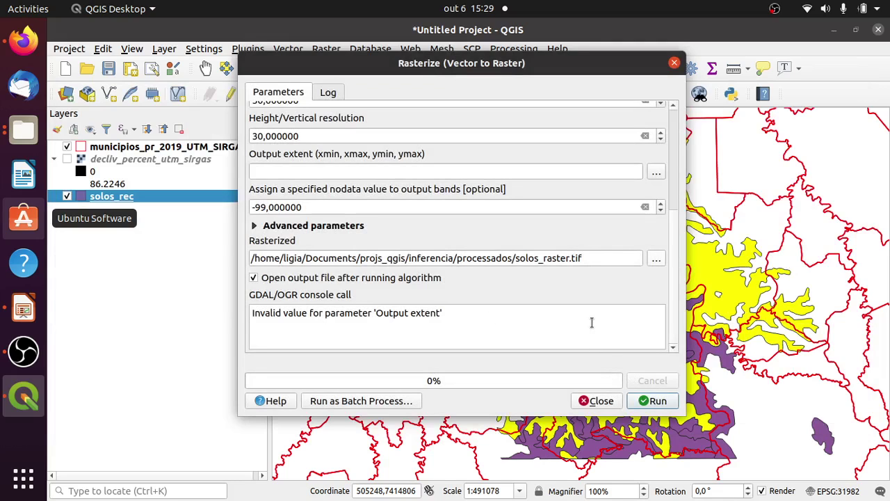
Try to run the rasterization, and set its output extent to the current canvas extent
{"action": "left_click", "coordinate": [658, 401]}
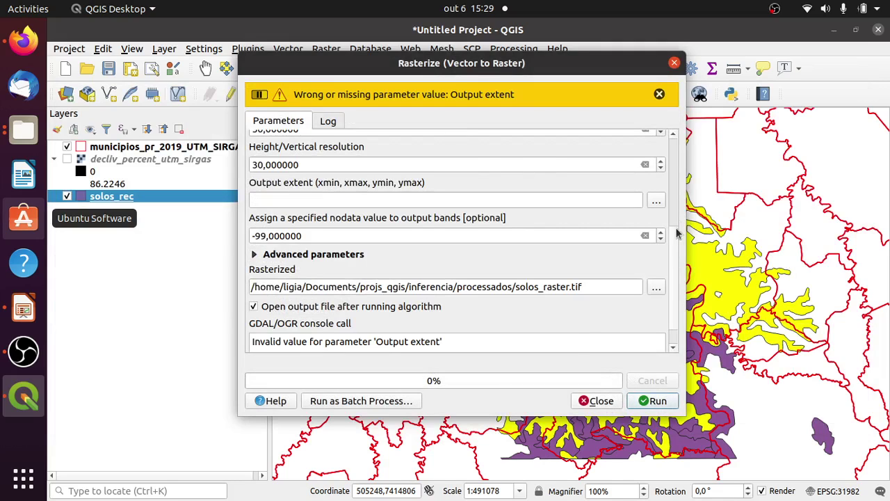
{"action": "scroll", "coordinate": [678, 240], "scroll_direction": "up", "scroll_amount": 10}
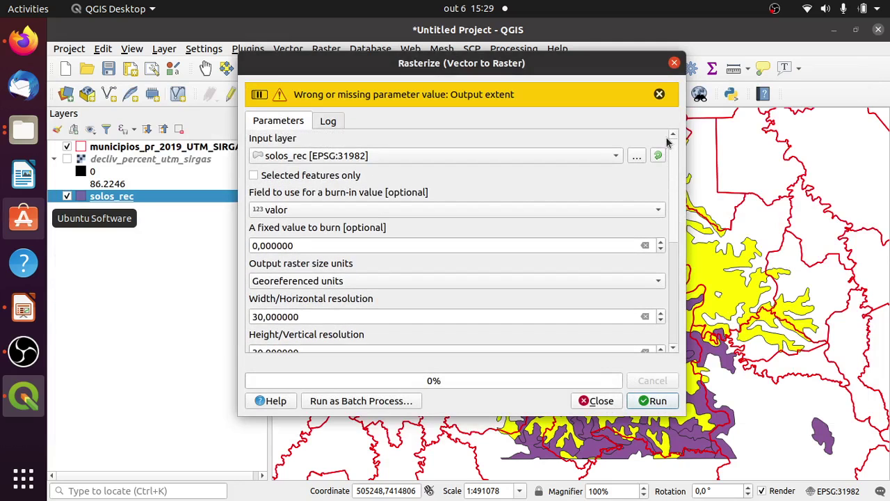
{"action": "scroll", "coordinate": [667, 150], "scroll_direction": "down", "scroll_amount": 2}
{"action": "left_click_drag", "start_coordinate": [671, 144], "coordinate": [671, 167]}
{"action": "left_click", "coordinate": [627, 286]}
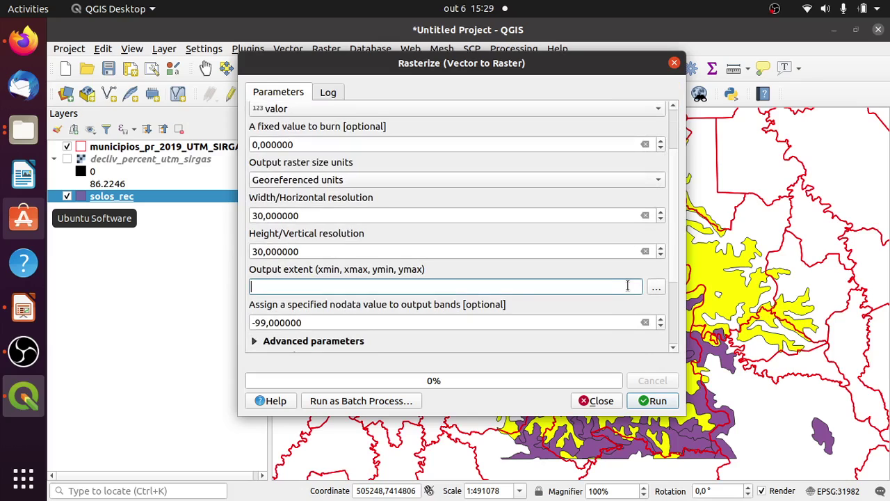
{"action": "left_click", "coordinate": [658, 287]}
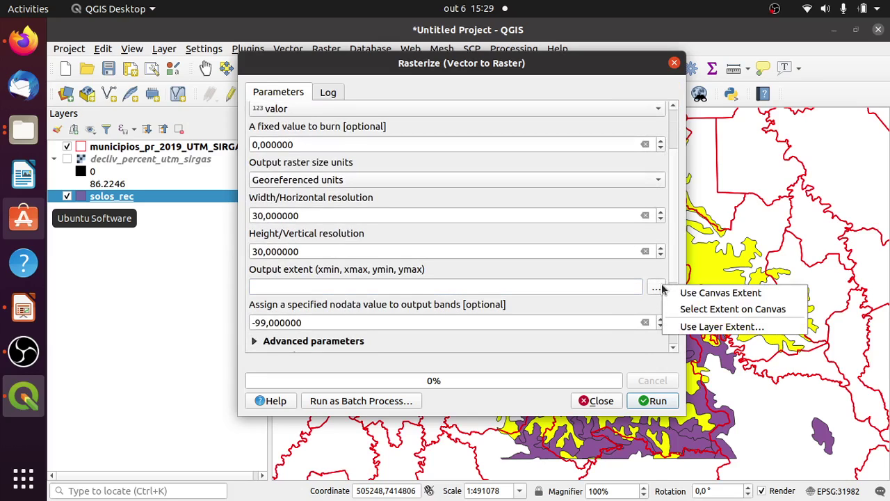
{"action": "left_click", "coordinate": [706, 297]}
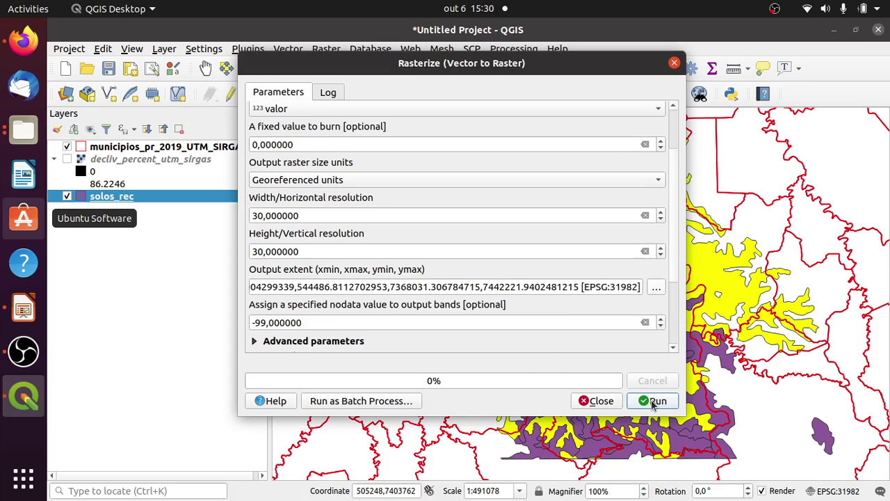
Define the output extent on the canvas with a rectangle around the soils, x about 460421 to 513563 and y about 7372189 to 7440533
{"action": "left_click_drag", "start_coordinate": [588, 69], "coordinate": [378, 87]}
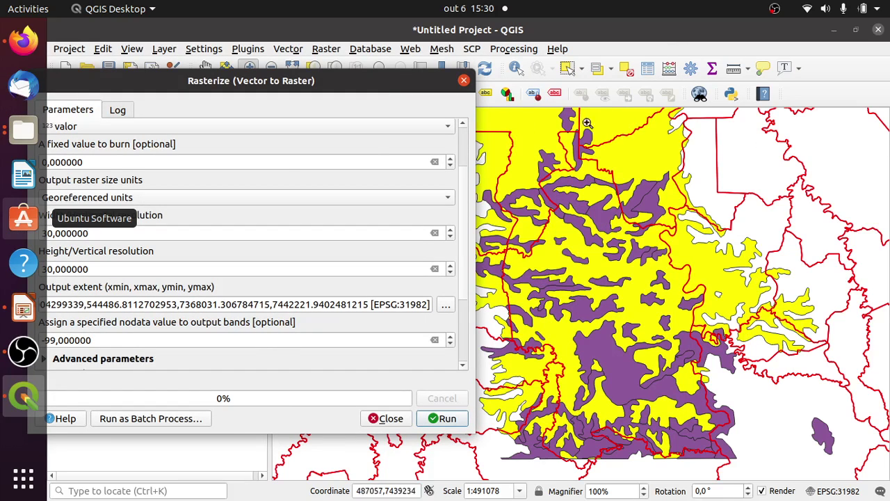
{"action": "left_click_drag", "start_coordinate": [359, 88], "coordinate": [419, 73]}
{"action": "left_click", "coordinate": [502, 291]}
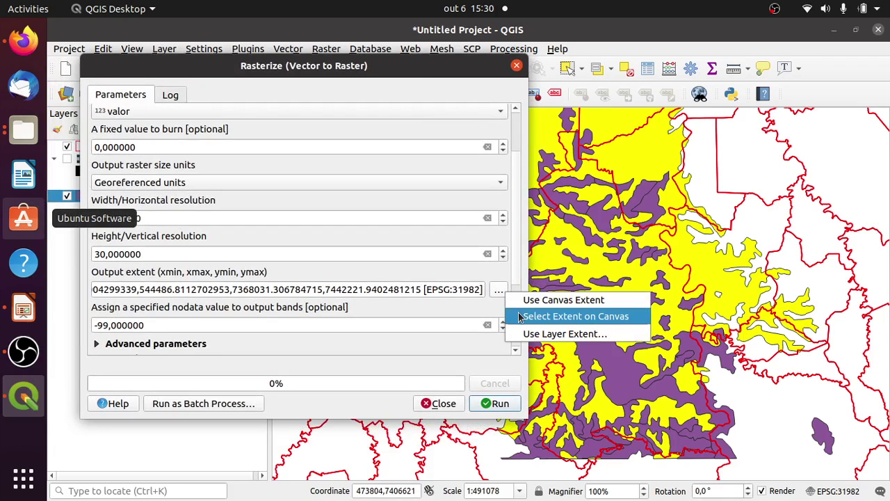
{"action": "left_click", "coordinate": [520, 317]}
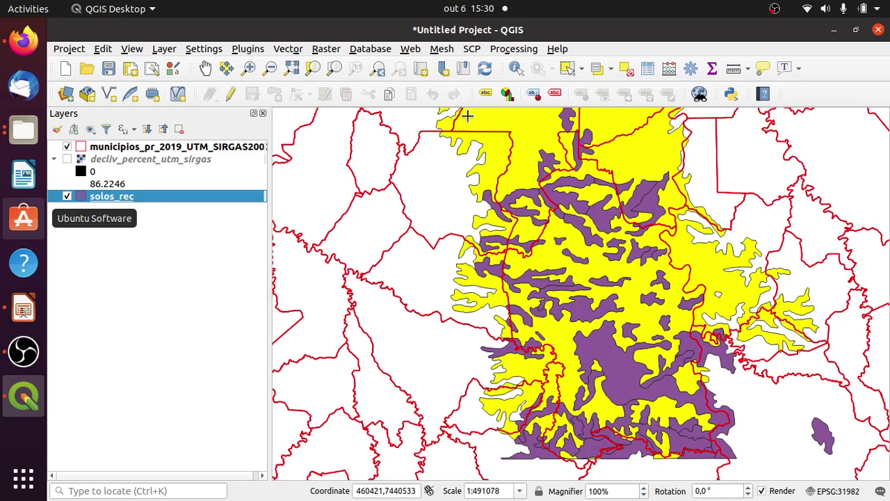
{"action": "left_click_drag", "start_coordinate": [468, 115], "coordinate": [734, 458]}
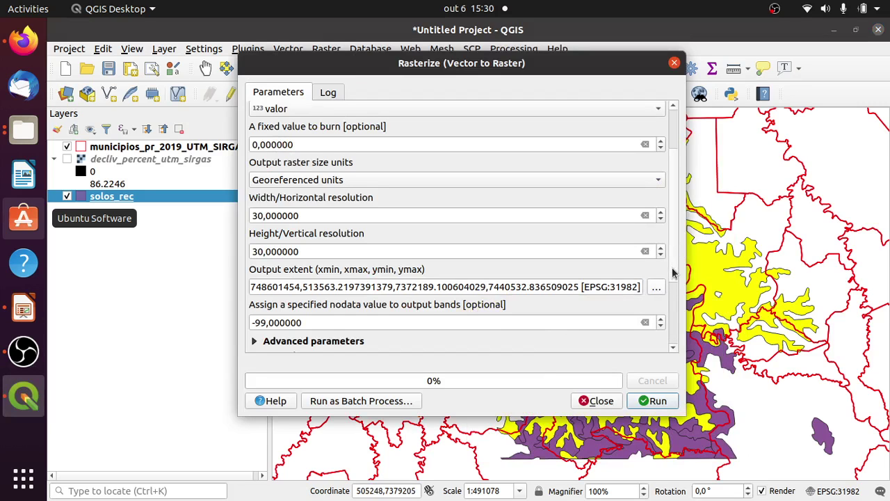
Run the rasterization to create solos_raster, close the Rasterize dialog and hide the solos_rec layer
{"action": "scroll", "coordinate": [673, 274], "scroll_direction": "down", "scroll_amount": 3}
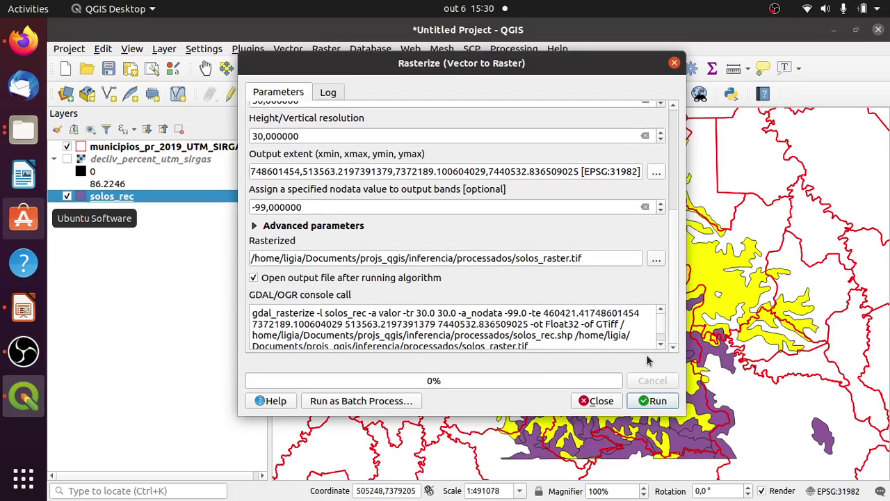
{"action": "left_click", "coordinate": [652, 402]}
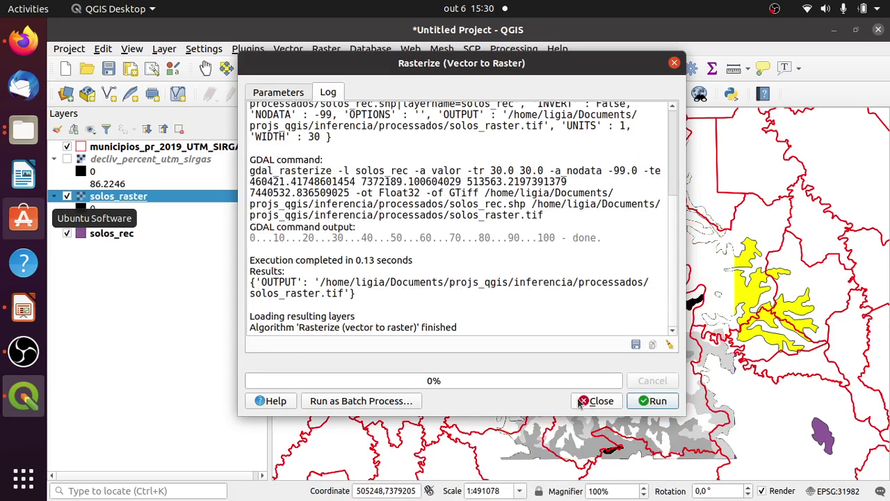
{"action": "left_click", "coordinate": [599, 401]}
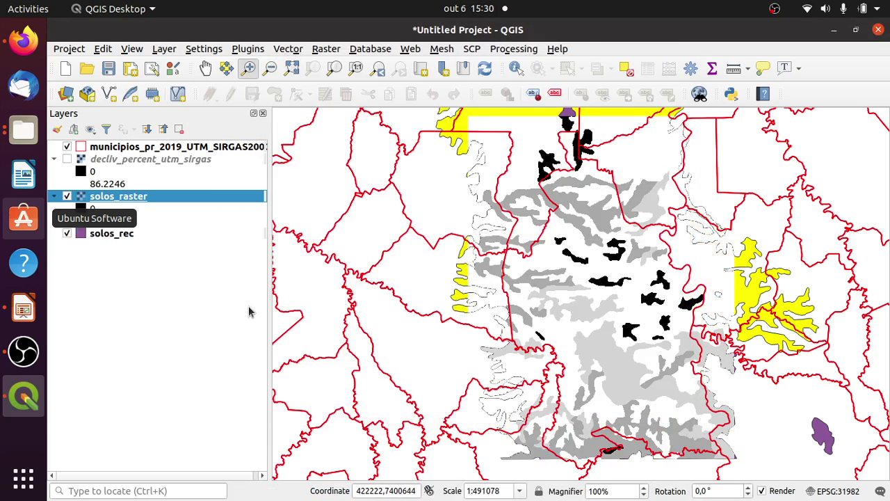
{"action": "left_click", "coordinate": [66, 233]}
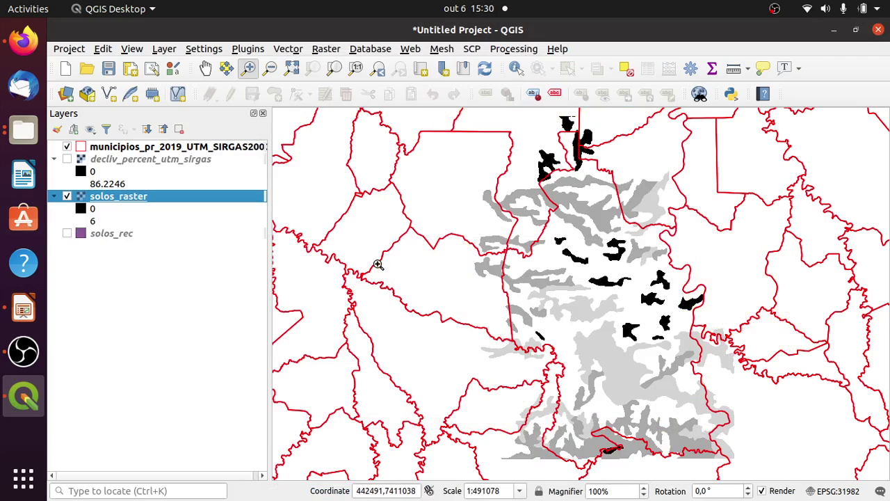
Render solos_raster with Paletted/Unique values, classify it in random colors and apply the symbology
{"action": "double_click", "coordinate": [118, 196]}
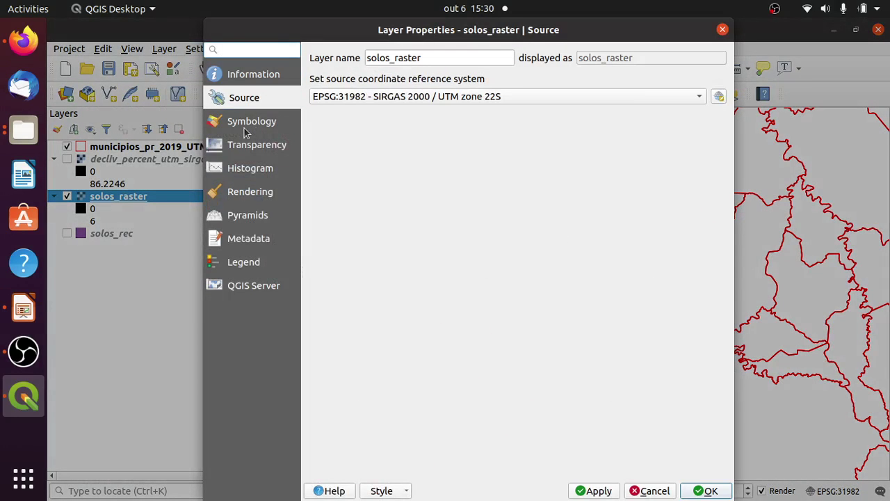
{"action": "left_click", "coordinate": [253, 122]}
{"action": "left_click", "coordinate": [407, 82]}
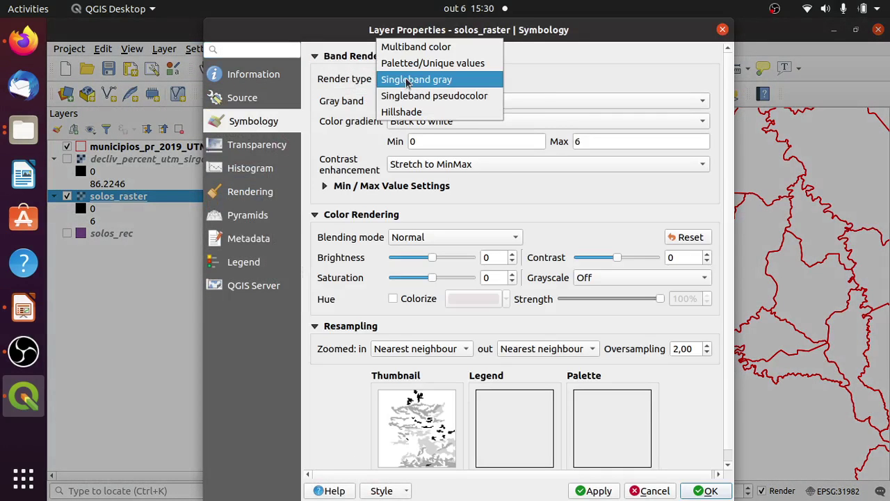
{"action": "left_click", "coordinate": [420, 64]}
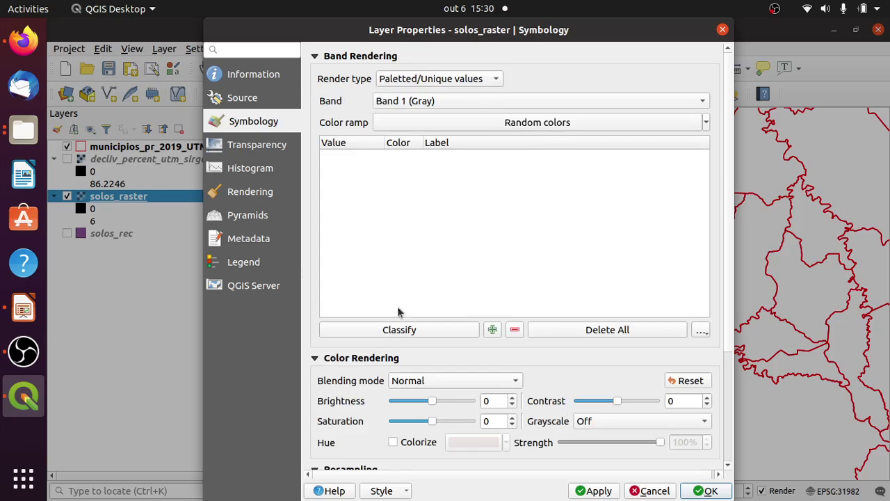
{"action": "left_click", "coordinate": [399, 330]}
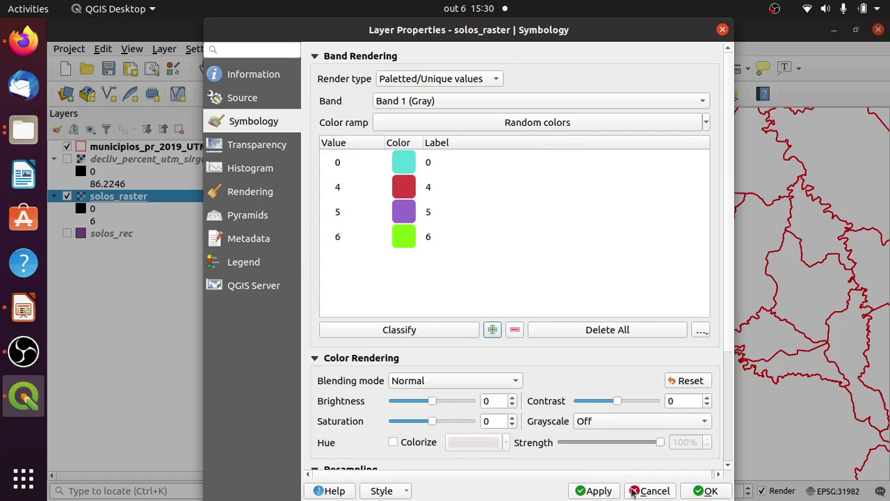
{"action": "left_click", "coordinate": [598, 491]}
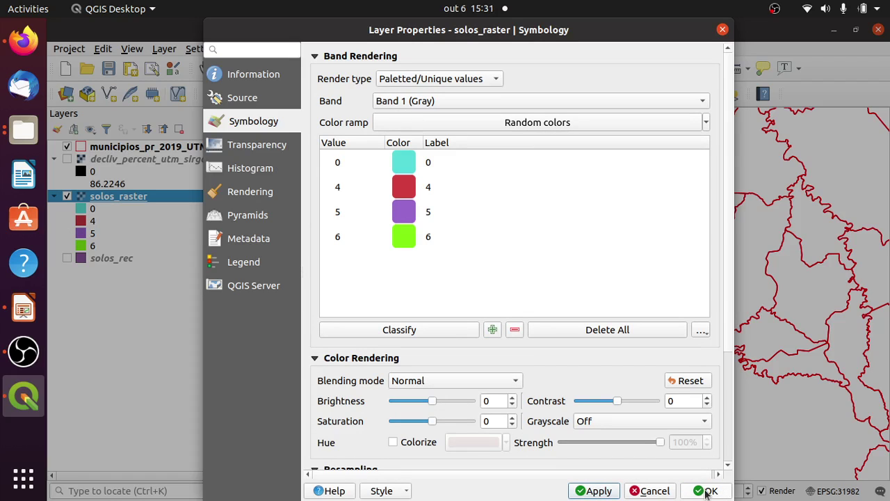
{"action": "left_click", "coordinate": [707, 491]}
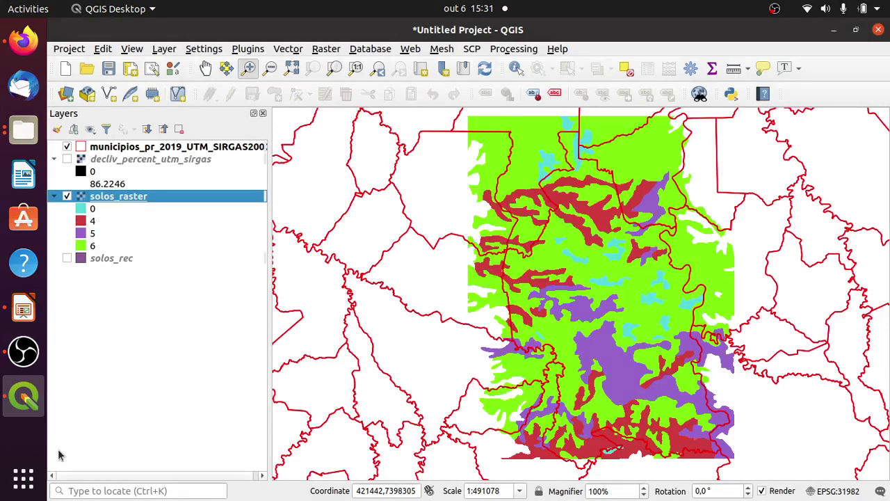
Remove the class with value 0 from the solos_raster symbology and apply the change
{"action": "left_click", "coordinate": [98, 210]}
{"action": "double_click", "coordinate": [99, 210]}
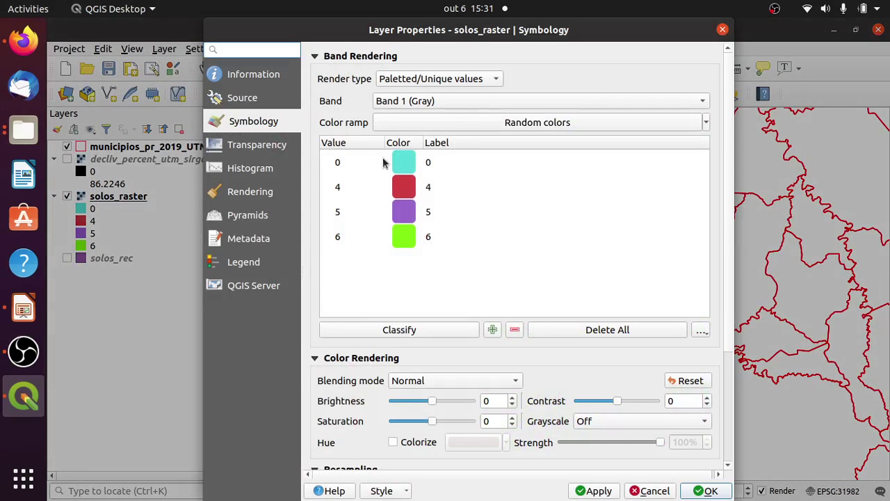
{"action": "left_click", "coordinate": [389, 161]}
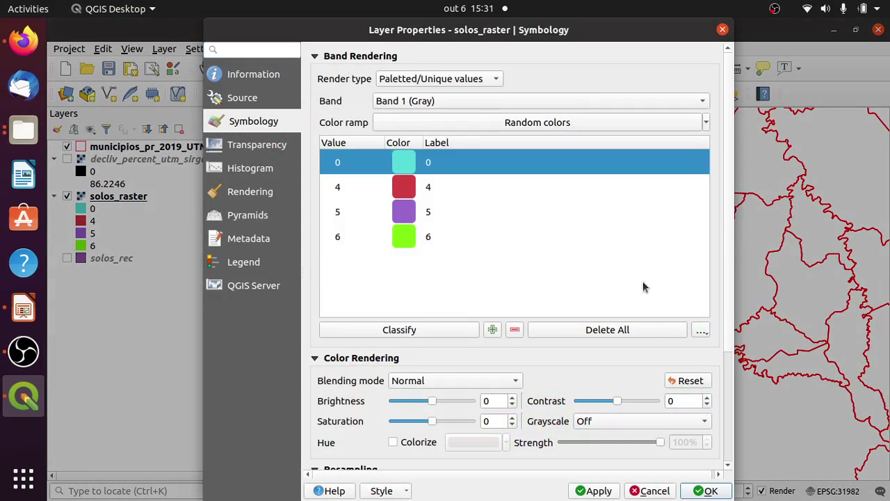
{"action": "left_click", "coordinate": [515, 329]}
{"action": "left_click", "coordinate": [600, 491]}
{"action": "left_click", "coordinate": [702, 490]}
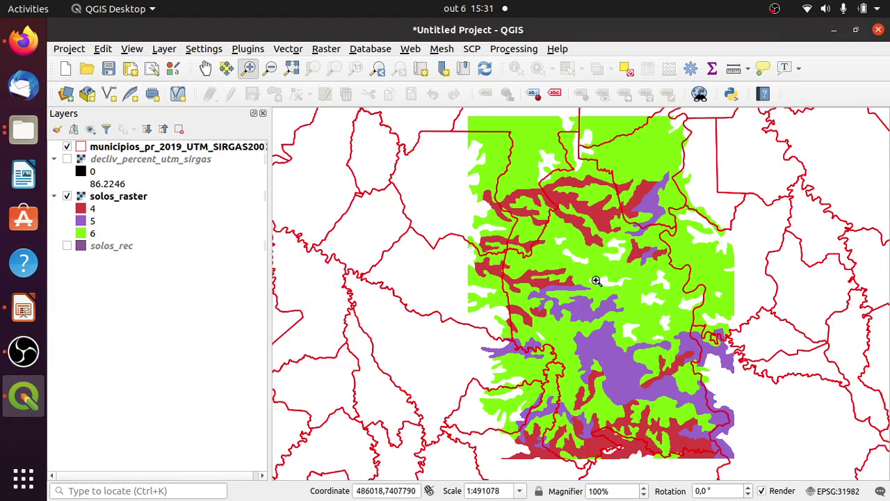
Identify the solos_rec polygon in an uncovered patch of solos_raster and examine its soil class and valor attributes
{"action": "left_click_drag", "start_coordinate": [579, 228], "coordinate": [636, 286]}
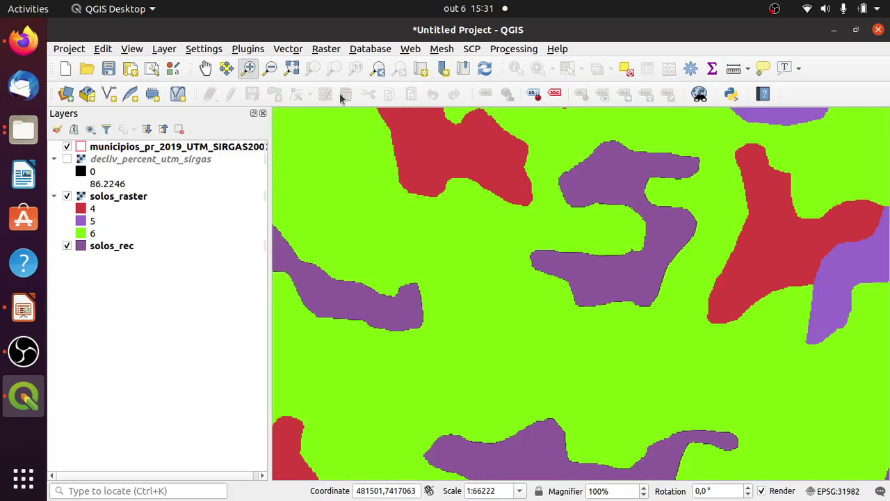
{"action": "left_click", "coordinate": [146, 248]}
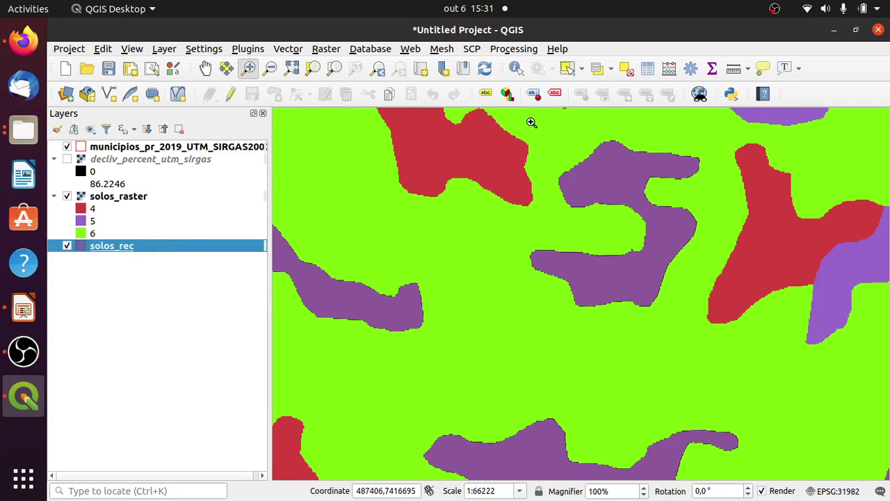
{"action": "left_click", "coordinate": [516, 67]}
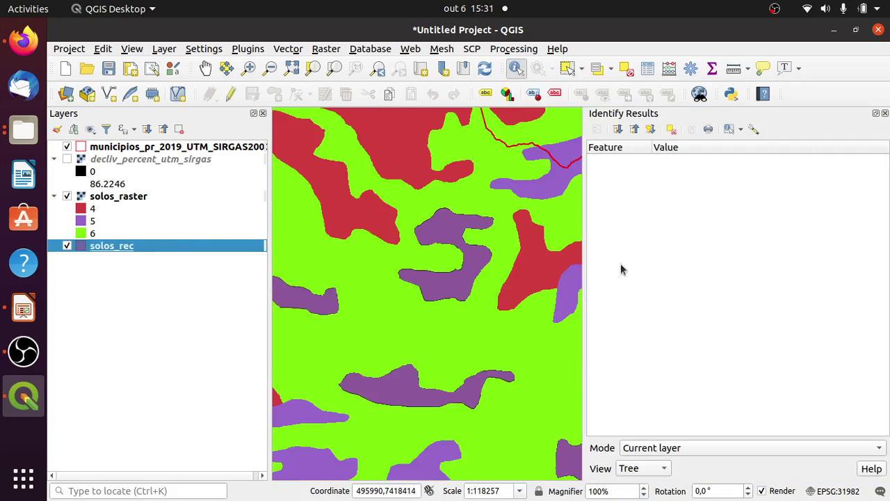
{"action": "left_click", "coordinate": [457, 287]}
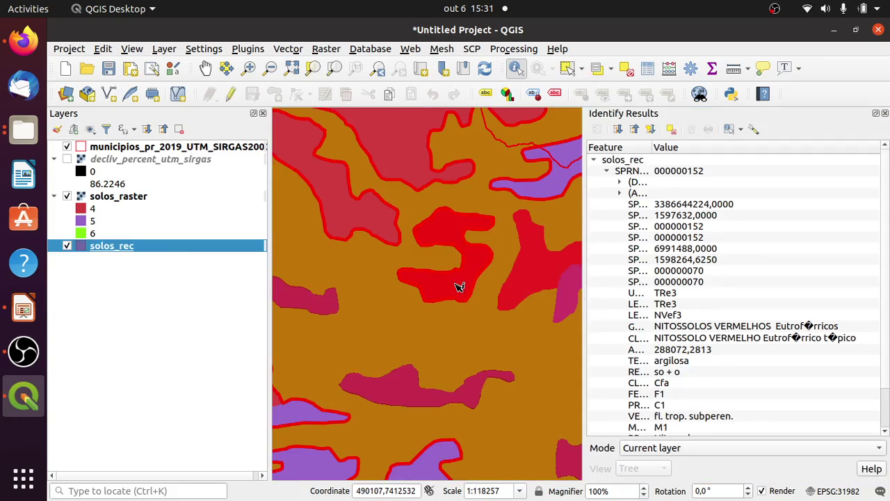
{"action": "scroll", "coordinate": [758, 346], "scroll_direction": "down", "scroll_amount": 1}
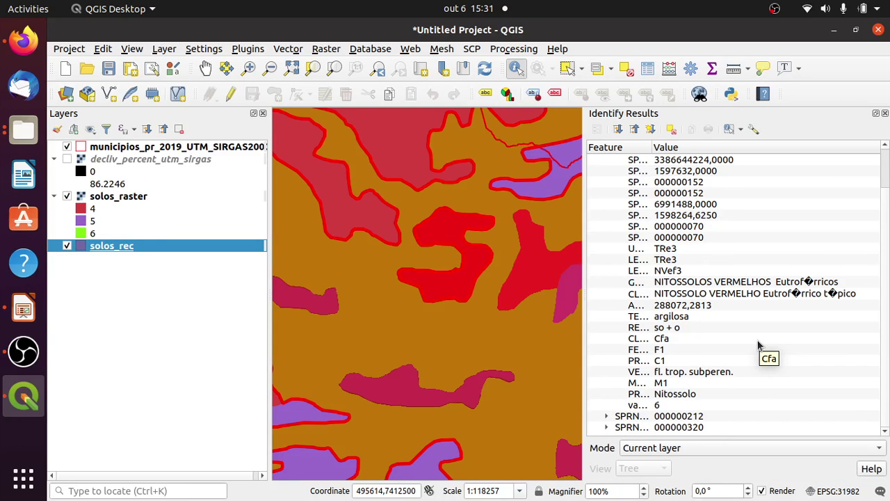
Hide solos_rec, clear the identify highlights from the map and close the Identify Results
{"action": "left_click", "coordinate": [67, 247]}
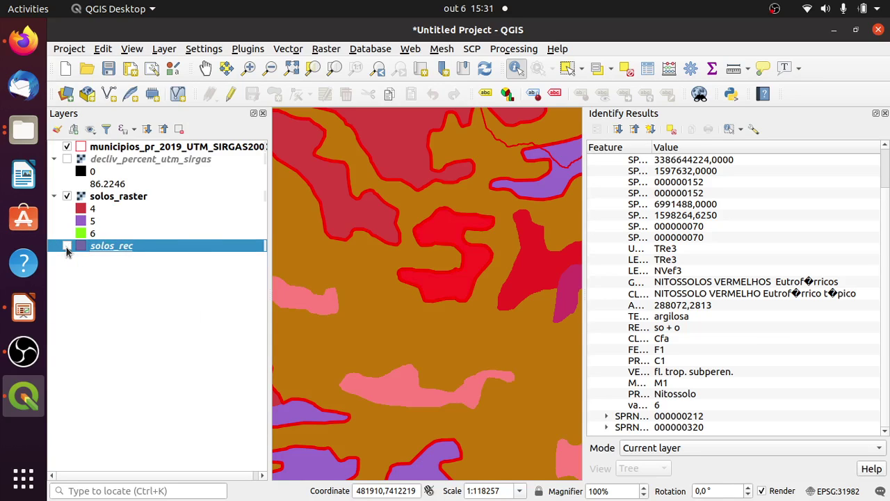
{"action": "left_click", "coordinate": [885, 113]}
{"action": "scroll", "coordinate": [496, 248], "scroll_direction": "up", "scroll_amount": 1}
{"action": "scroll", "coordinate": [496, 248], "scroll_direction": "down", "scroll_amount": 2}
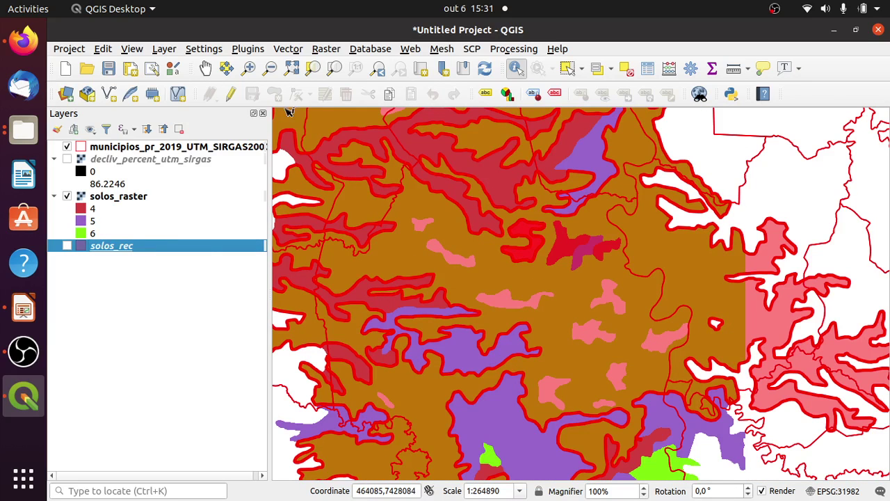
{"action": "left_click", "coordinate": [137, 196]}
{"action": "left_click", "coordinate": [334, 67]}
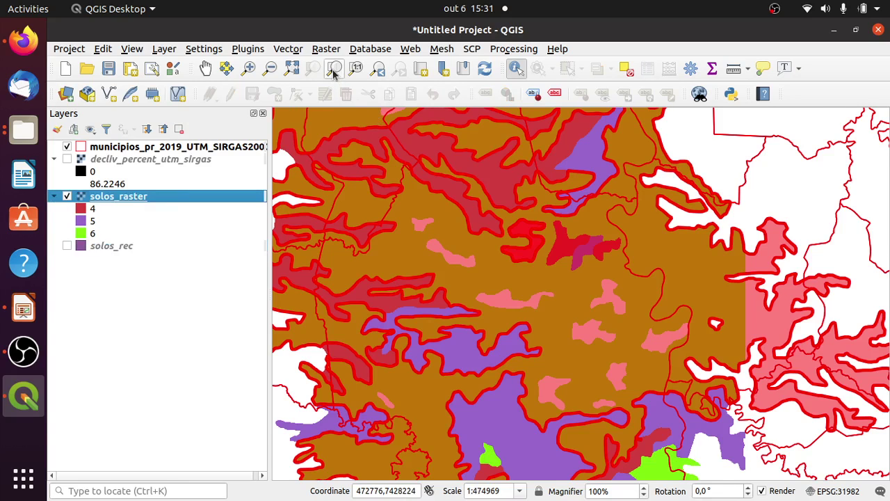
{"action": "left_click", "coordinate": [158, 247]}
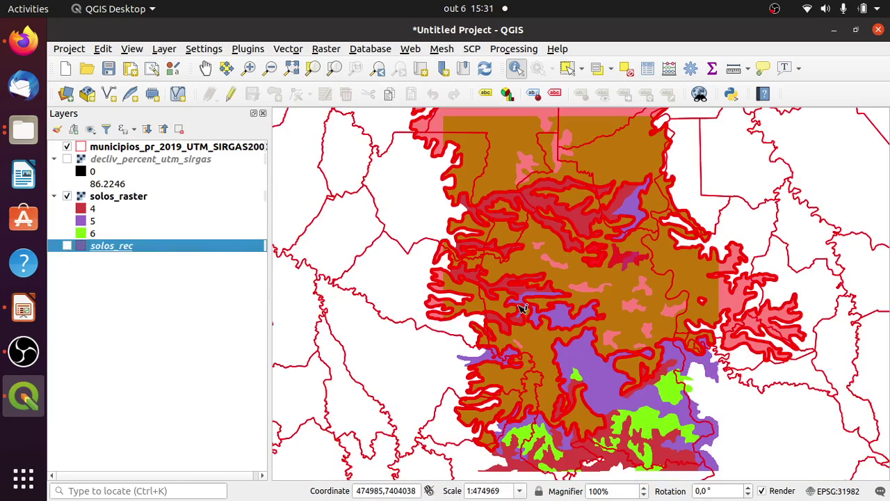
{"action": "left_click", "coordinate": [565, 197]}
{"action": "left_click", "coordinate": [671, 129]}
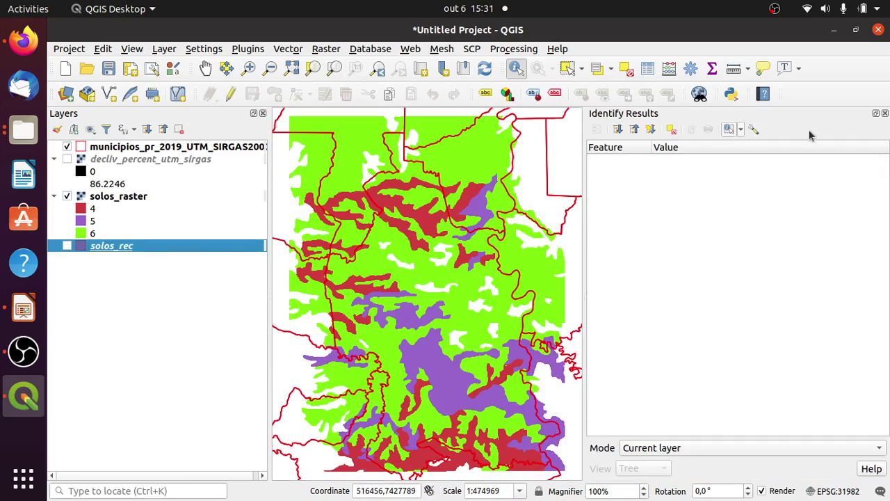
{"action": "left_click", "coordinate": [884, 113]}
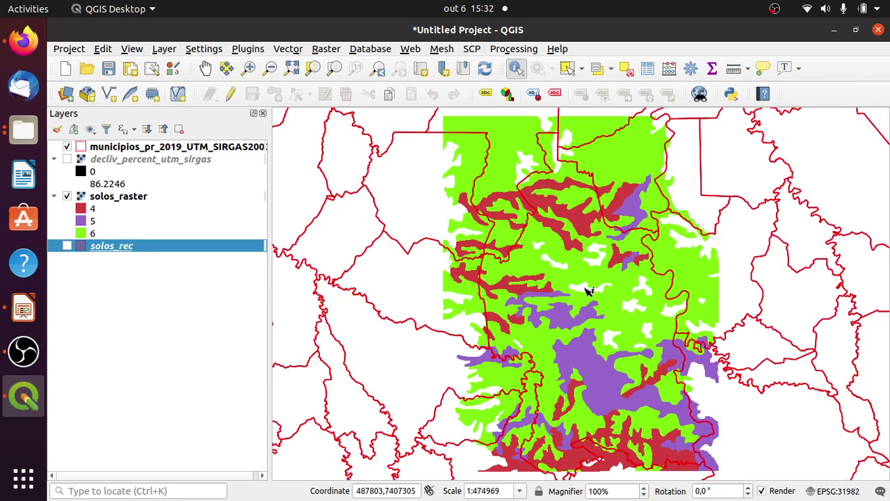
Show solos_rec again and open the Select Features by Value form for that layer
{"action": "left_click", "coordinate": [66, 246]}
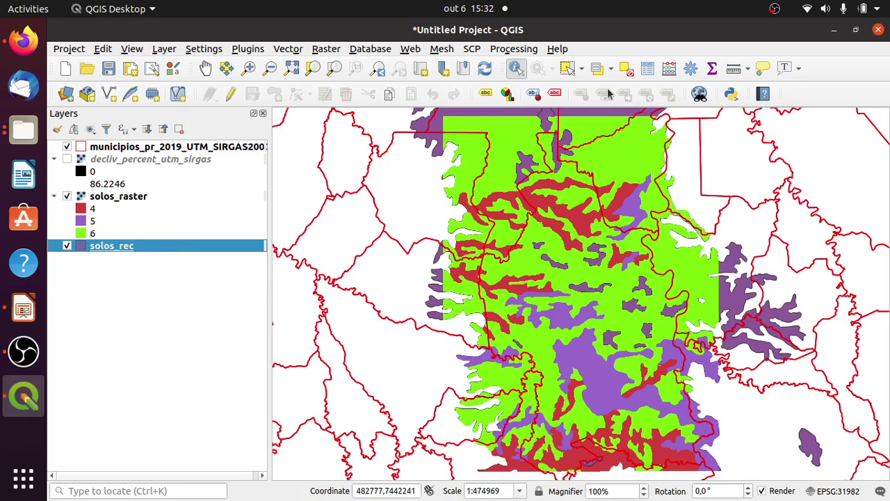
{"action": "left_click", "coordinate": [582, 69]}
{"action": "left_click", "coordinate": [593, 89]}
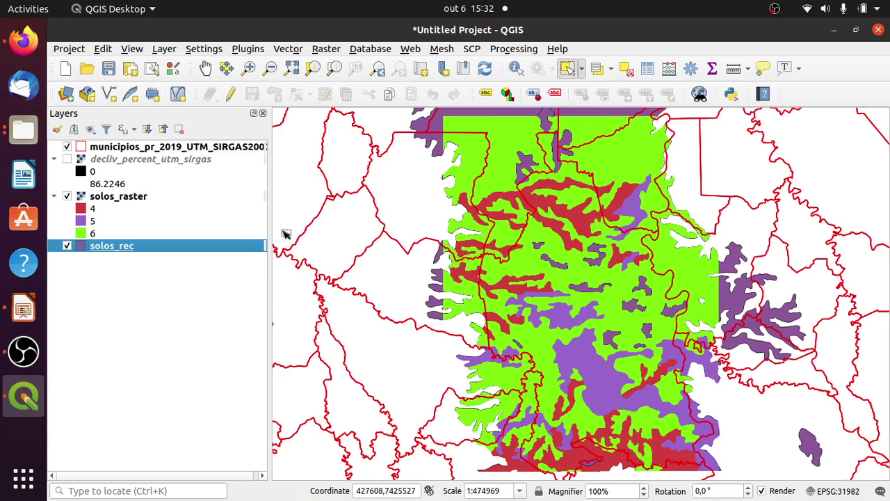
{"action": "left_click", "coordinate": [583, 69]}
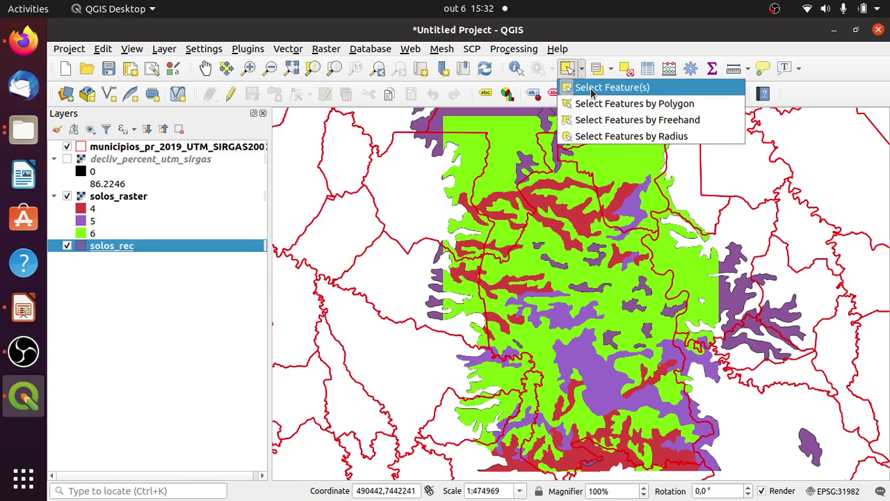
{"action": "left_click", "coordinate": [592, 89]}
{"action": "left_click", "coordinate": [611, 69]}
{"action": "left_click", "coordinate": [612, 86]}
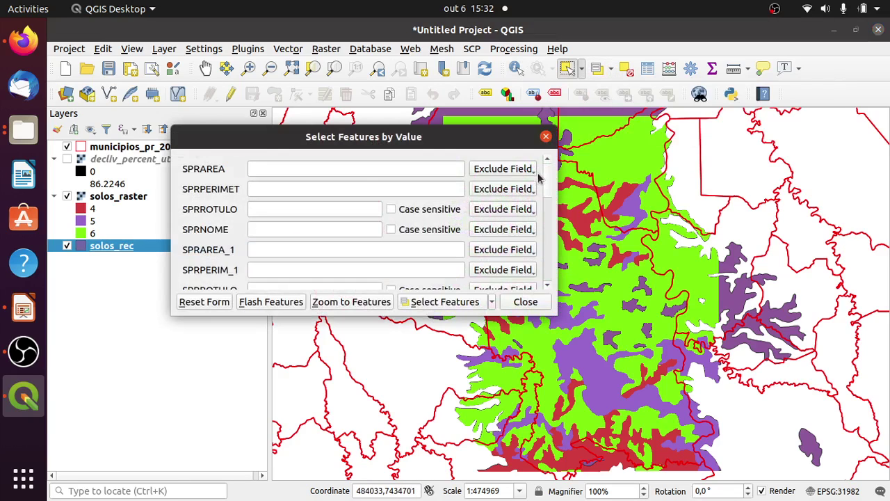
Select the solos_rec features whose PRIM_NIVEL contains Nitossolo, and close the selection form
{"action": "scroll", "coordinate": [297, 260], "scroll_direction": "down", "scroll_amount": 10}
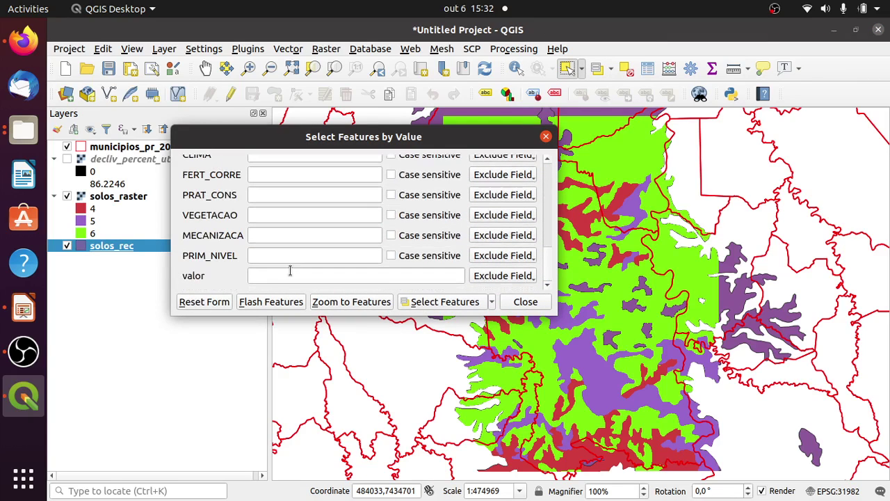
{"action": "left_click", "coordinate": [282, 254]}
{"action": "type", "text": "Nito"}
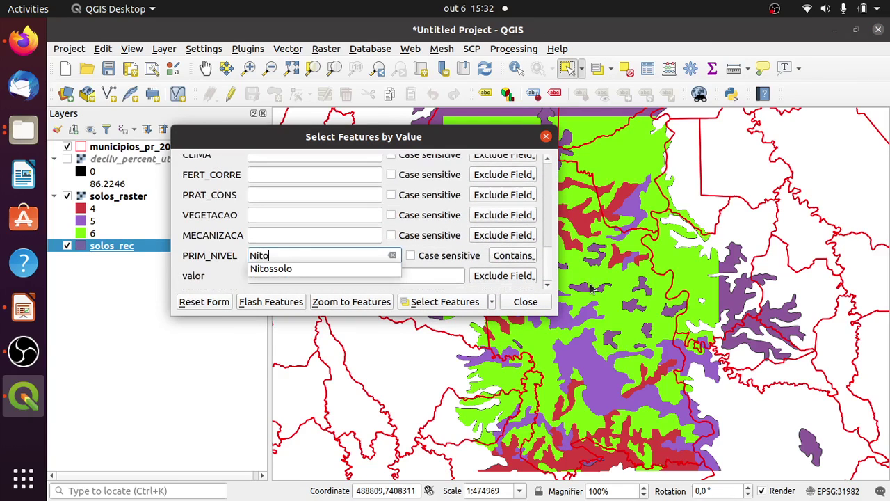
{"action": "left_click", "coordinate": [311, 269]}
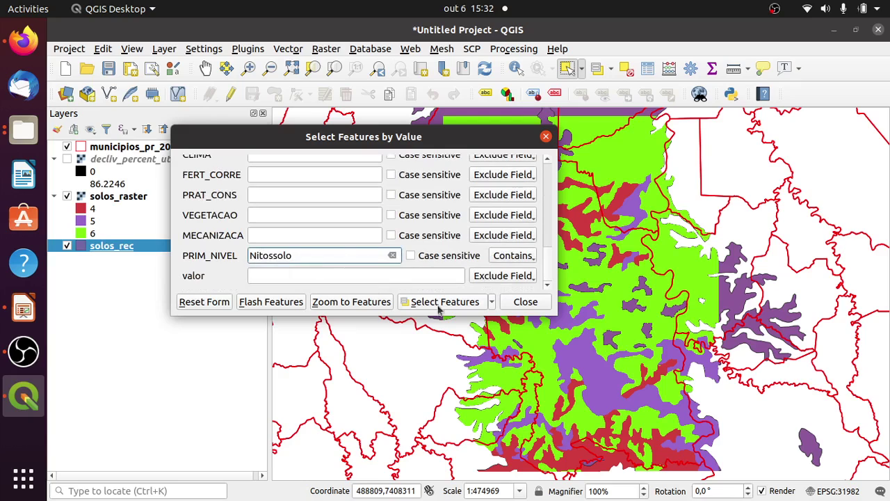
{"action": "left_click", "coordinate": [445, 302]}
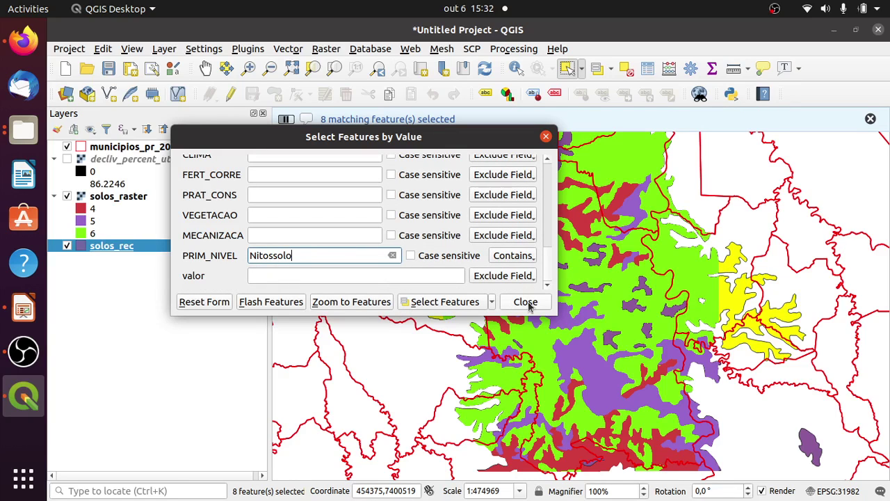
{"action": "left_click", "coordinate": [526, 302]}
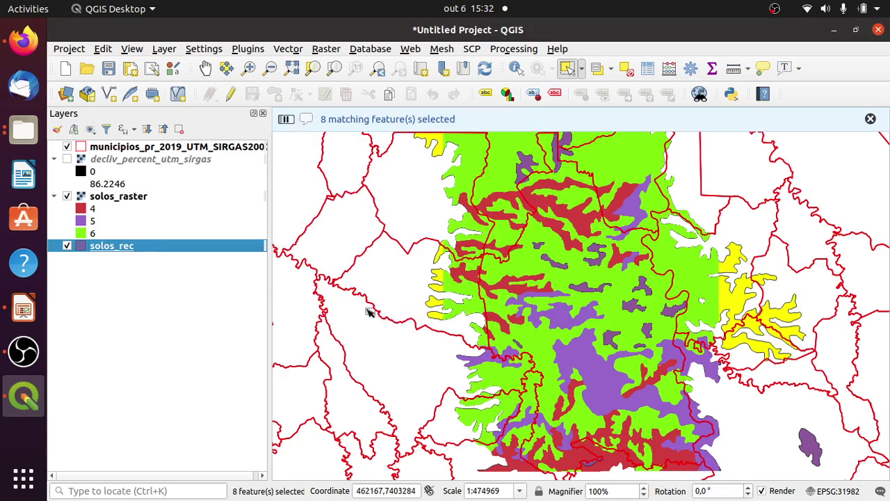
Move solos_rec above solos_raster in the layer order and toggle its visibility to compare the two layers
{"action": "left_click_drag", "start_coordinate": [82, 249], "coordinate": [88, 198]}
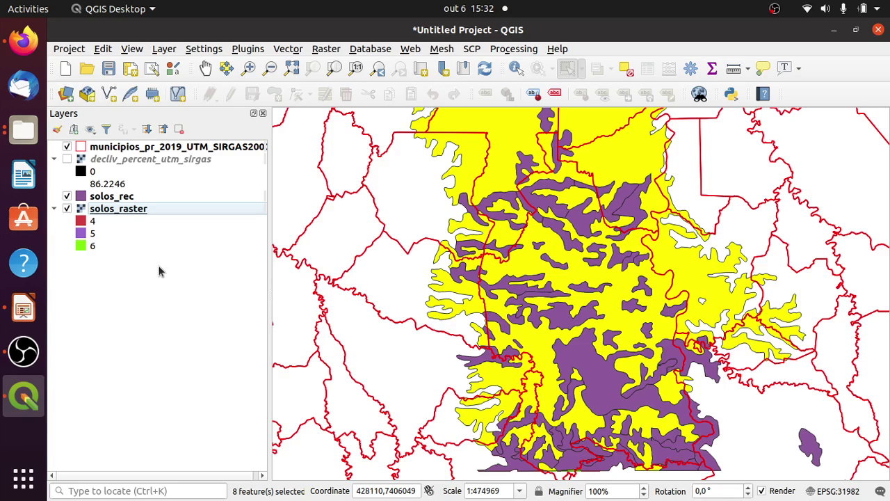
{"action": "left_click", "coordinate": [67, 197]}
{"action": "left_click", "coordinate": [67, 197]}
{"action": "left_click", "coordinate": [67, 197]}
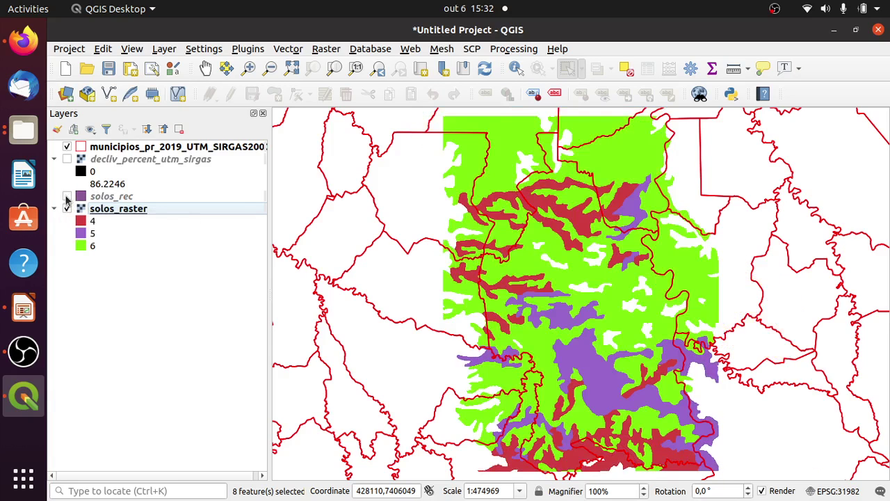
{"action": "left_click", "coordinate": [67, 197]}
{"action": "left_click", "coordinate": [66, 197]}
{"action": "left_click", "coordinate": [67, 197]}
{"action": "left_click", "coordinate": [67, 196]}
{"action": "left_click", "coordinate": [67, 197]}
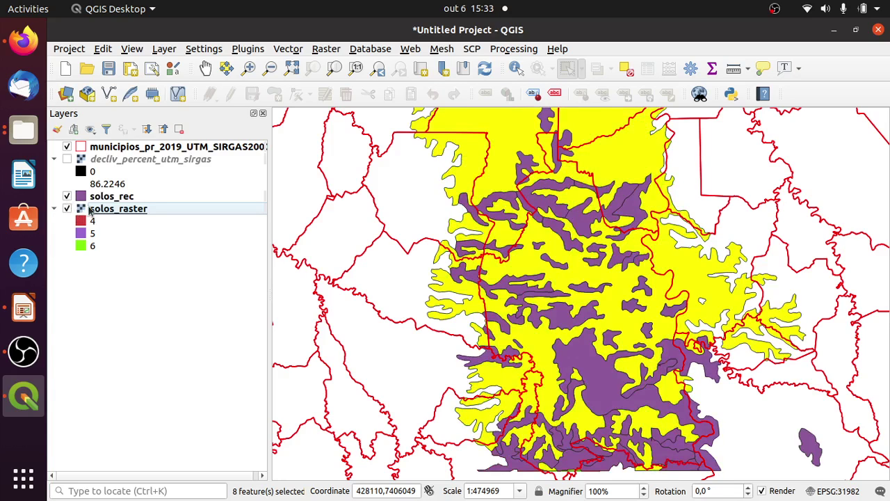
Examine the empty patches of solos_raster up close against the solos_rec polygons, hiding and showing solos_rec
{"action": "left_click", "coordinate": [90, 210]}
{"action": "scroll", "coordinate": [694, 327], "scroll_direction": "up", "scroll_amount": 3}
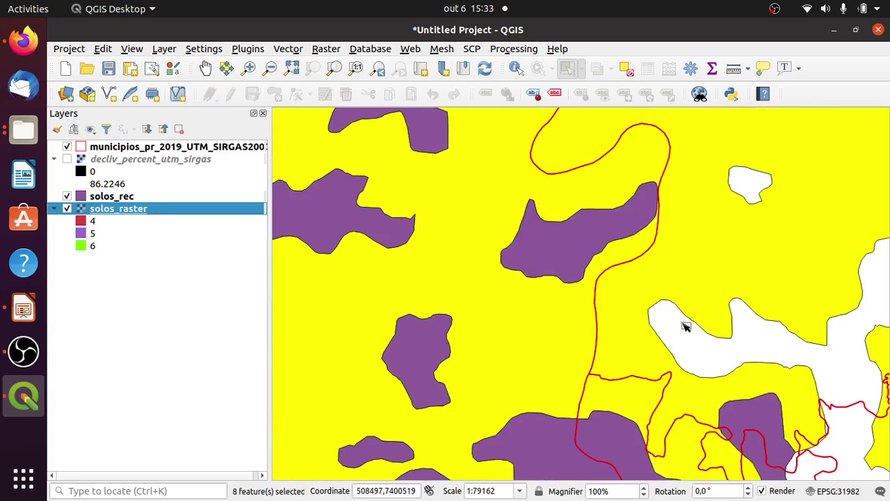
{"action": "left_click", "coordinate": [67, 196]}
{"action": "left_click_drag", "start_coordinate": [405, 258], "coordinate": [577, 308]}
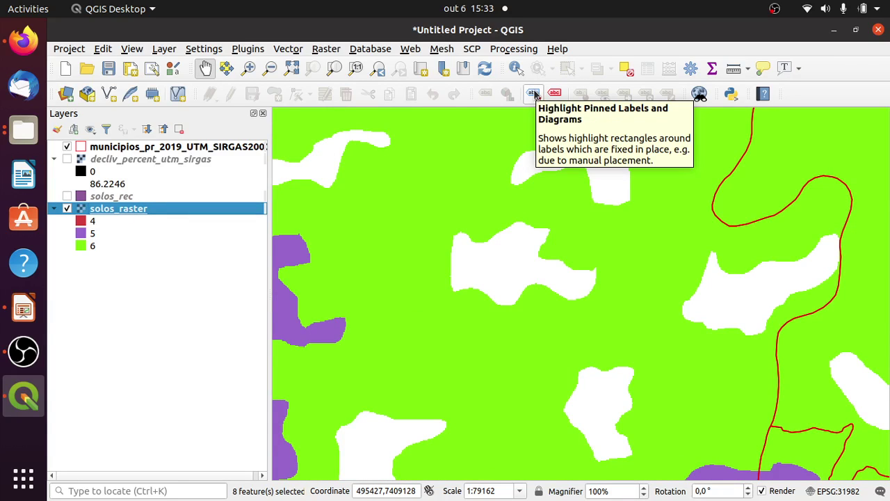
{"action": "left_click", "coordinate": [122, 197]}
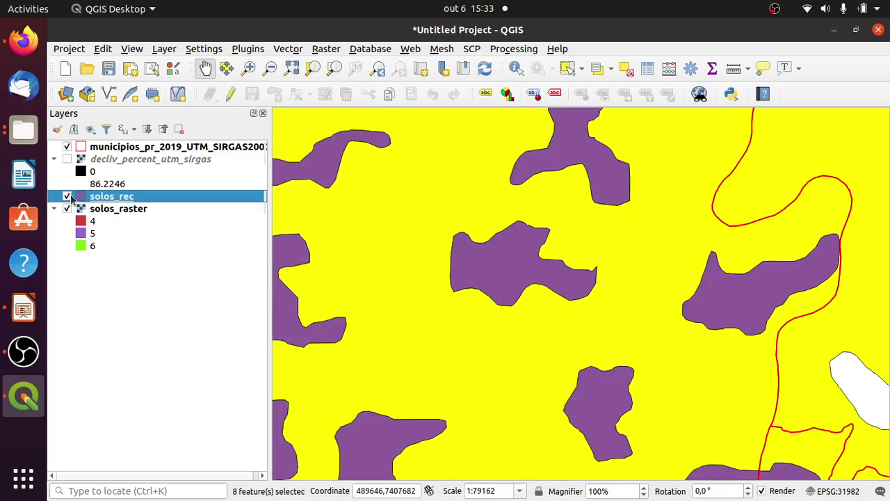
Identify several isolated purple solos_rec patches inside the large yellow area, inspect their soil attributes, and close the identify results
{"action": "left_click", "coordinate": [516, 71]}
{"action": "left_click", "coordinate": [501, 258]}
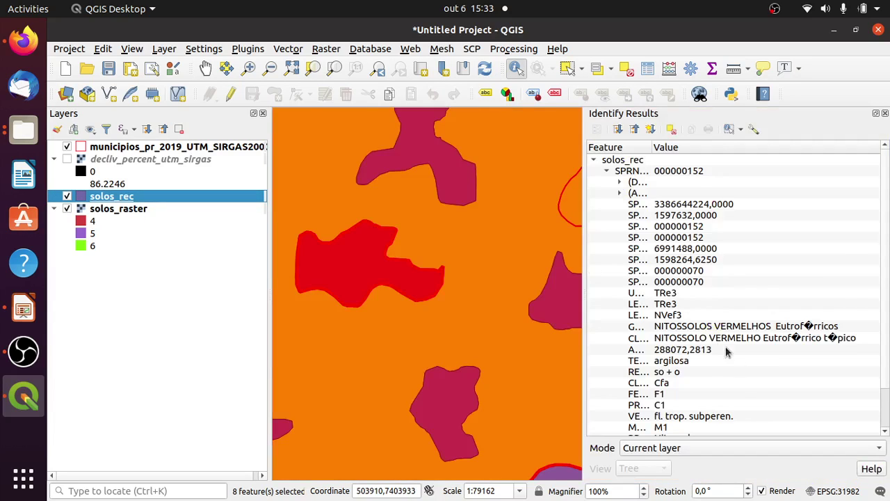
{"action": "scroll", "coordinate": [710, 418], "scroll_direction": "down", "scroll_amount": 2}
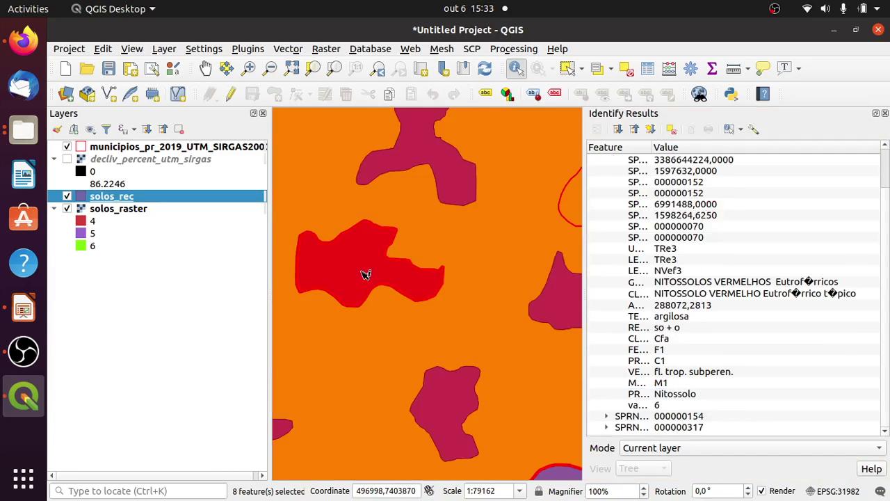
{"action": "left_click", "coordinate": [453, 385]}
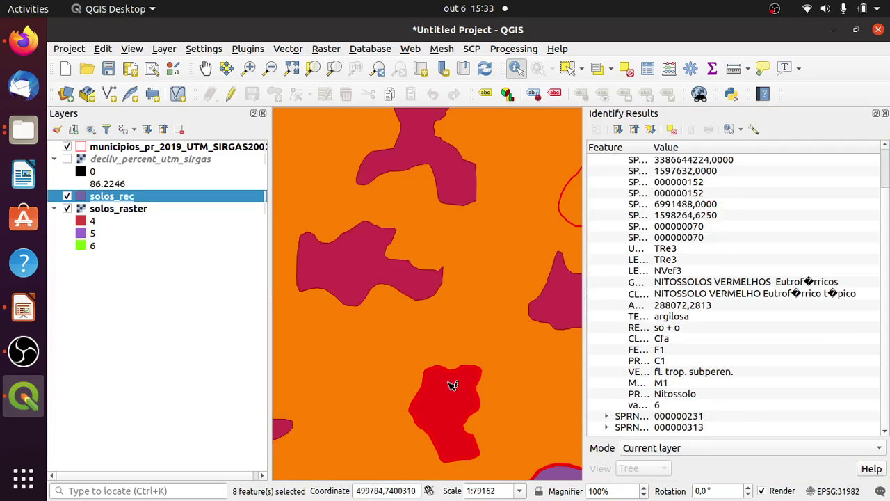
{"action": "left_click", "coordinate": [571, 290]}
{"action": "left_click", "coordinate": [409, 149]}
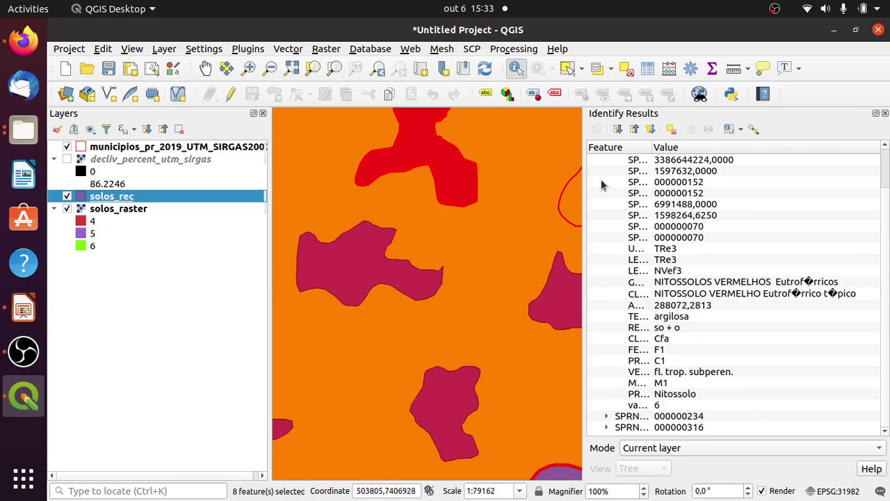
{"action": "left_click", "coordinate": [886, 114]}
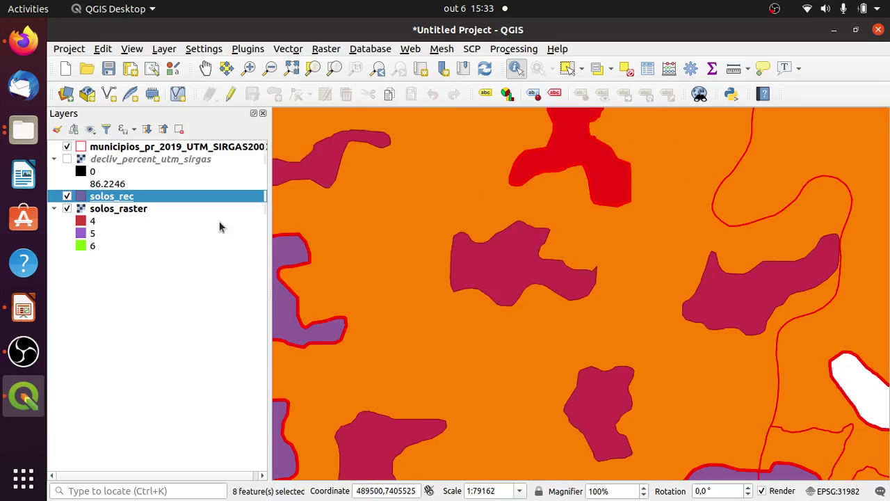
Identify one of the larger purple solos_rec polygons farther north to inspect its soil attributes
{"action": "scroll", "coordinate": [546, 292], "scroll_direction": "down", "scroll_amount": 3}
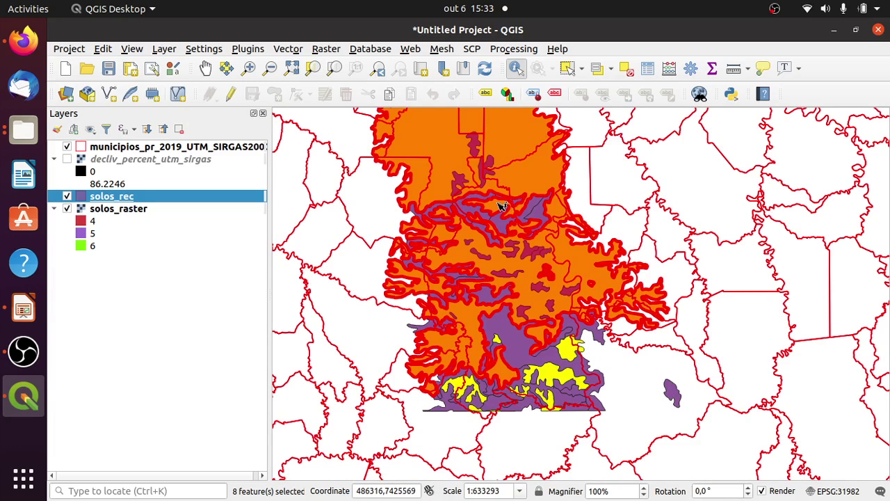
{"action": "scroll", "coordinate": [502, 205], "scroll_direction": "up", "scroll_amount": 1}
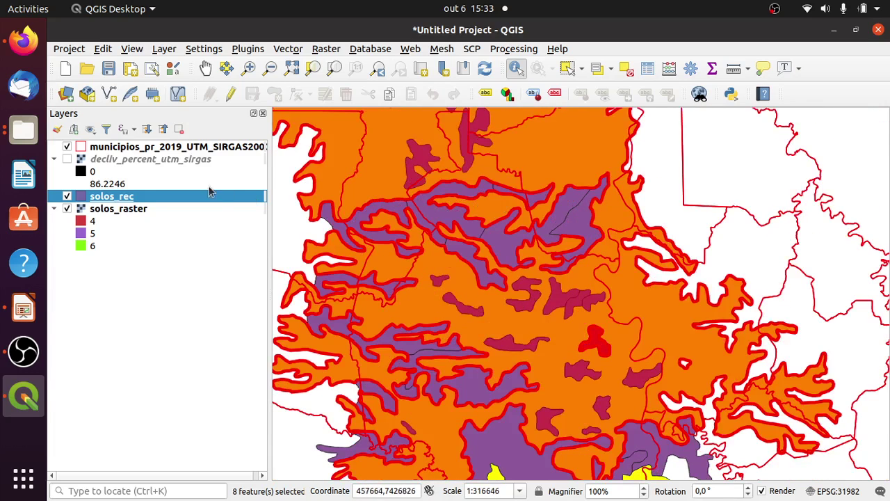
{"action": "left_click", "coordinate": [499, 240]}
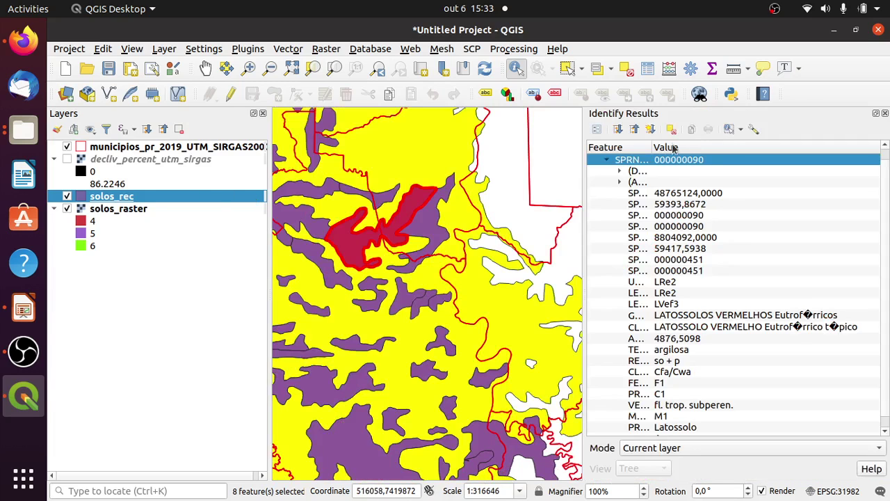
Clear and close the identify results, and deselect all features on the map
{"action": "left_click", "coordinate": [671, 129]}
{"action": "left_click", "coordinate": [885, 112]}
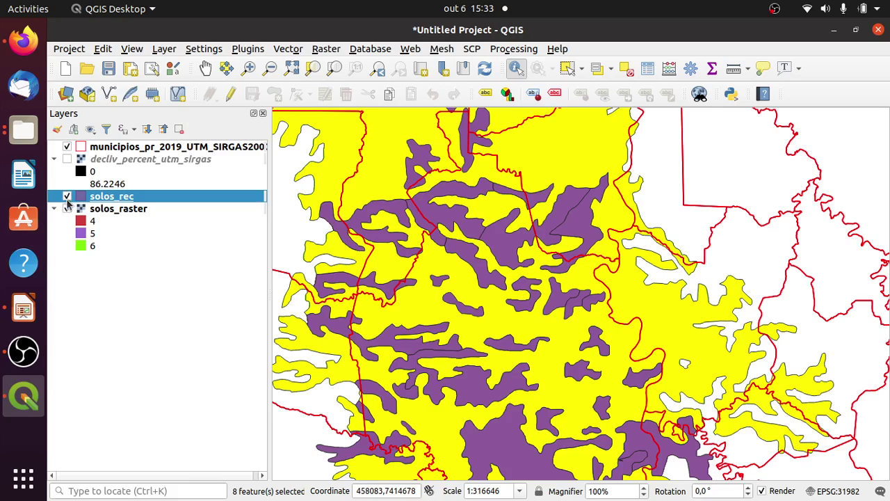
{"action": "left_click", "coordinate": [625, 67]}
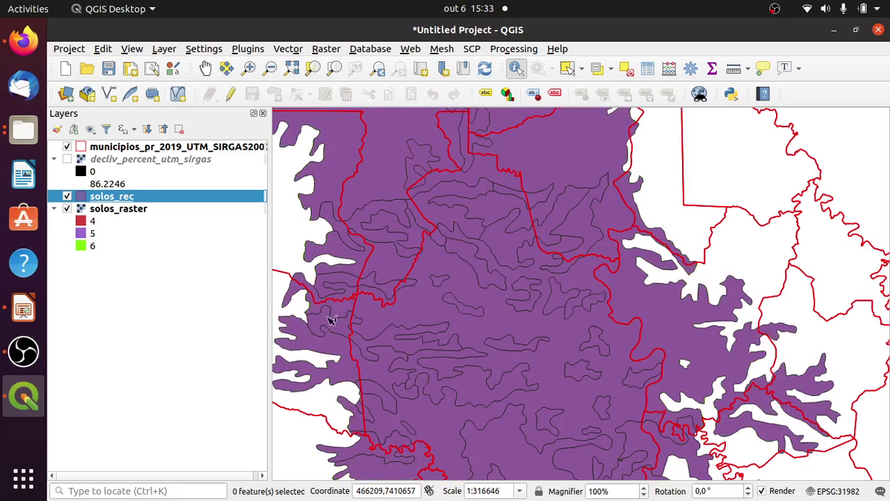
Place solos_raster above solos_rec in the layer order and apply the "hashed black X" fill style to solos_rec
{"action": "left_click", "coordinate": [108, 211]}
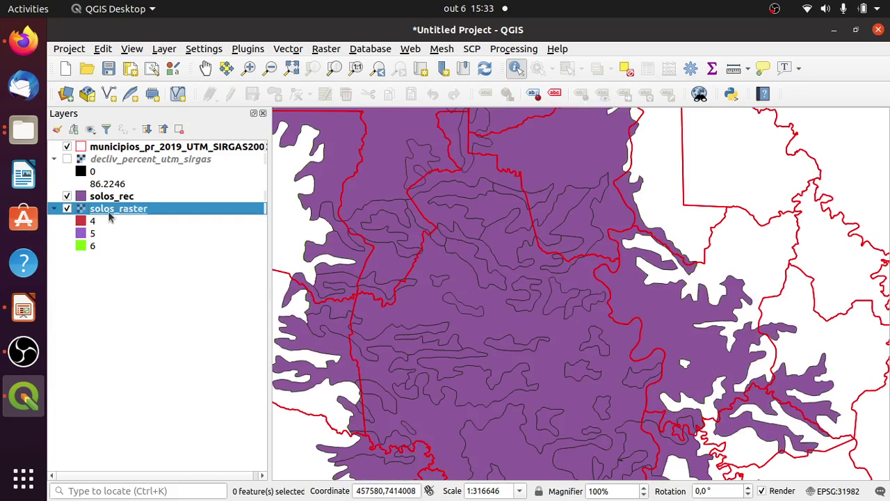
{"action": "left_click_drag", "start_coordinate": [113, 216], "coordinate": [111, 190]}
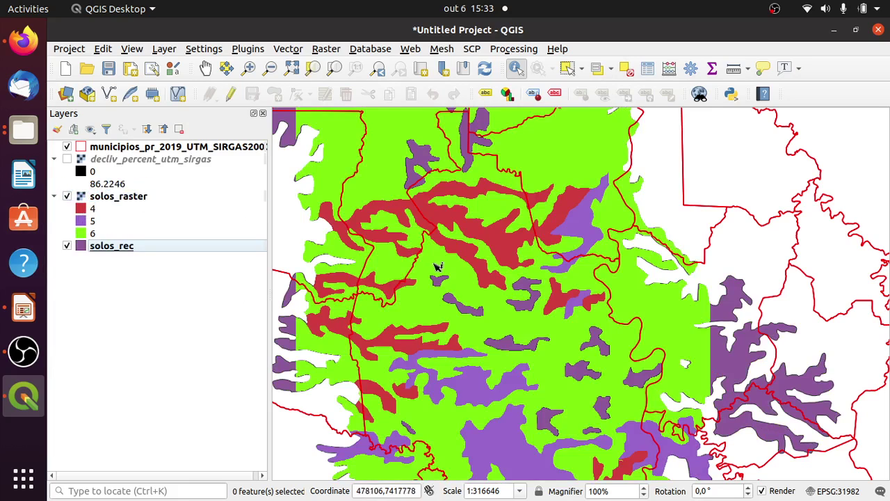
{"action": "double_click", "coordinate": [97, 247]}
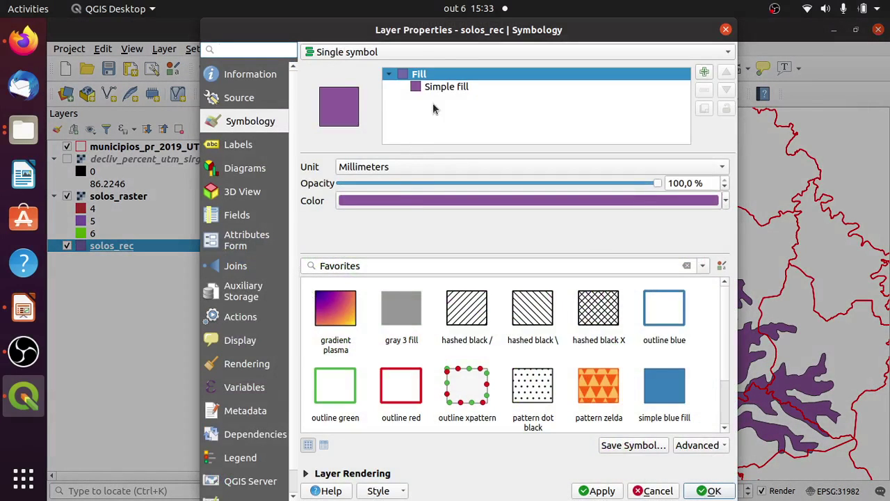
{"action": "left_click", "coordinate": [447, 87]}
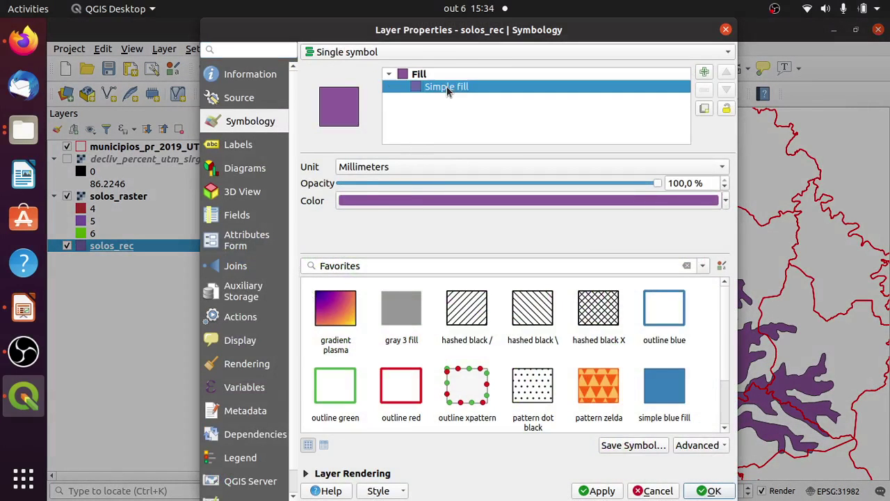
{"action": "left_click", "coordinate": [414, 74]}
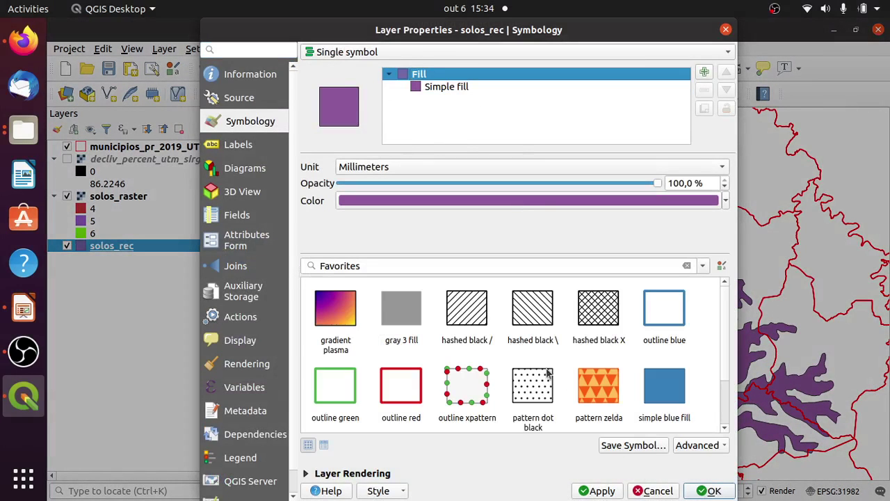
{"action": "left_click", "coordinate": [599, 308]}
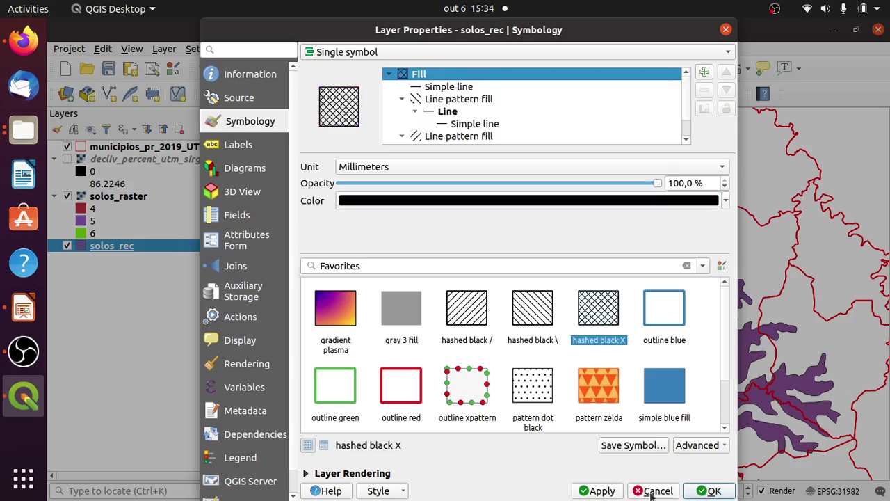
{"action": "left_click", "coordinate": [596, 490]}
{"action": "left_click", "coordinate": [708, 491]}
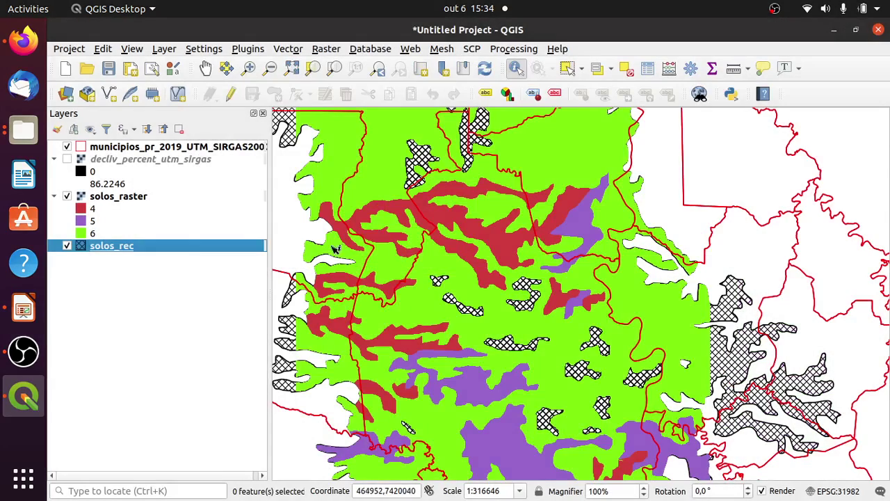
Select together the eleven isolated hatched solos_rec polygons that show through gaps in the central part of the green raster area
{"action": "left_click_drag", "start_coordinate": [520, 304], "coordinate": [516, 220]}
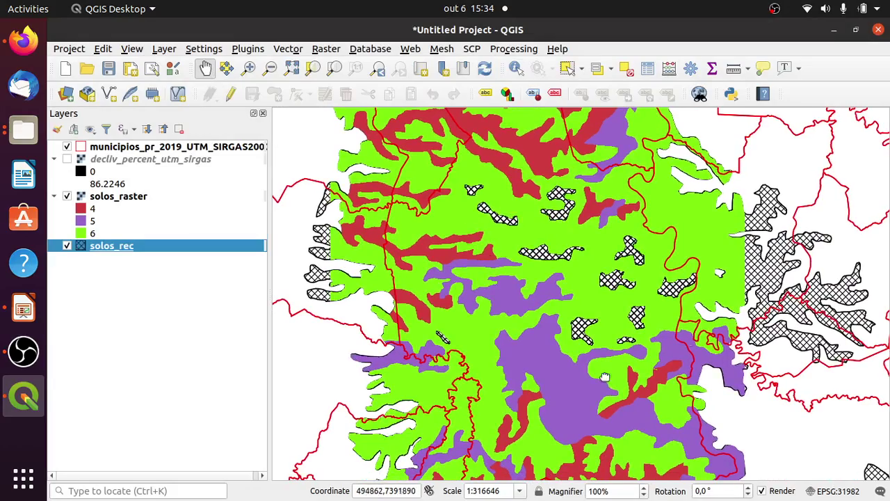
{"action": "left_click_drag", "start_coordinate": [692, 371], "coordinate": [624, 339]}
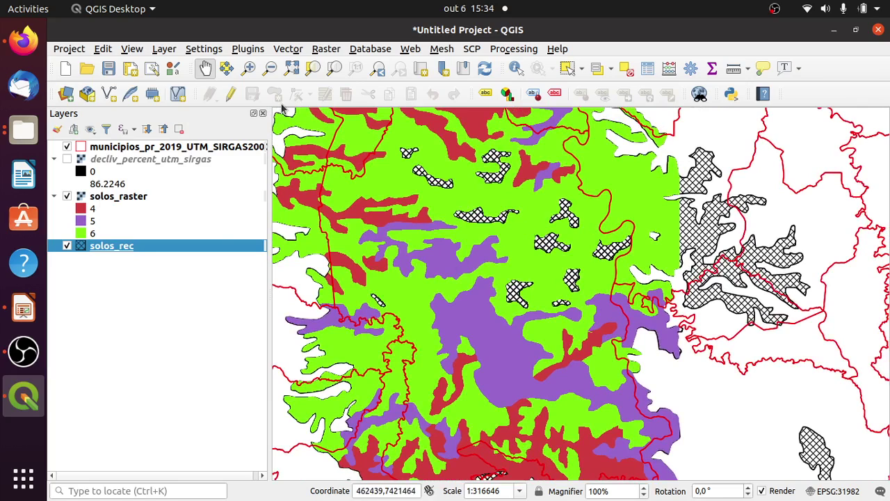
{"action": "left_click", "coordinate": [583, 68]}
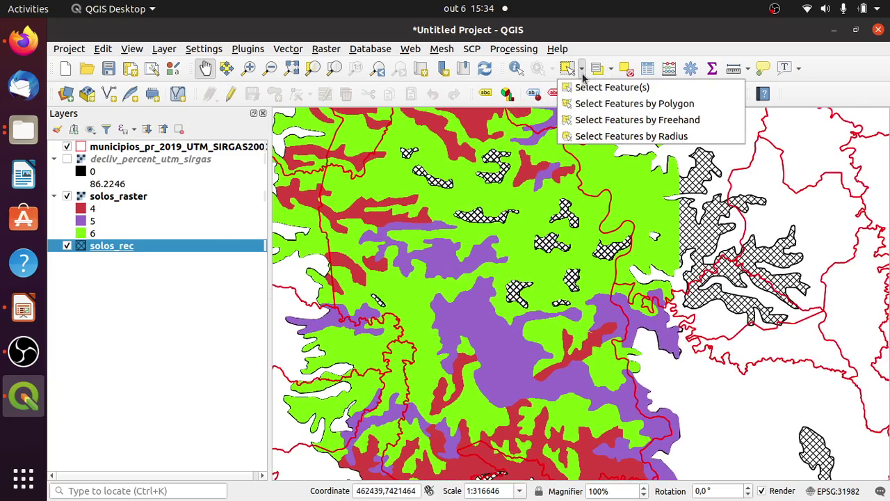
{"action": "left_click", "coordinate": [590, 88]}
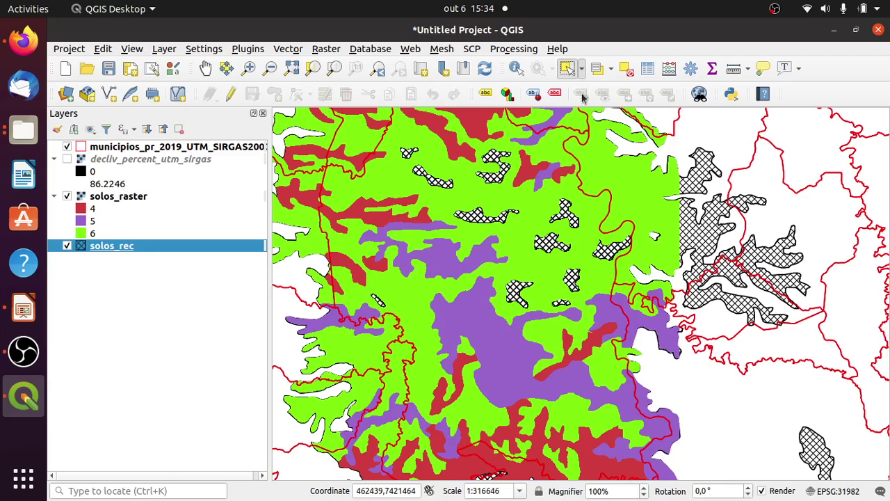
{"action": "left_click", "coordinate": [410, 154]}
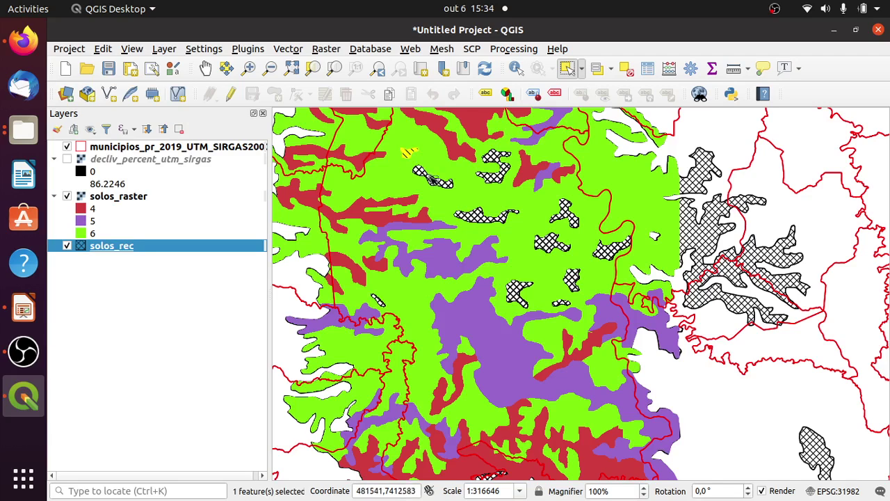
{"action": "left_click", "coordinate": [437, 183], "text": "shift"}
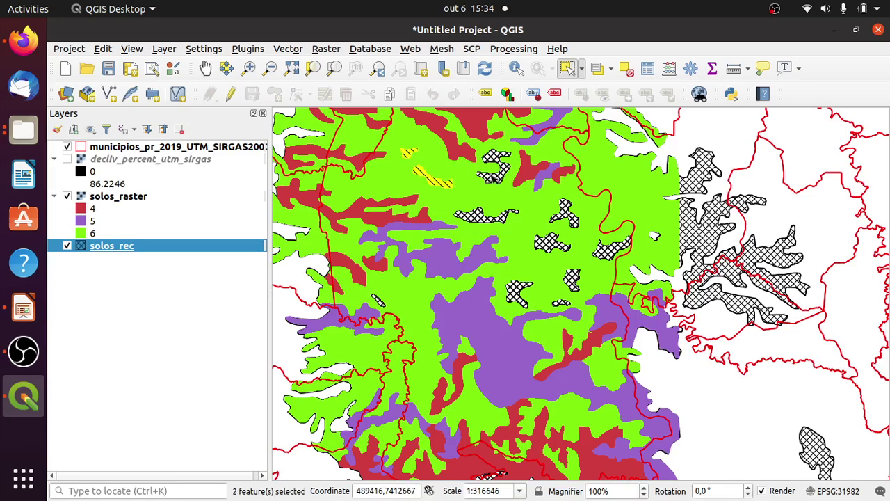
{"action": "left_click", "coordinate": [487, 216], "text": "shift"}
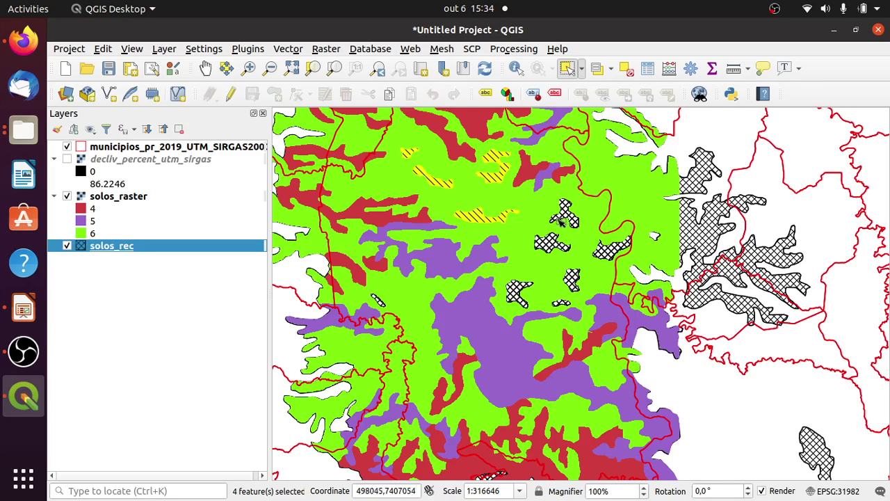
{"action": "left_click", "coordinate": [553, 243], "text": "shift"}
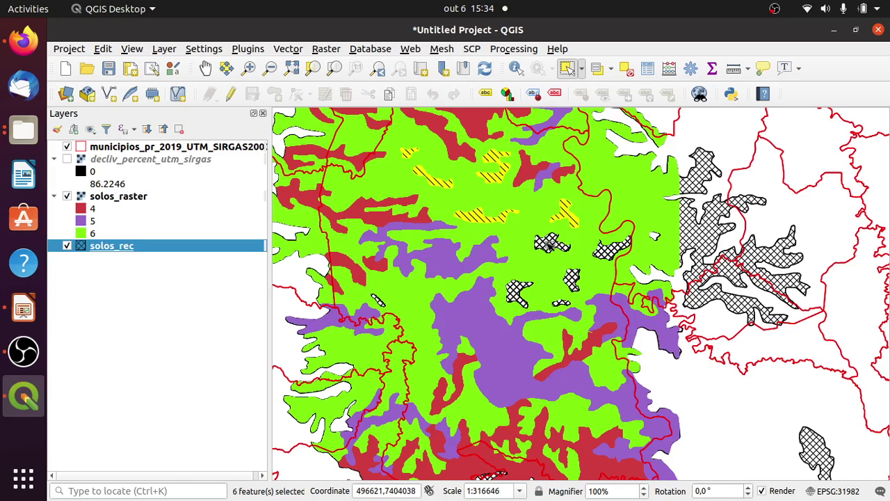
{"action": "left_click", "coordinate": [517, 291], "text": "shift"}
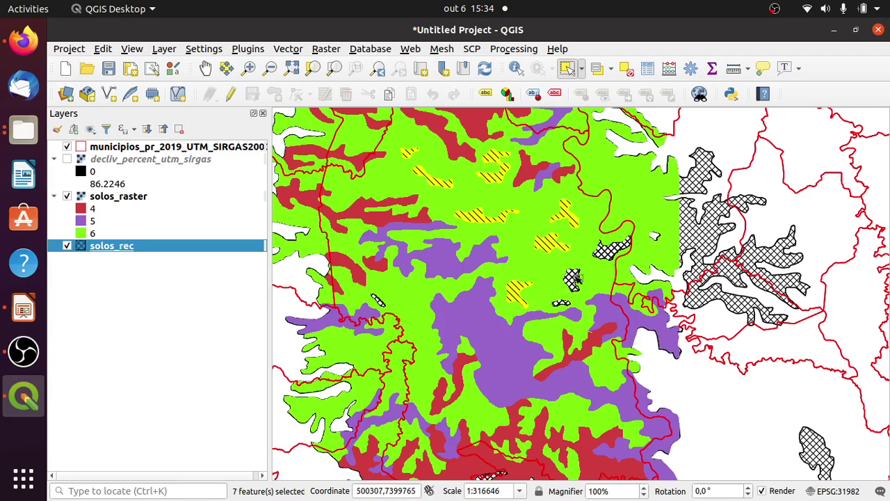
{"action": "left_click", "coordinate": [571, 280], "text": "shift"}
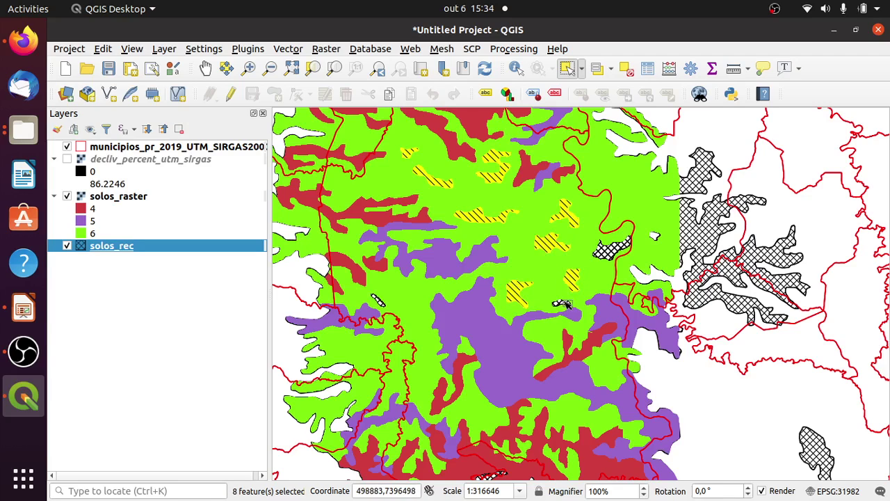
{"action": "left_click", "coordinate": [565, 304], "text": "shift"}
{"action": "left_click", "coordinate": [612, 252], "text": "shift"}
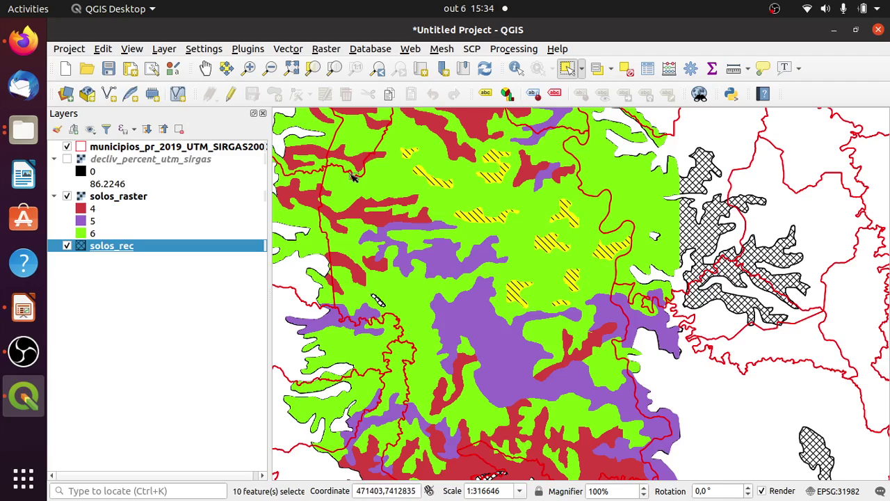
{"action": "left_click", "coordinate": [377, 300], "text": "shift"}
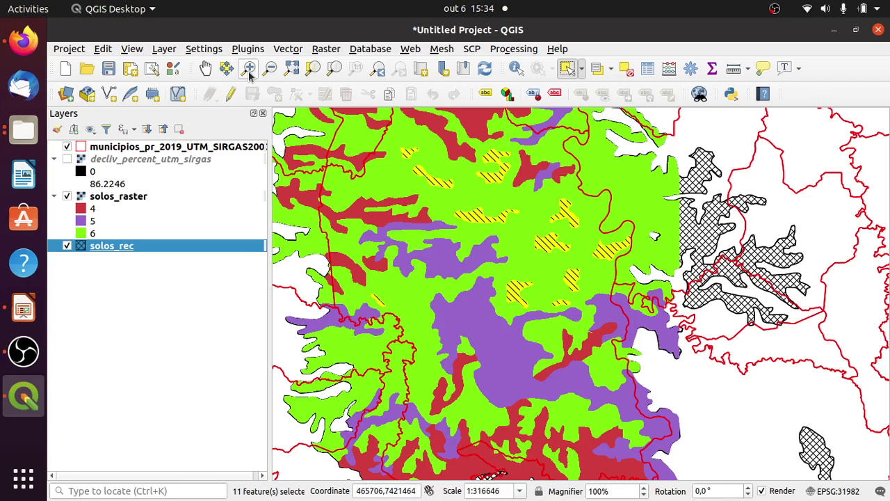
Add the two hatched solos_rec polygons just north of the large red soil area to the current selection
{"action": "left_click", "coordinate": [205, 68]}
{"action": "left_click_drag", "start_coordinate": [540, 201], "coordinate": [548, 307]}
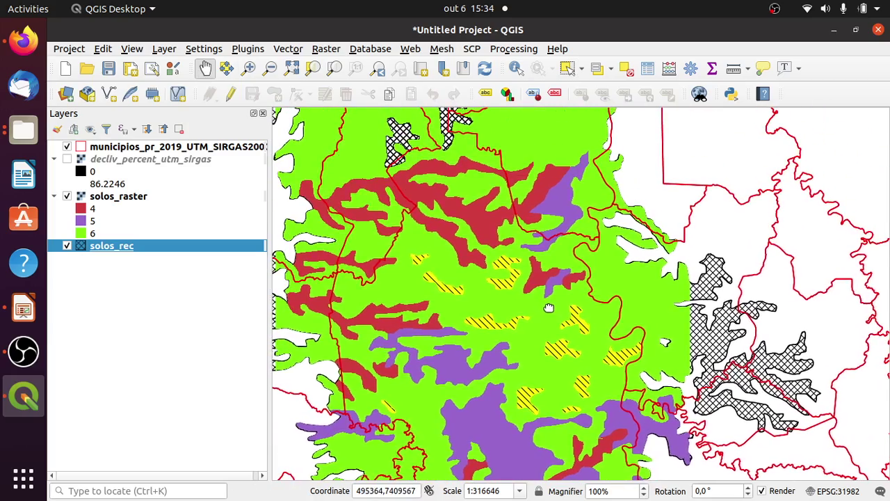
{"action": "left_click_drag", "start_coordinate": [549, 308], "coordinate": [546, 336]}
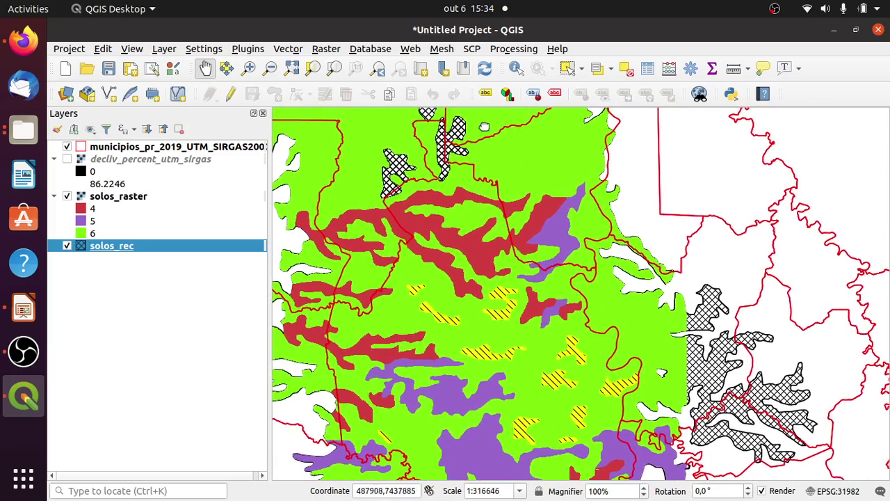
{"action": "left_click", "coordinate": [582, 68]}
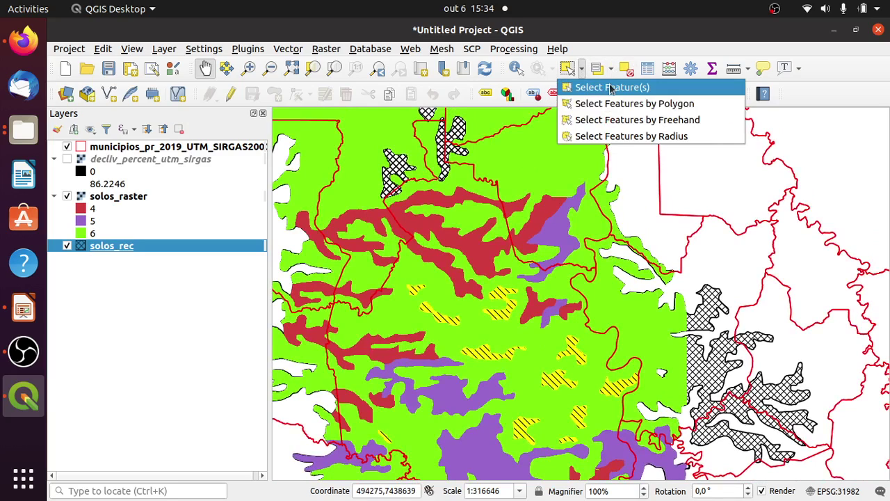
{"action": "left_click", "coordinate": [610, 87]}
{"action": "left_click_drag", "start_coordinate": [443, 154], "coordinate": [473, 167]}
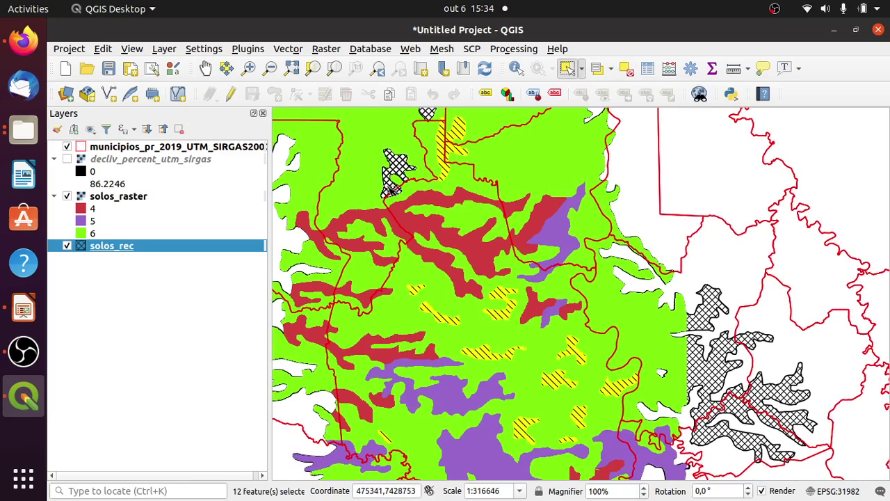
{"action": "left_click", "coordinate": [392, 186], "text": "shift"}
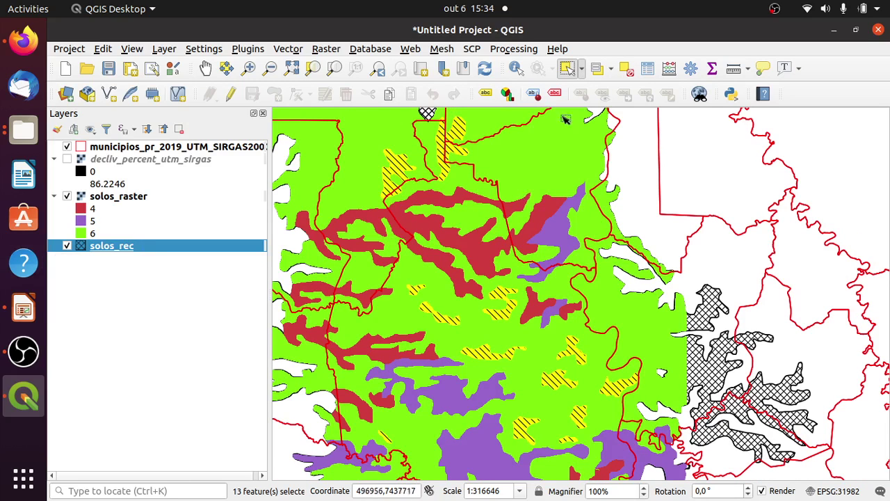
Show only the selected features in the solos_rec attribute table and examine their attributes through to the valor column
{"action": "left_click", "coordinate": [648, 69]}
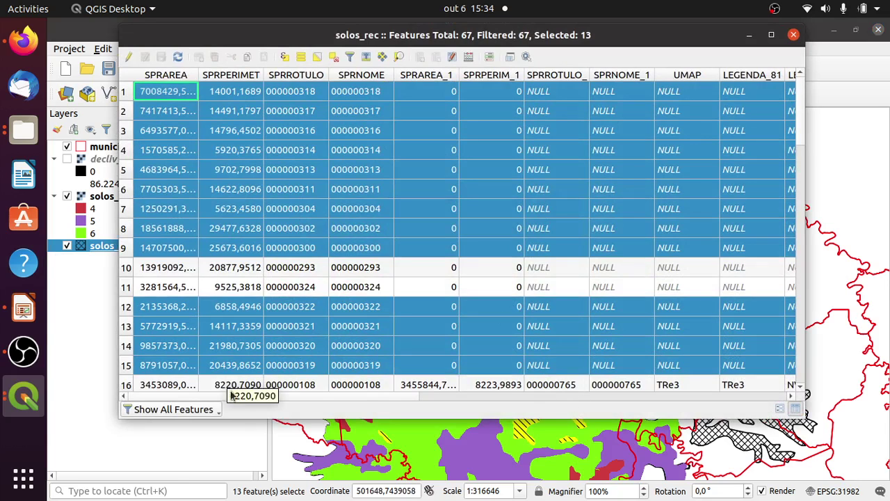
{"action": "left_click", "coordinate": [201, 410]}
{"action": "left_click", "coordinate": [243, 314]}
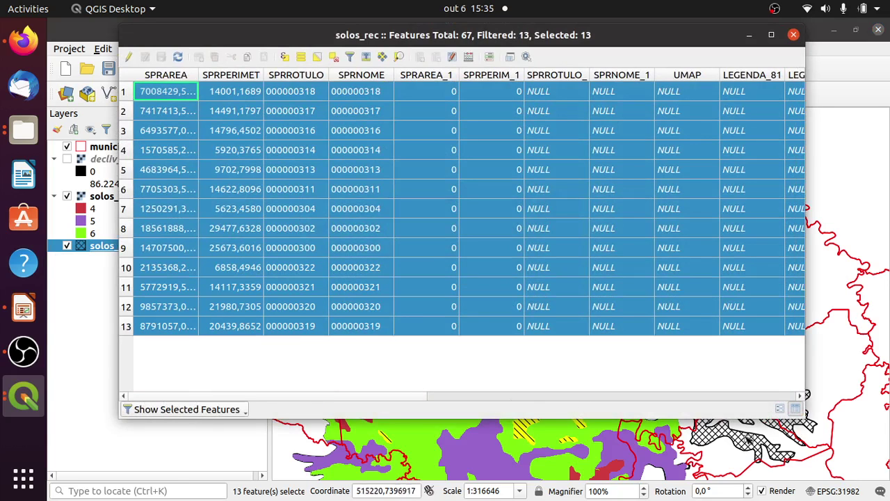
{"action": "scroll", "coordinate": [758, 401], "scroll_direction": "right", "scroll_amount": 5}
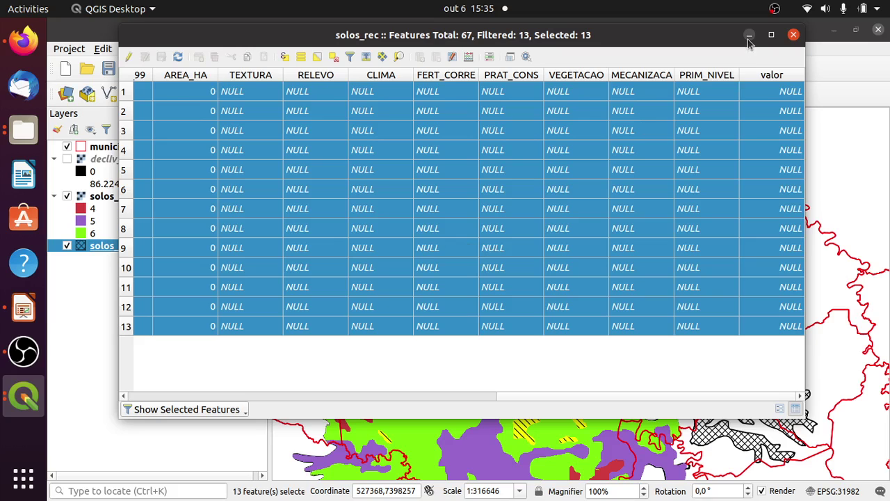
{"action": "left_click", "coordinate": [25, 41]}
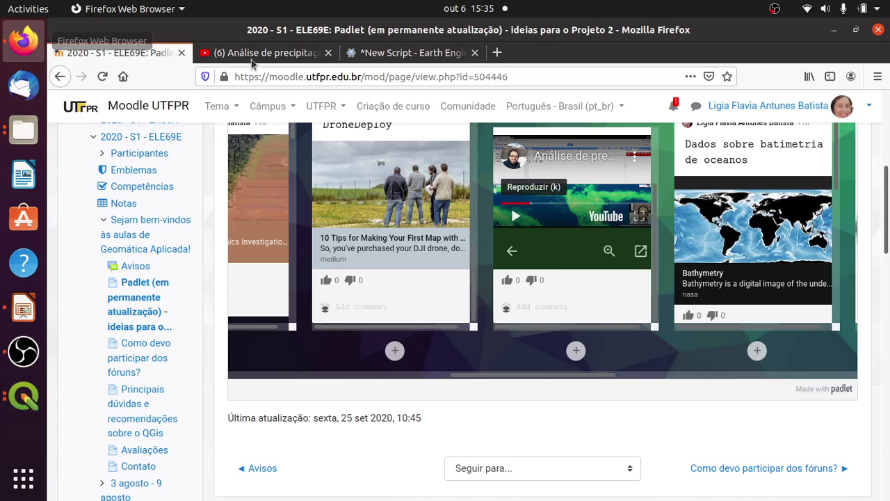
{"action": "left_click", "coordinate": [499, 52]}
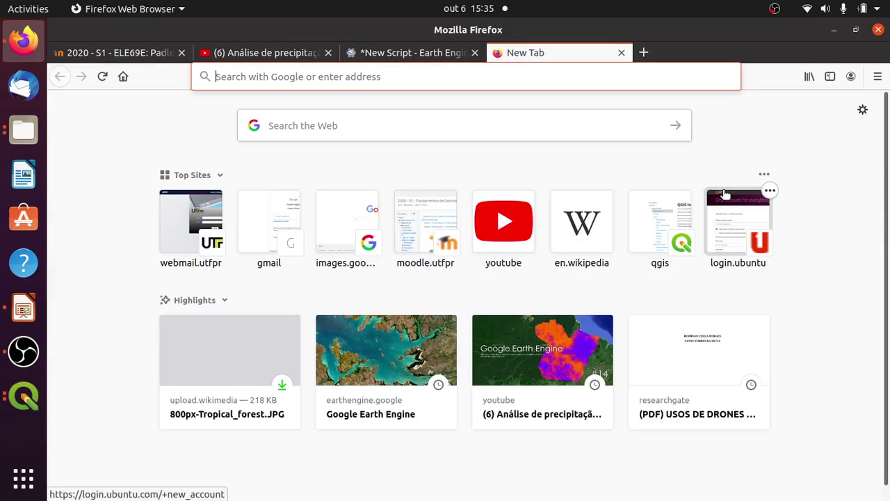
{"action": "type", "text": "www.itcg"}
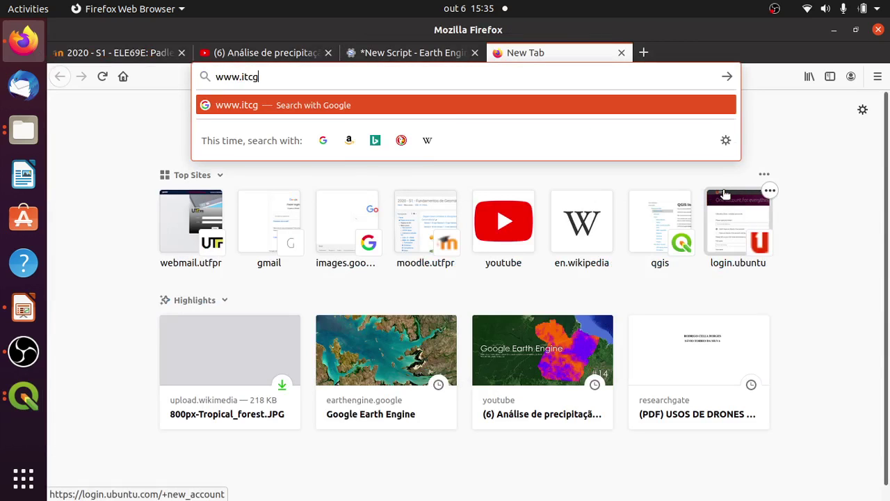
{"action": "type", "text": ".pr.gov.br"}
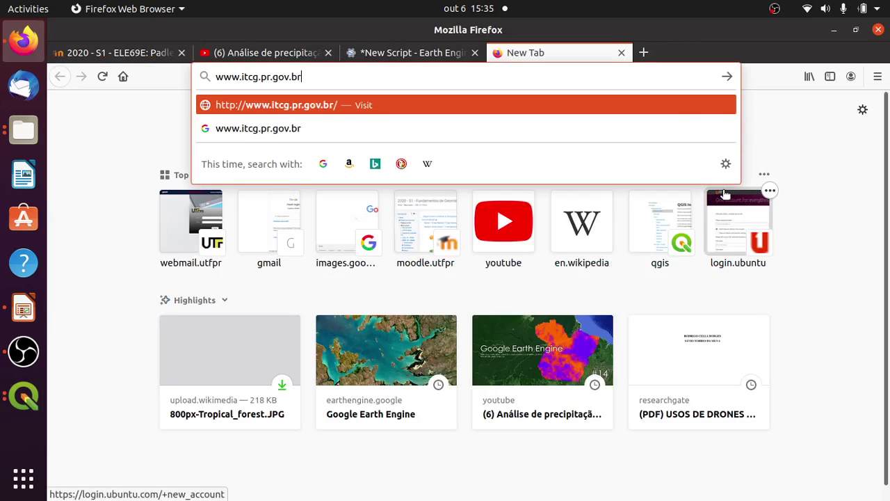
{"action": "key", "text": "Return"}
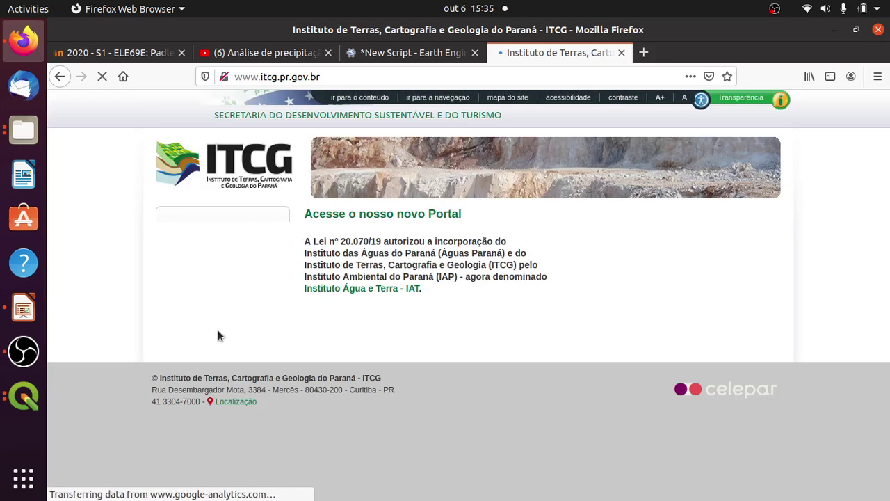
{"action": "left_click", "coordinate": [360, 292]}
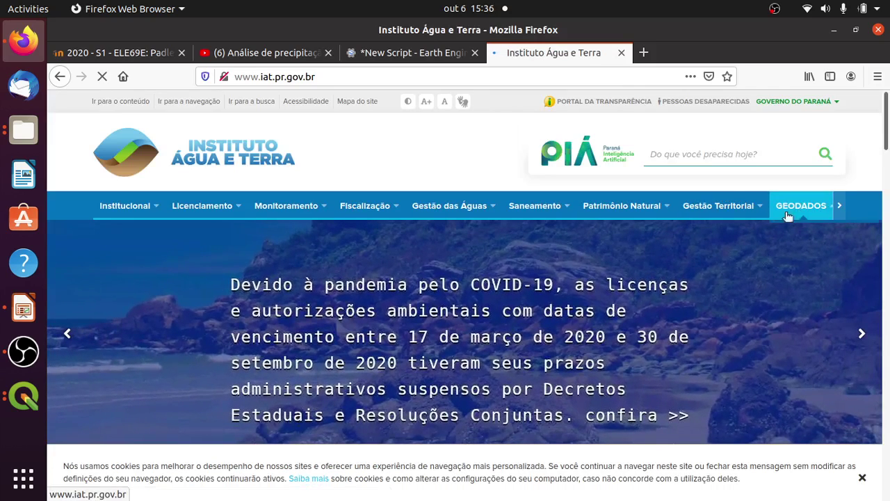
Open the portal's GEODADOS page of thematic geospatial data and information and expand its Solos section
{"action": "left_click", "coordinate": [793, 207]}
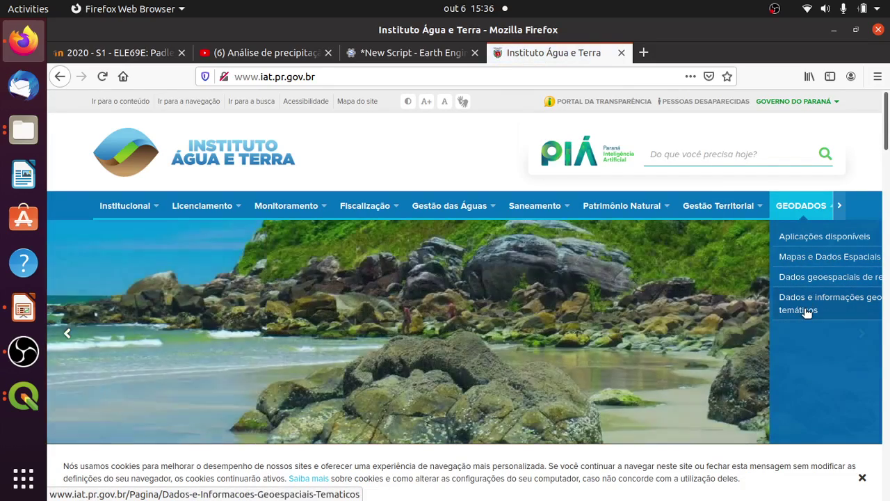
{"action": "left_click", "coordinate": [805, 313]}
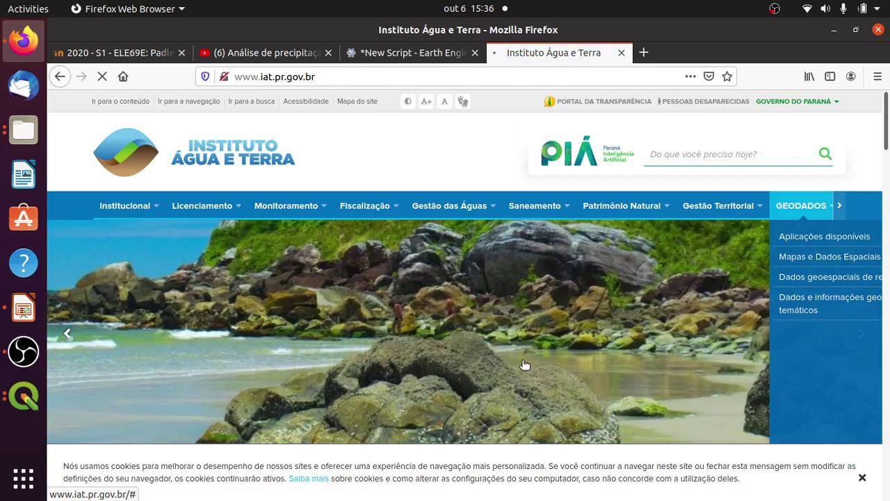
{"action": "scroll", "coordinate": [397, 328], "scroll_direction": "down", "scroll_amount": 3}
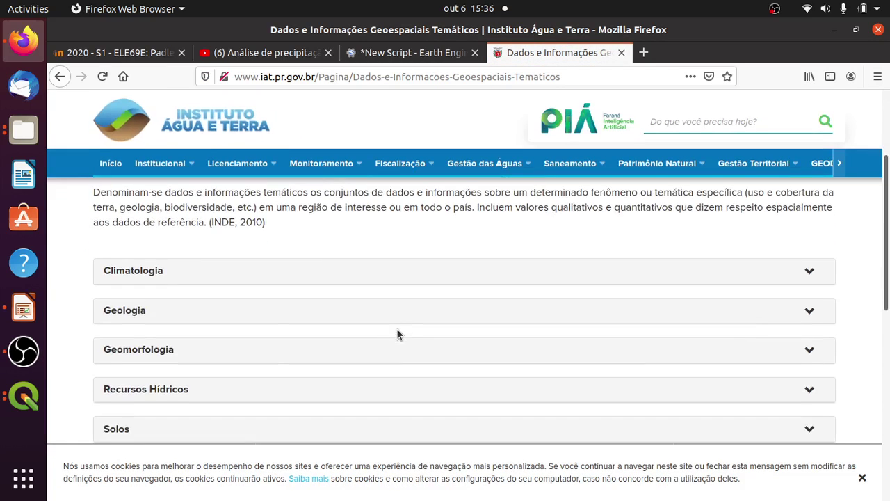
{"action": "scroll", "coordinate": [397, 331], "scroll_direction": "down", "scroll_amount": 4}
{"action": "left_click", "coordinate": [117, 280]}
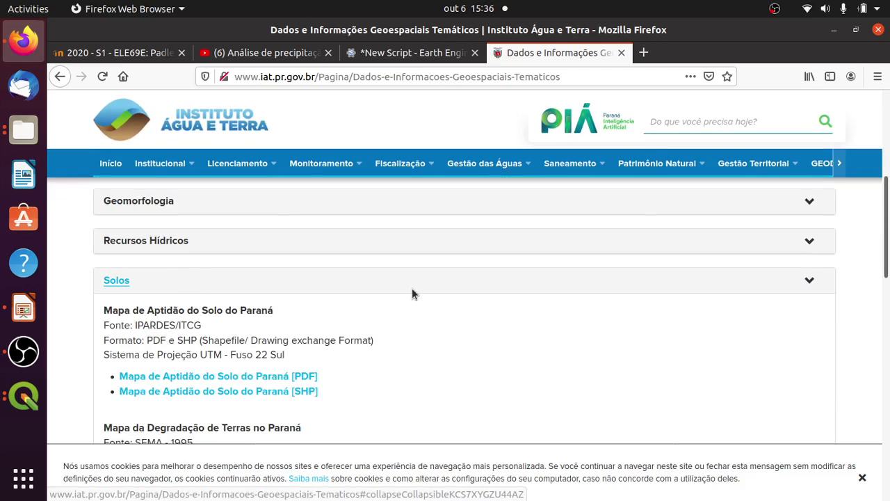
Find the Mapa de Solos do Paraná entry in the Solos section and open its PDF version
{"action": "scroll", "coordinate": [438, 306], "scroll_direction": "down", "scroll_amount": 1}
{"action": "scroll", "coordinate": [403, 330], "scroll_direction": "down", "scroll_amount": 1}
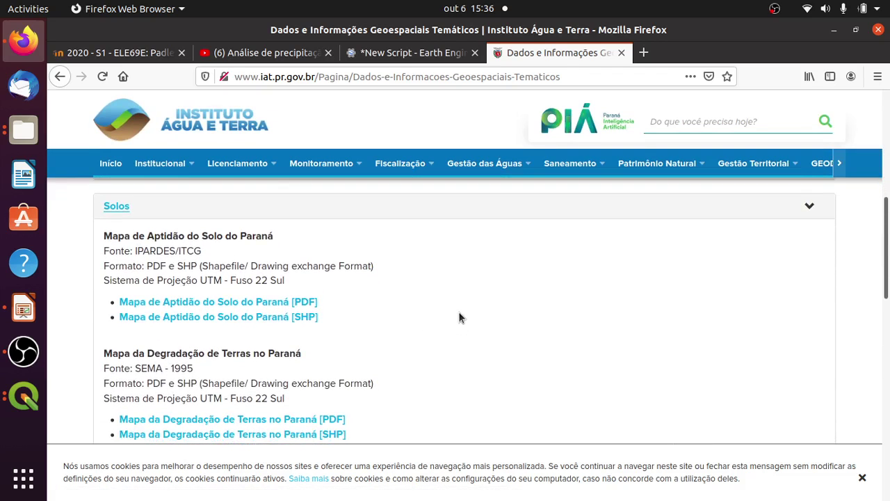
{"action": "scroll", "coordinate": [459, 318], "scroll_direction": "down", "scroll_amount": 5}
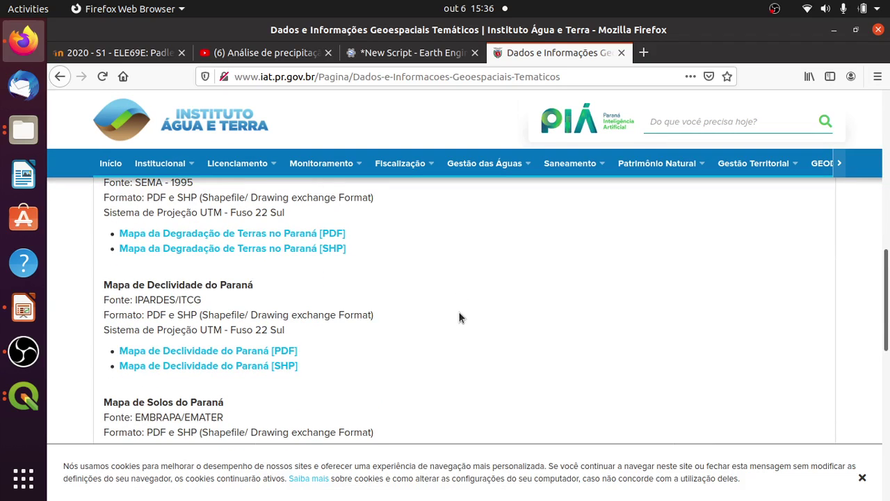
{"action": "scroll", "coordinate": [459, 317], "scroll_direction": "down", "scroll_amount": 4}
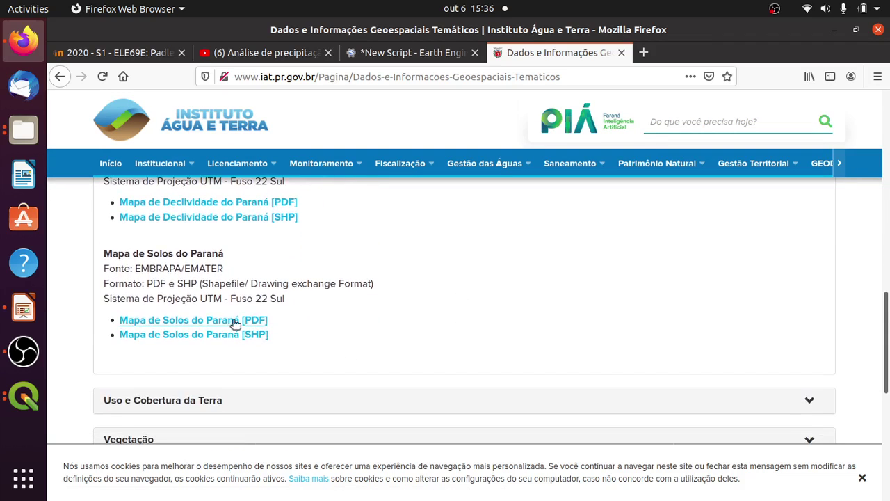
{"action": "left_click", "coordinate": [234, 321]}
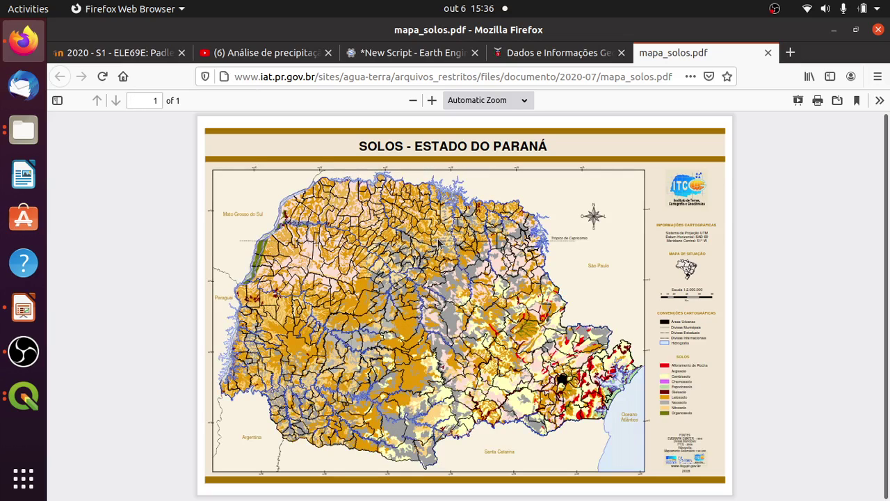
Enlarge the soil map PDF to 210% and examine the soils of north-central Paraná along the Tropic of Capricorn
{"action": "left_click", "coordinate": [436, 101]}
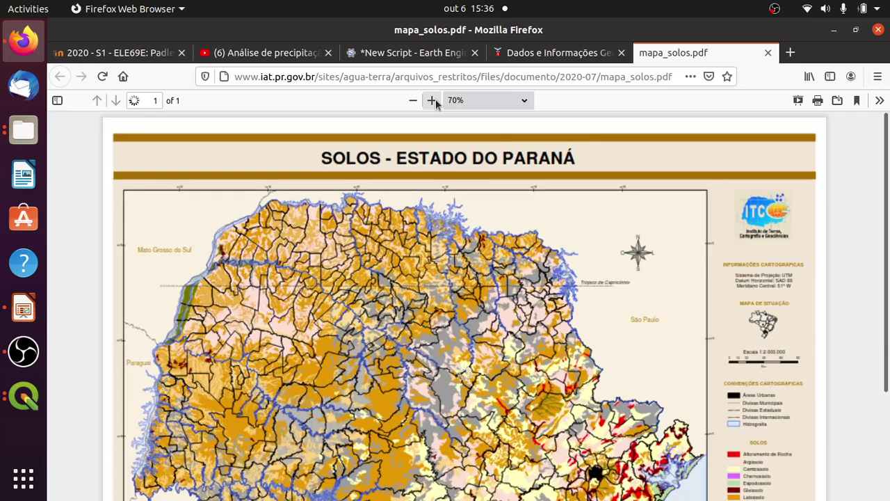
{"action": "left_click", "coordinate": [436, 101]}
{"action": "left_click", "coordinate": [435, 100]}
{"action": "left_click", "coordinate": [432, 101]}
{"action": "left_click", "coordinate": [432, 101]}
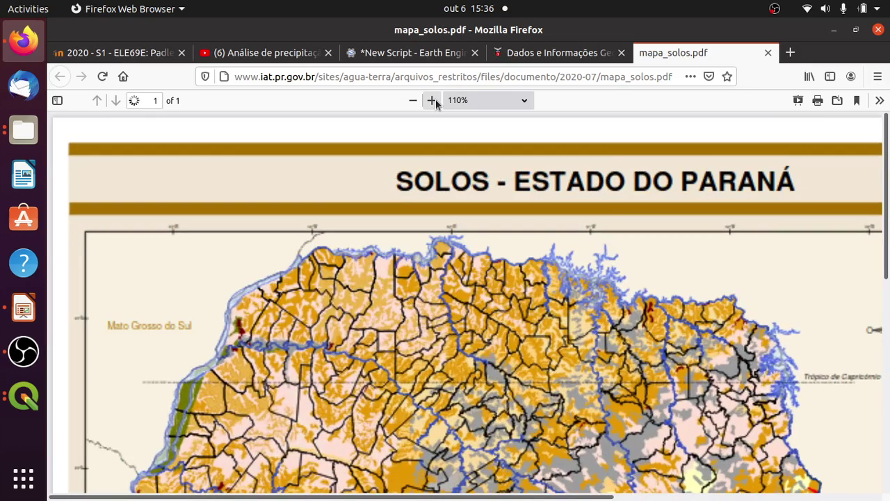
{"action": "left_click", "coordinate": [432, 101]}
{"action": "left_click", "coordinate": [433, 101]}
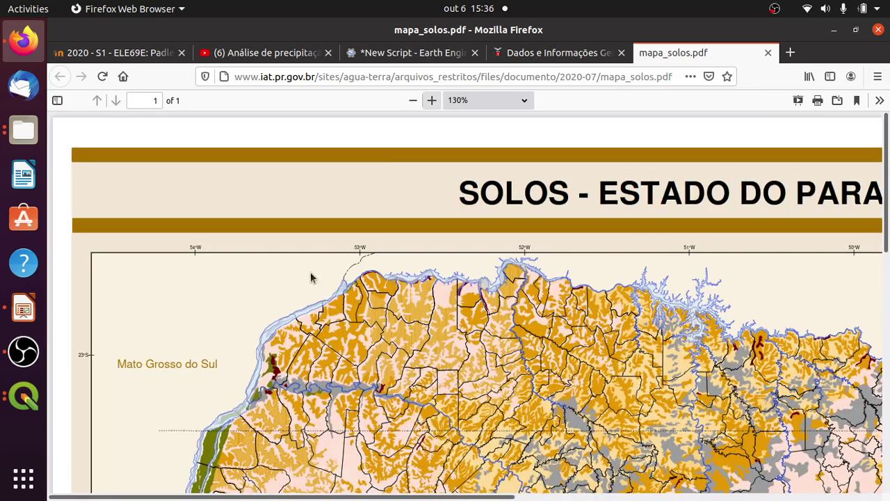
{"action": "left_click_drag", "start_coordinate": [373, 498], "coordinate": [470, 498]}
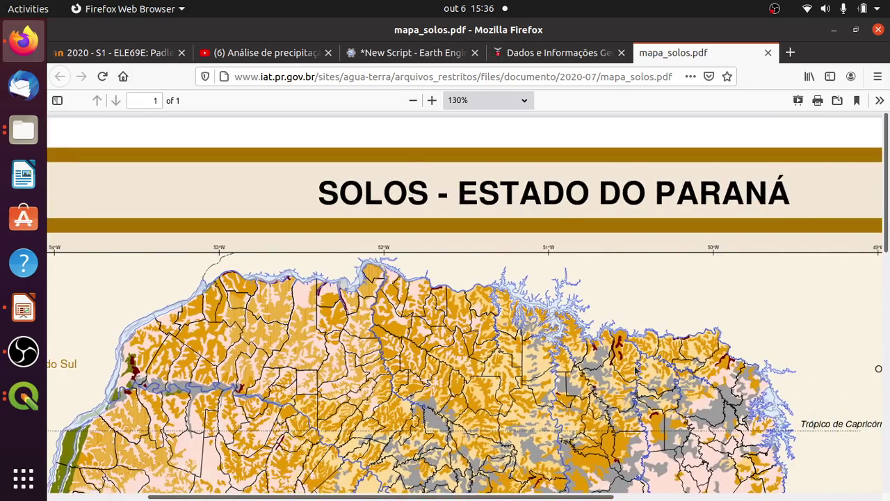
{"action": "scroll", "coordinate": [497, 234], "scroll_direction": "down", "scroll_amount": 4}
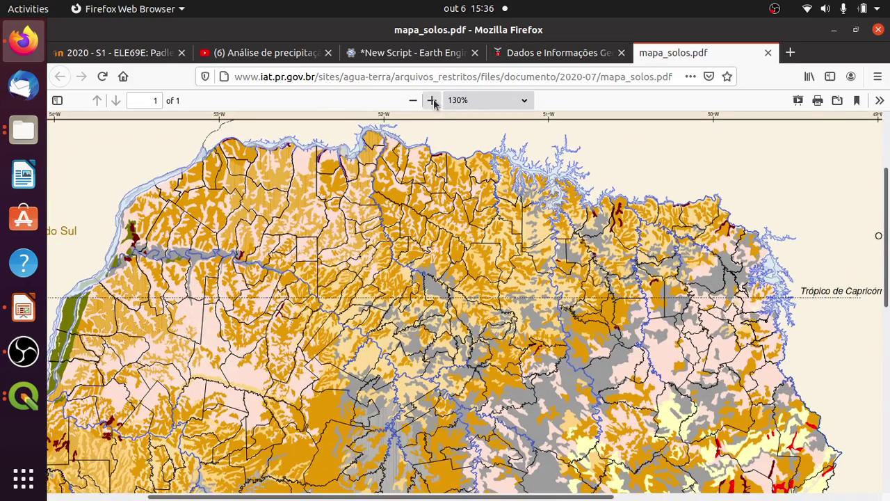
{"action": "left_click", "coordinate": [432, 100]}
{"action": "left_click", "coordinate": [432, 100]}
{"action": "left_click", "coordinate": [432, 101]}
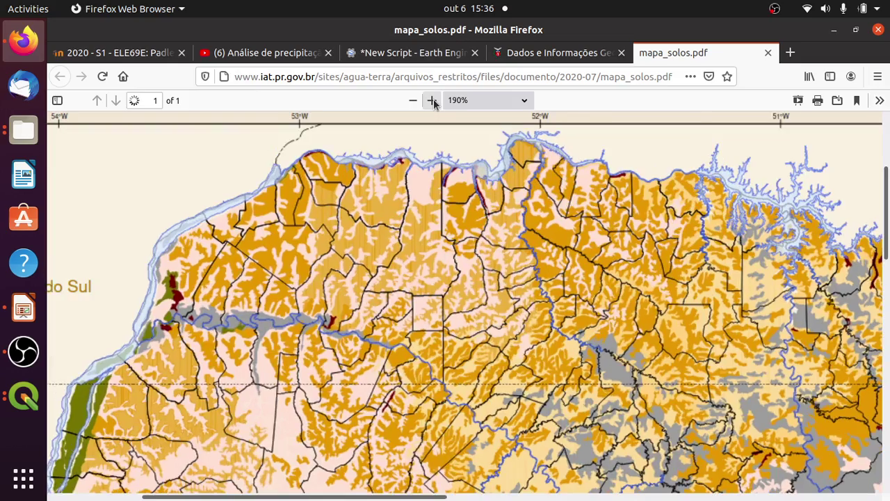
{"action": "left_click", "coordinate": [432, 100]}
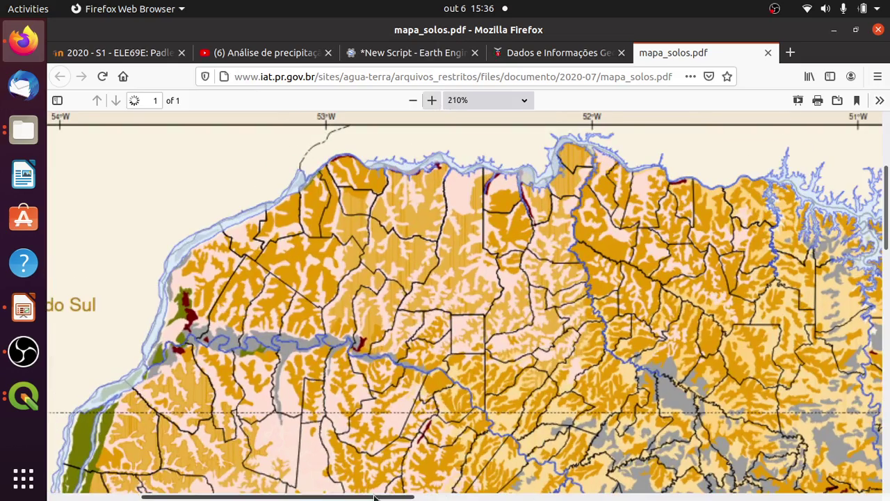
{"action": "left_click_drag", "start_coordinate": [385, 495], "coordinate": [555, 495]}
{"action": "scroll", "coordinate": [497, 376], "scroll_direction": "down", "scroll_amount": 2}
{"action": "scroll", "coordinate": [497, 376], "scroll_direction": "down", "scroll_amount": 4}
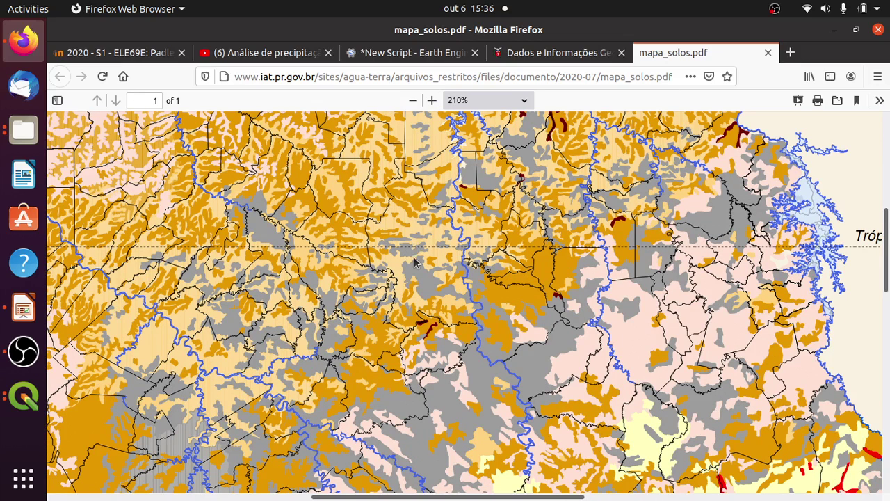
Switch to the QGIS map and compare the selected solos_rec polygons repeatedly with the same area of the soil map PDF in Firefox
{"action": "left_click", "coordinate": [25, 396]}
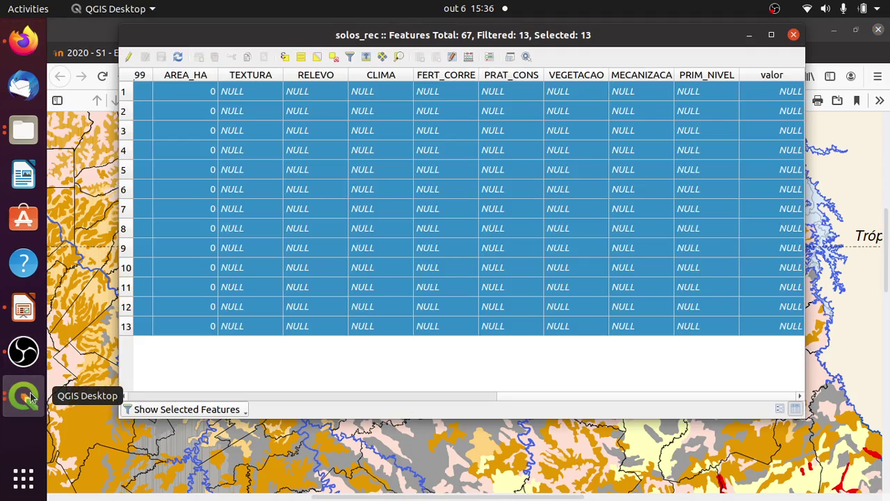
{"action": "left_click", "coordinate": [31, 397]}
{"action": "left_click", "coordinate": [86, 332]}
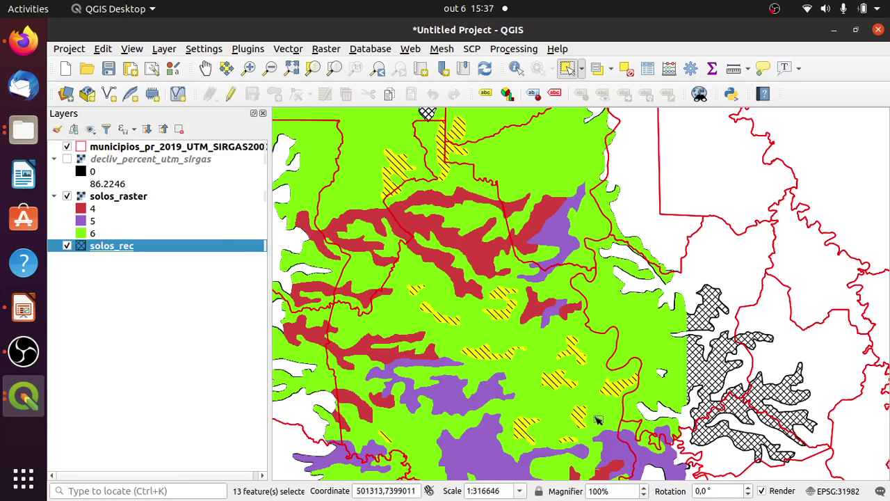
{"action": "key", "text": "alt+Tab"}
{"action": "key", "text": "alt+Tab"}
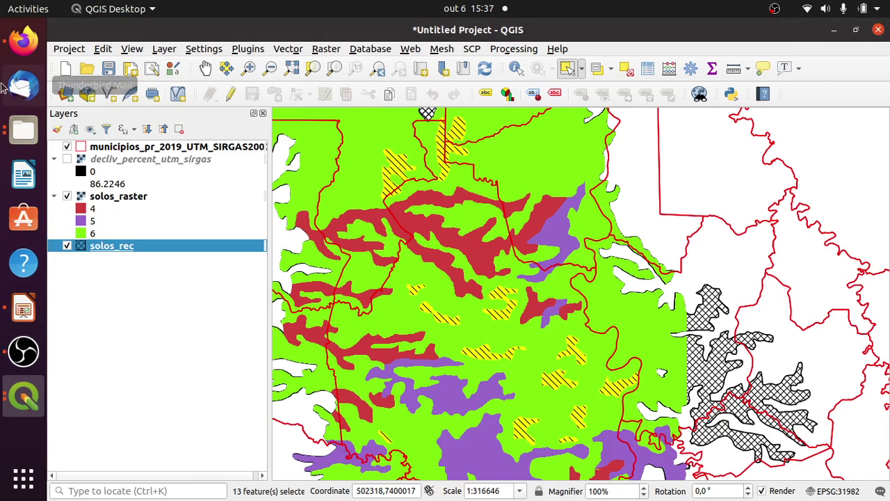
{"action": "left_click", "coordinate": [23, 40]}
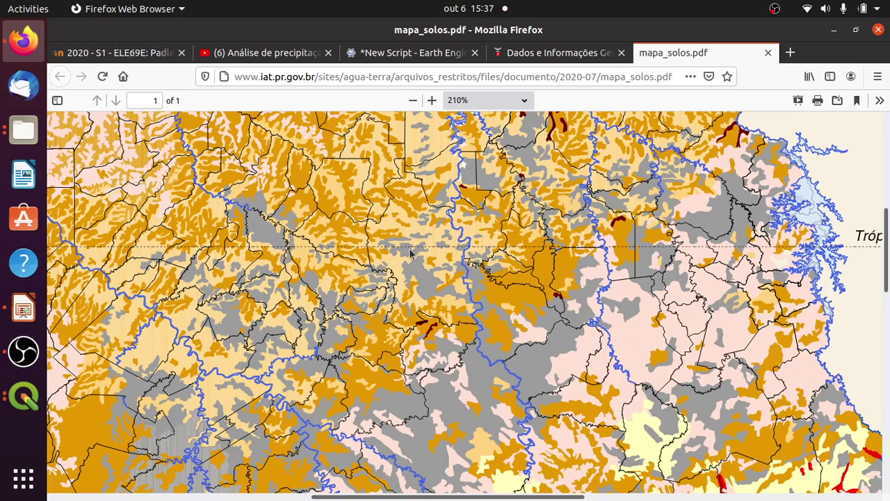
{"action": "key", "text": "alt+Tab"}
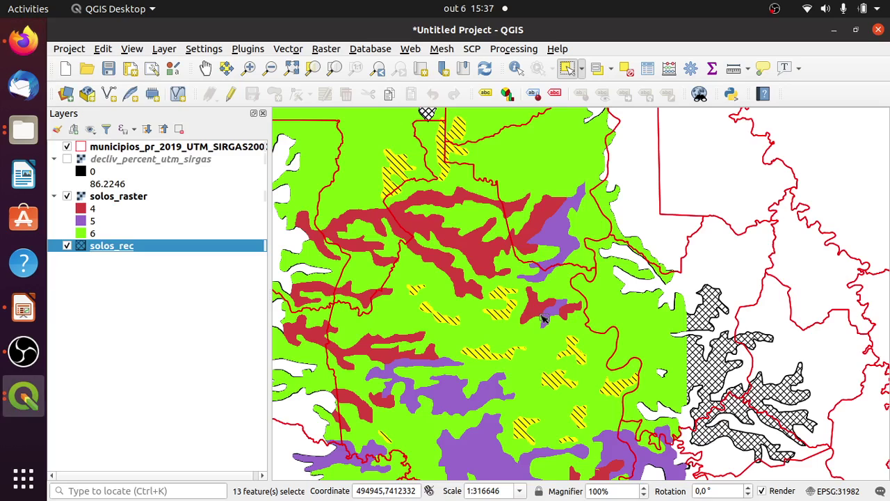
{"action": "key", "text": "alt+Tab"}
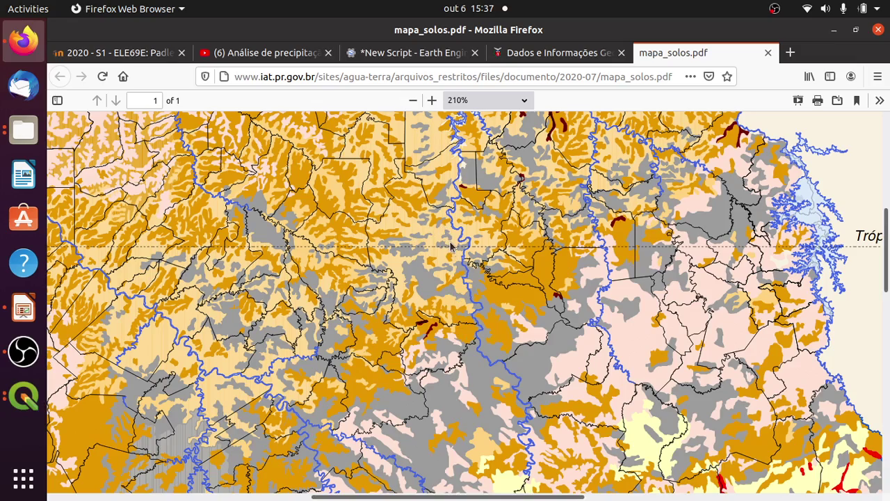
{"action": "key", "text": "alt+Tab"}
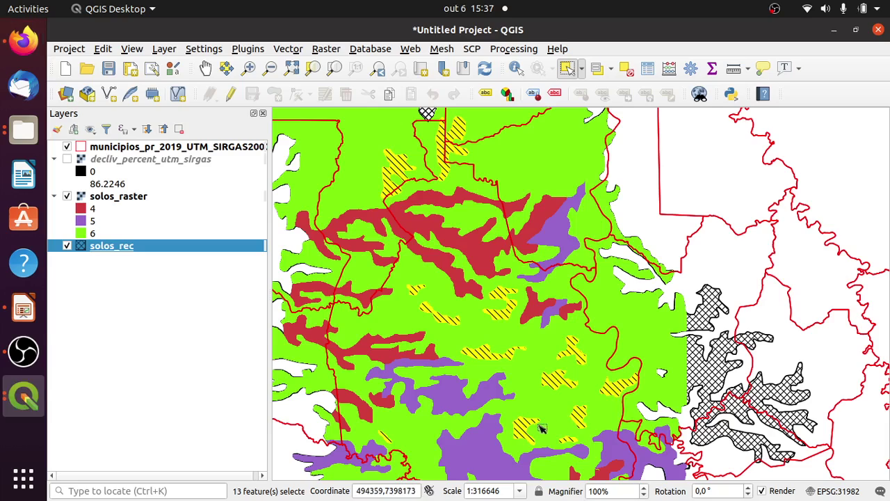
{"action": "key", "text": "alt+Tab"}
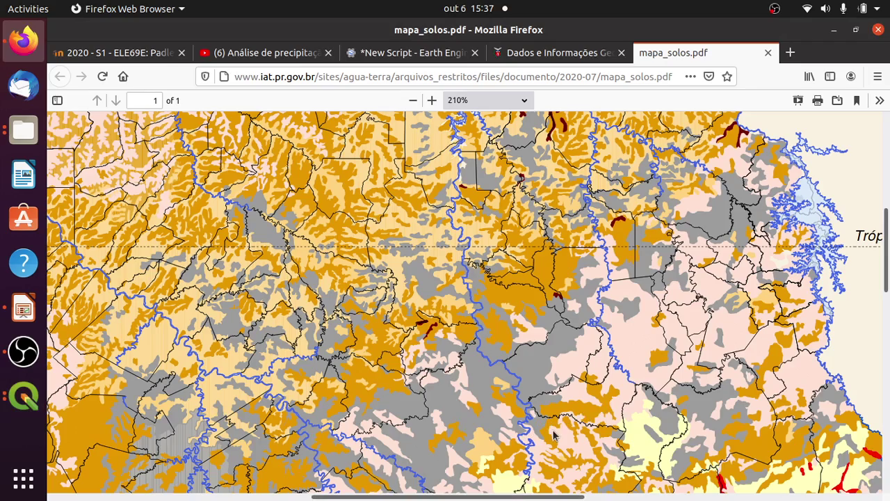
{"action": "key", "text": "alt+Tab"}
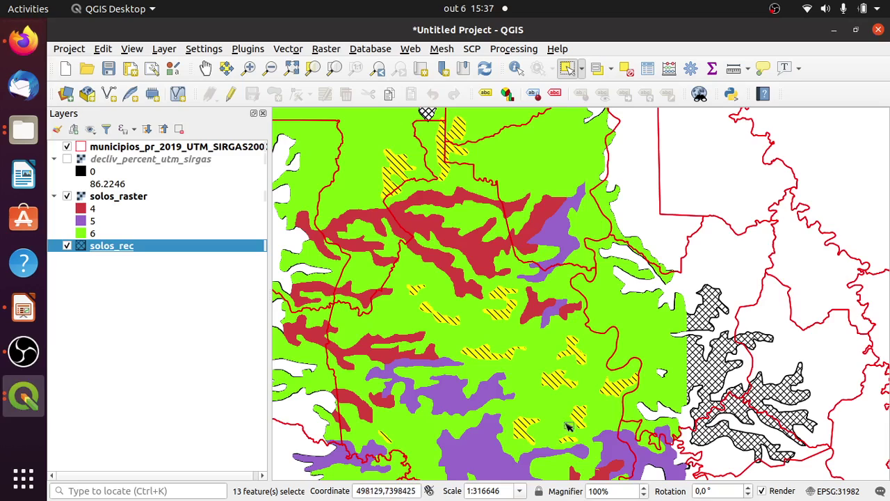
{"action": "key", "text": "alt+Tab"}
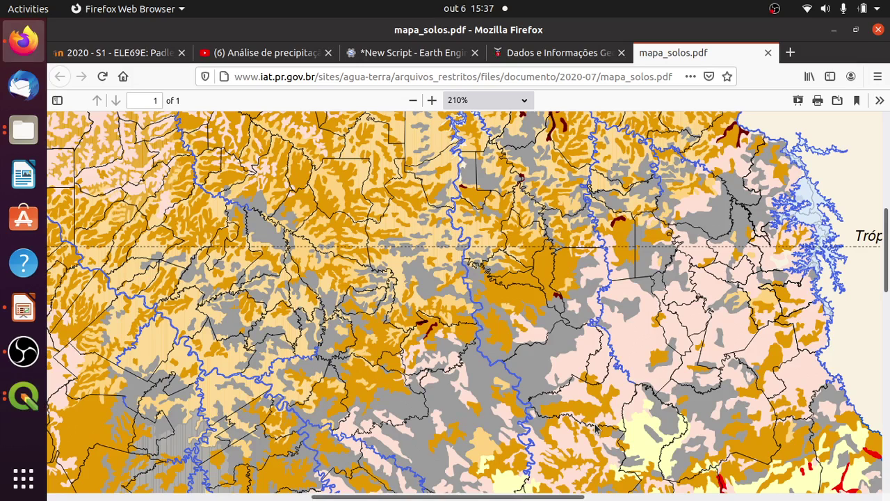
Examine the SOLOS legend of the map PDF to identify the soil class shown for the missing polygons
{"action": "left_click_drag", "start_coordinate": [530, 496], "coordinate": [648, 497]}
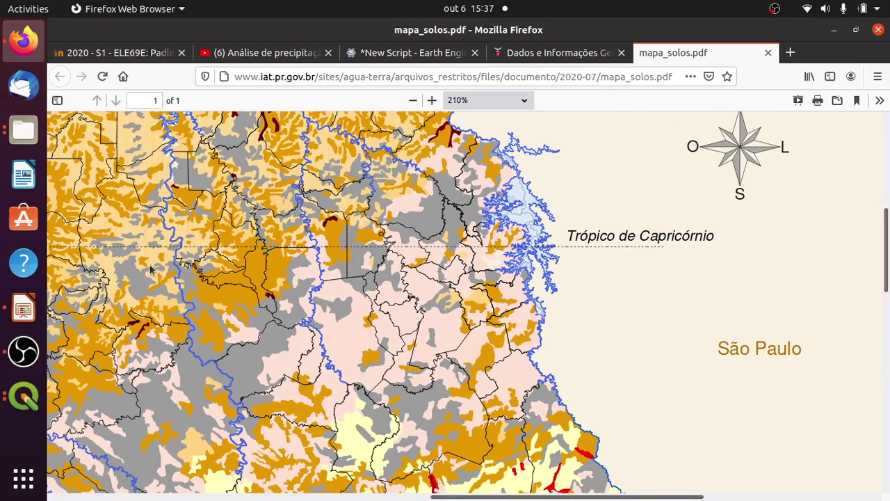
{"action": "left_click_drag", "start_coordinate": [886, 278], "coordinate": [862, 485]}
{"action": "left_click_drag", "start_coordinate": [703, 497], "coordinate": [883, 496]}
{"action": "left_click_drag", "start_coordinate": [887, 437], "coordinate": [885, 382]}
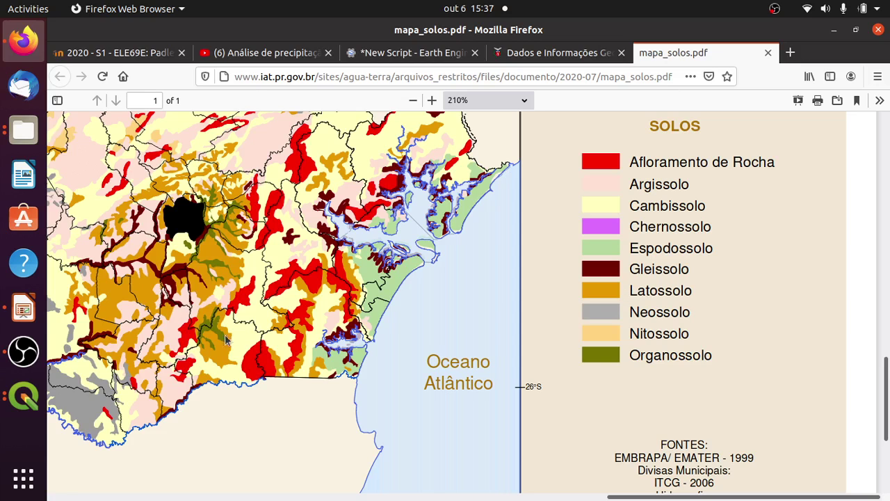
Check the soil class codes in the Fragilidade table of aula9_inferencia.odp in LibreOffice Impress, and return to QGIS
{"action": "left_click", "coordinate": [27, 397]}
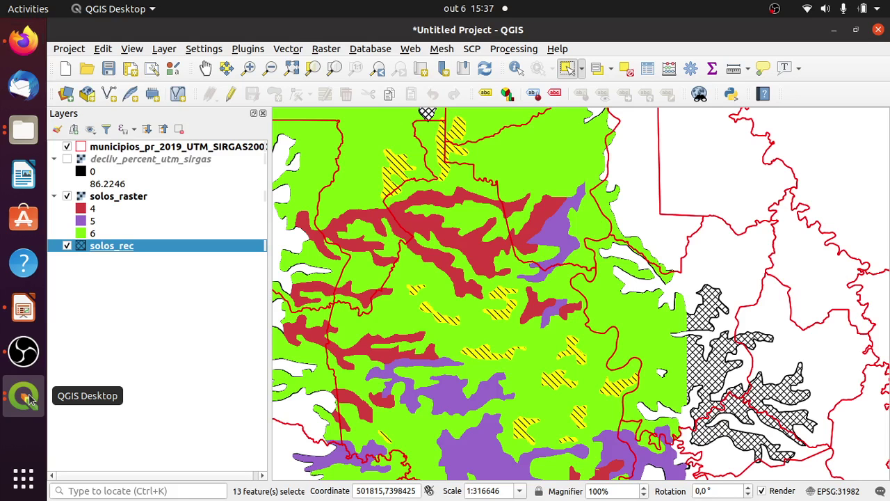
{"action": "left_click", "coordinate": [23, 309]}
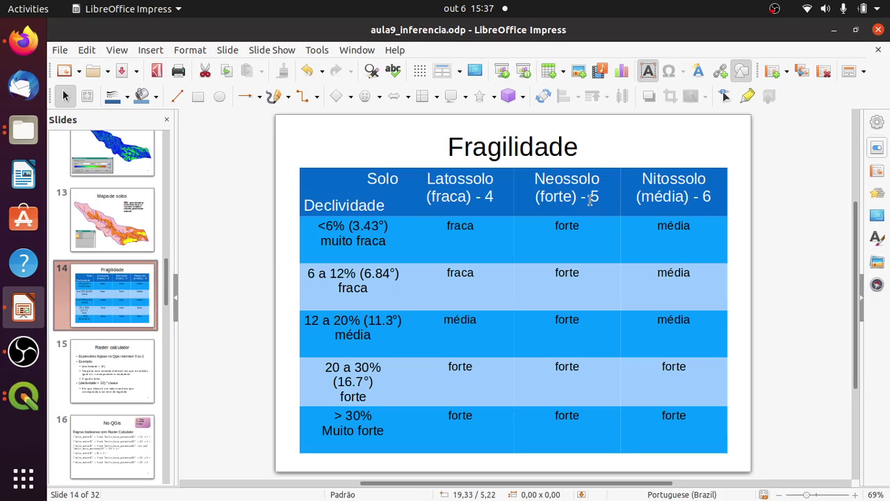
{"action": "left_click", "coordinate": [27, 407]}
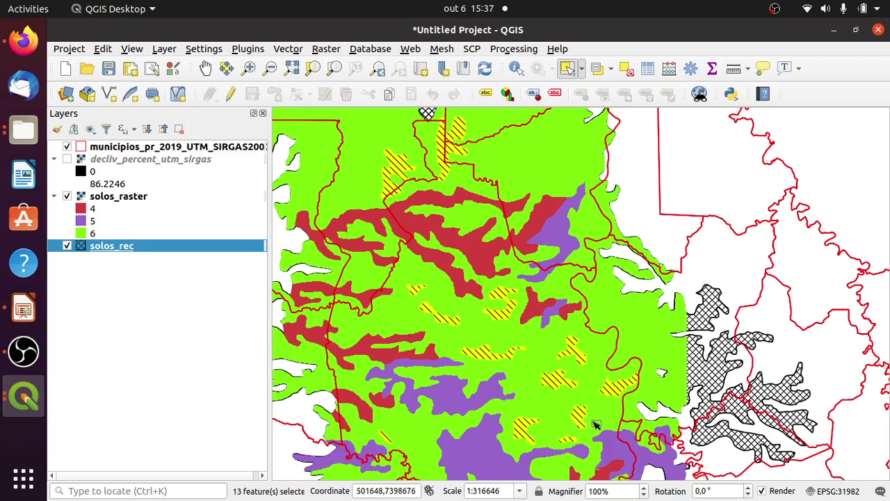
Make the solos_rec attribute table editable and set the valor field to 5 for the selected features only
{"action": "left_click", "coordinate": [25, 396]}
{"action": "left_click", "coordinate": [122, 416]}
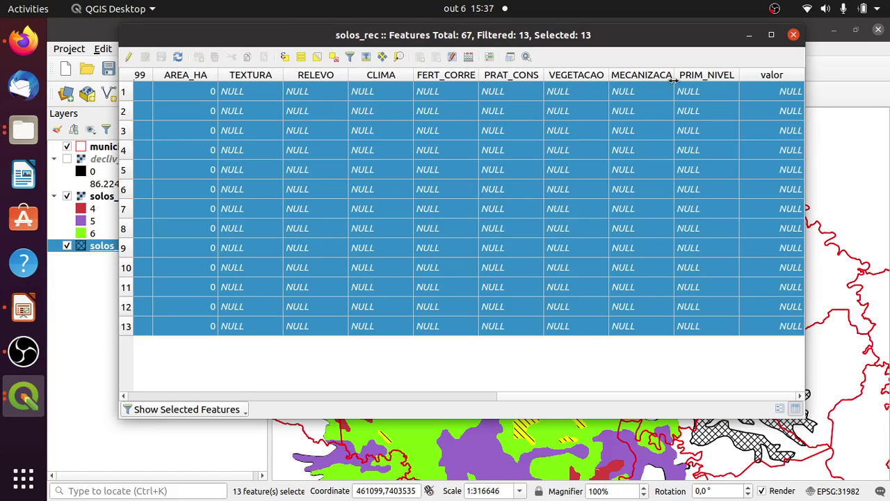
{"action": "left_click", "coordinate": [128, 57]}
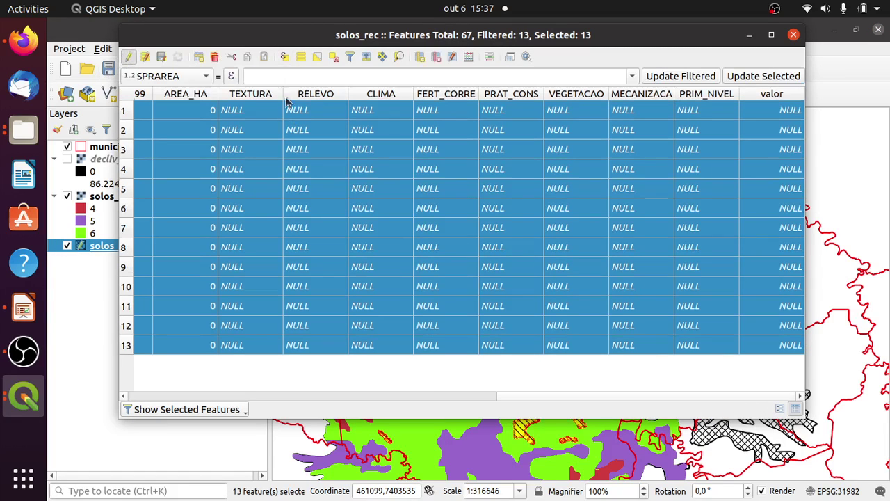
{"action": "left_click", "coordinate": [178, 76]}
{"action": "left_click", "coordinate": [198, 460]}
{"action": "left_click", "coordinate": [259, 78]}
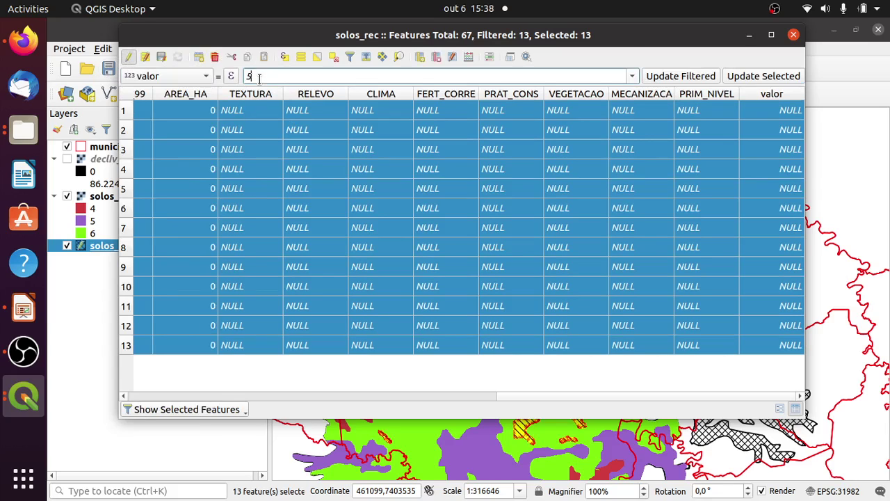
{"action": "left_click", "coordinate": [757, 77]}
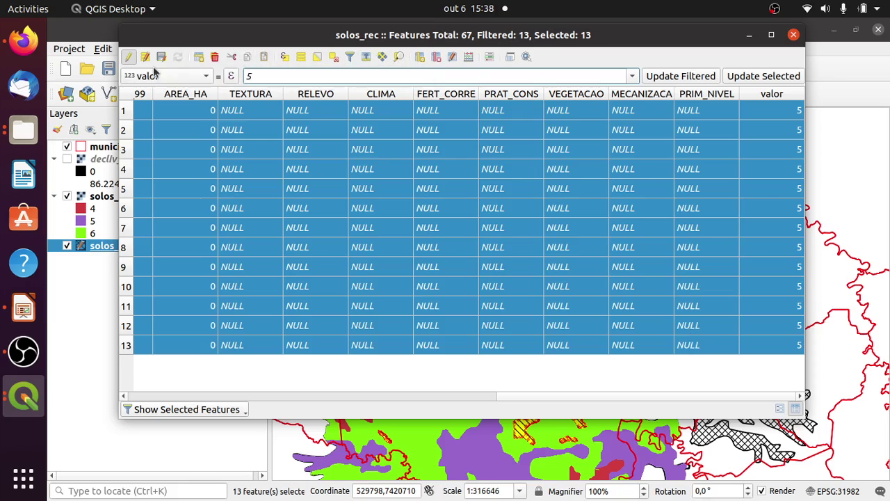
Return to the map, clear the current selection and select only the two missing solos_rec polygons in the south, just above the large class 5 area
{"action": "left_click", "coordinate": [750, 34]}
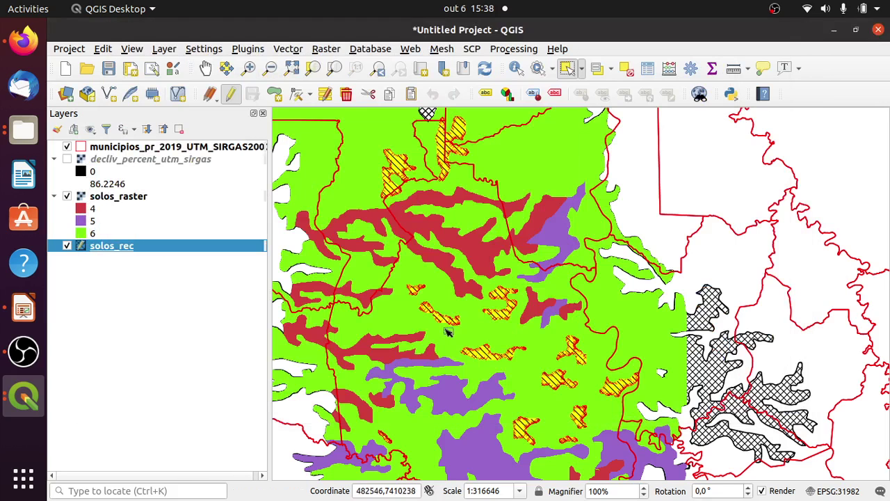
{"action": "left_click", "coordinate": [626, 70]}
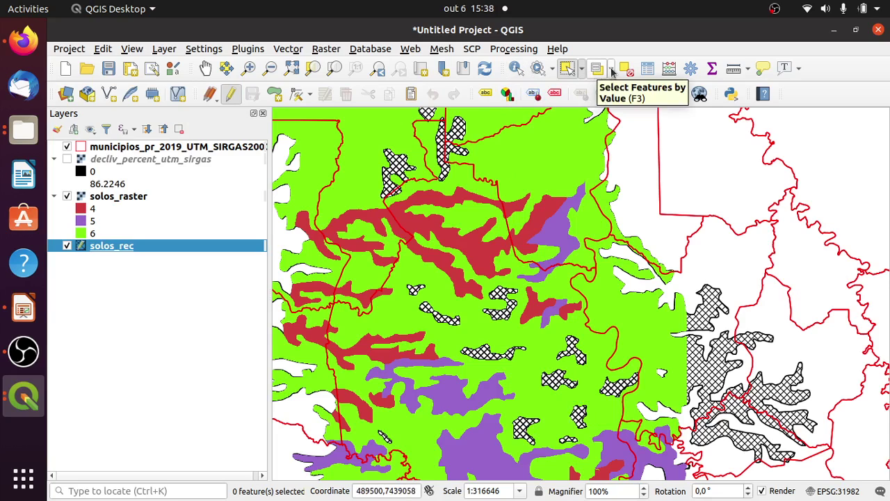
{"action": "left_click", "coordinate": [582, 67]}
{"action": "left_click", "coordinate": [589, 87]}
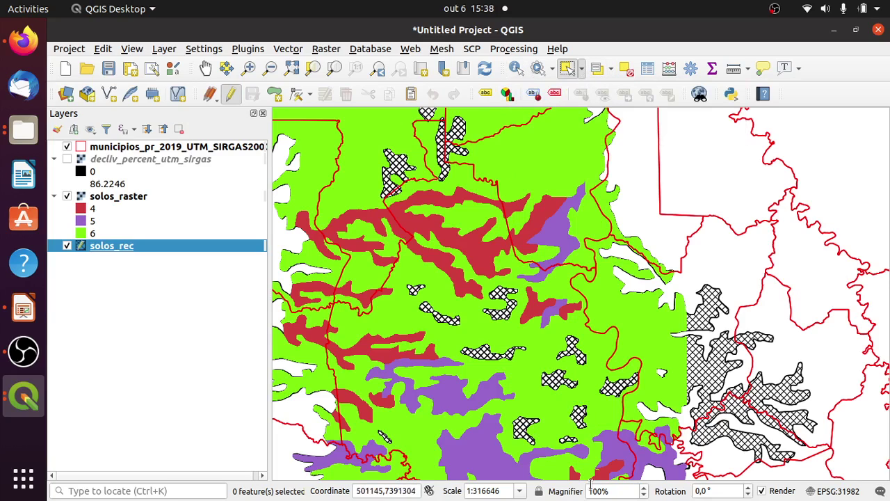
{"action": "left_click", "coordinate": [528, 430]}
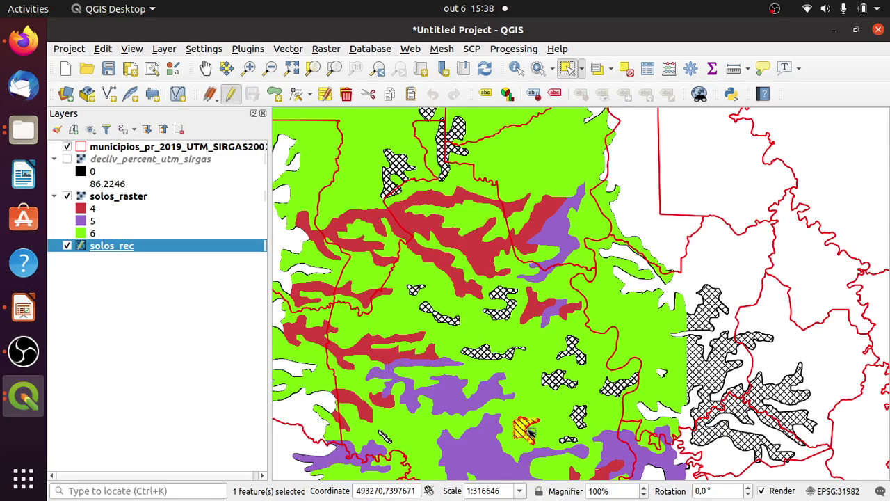
{"action": "left_click", "coordinate": [579, 416], "text": "shift"}
Set the valor field to 4 for both selected polygons in the solos_rec attribute table
{"action": "right_click", "coordinate": [162, 249]}
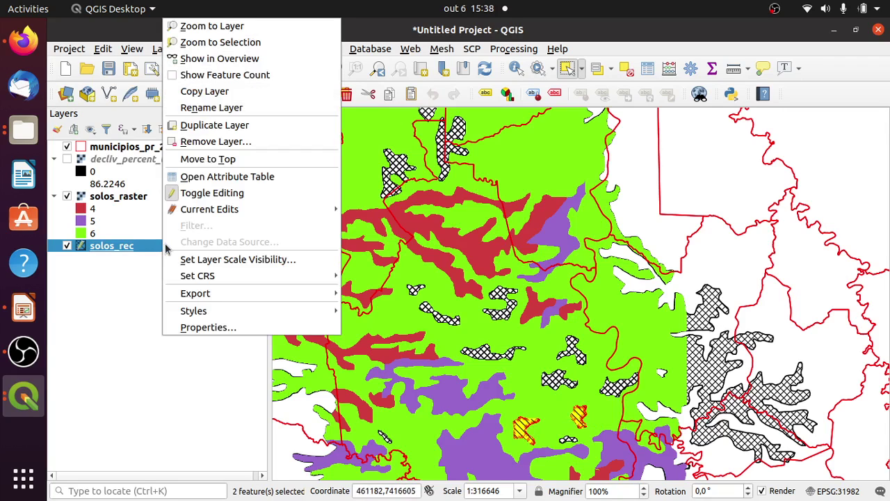
{"action": "mouse_move", "coordinate": [208, 209]}
{"action": "left_click", "coordinate": [31, 410]}
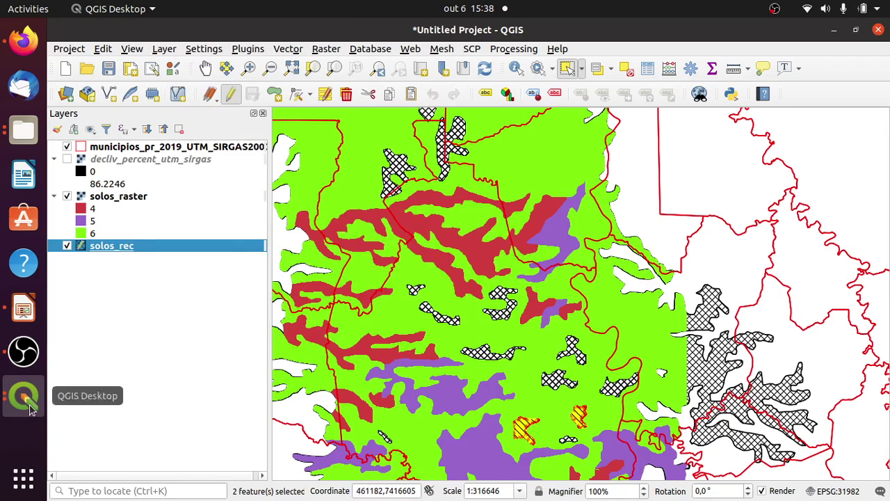
{"action": "left_click", "coordinate": [31, 410]}
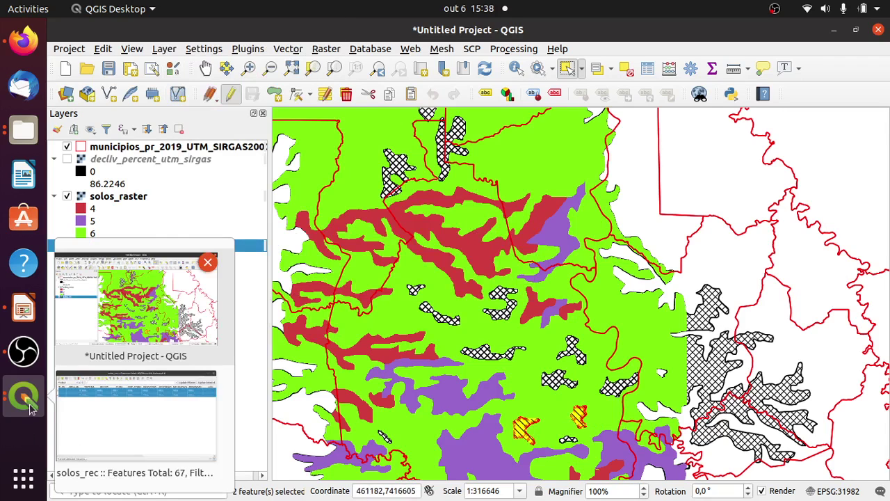
{"action": "left_click", "coordinate": [141, 394]}
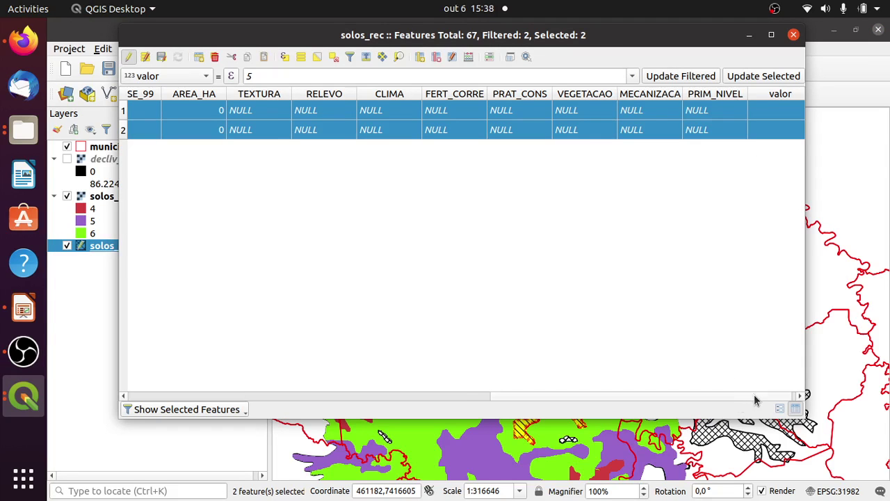
{"action": "left_click_drag", "start_coordinate": [757, 400], "coordinate": [776, 400]}
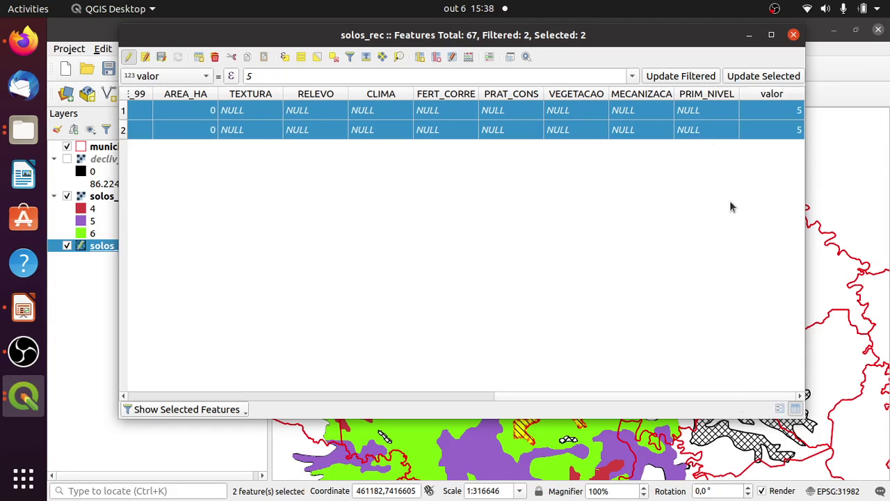
{"action": "double_click", "coordinate": [751, 110]}
{"action": "type", "text": "4"}
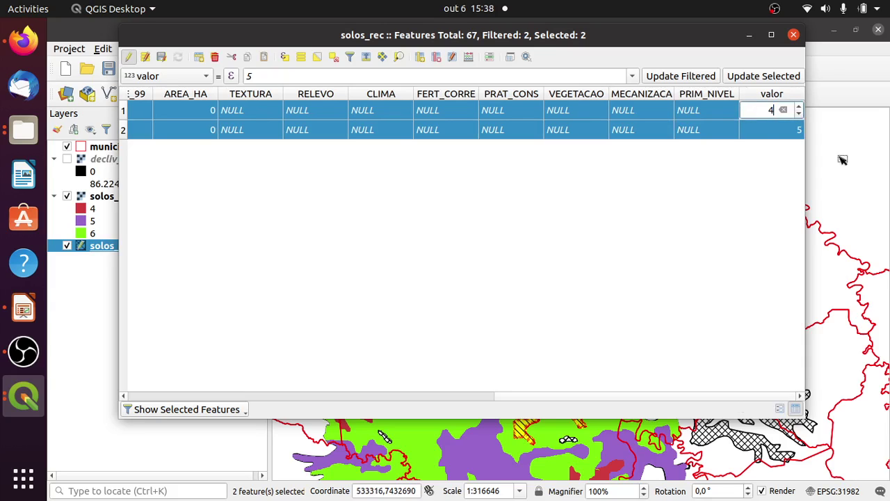
{"action": "double_click", "coordinate": [769, 130]}
{"action": "type", "text": "4"}
{"action": "key", "text": "Return"}
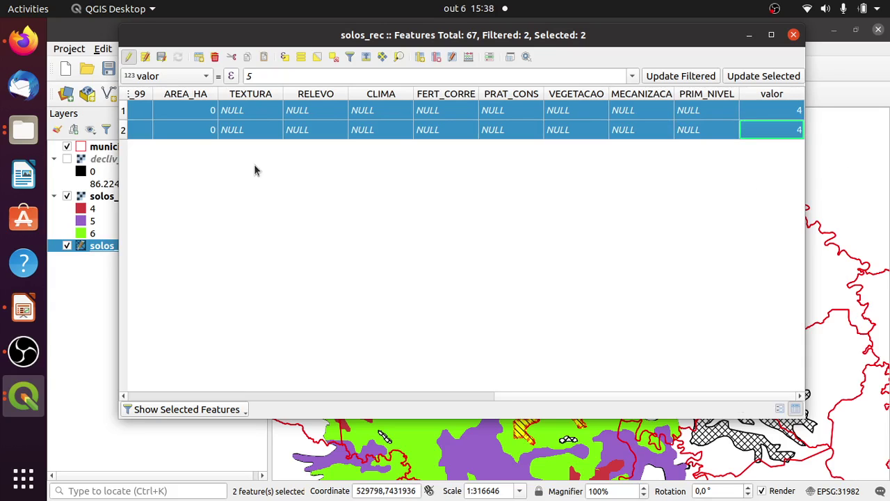
Save the solos_rec edits, end the editing session and return to the map
{"action": "left_click", "coordinate": [160, 57]}
{"action": "left_click", "coordinate": [131, 57]}
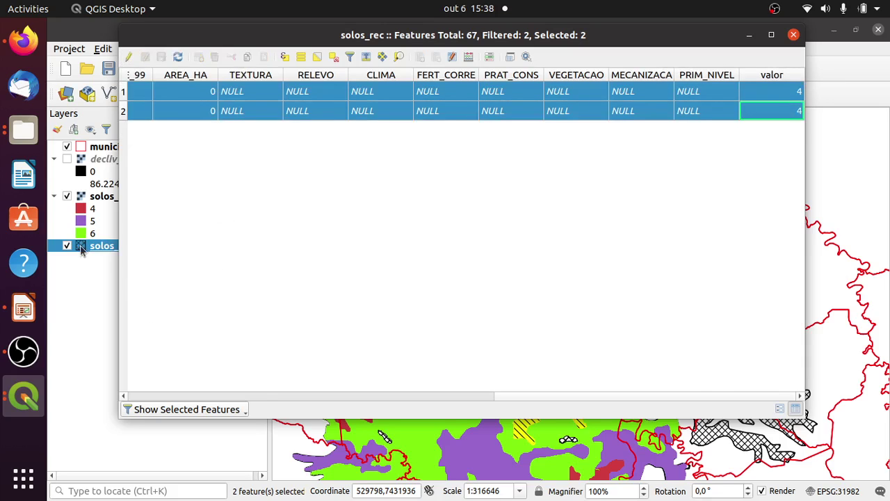
{"action": "left_click", "coordinate": [98, 249]}
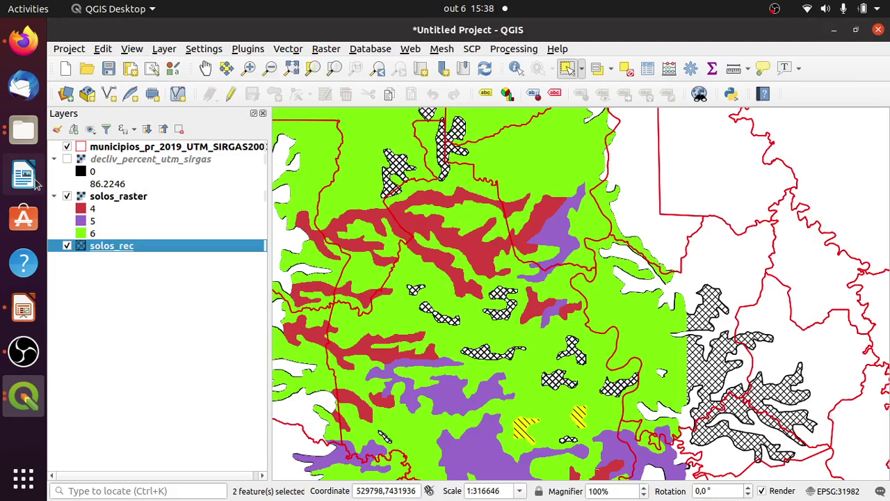
Hide the solos_raster layer and remove it from the project
{"action": "left_click", "coordinate": [67, 198]}
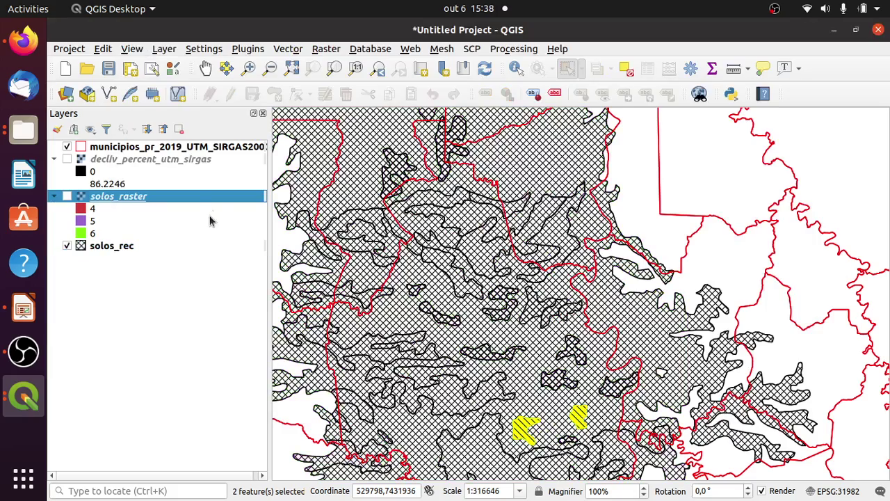
{"action": "left_click", "coordinate": [179, 128]}
{"action": "left_click", "coordinate": [516, 290]}
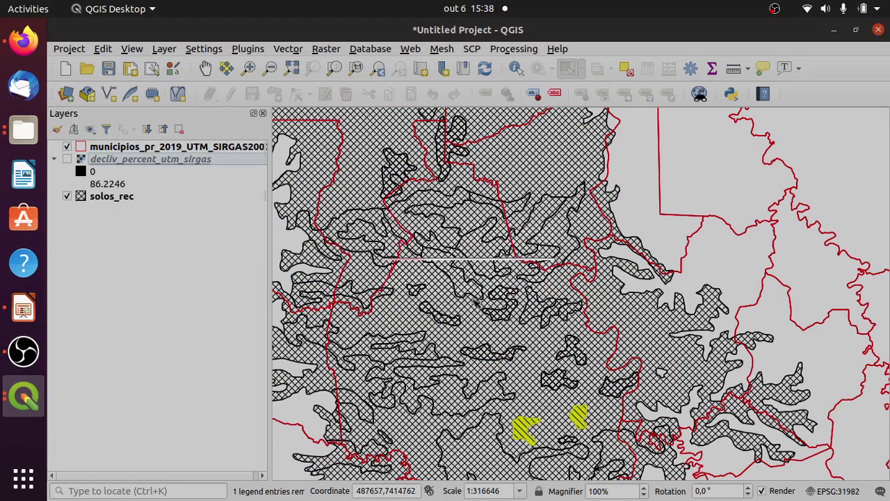
Give solos_rec a categorized symbology based on the valor field and classify its values
{"action": "double_click", "coordinate": [123, 196]}
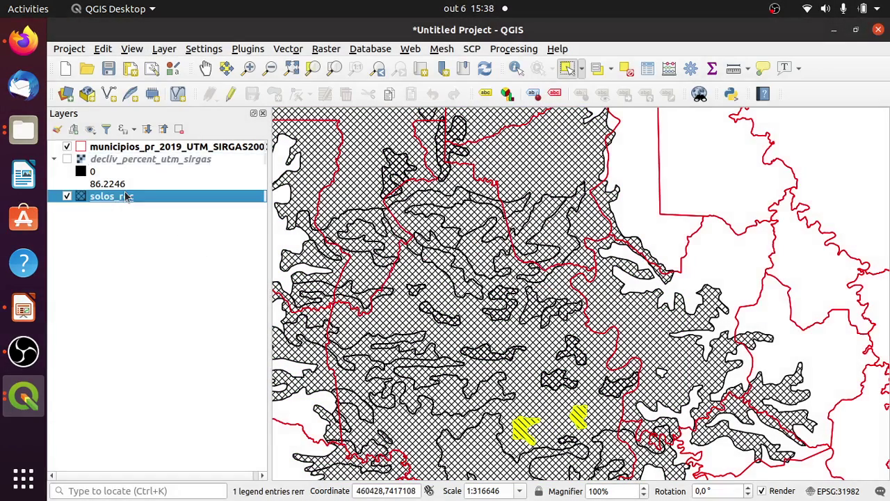
{"action": "left_click", "coordinate": [338, 53]}
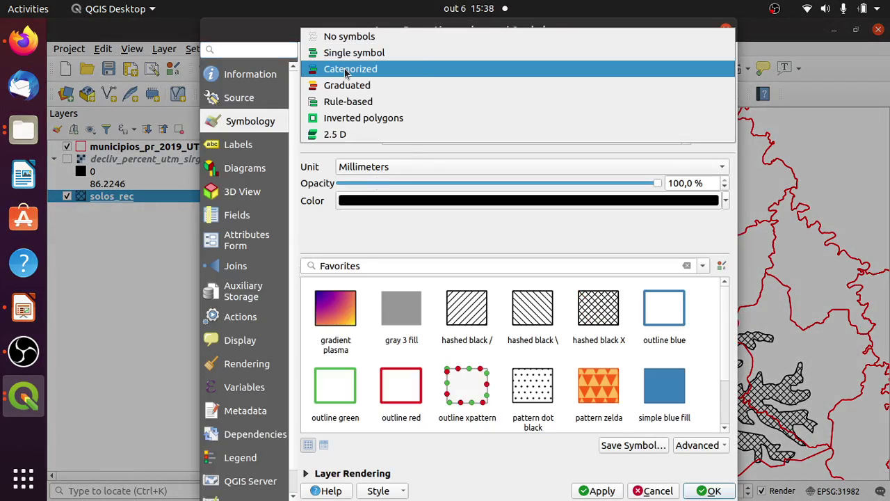
{"action": "left_click", "coordinate": [344, 68]}
{"action": "left_click", "coordinate": [708, 73]}
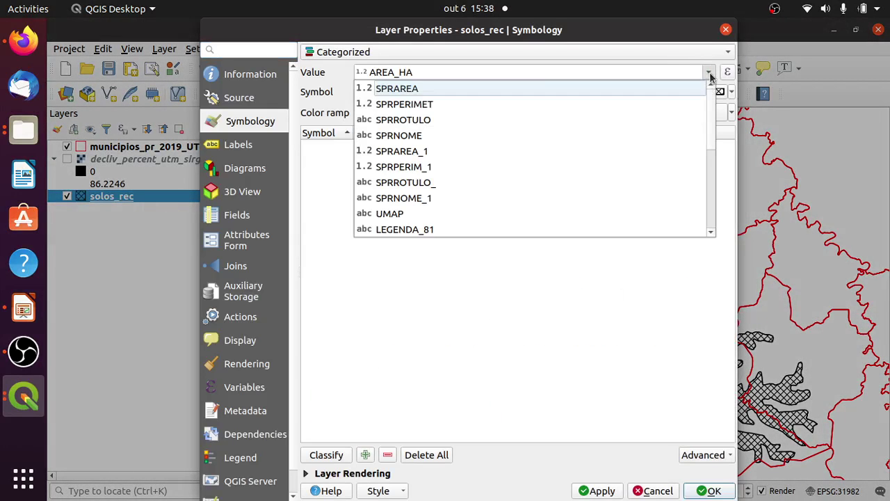
{"action": "scroll", "coordinate": [538, 199], "scroll_direction": "down", "scroll_amount": 5}
{"action": "left_click", "coordinate": [471, 229]}
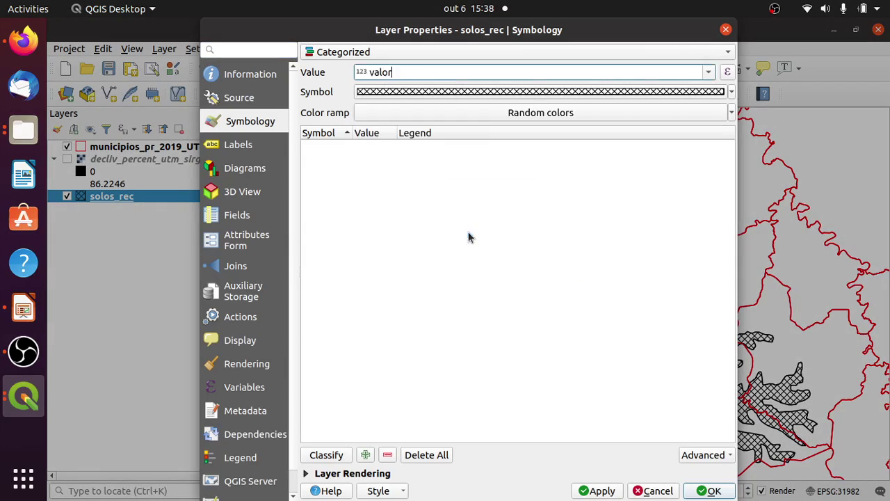
{"action": "left_click", "coordinate": [337, 455]}
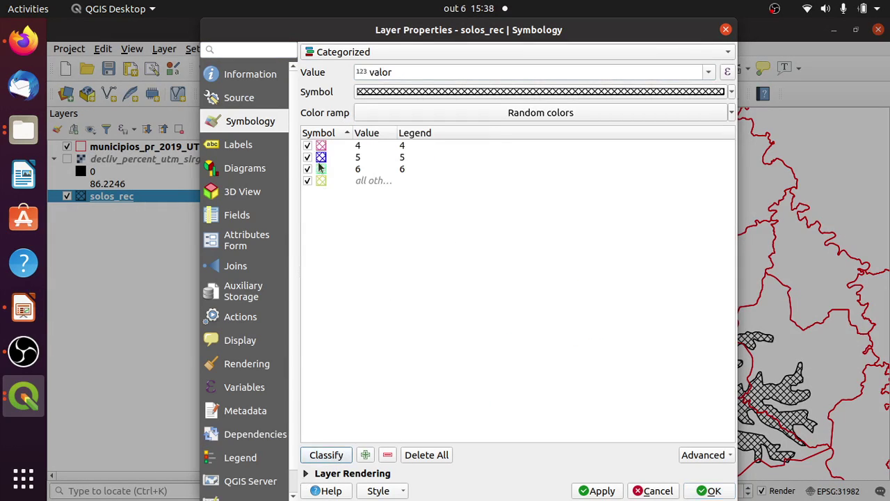
Replace the hatched base symbol of the categories with the solid green simple fill from the favorites
{"action": "left_click", "coordinate": [732, 92]}
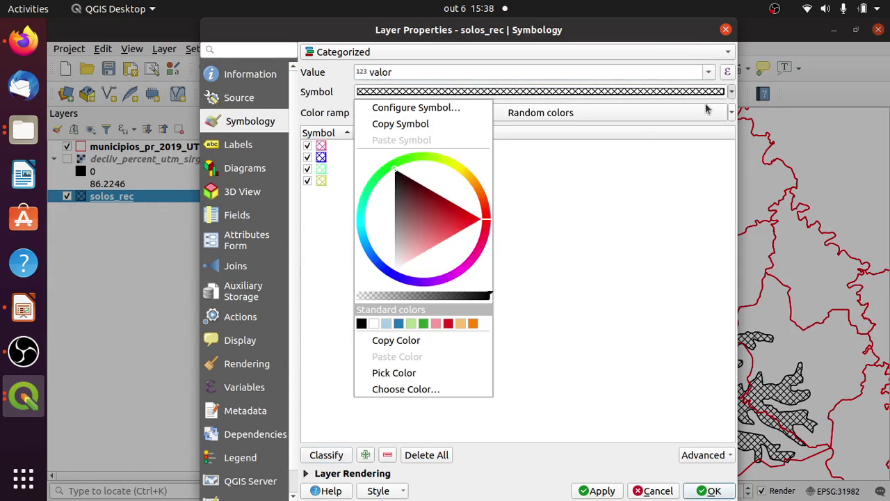
{"action": "left_click", "coordinate": [428, 107]}
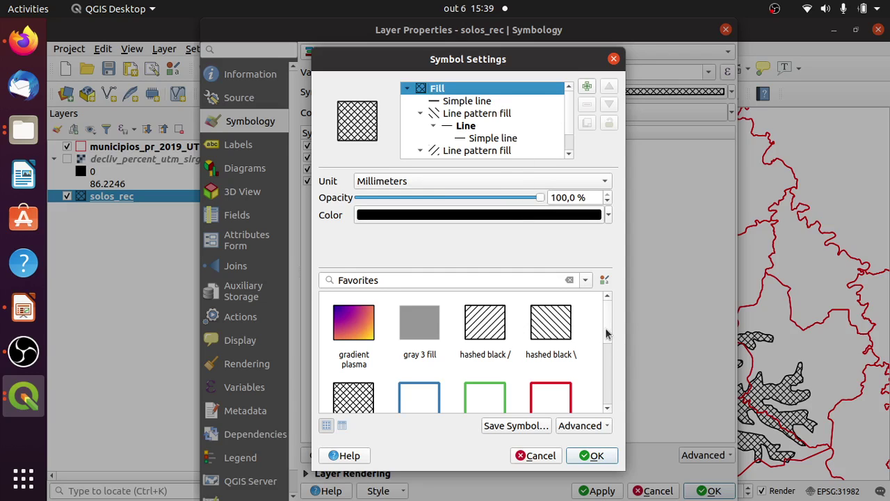
{"action": "scroll", "coordinate": [608, 338], "scroll_direction": "down", "scroll_amount": 5}
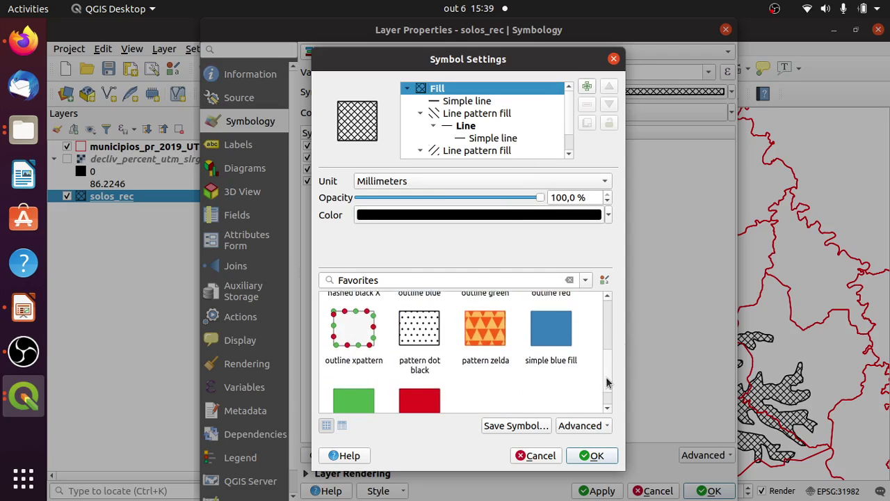
{"action": "left_click", "coordinate": [362, 388]}
{"action": "left_click", "coordinate": [456, 102]}
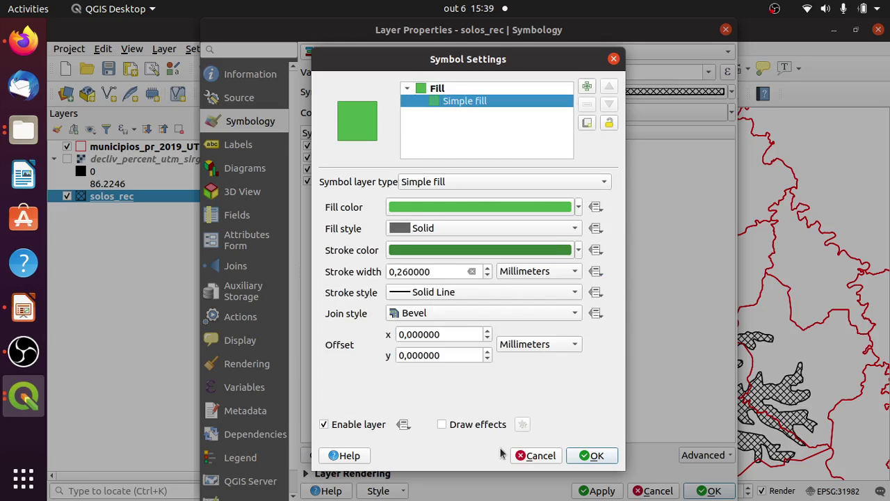
{"action": "left_click", "coordinate": [595, 455]}
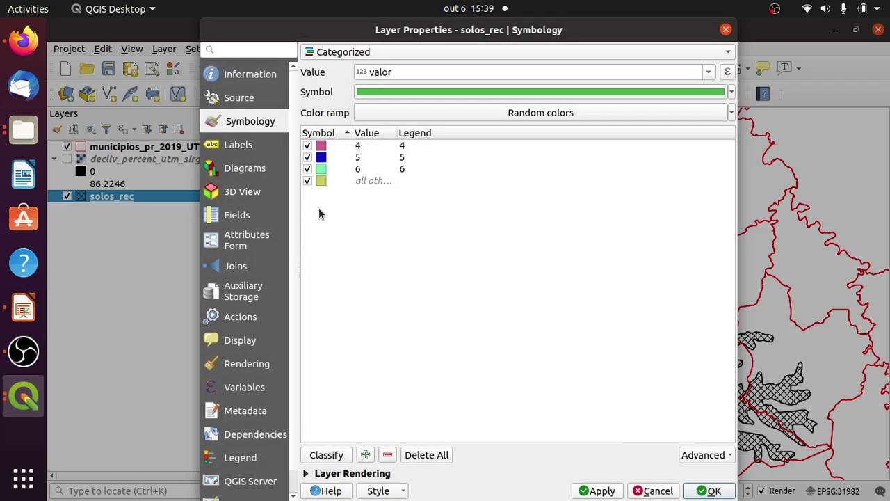
Delete the category for all other values, apply the solos_rec symbology and clear the feature selection
{"action": "double_click", "coordinate": [320, 180]}
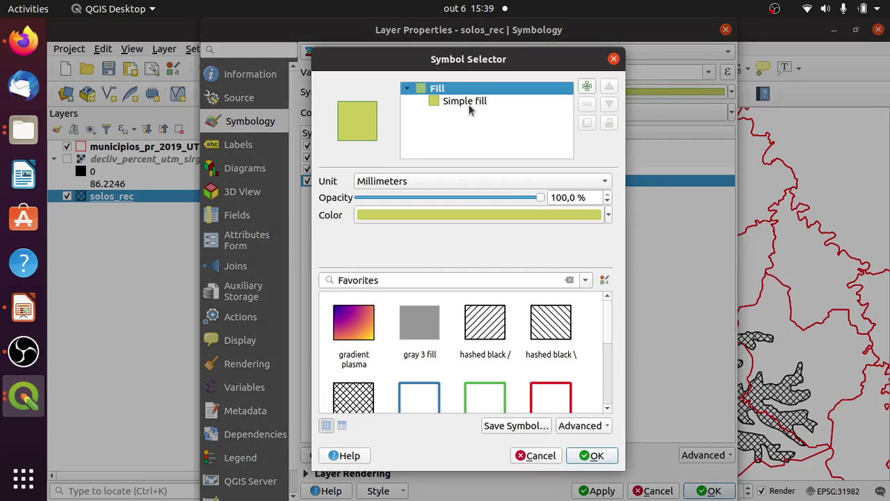
{"action": "left_click", "coordinate": [542, 457]}
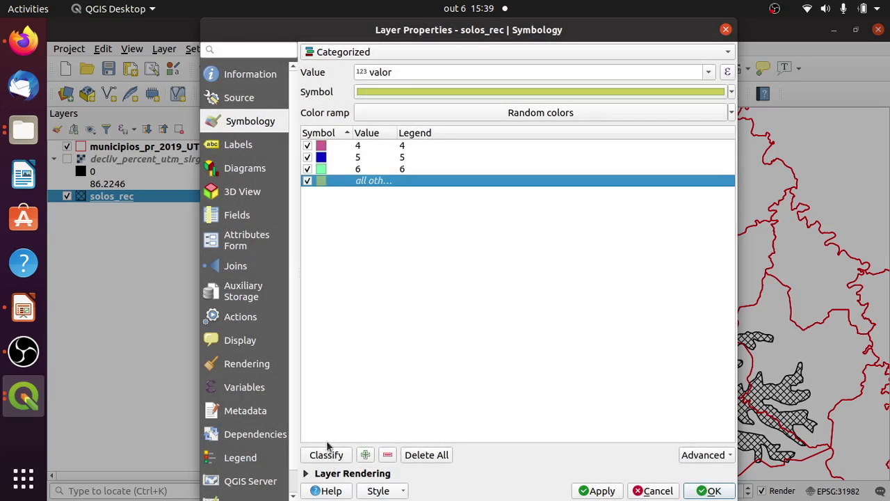
{"action": "left_click", "coordinate": [388, 456]}
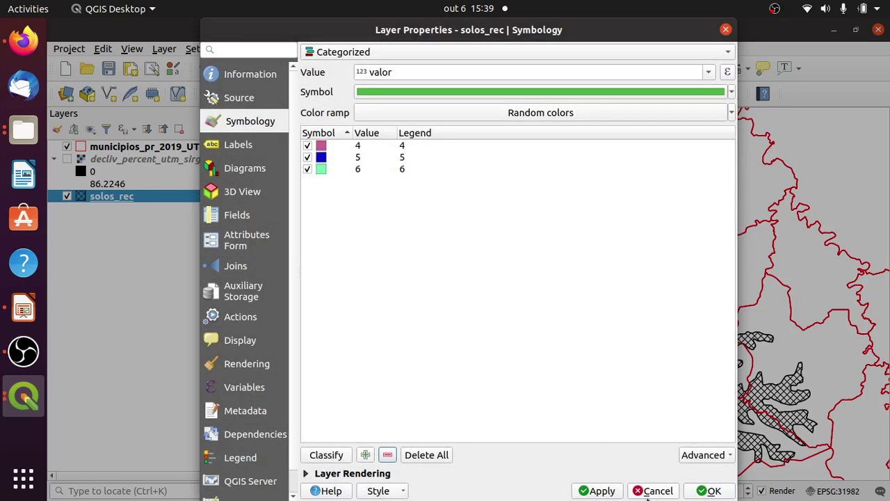
{"action": "left_click", "coordinate": [588, 490]}
{"action": "left_click", "coordinate": [704, 491]}
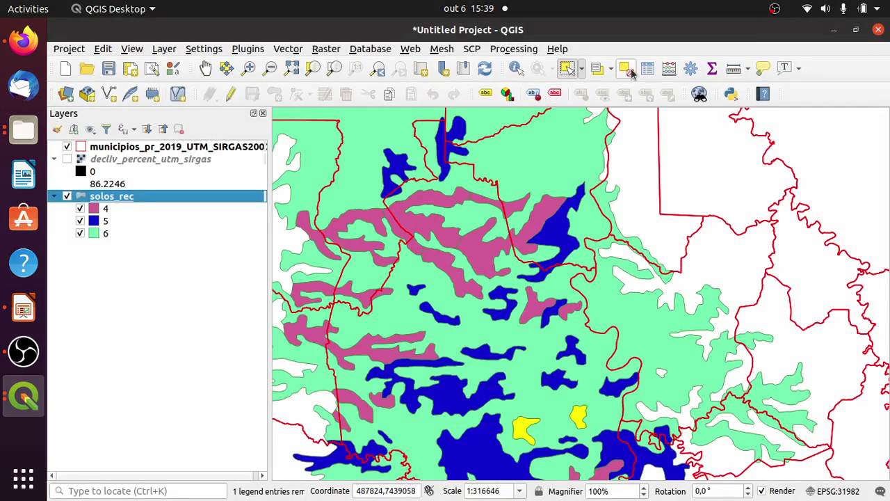
{"action": "left_click", "coordinate": [630, 71]}
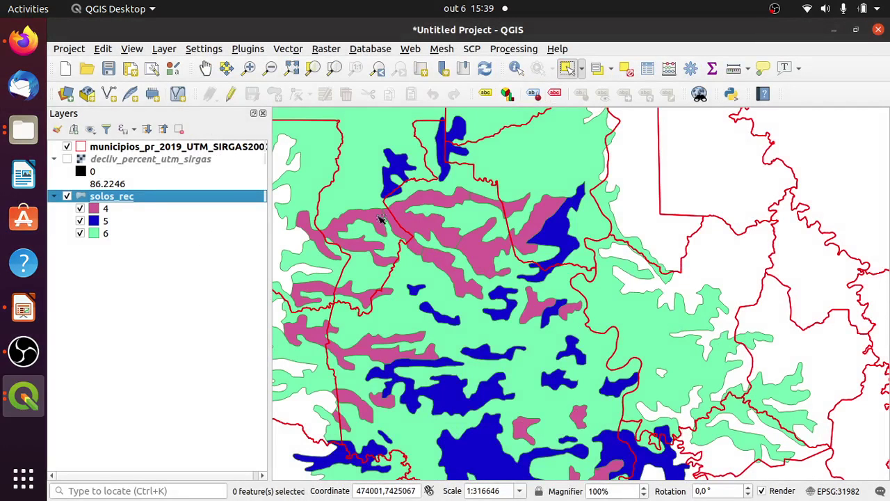
Save the project as proj_inferencia in the Documents/projs_qgis/inferencia folder
{"action": "left_click", "coordinate": [110, 69]}
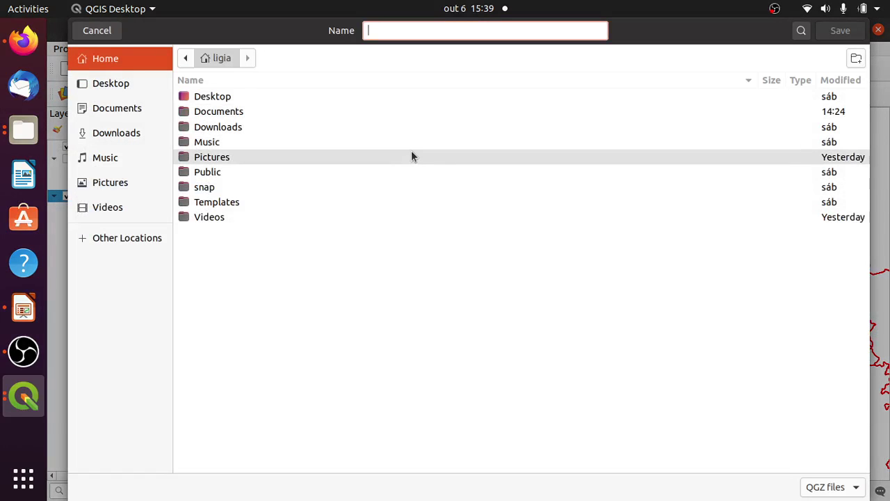
{"action": "double_click", "coordinate": [236, 112]}
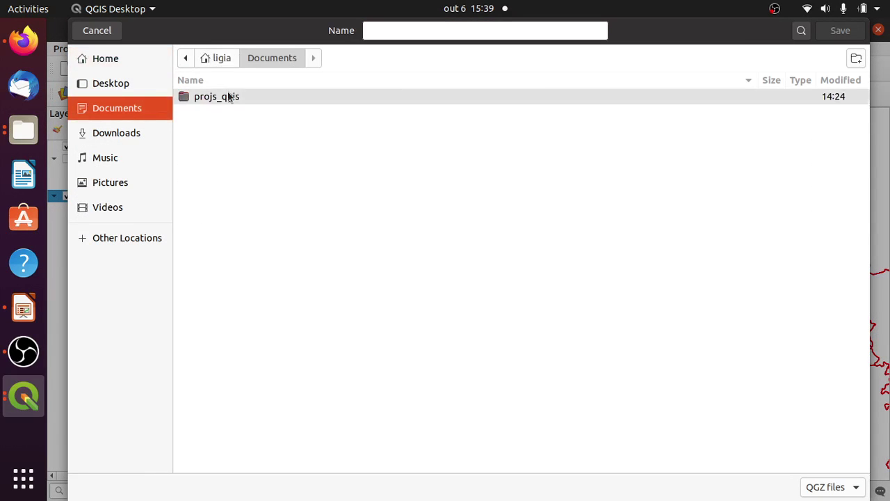
{"action": "double_click", "coordinate": [229, 96]}
{"action": "left_click", "coordinate": [411, 30]}
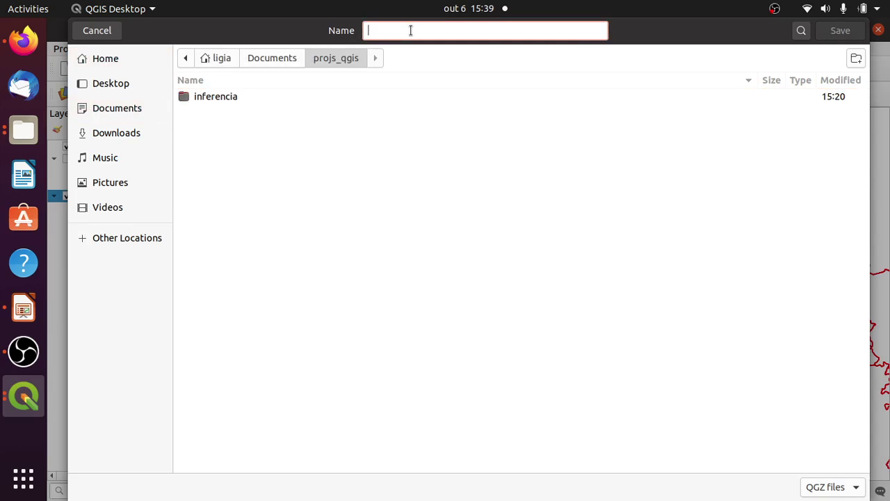
{"action": "double_click", "coordinate": [250, 98]}
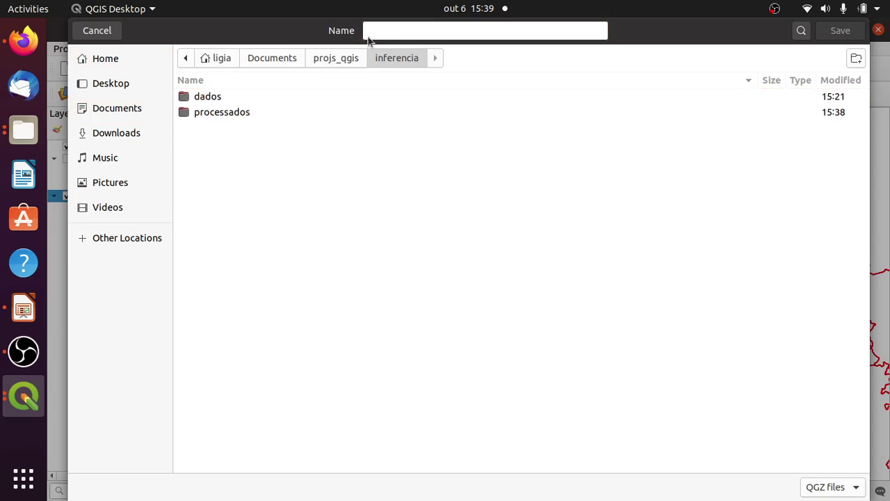
{"action": "left_click", "coordinate": [382, 35]}
{"action": "type", "text": "pri"}
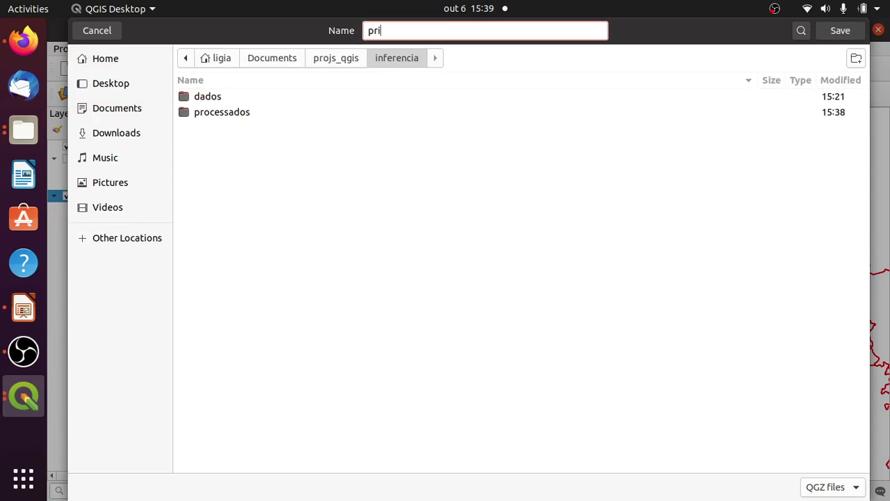
{"action": "key", "text": "BackSpace"}
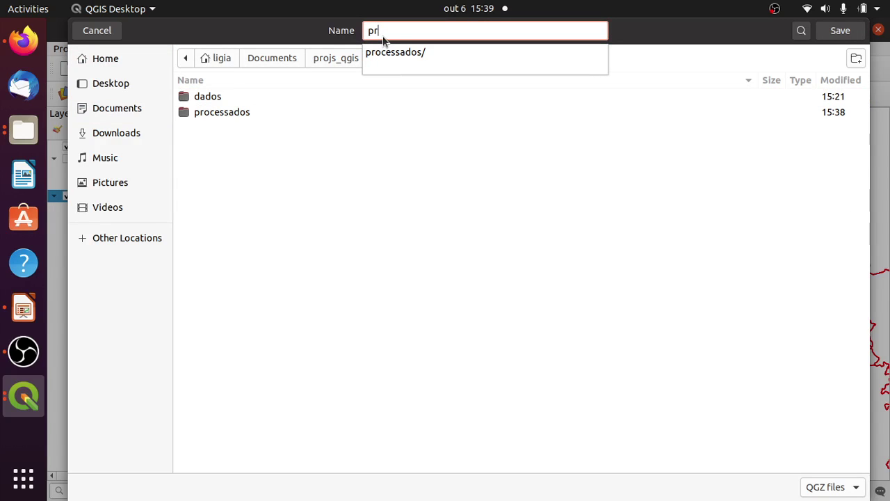
{"action": "type", "text": "oj_inferencia"}
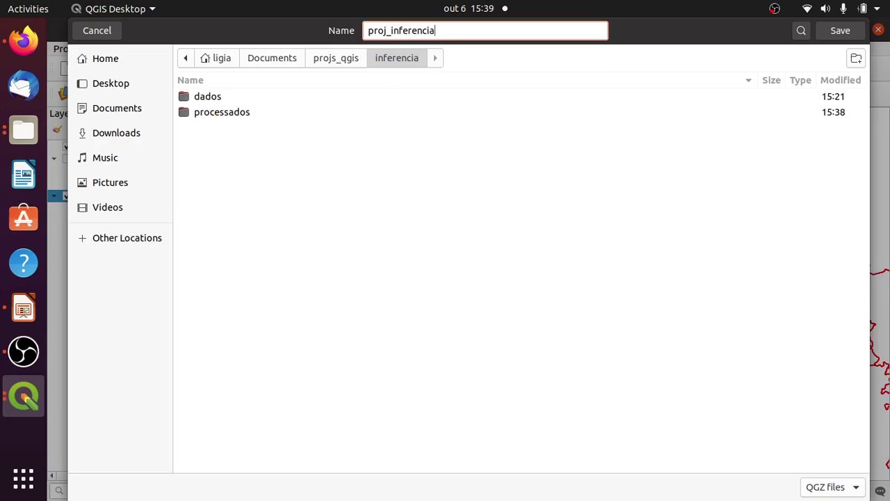
{"action": "key", "text": "Return"}
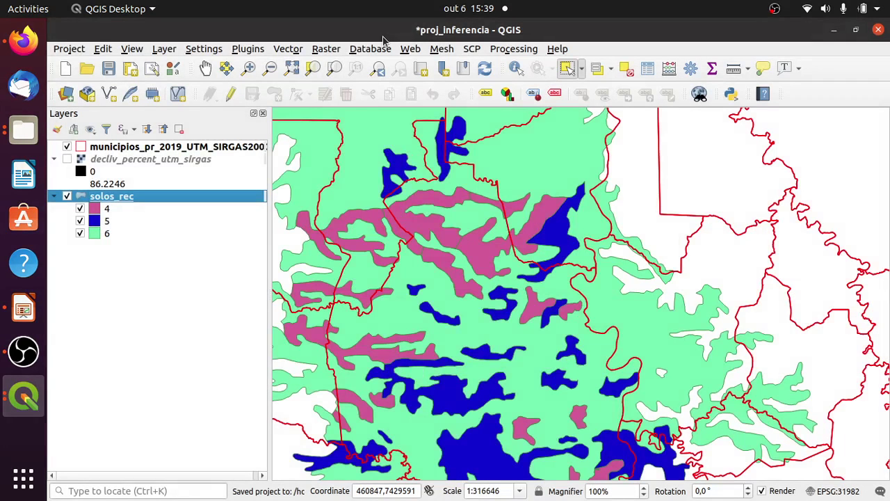
Start Rasterize (Vector to Raster) for solos_rec with valor as the burn-in field
{"action": "left_click", "coordinate": [205, 68]}
{"action": "left_click_drag", "start_coordinate": [492, 324], "coordinate": [500, 185]}
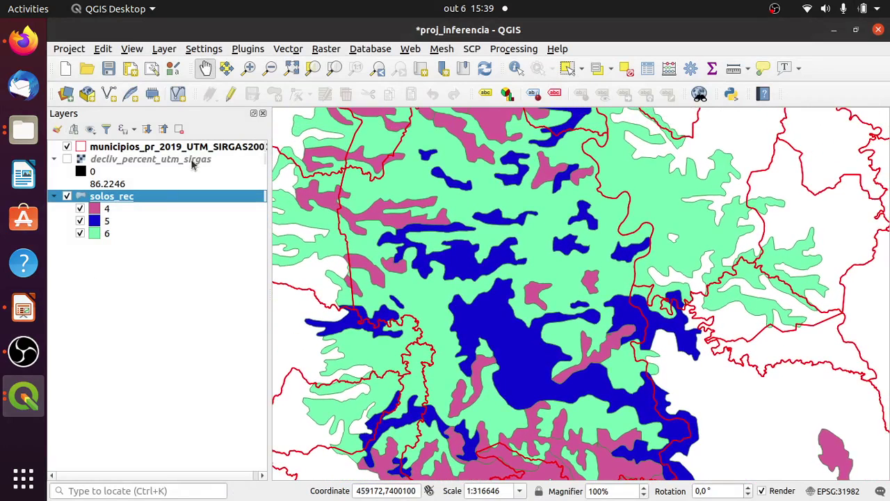
{"action": "left_click", "coordinate": [338, 52]}
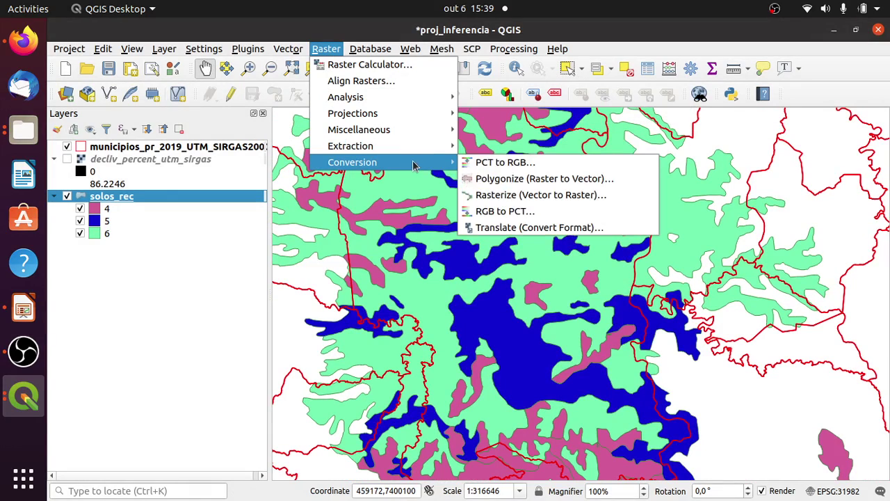
{"action": "mouse_move", "coordinate": [417, 155]}
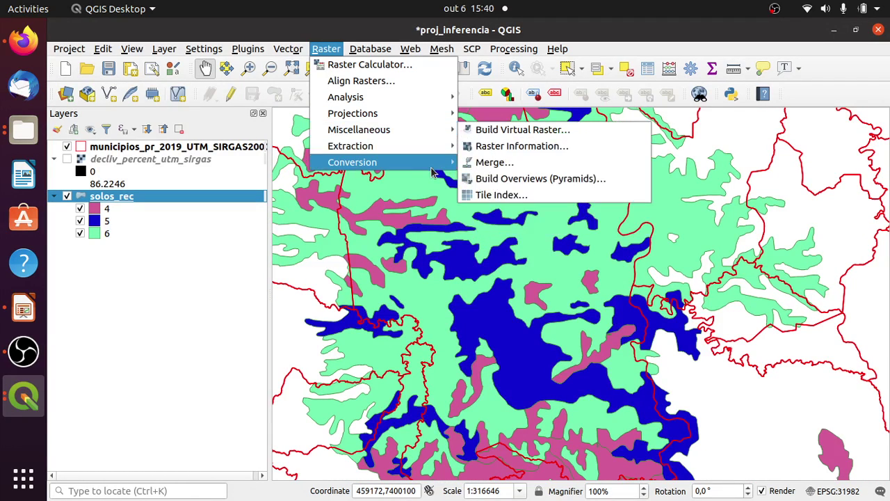
{"action": "left_click", "coordinate": [502, 197]}
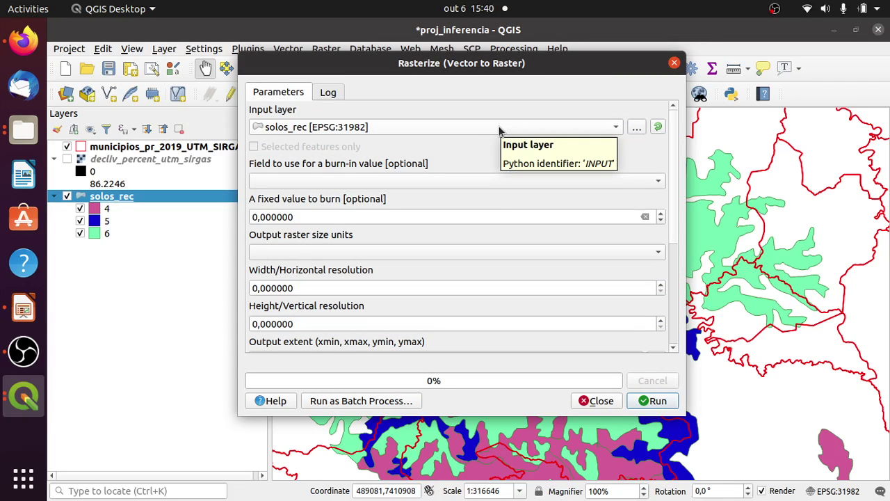
{"action": "left_click", "coordinate": [476, 183]}
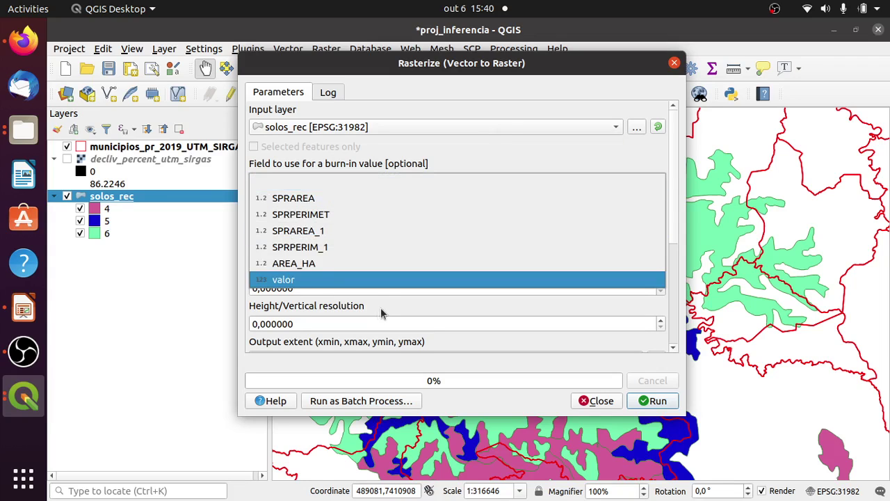
{"action": "left_click", "coordinate": [355, 279]}
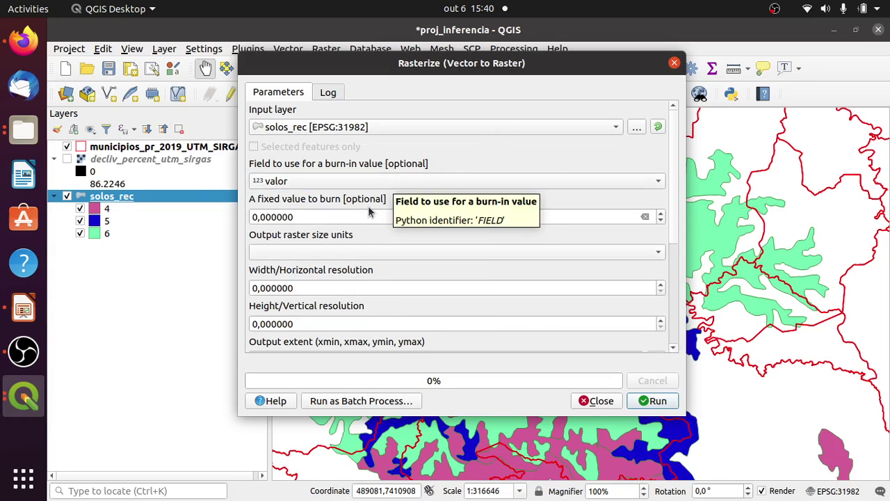
Set the output raster size to georeferenced units with a horizontal and vertical resolution of 30
{"action": "left_click", "coordinate": [369, 251]}
{"action": "left_click", "coordinate": [373, 270]}
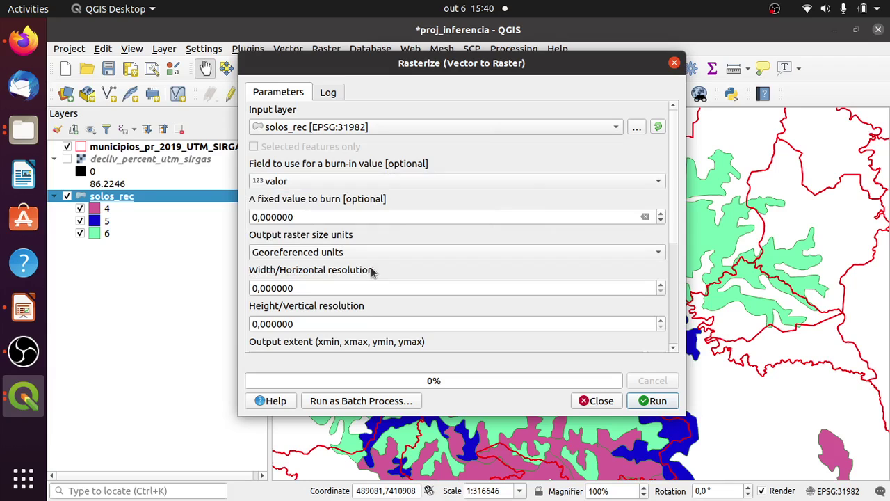
{"action": "left_click", "coordinate": [310, 287]}
{"action": "type", "text": "30"}
{"action": "key", "text": "Tab"}
{"action": "type", "text": "3"}
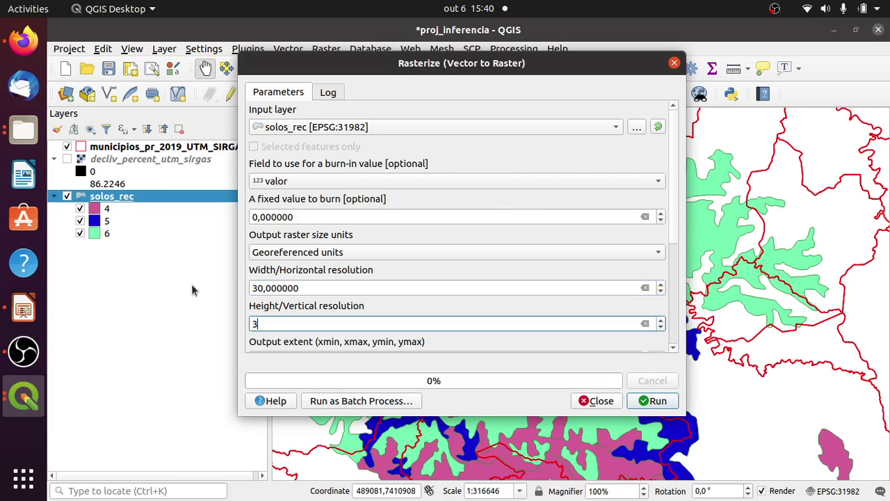
{"action": "type", "text": "0"}
Draw the output extent on the canvas over the main soil area, about x 468471 to 513544 and y 7371448 to 7437801
{"action": "left_click_drag", "start_coordinate": [674, 213], "coordinate": [679, 257]}
{"action": "left_click_drag", "start_coordinate": [565, 67], "coordinate": [362, 59]}
{"action": "scroll", "coordinate": [653, 330], "scroll_direction": "down", "scroll_amount": 1}
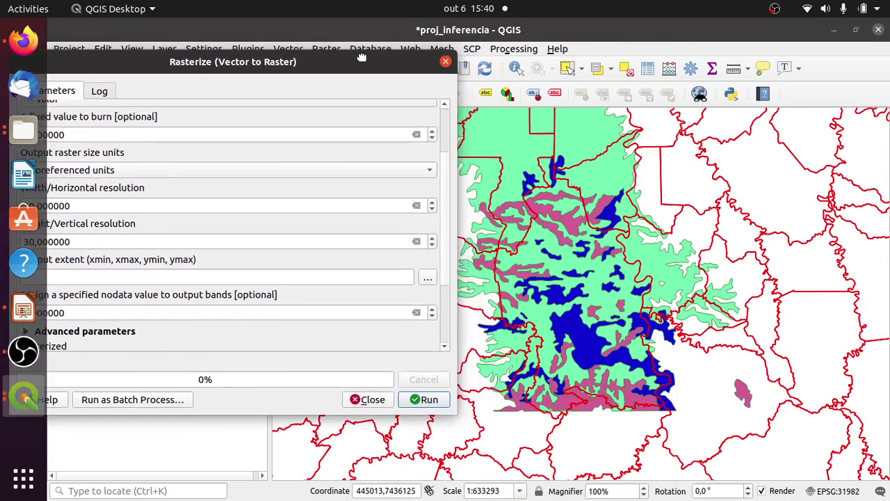
{"action": "left_click", "coordinate": [427, 277]}
{"action": "left_click", "coordinate": [456, 296]}
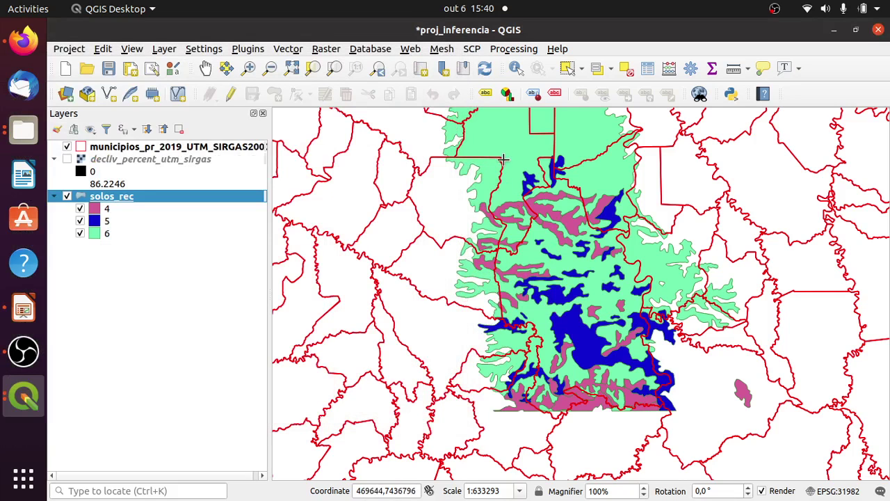
{"action": "left_click_drag", "start_coordinate": [499, 156], "coordinate": [674, 413]}
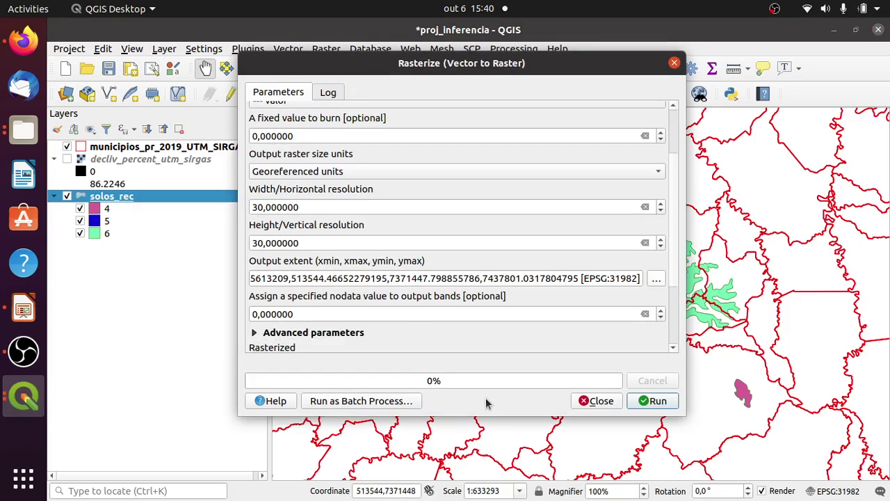
Assign -99 as the nodata value for the output bands of the rasterization
{"action": "scroll", "coordinate": [672, 266], "scroll_direction": "down", "scroll_amount": 3}
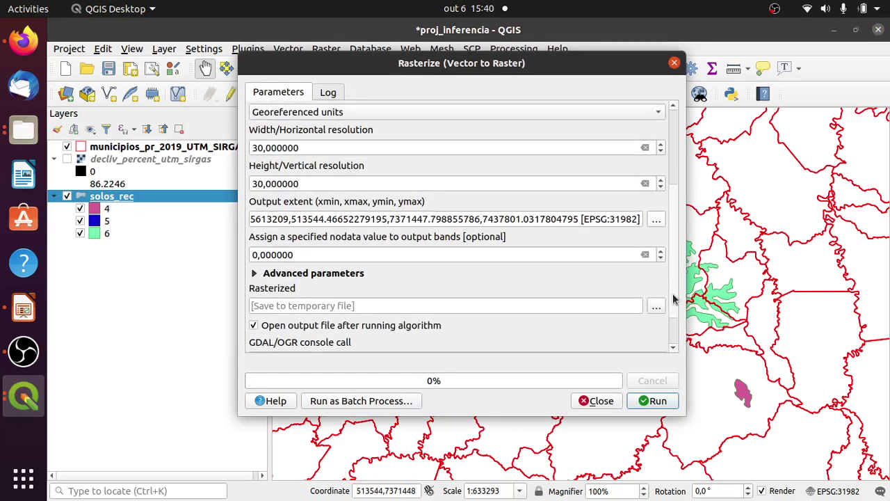
{"action": "double_click", "coordinate": [299, 230]}
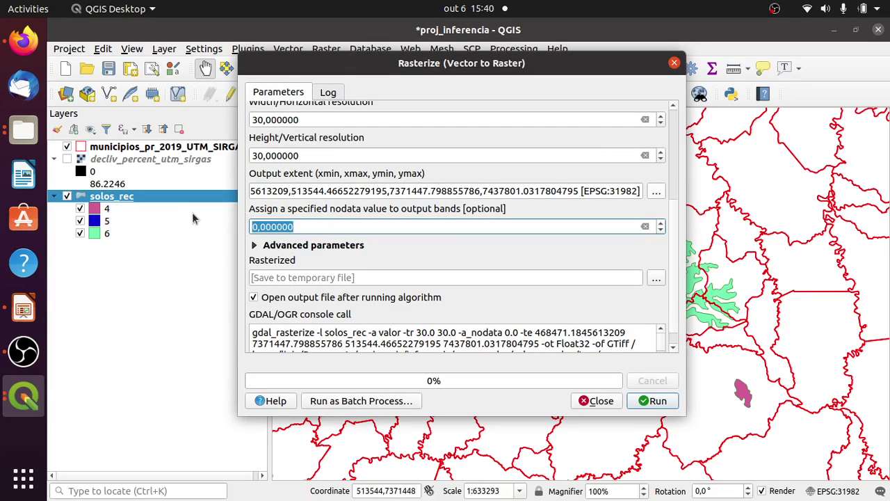
{"action": "type", "text": "-99"}
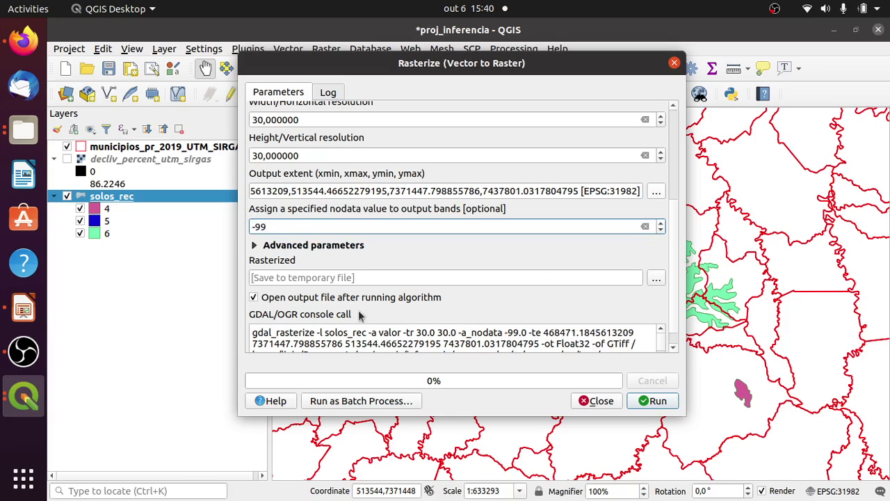
Set the rasterized output file to solos_raster2.tif in the processados folder and run the rasterization
{"action": "left_click", "coordinate": [656, 277]}
{"action": "left_click", "coordinate": [703, 302]}
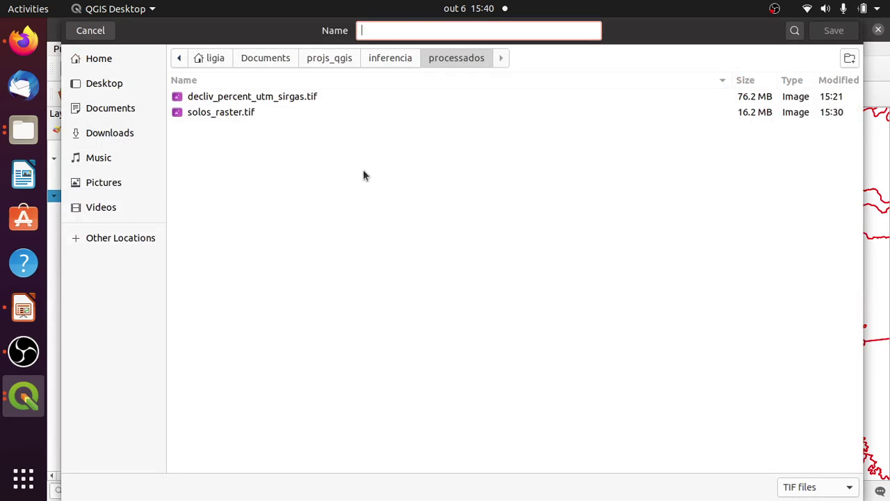
{"action": "type", "text": "solos"}
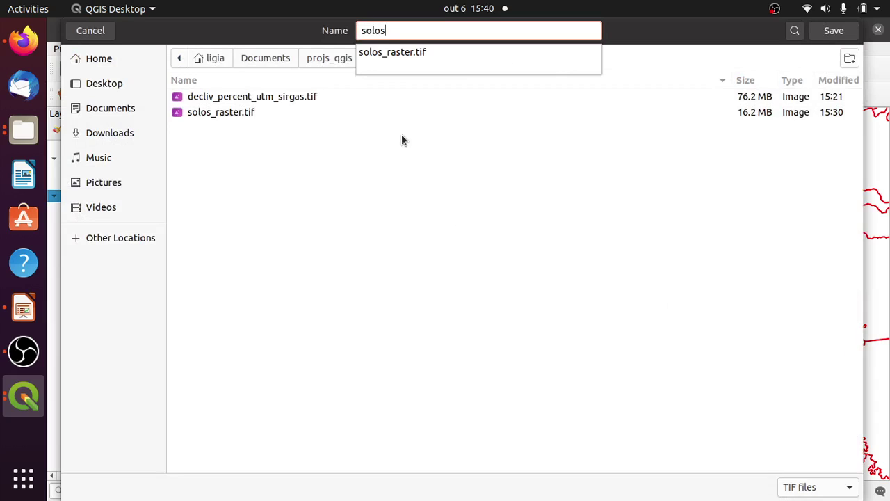
{"action": "type", "text": "_raster2.tif"}
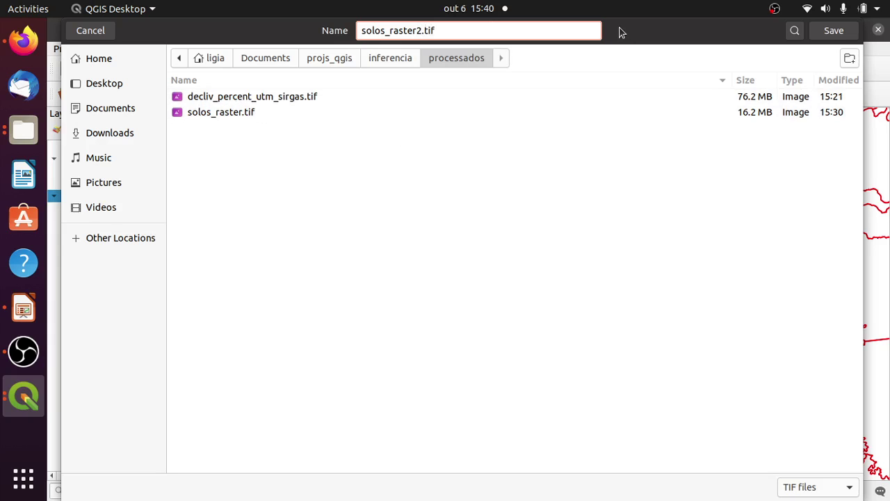
{"action": "left_click", "coordinate": [838, 32]}
{"action": "scroll", "coordinate": [625, 312], "scroll_direction": "down", "scroll_amount": 1}
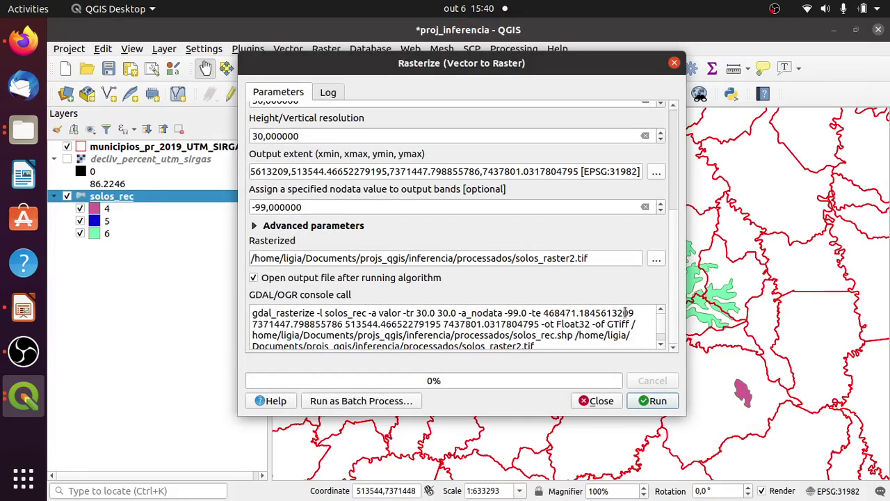
{"action": "left_click", "coordinate": [654, 401]}
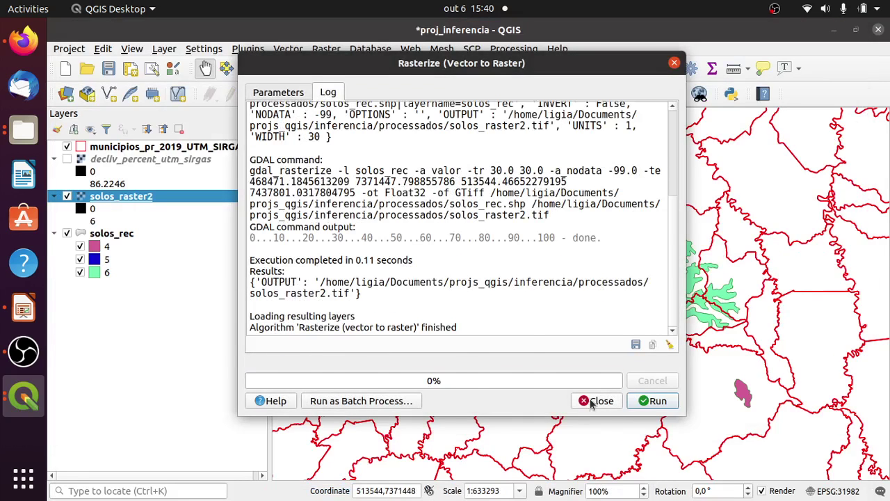
{"action": "left_click", "coordinate": [596, 402]}
Hide solos_rec and classify solos_raster2 with the Paletted/Unique values renderer
{"action": "left_click", "coordinate": [67, 233]}
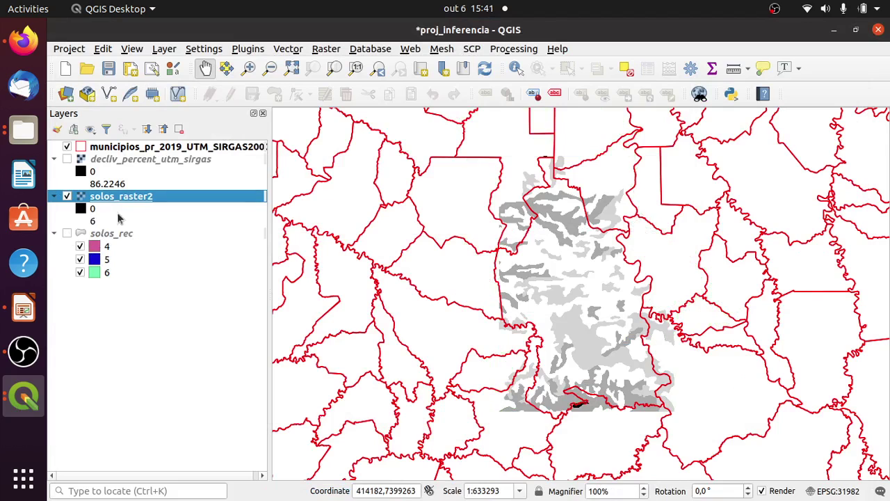
{"action": "double_click", "coordinate": [129, 198]}
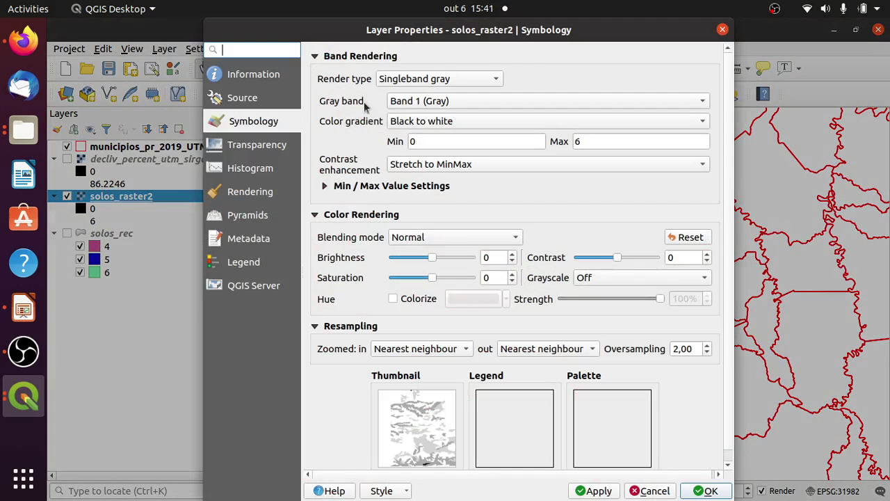
{"action": "left_click", "coordinate": [406, 80]}
{"action": "left_click", "coordinate": [446, 63]}
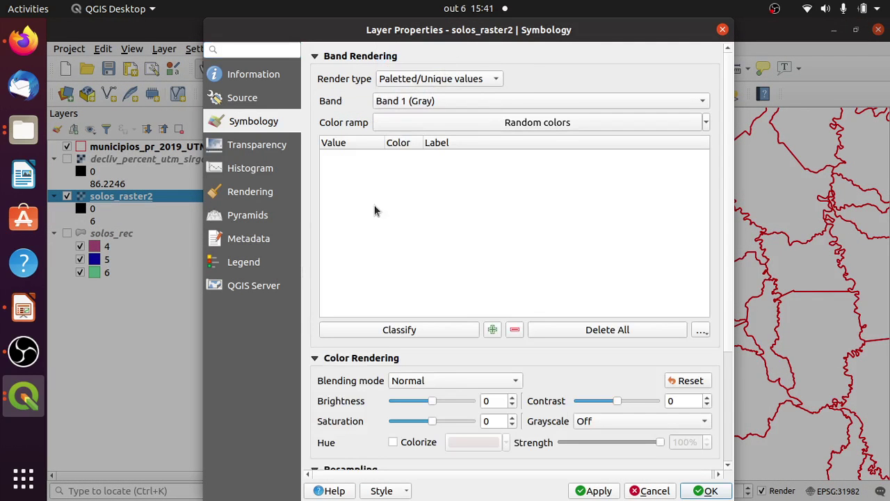
{"action": "left_click", "coordinate": [398, 330]}
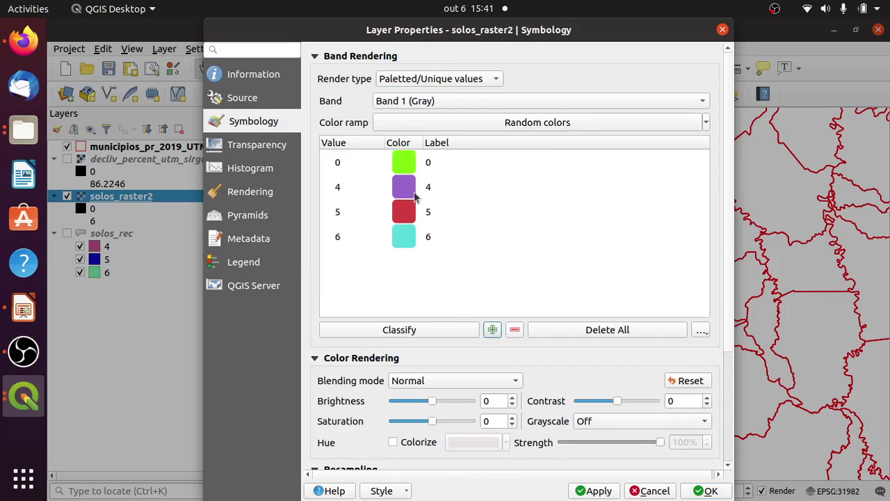
Delete the class for value 0 from solos_raster2 and recolor class 6 yellow, applying the symbology
{"action": "left_click", "coordinate": [406, 164]}
{"action": "left_click", "coordinate": [515, 330]}
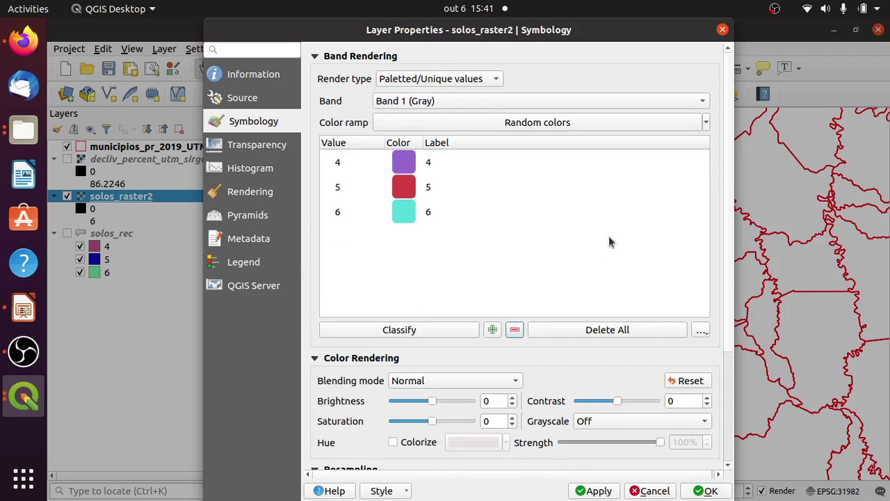
{"action": "double_click", "coordinate": [404, 212]}
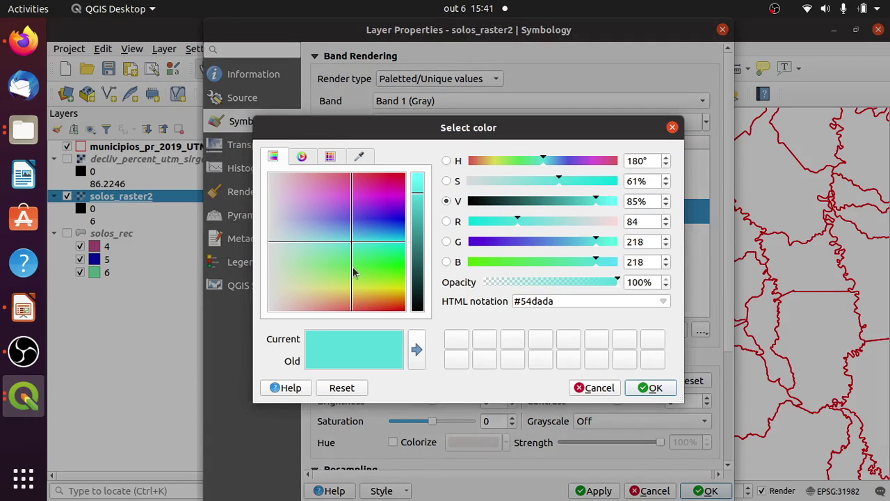
{"action": "left_click_drag", "start_coordinate": [352, 272], "coordinate": [401, 294]}
{"action": "left_click", "coordinate": [654, 388]}
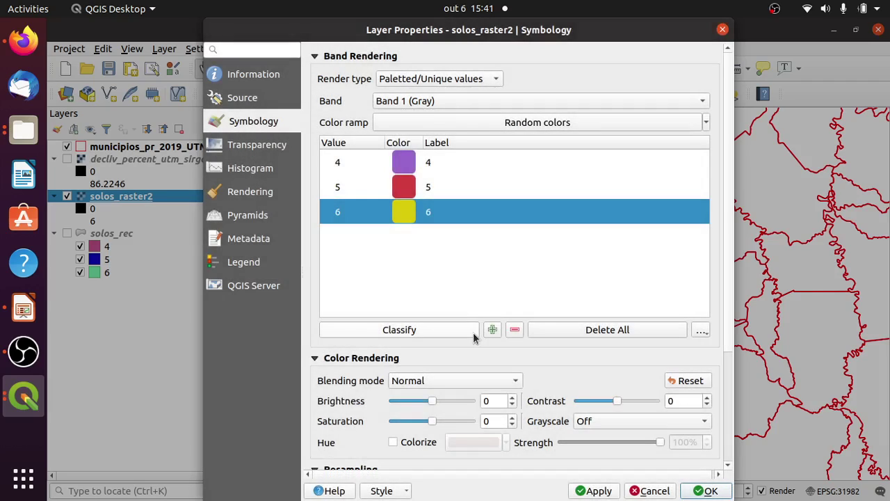
{"action": "left_click", "coordinate": [703, 491]}
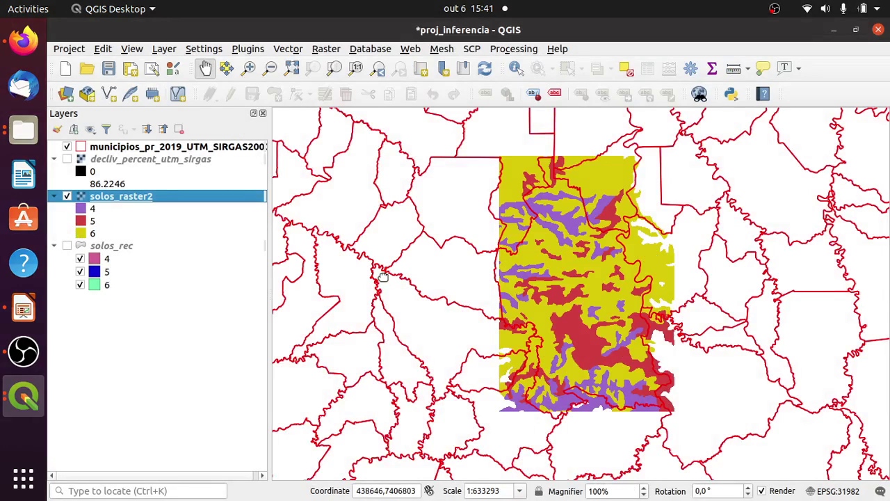
Remove the solos_rec layer from the project
{"action": "left_click", "coordinate": [122, 250]}
{"action": "left_click", "coordinate": [179, 128]}
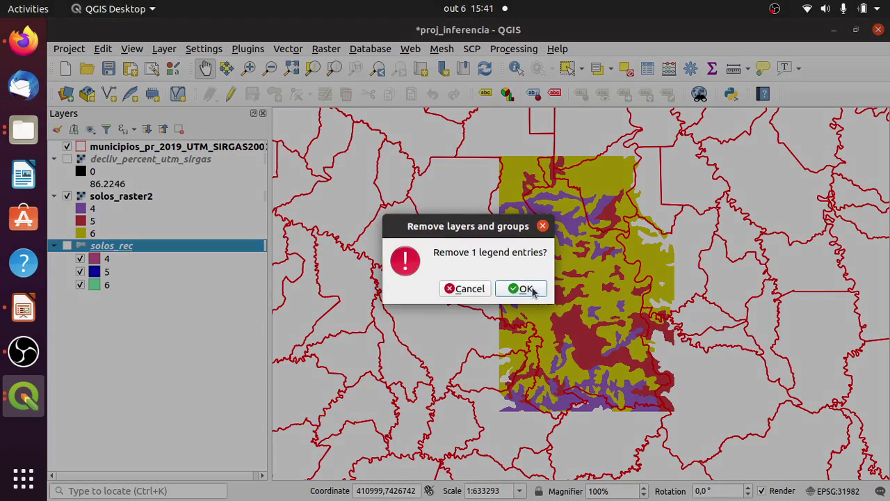
{"action": "left_click", "coordinate": [526, 289]}
Switch to the Files window, permanently delete solos_raster.tif from the inferencia/processados folder, and return to QGIS
{"action": "key", "text": "alt+Tab"}
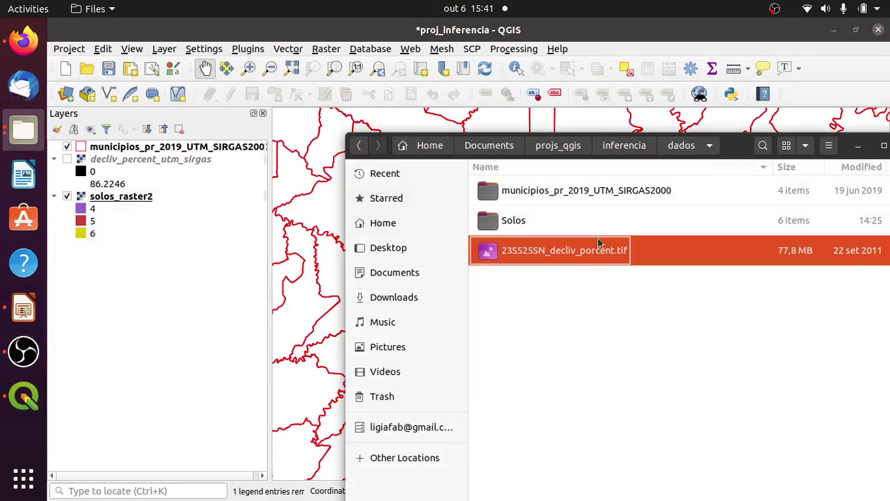
{"action": "left_click", "coordinate": [616, 146]}
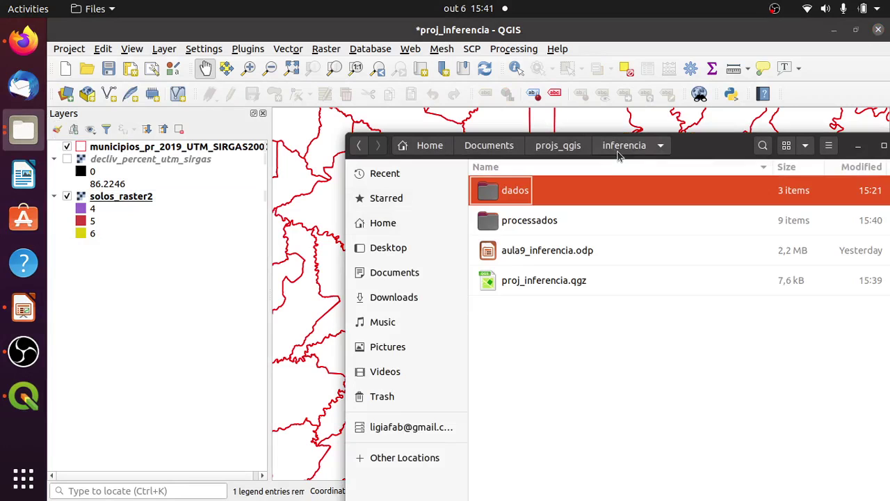
{"action": "double_click", "coordinate": [601, 221]}
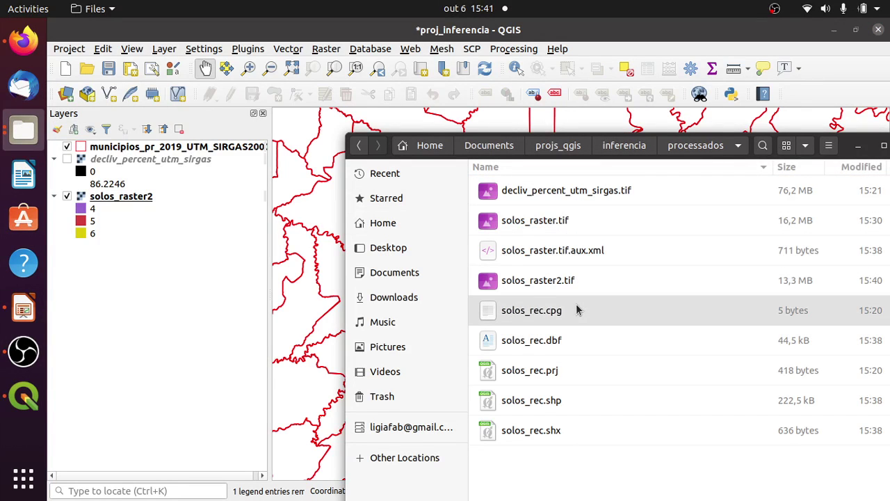
{"action": "left_click", "coordinate": [486, 221]}
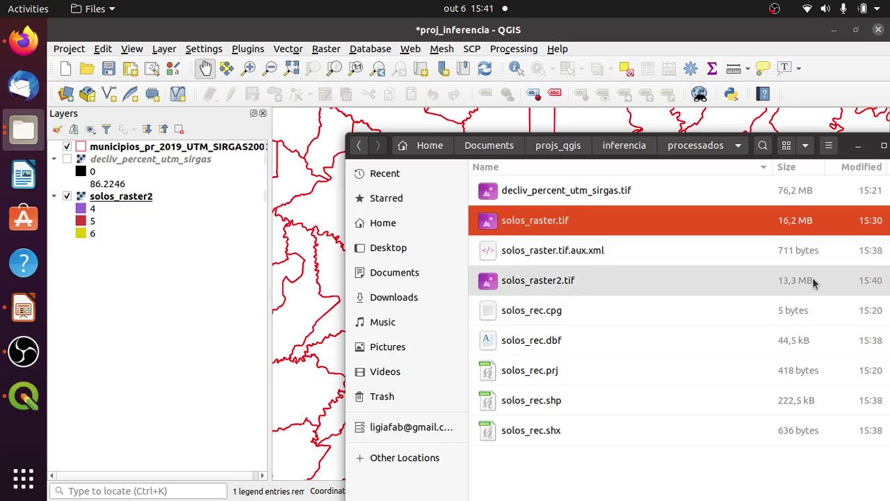
{"action": "key", "text": "shift+Delete"}
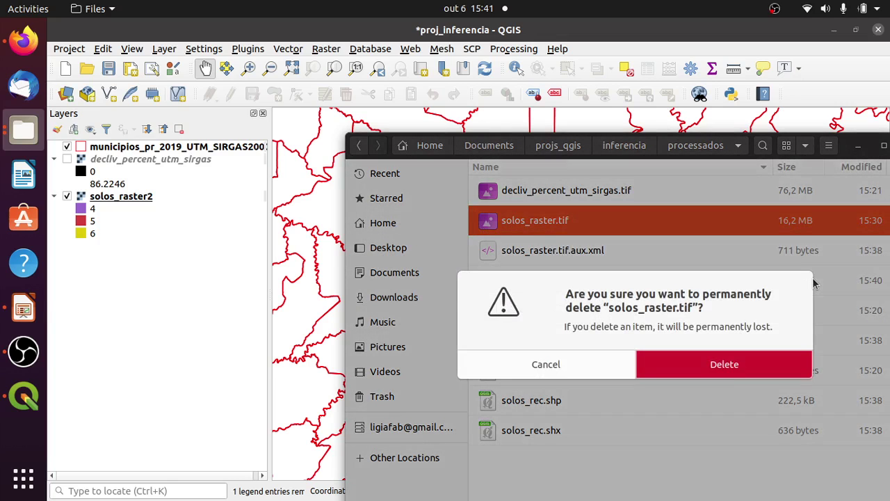
{"action": "key", "text": "Return"}
{"action": "key", "text": "alt+Tab"}
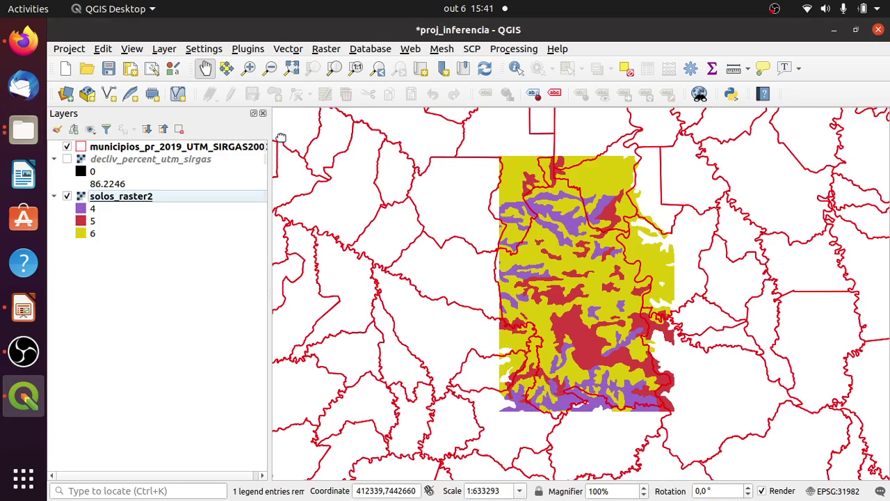
Hide the municipios layer, show decliv_percent_utm_sirgas, and move solos_raster2 above it in the layer order
{"action": "left_click", "coordinate": [67, 147]}
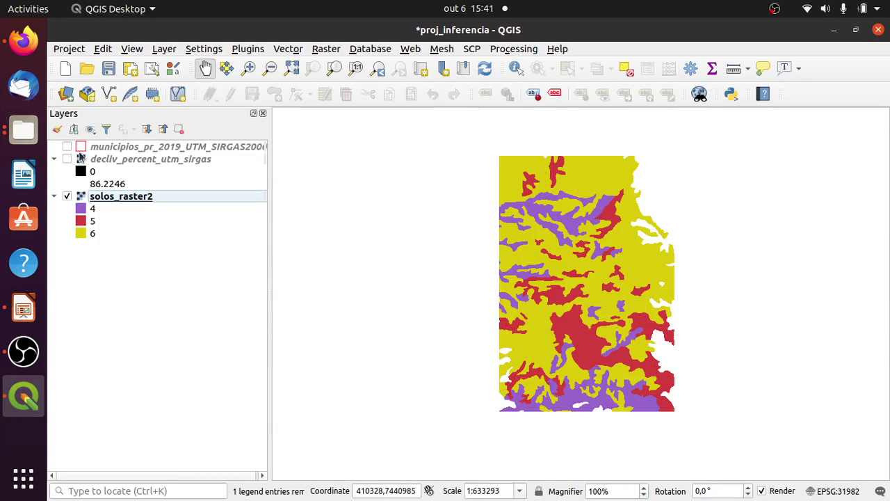
{"action": "left_click", "coordinate": [67, 159]}
{"action": "left_click", "coordinate": [67, 159]}
{"action": "left_click", "coordinate": [67, 160]}
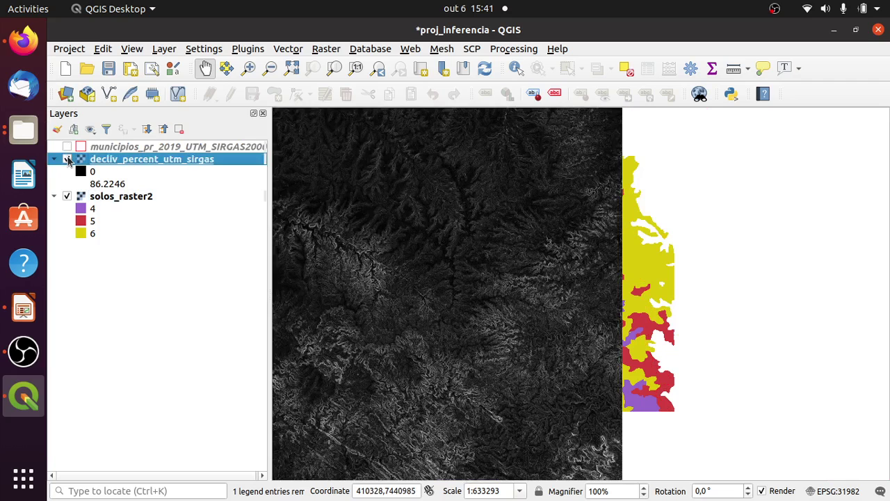
{"action": "left_click_drag", "start_coordinate": [85, 203], "coordinate": [112, 153]}
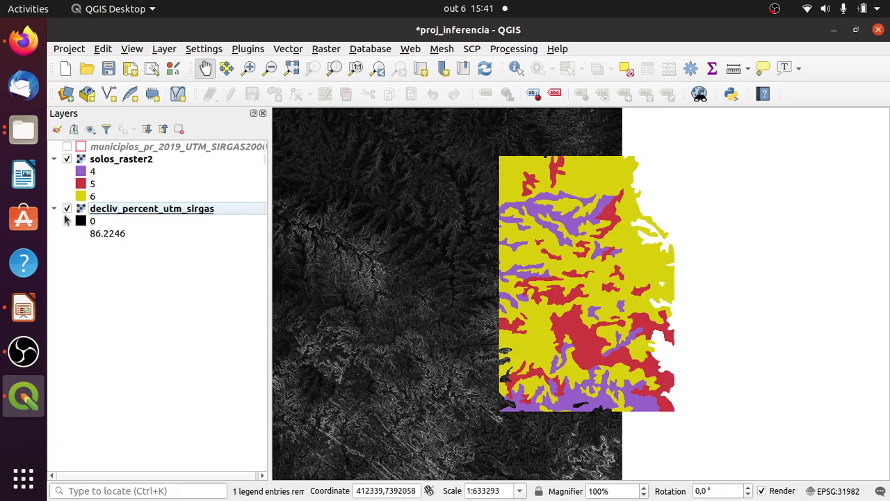
Copy all the Boolean rules from the No QGis slide of aula9_inferencia.odp in LibreOffice Impress and return to QGIS
{"action": "left_click", "coordinate": [23, 308]}
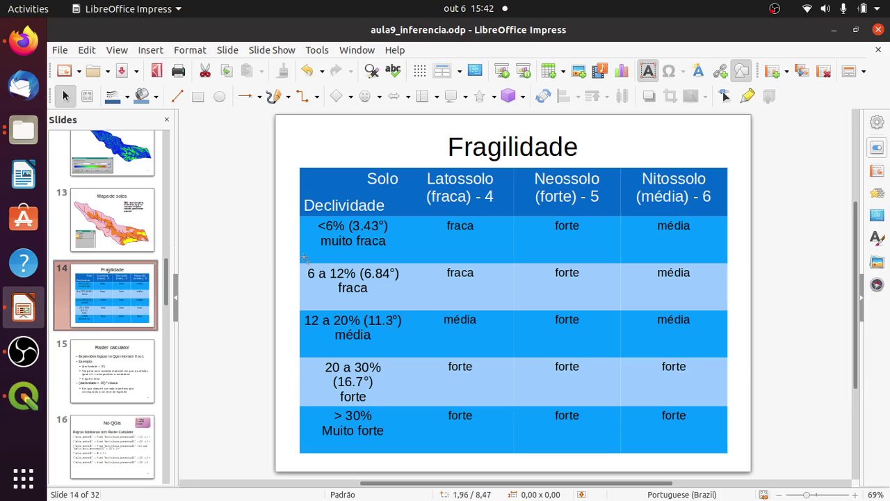
{"action": "left_click", "coordinate": [138, 387]}
{"action": "left_click", "coordinate": [126, 448]}
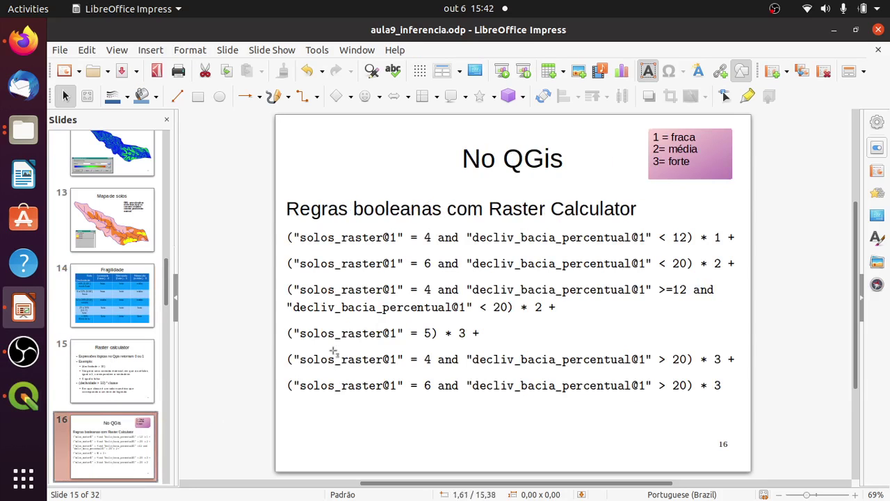
{"action": "left_click", "coordinate": [367, 239]}
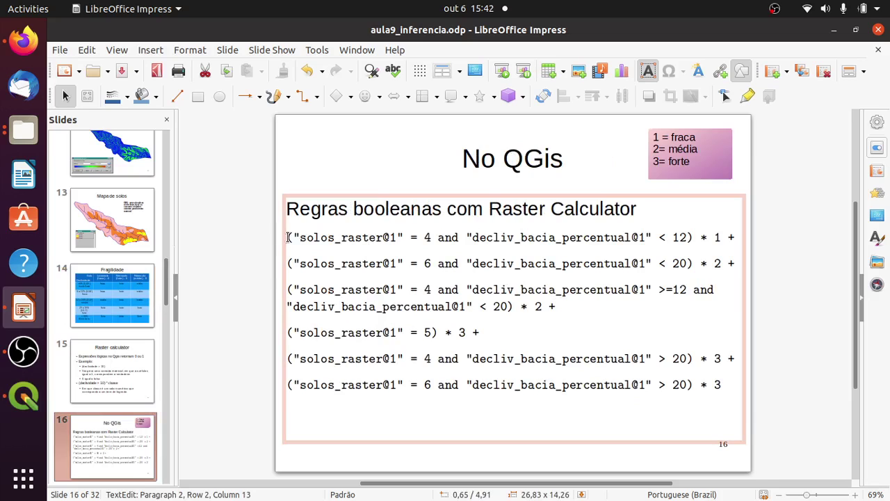
{"action": "left_click_drag", "start_coordinate": [288, 237], "coordinate": [724, 384]}
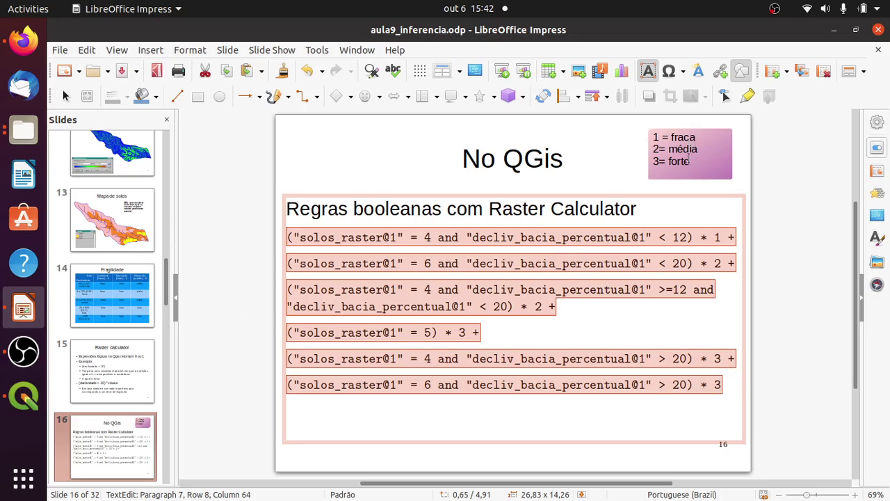
{"action": "left_click", "coordinate": [151, 283]}
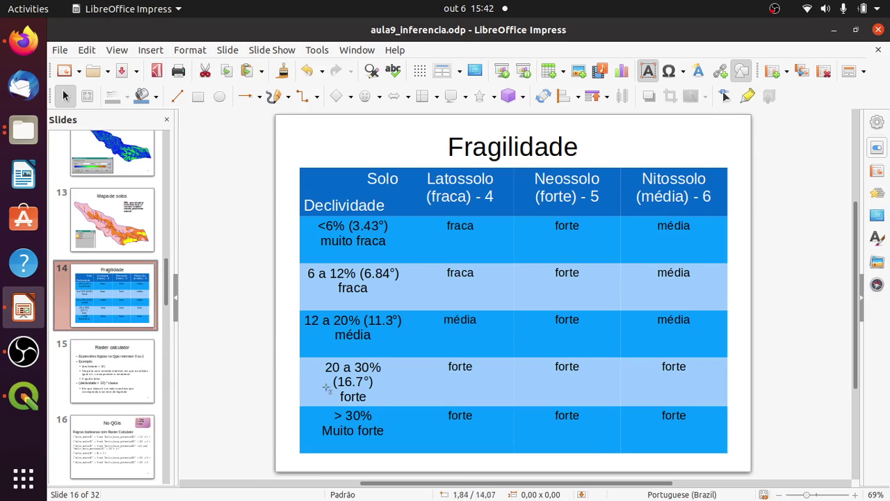
{"action": "left_click", "coordinate": [24, 40]}
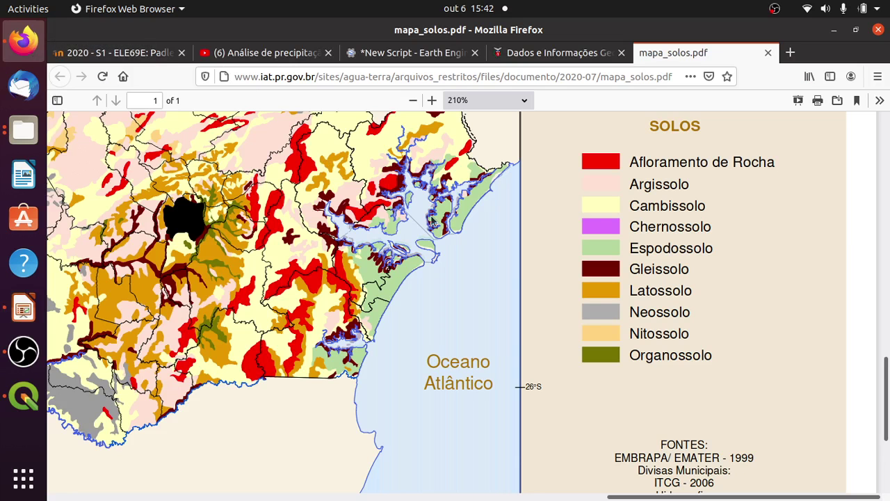
{"action": "left_click", "coordinate": [24, 396]}
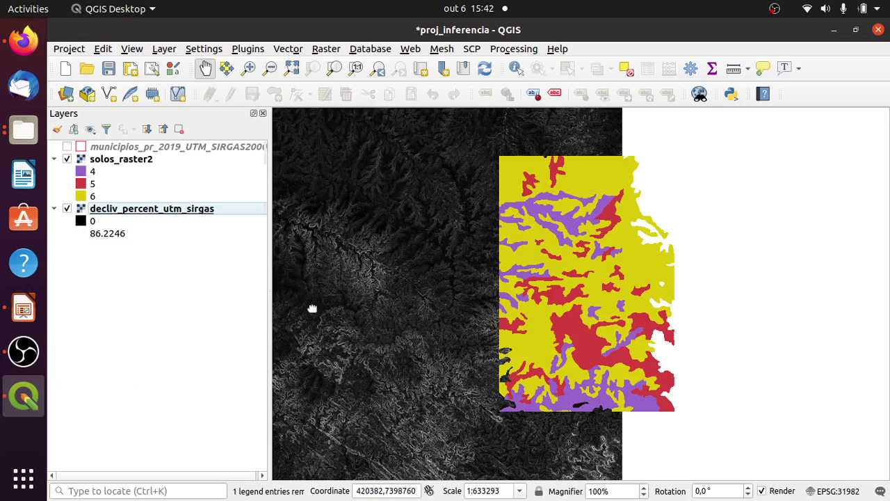
Open the Raster Calculator and paste the copied Boolean rules as its expression
{"action": "left_click", "coordinate": [327, 49]}
{"action": "left_click", "coordinate": [359, 61]}
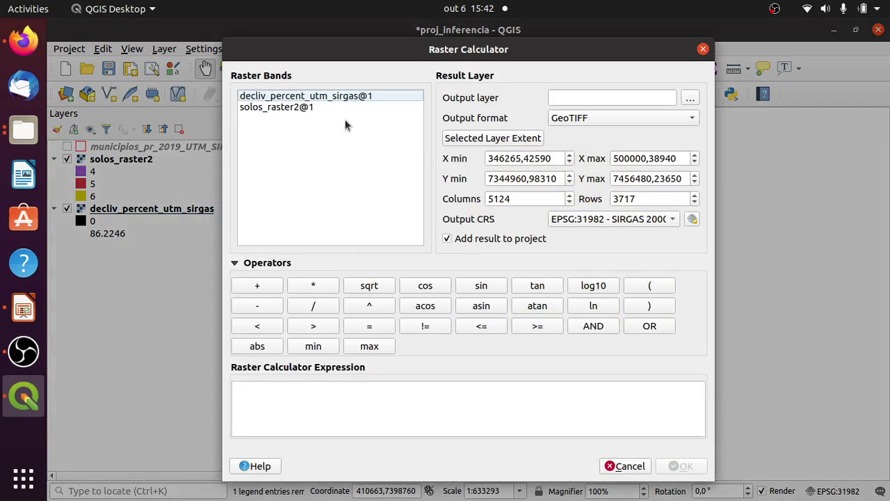
{"action": "left_click", "coordinate": [329, 393]}
{"action": "key", "text": "ctrl+v"}
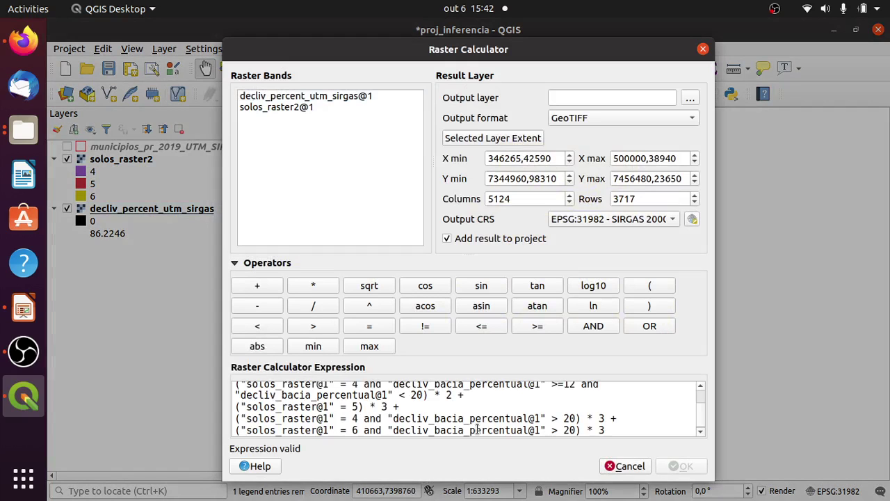
Try to run the raster calculation with booleana.tif in the inferencia/processados folder as the output layer
{"action": "left_click", "coordinate": [692, 98]}
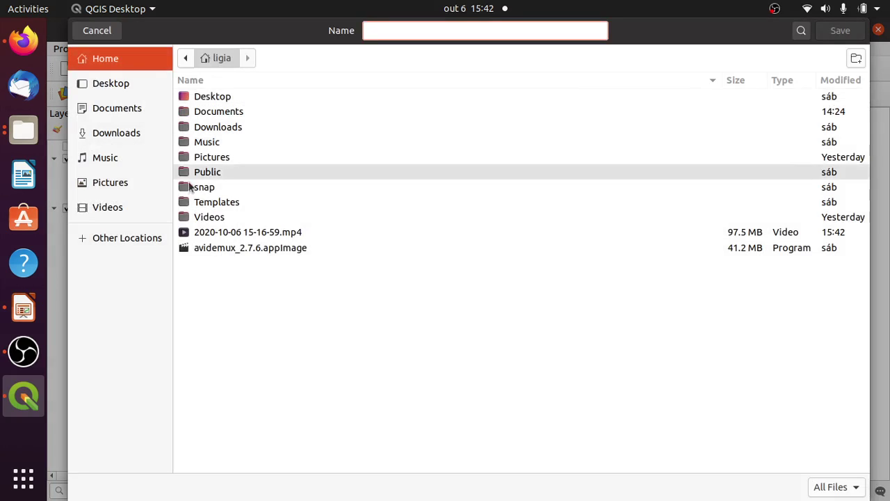
{"action": "double_click", "coordinate": [218, 112]}
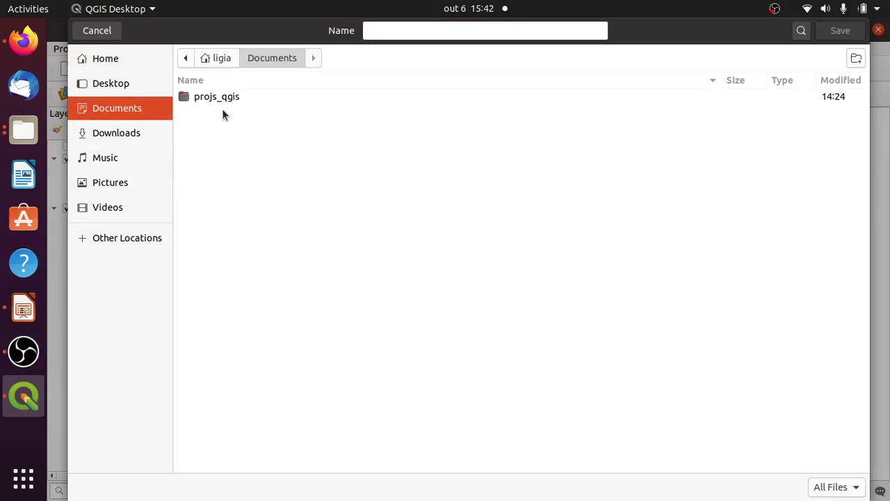
{"action": "double_click", "coordinate": [229, 97]}
{"action": "double_click", "coordinate": [230, 97]}
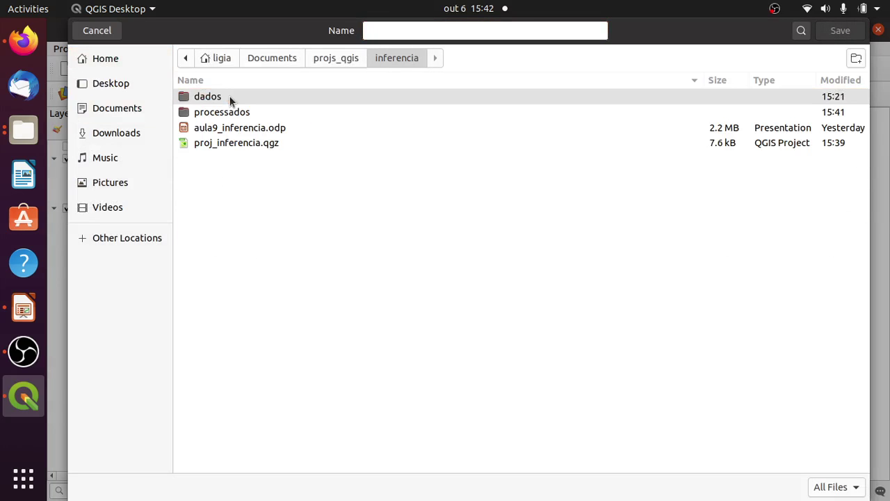
{"action": "double_click", "coordinate": [237, 110]}
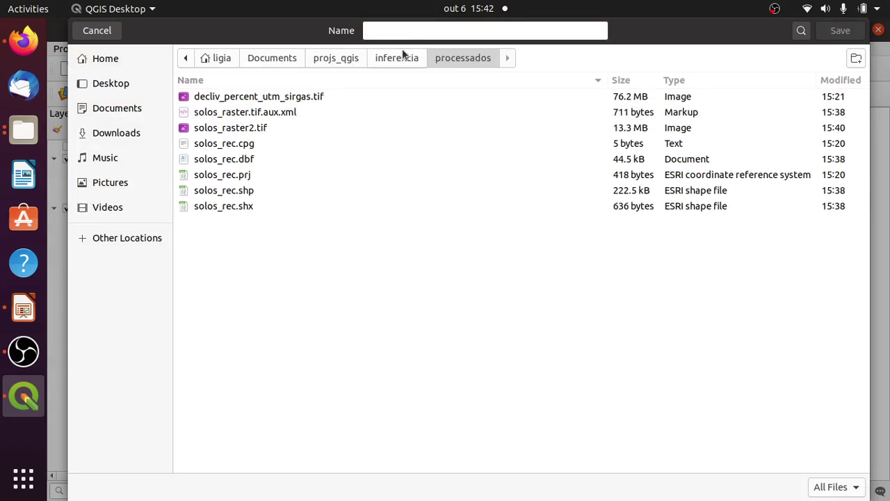
{"action": "left_click", "coordinate": [410, 30]}
{"action": "type", "text": "booleana.tif"}
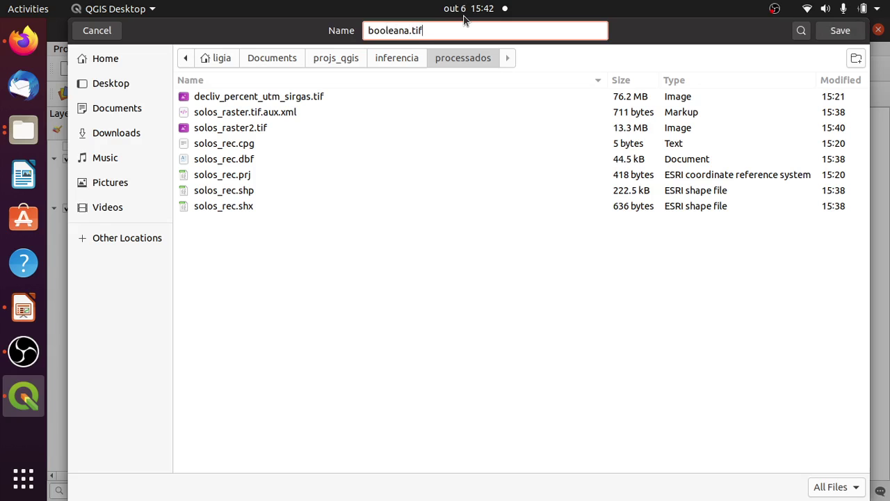
{"action": "key", "text": "Return"}
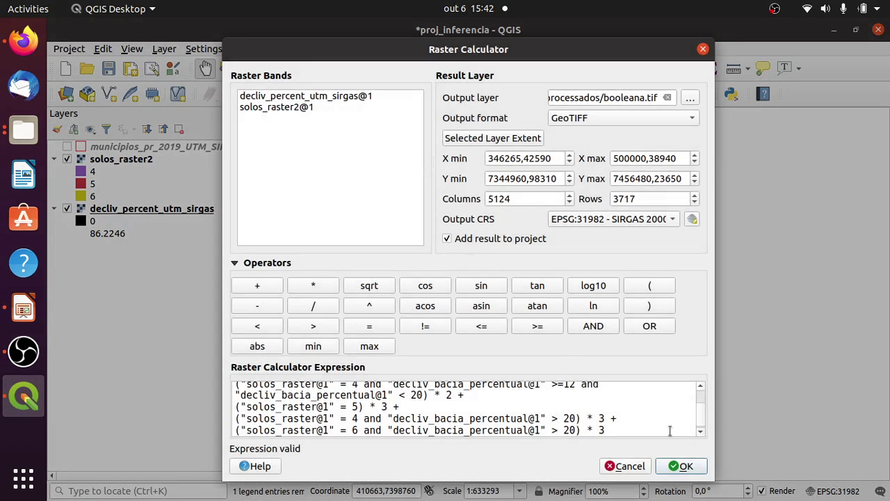
{"action": "left_click", "coordinate": [685, 466]}
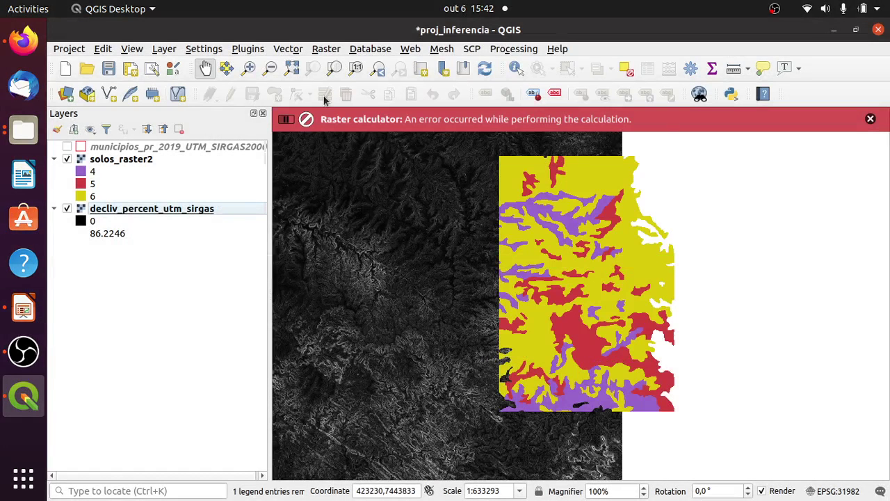
Reopen the Raster Calculator, paste the Boolean rules as the expression again, and widen the dialog
{"action": "left_click", "coordinate": [329, 49]}
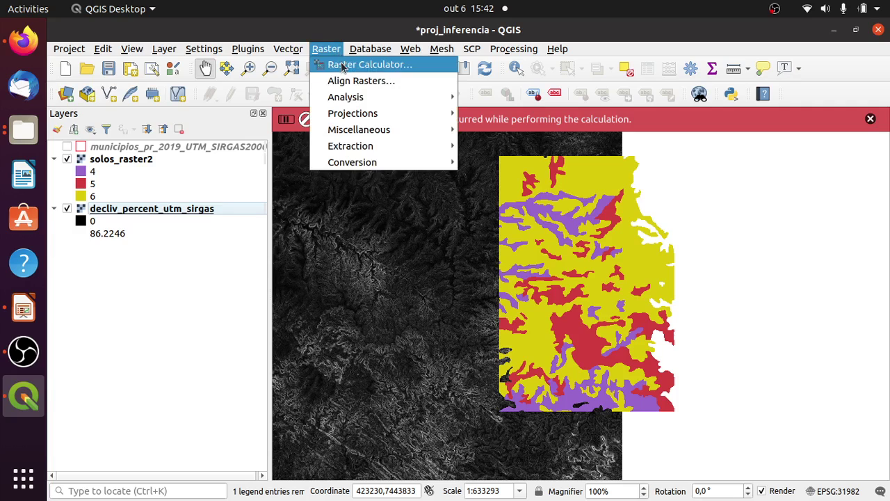
{"action": "left_click", "coordinate": [342, 65]}
{"action": "left_click", "coordinate": [316, 391]}
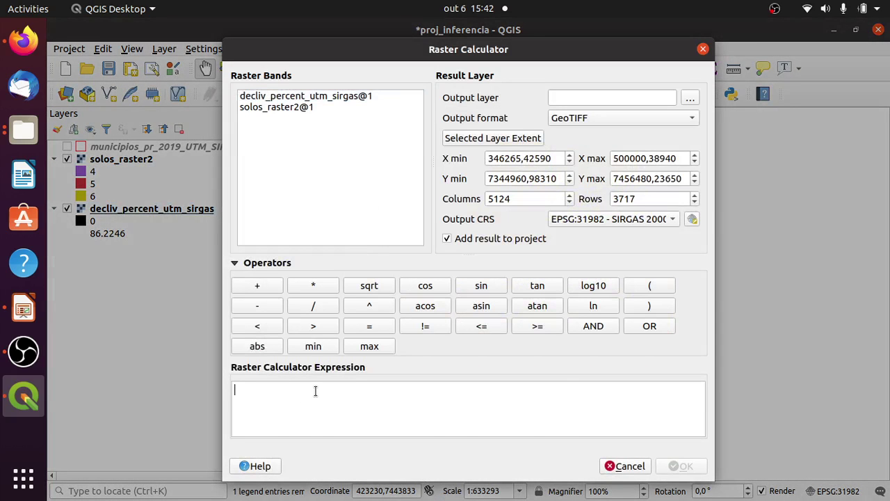
{"action": "key", "text": "ctrl+v"}
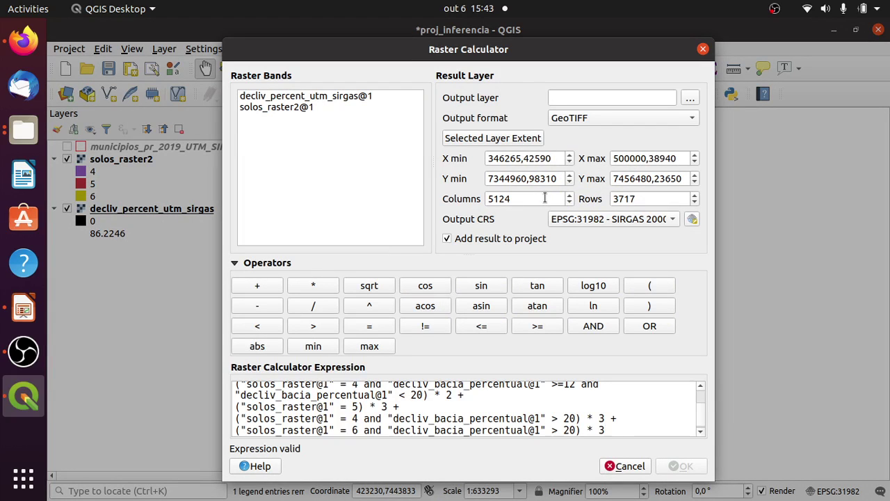
{"action": "scroll", "coordinate": [703, 417], "scroll_direction": "down", "scroll_amount": 1}
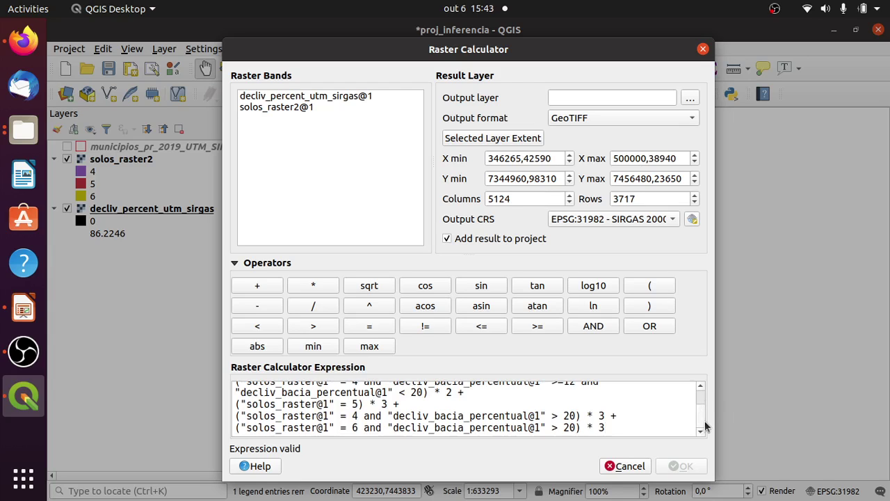
{"action": "left_click_drag", "start_coordinate": [706, 426], "coordinate": [821, 396]}
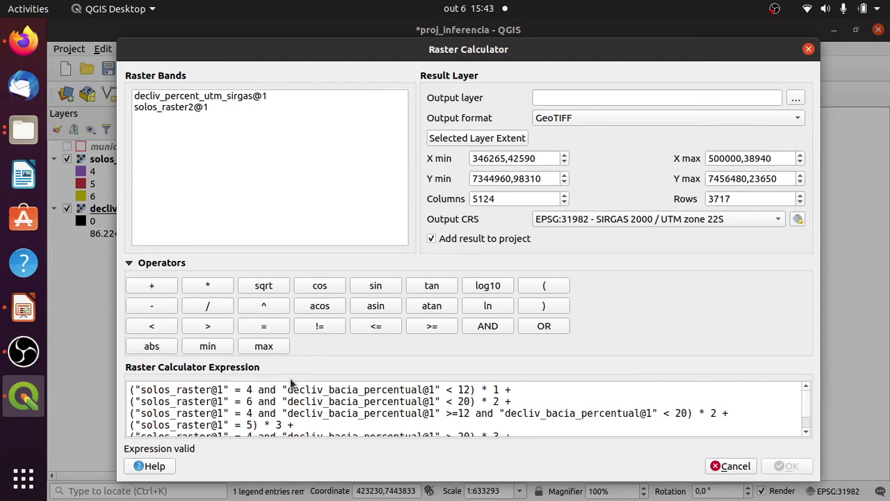
In the first rule, replace the soil and slope references with the solos_raster2@1 and decliv_percent_utm_sirgas@1 bands
{"action": "left_click_drag", "start_coordinate": [228, 390], "coordinate": [134, 390]}
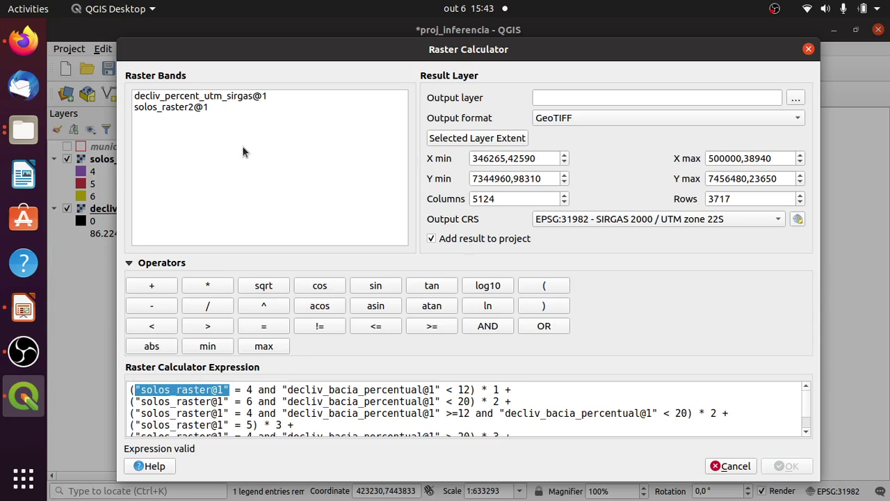
{"action": "key", "text": "BackSpace"}
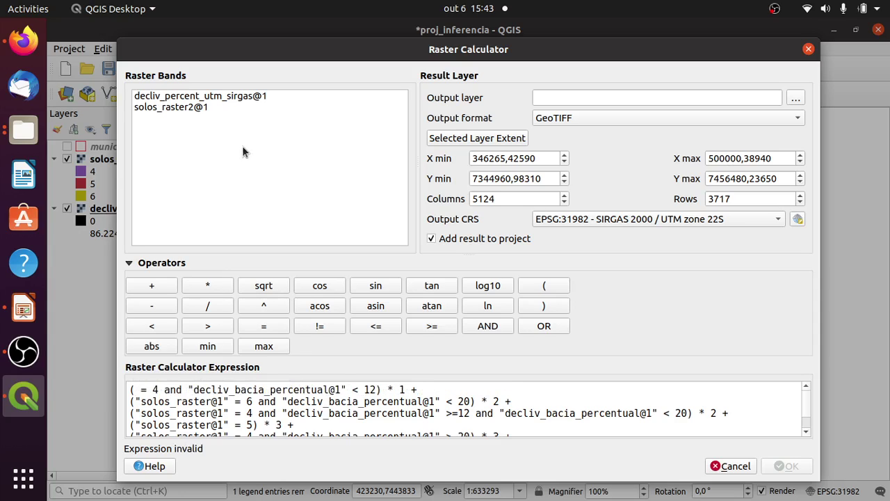
{"action": "double_click", "coordinate": [210, 106]}
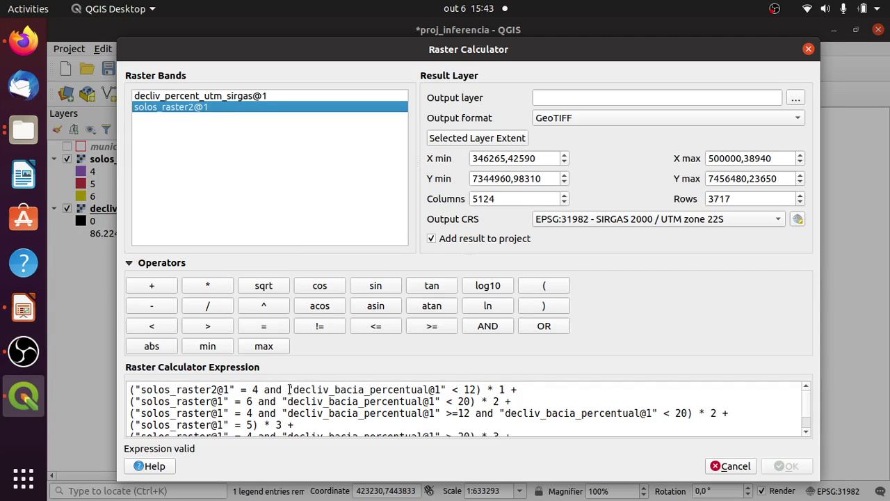
{"action": "left_click_drag", "start_coordinate": [290, 390], "coordinate": [447, 391]}
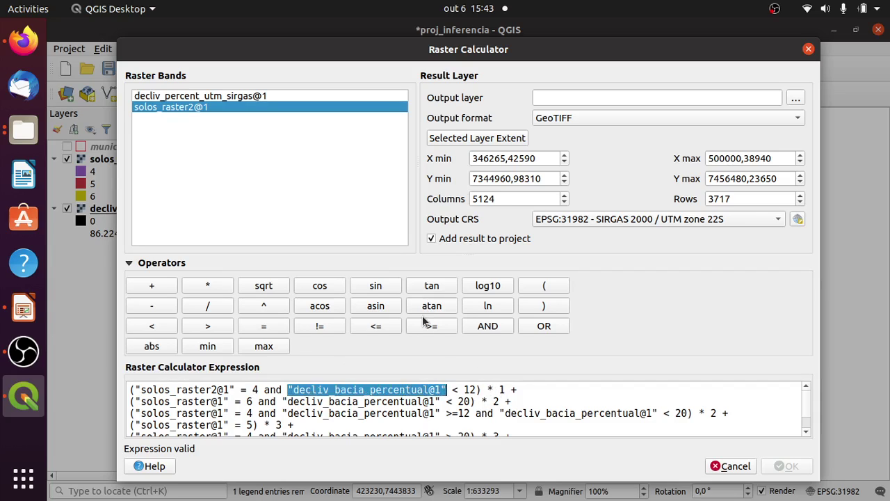
{"action": "key", "text": "Delete"}
{"action": "double_click", "coordinate": [191, 96]}
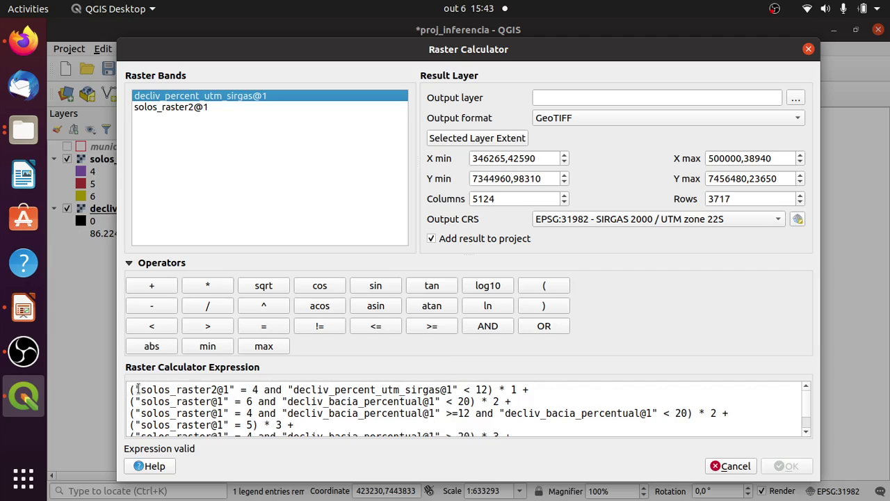
Copy "solos_raster2@1" = 4 from the first rule and paste it over the second rule's soil reference
{"action": "left_click_drag", "start_coordinate": [137, 388], "coordinate": [266, 386]}
{"action": "key", "text": "ctrl+c"}
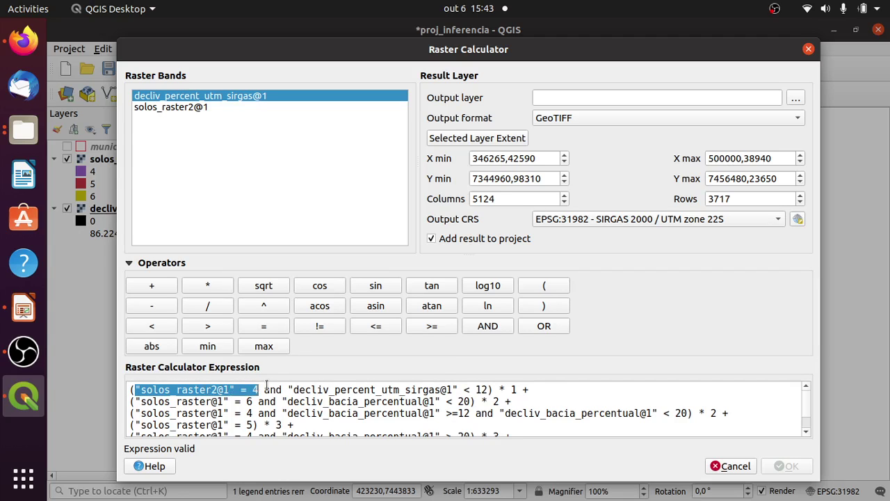
{"action": "left_click", "coordinate": [139, 401]}
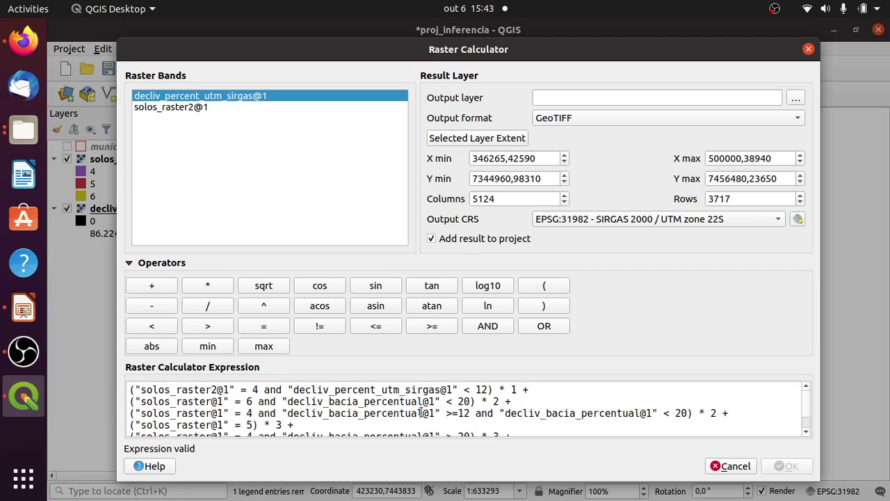
{"action": "left_click_drag", "start_coordinate": [137, 402], "coordinate": [230, 401]}
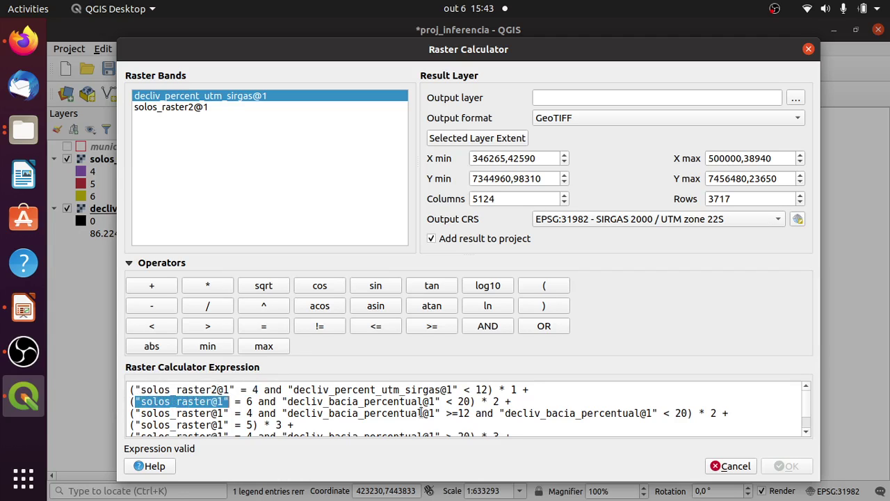
{"action": "key", "text": "ctrl+v"}
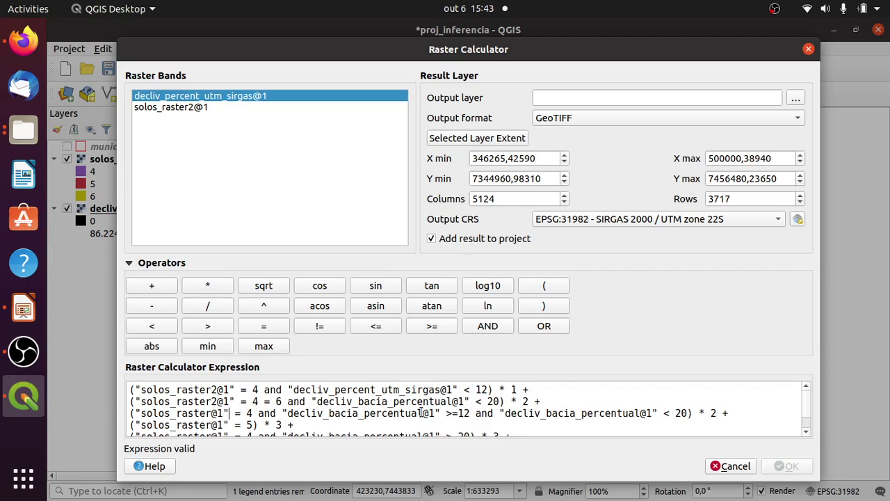
Paste the copied solos_raster2@1 text over the soil reference in the third rule
{"action": "key", "text": "shift+Left"}
{"action": "key", "text": "shift+Left"}
{"action": "key", "text": "shift+Left"}
{"action": "key", "text": "shift+Left"}
{"action": "key", "text": "shift+Left"}
{"action": "key", "text": "shift+Left"}
{"action": "key", "text": "shift+Left"}
{"action": "key", "text": "shift+Left"}
{"action": "key", "text": "shift+Left"}
{"action": "key", "text": "shift+Left"}
{"action": "key", "text": "shift+Left"}
{"action": "key", "text": "shift+Left"}
{"action": "key", "text": "shift+Left"}
{"action": "key", "text": "shift+Left"}
{"action": "key", "text": "ctrl+v"}
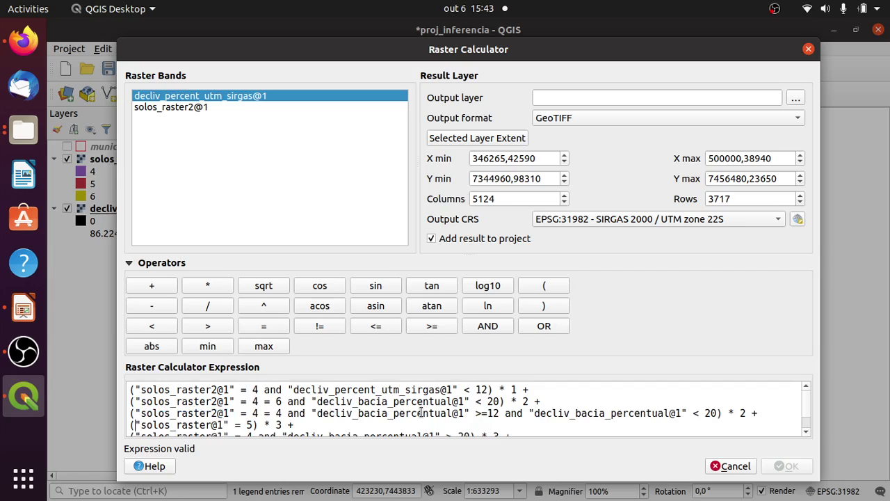
Paste the copied solos_raster2@1 text over the soil reference in the fourth rule, the one for soil class 5
{"action": "key", "text": "shift+Right"}
{"action": "key", "text": "shift+Right"}
{"action": "key", "text": "shift+Right"}
{"action": "key", "text": "shift+Right"}
{"action": "key", "text": "shift+Right"}
{"action": "key", "text": "shift+Right"}
{"action": "key", "text": "shift+Right"}
{"action": "key", "text": "shift+Right"}
{"action": "key", "text": "shift+Right"}
{"action": "key", "text": "shift+Right"}
{"action": "key", "text": "shift+Right"}
{"action": "key", "text": "shift+Right"}
{"action": "key", "text": "shift+Right"}
{"action": "key", "text": "shift+Right"}
{"action": "key", "text": "shift+Right"}
{"action": "key", "text": "shift+Right"}
{"action": "key", "text": "shift+Left"}
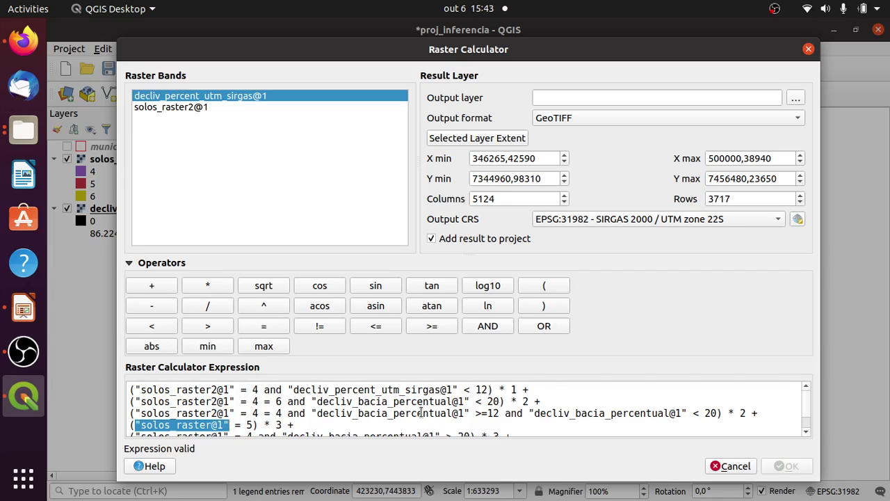
{"action": "key", "text": "ctrl+v"}
{"action": "key", "text": "Down"}
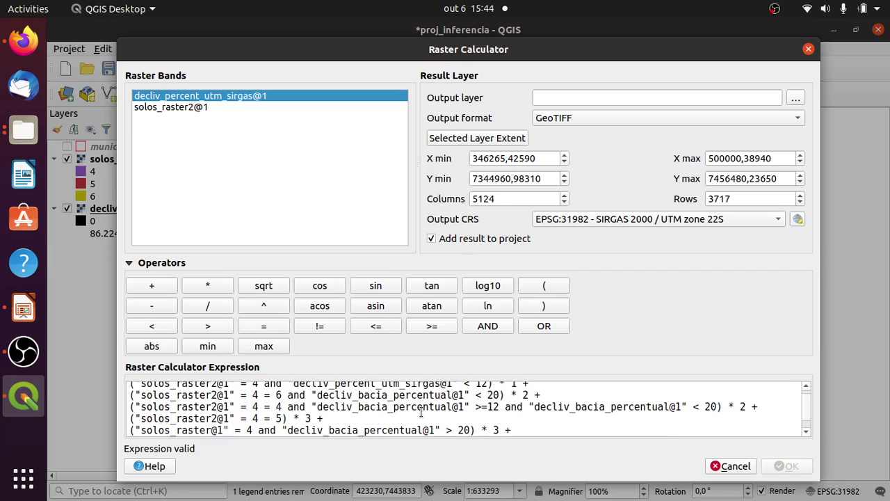
Paste the copied solos_raster2@1 text over the soil reference in the fifth rule
{"action": "key", "text": "shift+Left"}
{"action": "key", "text": "shift+Left"}
{"action": "key", "text": "shift+Left"}
{"action": "key", "text": "shift+Left"}
{"action": "key", "text": "shift+Left"}
{"action": "key", "text": "shift+Left"}
{"action": "key", "text": "shift+Left"}
{"action": "key", "text": "shift+Left"}
{"action": "key", "text": "shift+Left"}
{"action": "key", "text": "shift+Left"}
{"action": "key", "text": "shift+Left"}
{"action": "key", "text": "shift+Left"}
{"action": "key", "text": "shift+Left"}
{"action": "key", "text": "shift+Left"}
{"action": "key", "text": "shift+Left"}
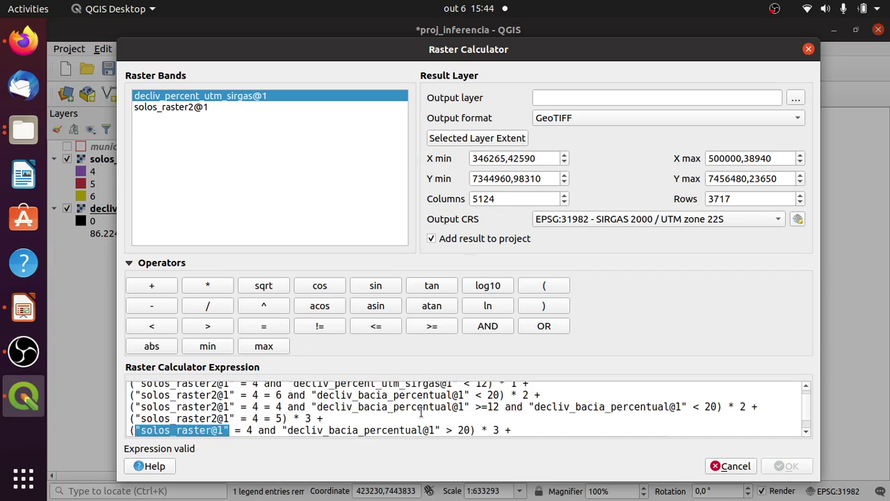
{"action": "key", "text": "ctrl+v"}
{"action": "key", "text": "Down"}
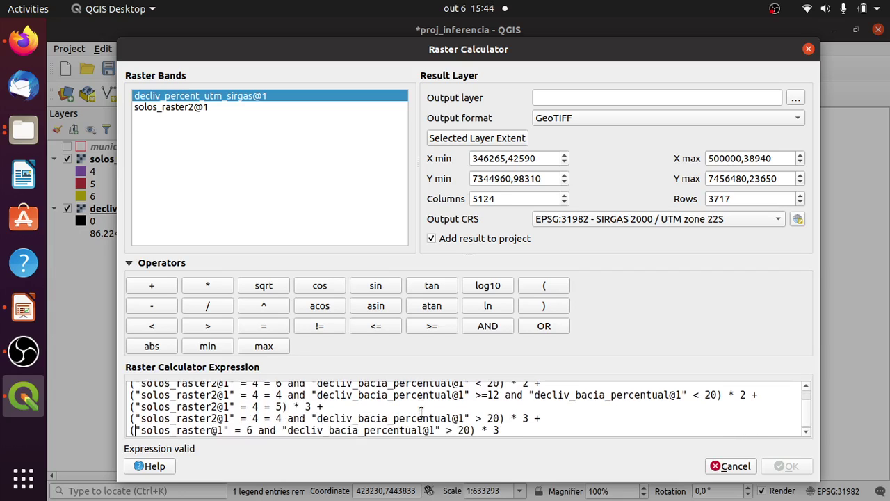
Try to paste the copied text over the last rule's soil reference, undo it, and reselect the reference
{"action": "key", "text": "shift+Right"}
{"action": "key", "text": "shift+Right"}
{"action": "key", "text": "shift+Right"}
{"action": "key", "text": "shift+Right"}
{"action": "key", "text": "shift+Right"}
{"action": "key", "text": "shift+Right"}
{"action": "key", "text": "shift+Right"}
{"action": "key", "text": "shift+Right"}
{"action": "key", "text": "shift+Right"}
{"action": "key", "text": "shift+Right"}
{"action": "key", "text": "shift+Right"}
{"action": "key", "text": "shift+Right"}
{"action": "key", "text": "shift+Right"}
{"action": "key", "text": "shift+Right"}
{"action": "key", "text": "shift+Right"}
{"action": "key", "text": "shift+Right"}
{"action": "key", "text": "shift+Right"}
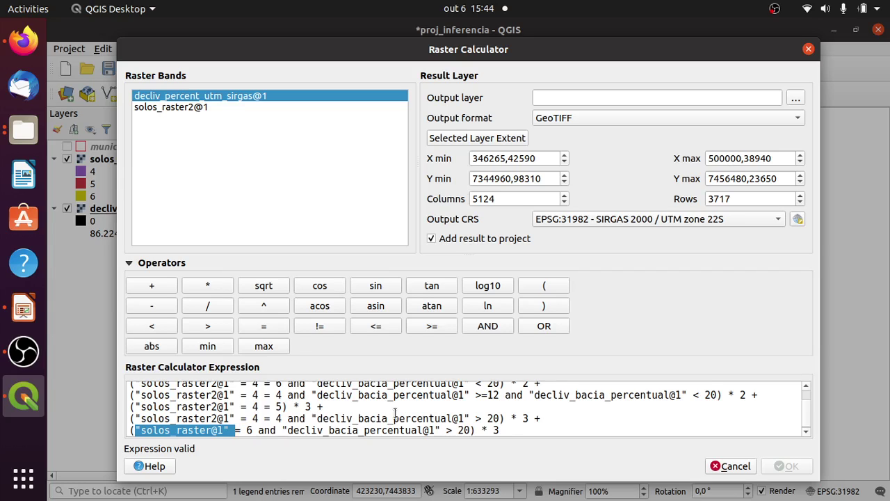
{"action": "key", "text": "ctrl+v"}
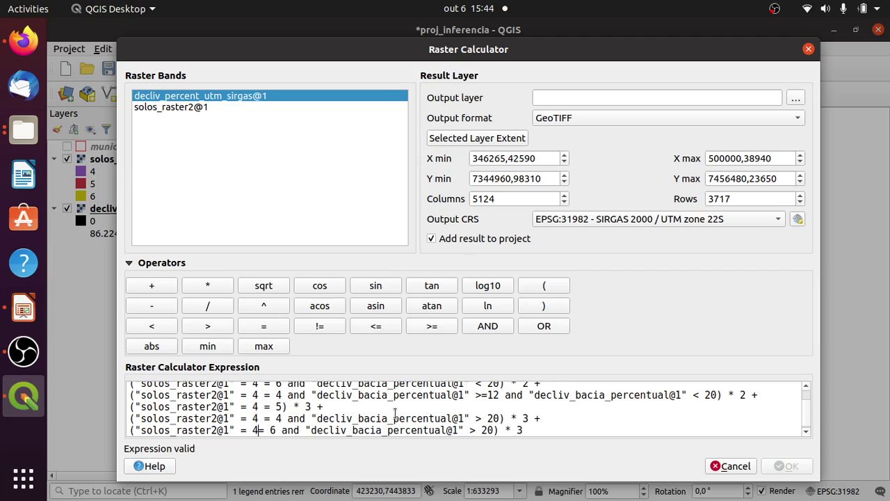
{"action": "key", "text": "ctrl+z"}
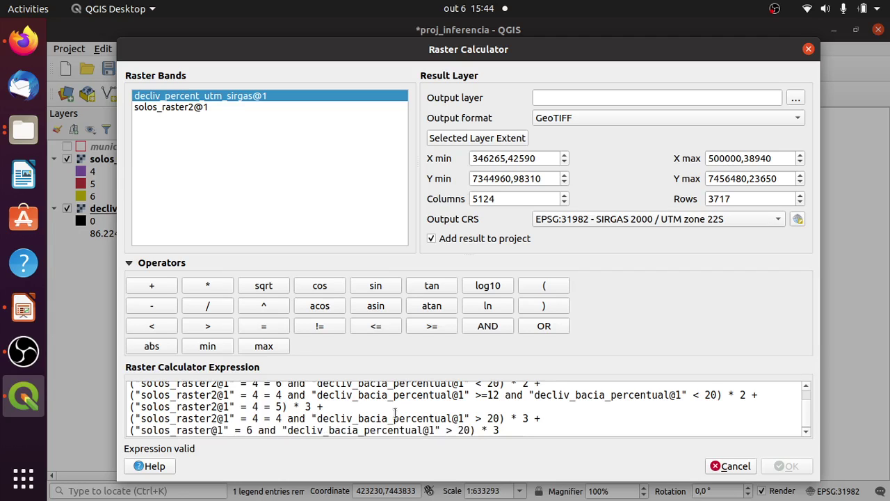
{"action": "key", "text": "shift+Left"}
{"action": "key", "text": "shift+Left"}
{"action": "key", "text": "shift+Left"}
{"action": "key", "text": "shift+Left"}
{"action": "key", "text": "shift+Left"}
{"action": "key", "text": "shift+Left"}
{"action": "key", "text": "shift+Left"}
{"action": "key", "text": "shift+Left"}
{"action": "key", "text": "shift+Left"}
{"action": "key", "text": "shift+Left"}
{"action": "key", "text": "shift+Left"}
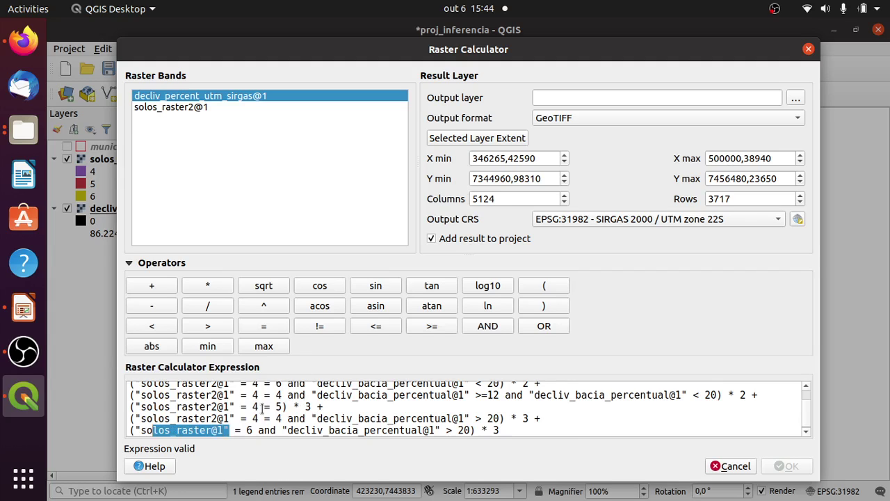
{"action": "scroll", "coordinate": [261, 410], "scroll_direction": "up", "scroll_amount": 1}
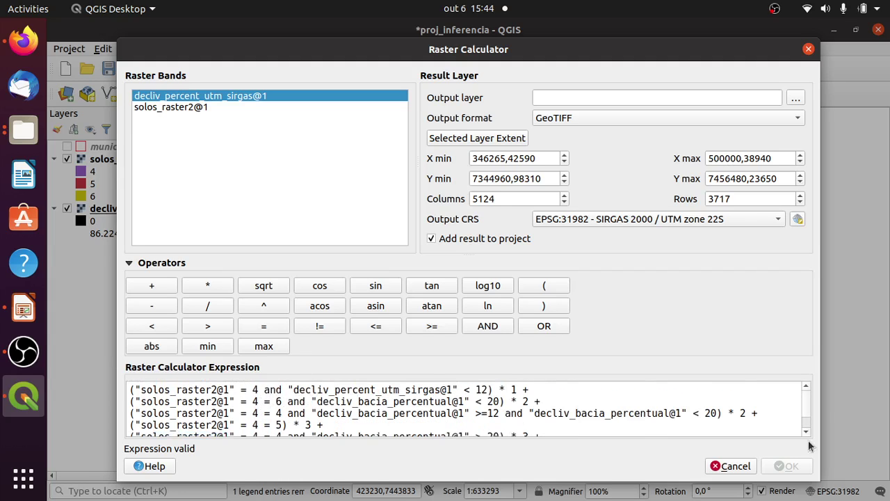
Clear the entire Raster Calculator expression and open a blank document in Text Editor
{"action": "key", "text": "ctrl+a"}
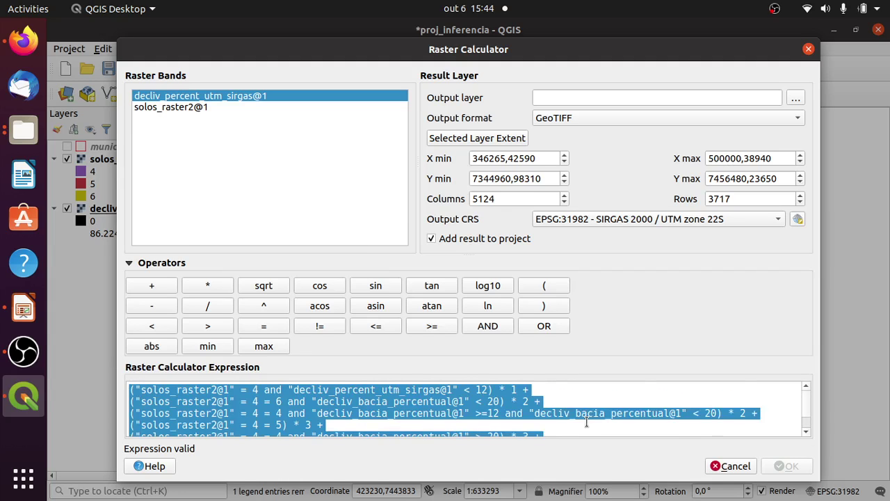
{"action": "key", "text": "BackSpace"}
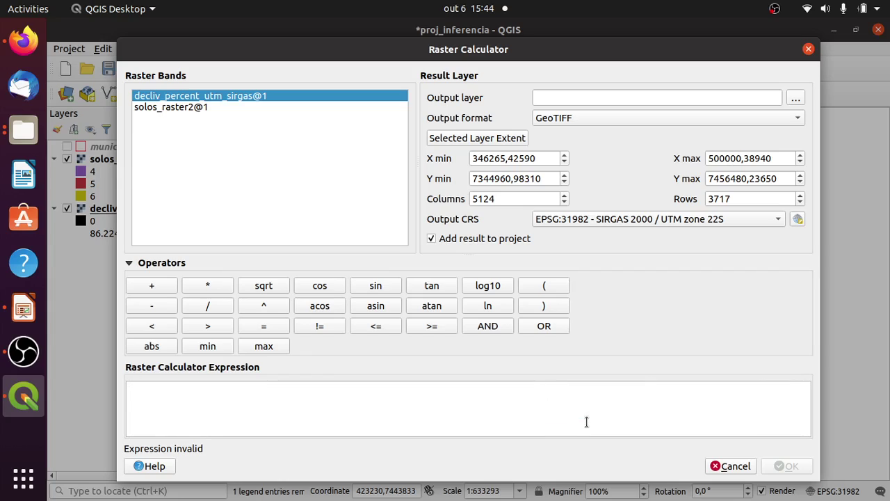
{"action": "left_click", "coordinate": [28, 481]}
{"action": "type", "text": "gledit"}
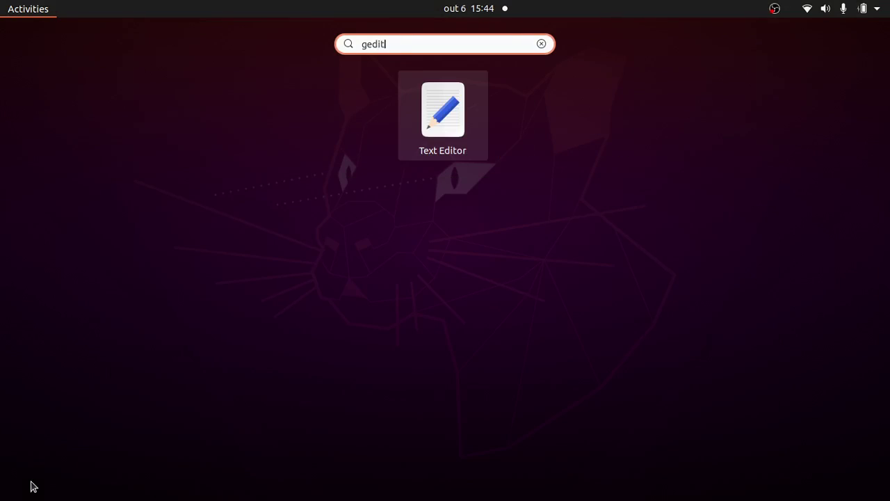
{"action": "left_click", "coordinate": [422, 141]}
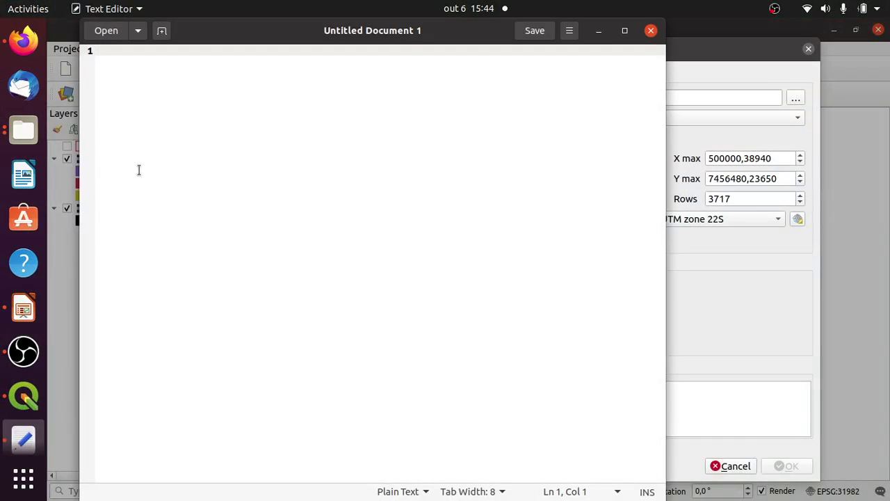
Copy all the Boolean rules from the No QGis slide in LibreOffice Impress into the blank Text Editor document
{"action": "left_click", "coordinate": [23, 305]}
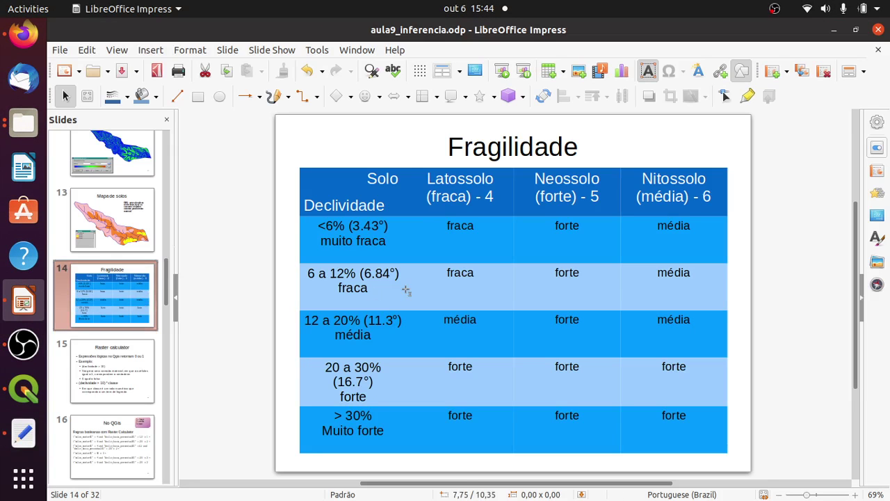
{"action": "left_click", "coordinate": [112, 465]}
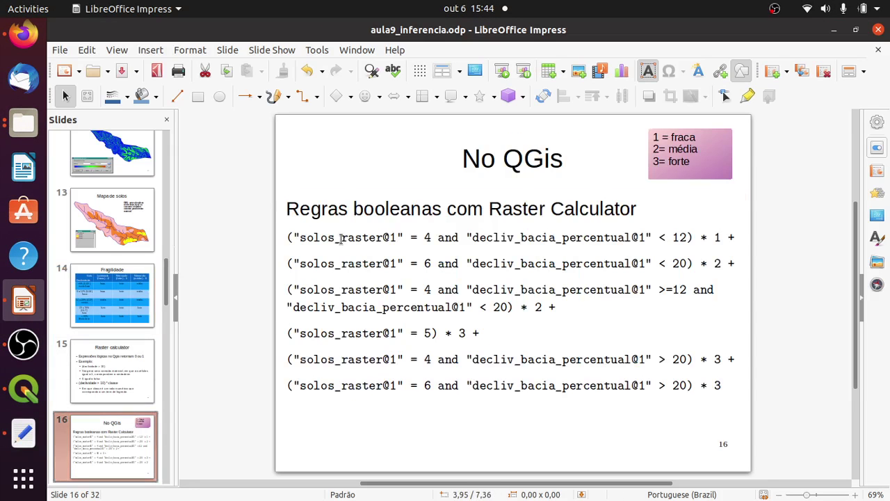
{"action": "left_click", "coordinate": [341, 238]}
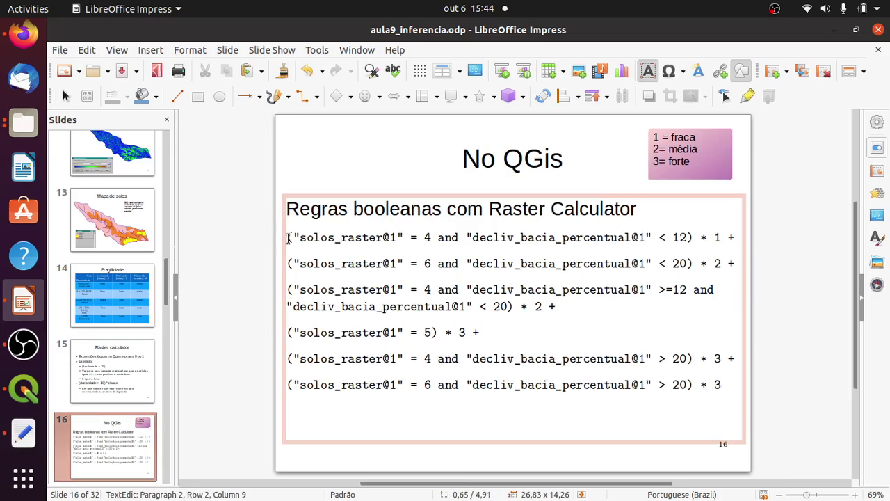
{"action": "left_click_drag", "start_coordinate": [288, 238], "coordinate": [722, 383]}
{"action": "key", "text": "ctrl+c"}
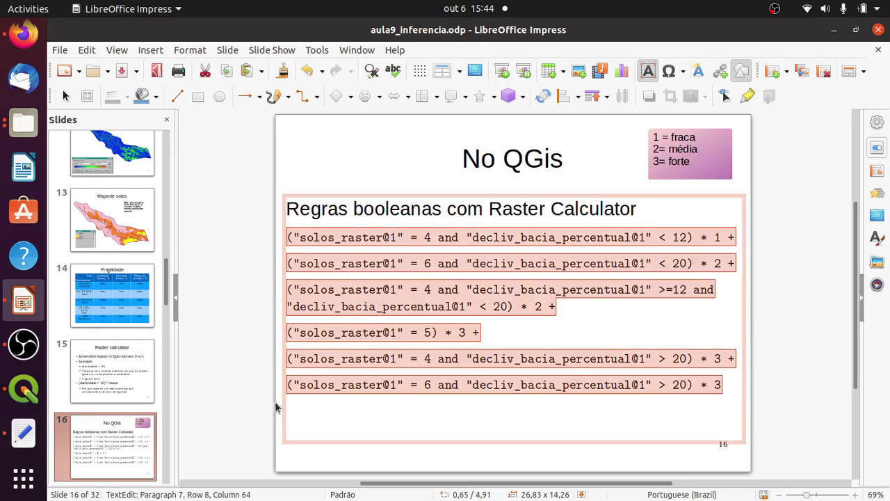
{"action": "left_click", "coordinate": [19, 419]}
{"action": "key", "text": "ctrl+v"}
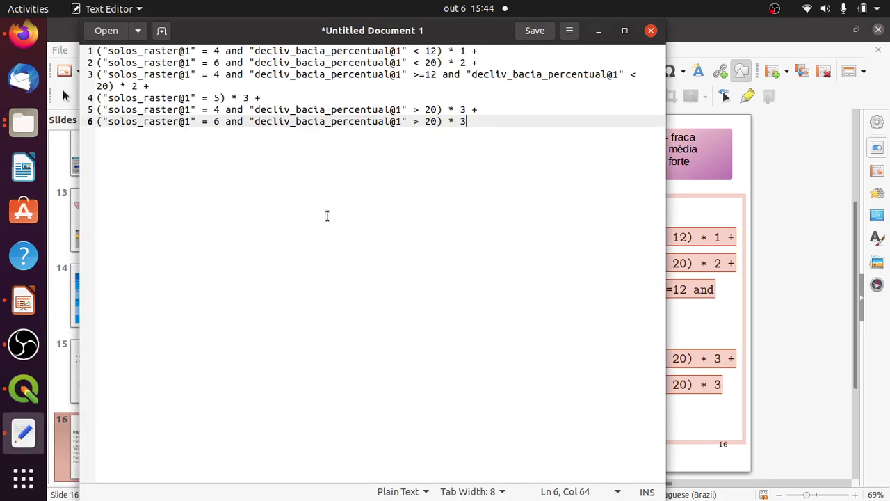
Open Find and Replace and set the search text to "solos_raster@1", copied from the last rule
{"action": "left_click", "coordinate": [570, 32]}
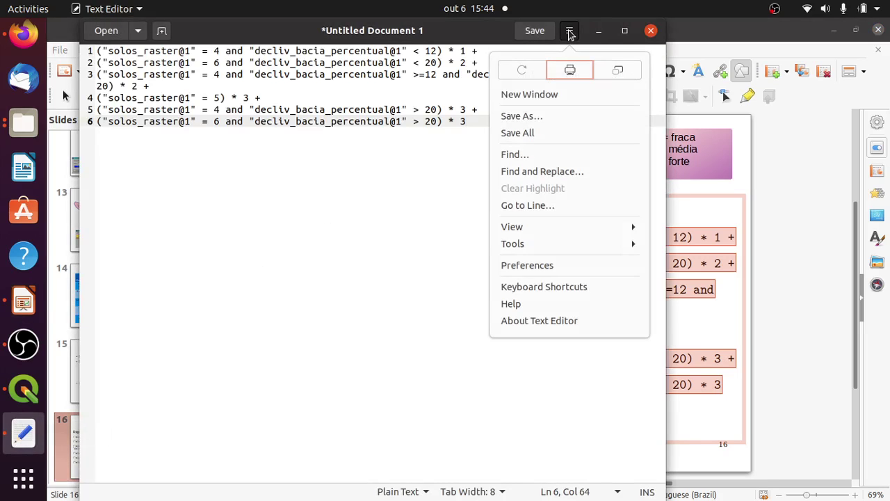
{"action": "left_click", "coordinate": [550, 173]}
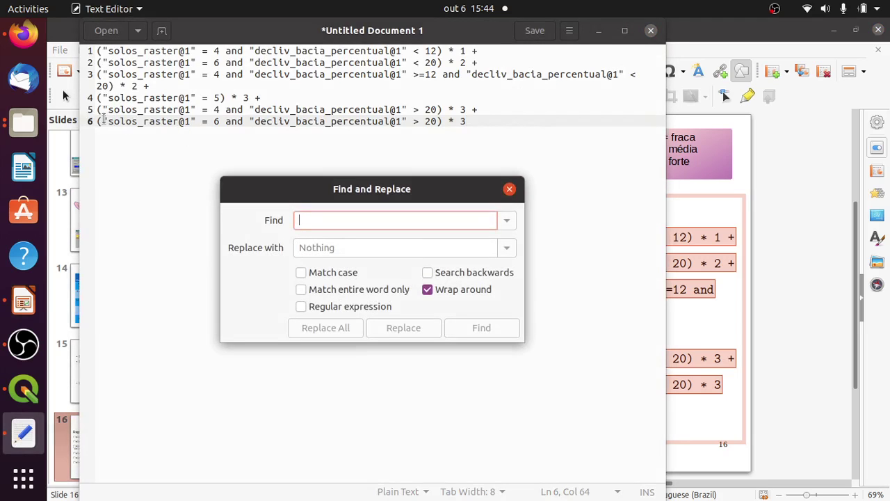
{"action": "left_click_drag", "start_coordinate": [103, 121], "coordinate": [196, 121]}
{"action": "key", "text": "ctrl+c"}
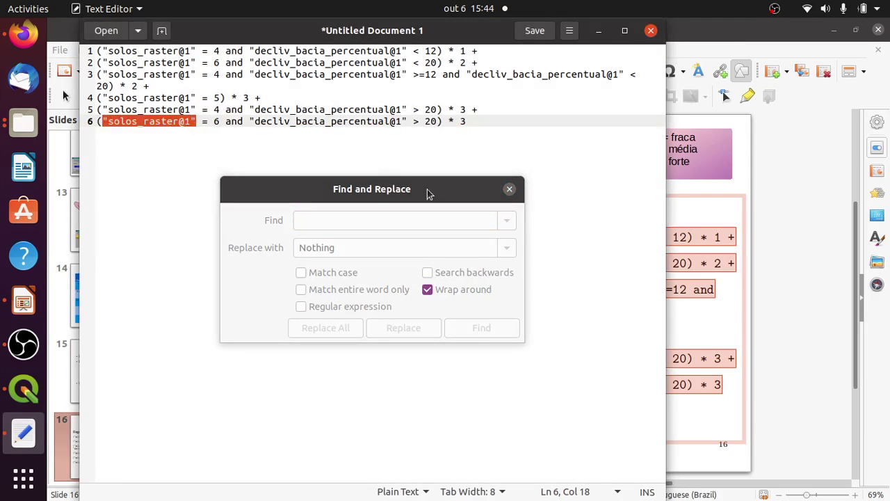
{"action": "left_click", "coordinate": [333, 218]}
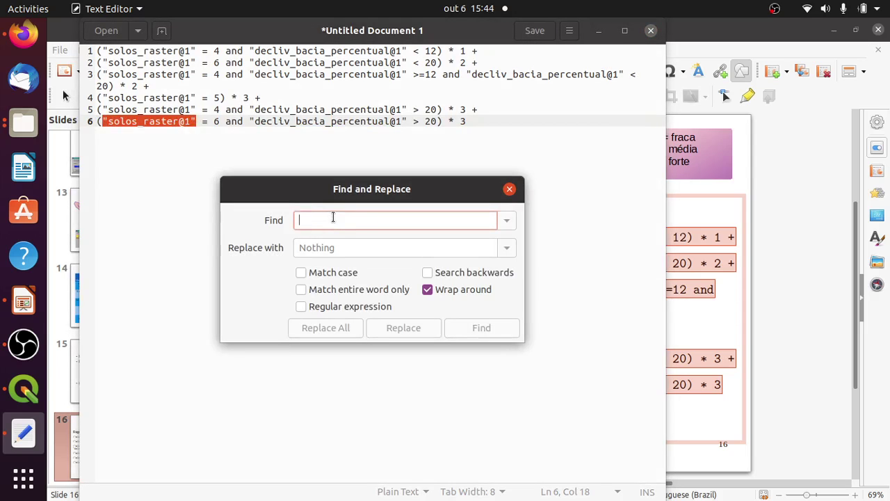
{"action": "key", "text": "ctrl+v"}
Replace every "solos_raster@1" in the Text Editor rules with "solos_raster2@1", taking the band name from QGIS's Raster Calculator
{"action": "left_click", "coordinate": [336, 247]}
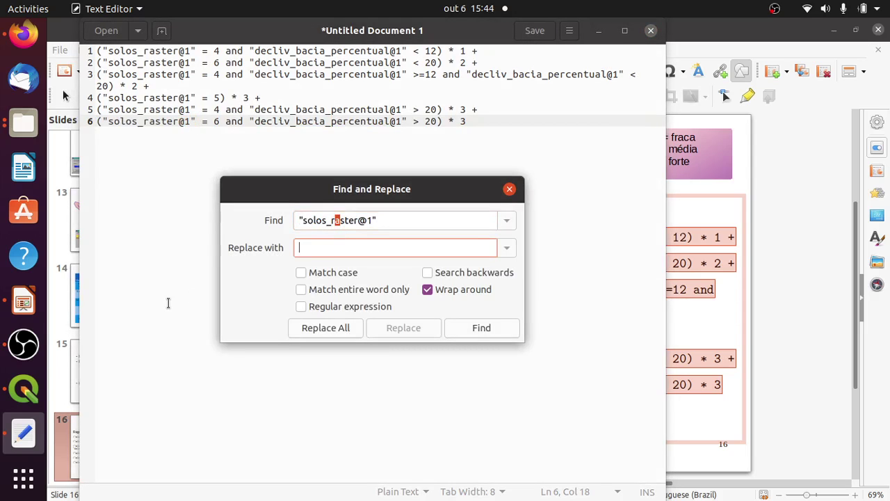
{"action": "left_click", "coordinate": [23, 389]}
{"action": "double_click", "coordinate": [192, 108]}
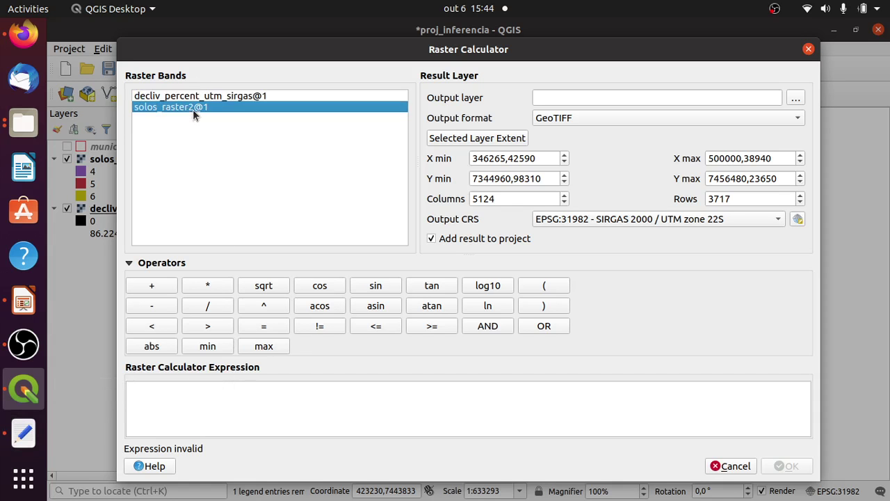
{"action": "key", "text": "ctrl+a"}
{"action": "key", "text": "ctrl+x"}
{"action": "key", "text": "alt+Tab"}
{"action": "left_click", "coordinate": [361, 246]}
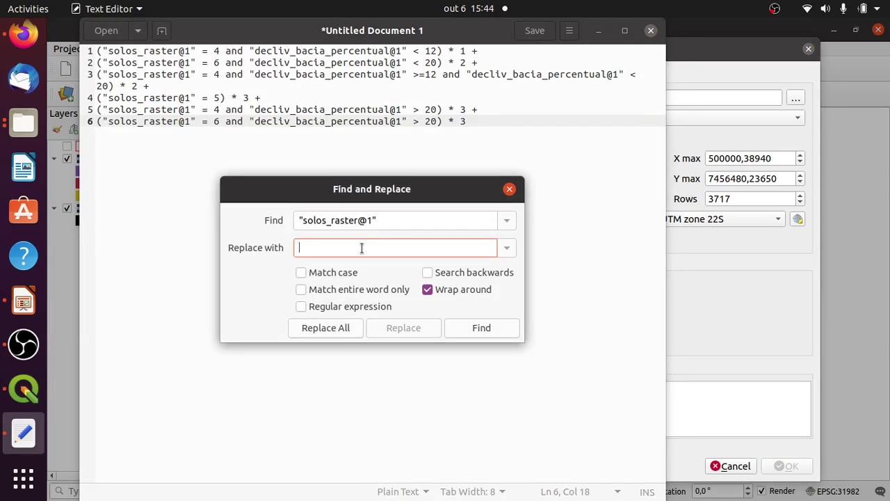
{"action": "key", "text": "ctrl+v"}
{"action": "left_click", "coordinate": [350, 332]}
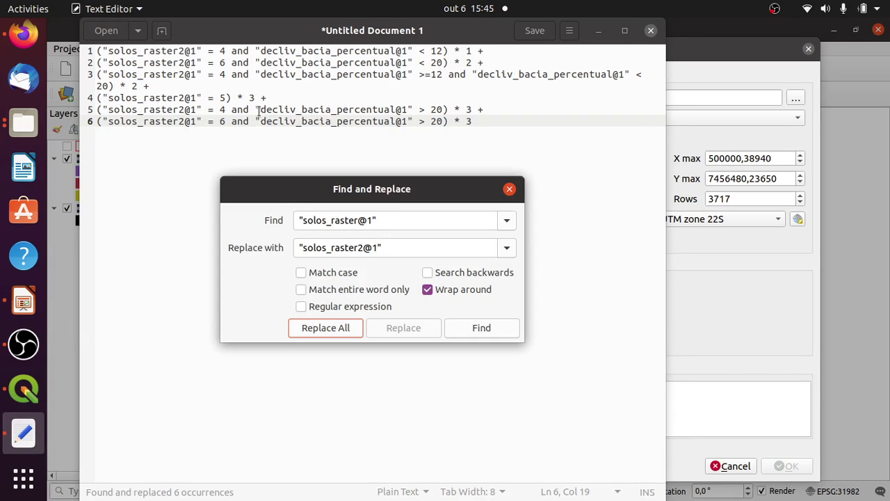
Replace every "decliv_bacia_percentual@1" in the rules with "decliv_percent_utm_sirgas@1", taking the band name from QGIS's Raster Calculator
{"action": "left_click_drag", "start_coordinate": [258, 112], "coordinate": [415, 110]}
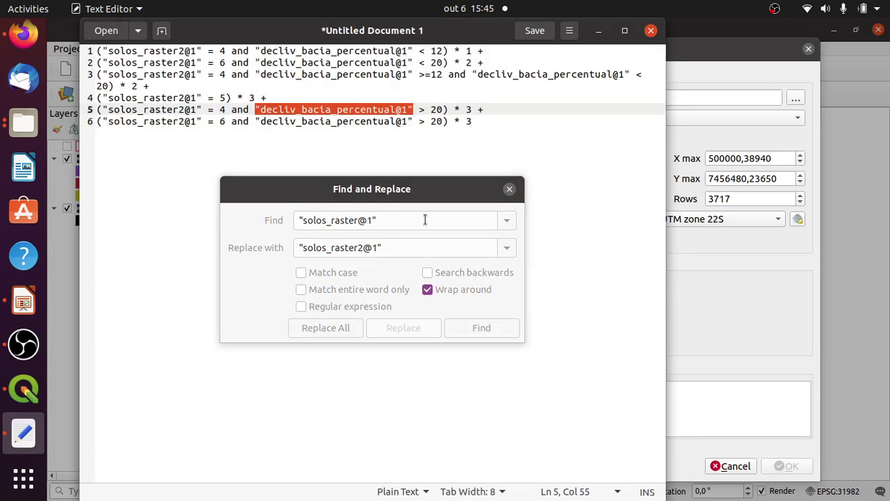
{"action": "key", "text": "ctrl+h"}
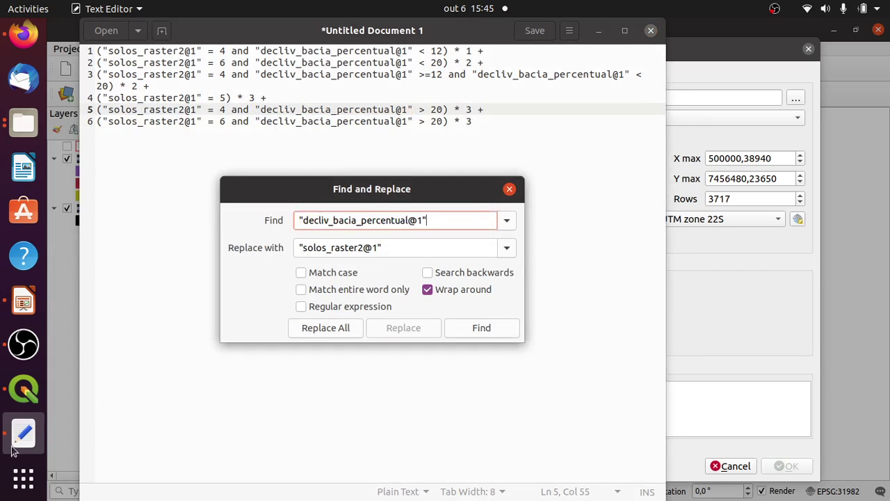
{"action": "left_click", "coordinate": [23, 390]}
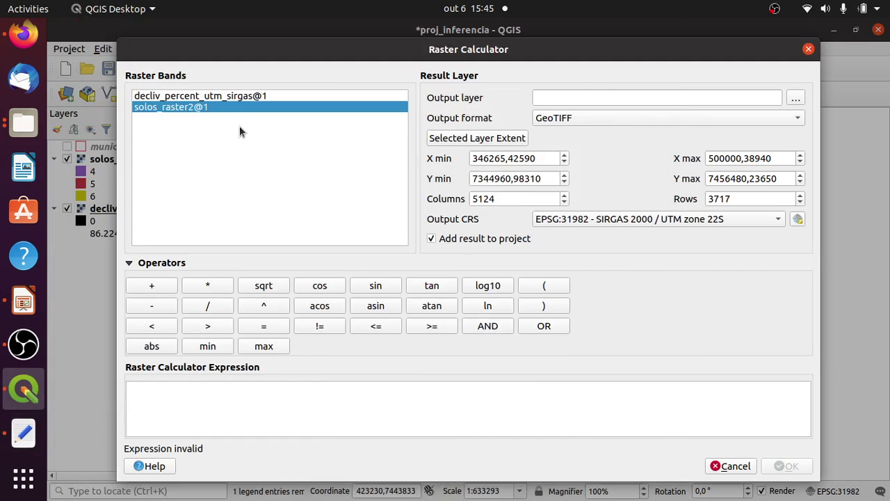
{"action": "double_click", "coordinate": [249, 95]}
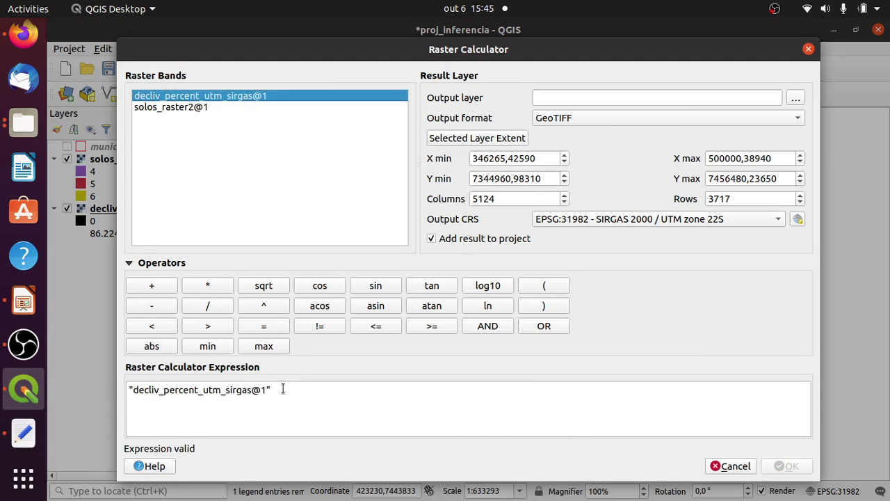
{"action": "left_click_drag", "start_coordinate": [283, 389], "coordinate": [5, 359]}
{"action": "key", "text": "BackSpace"}
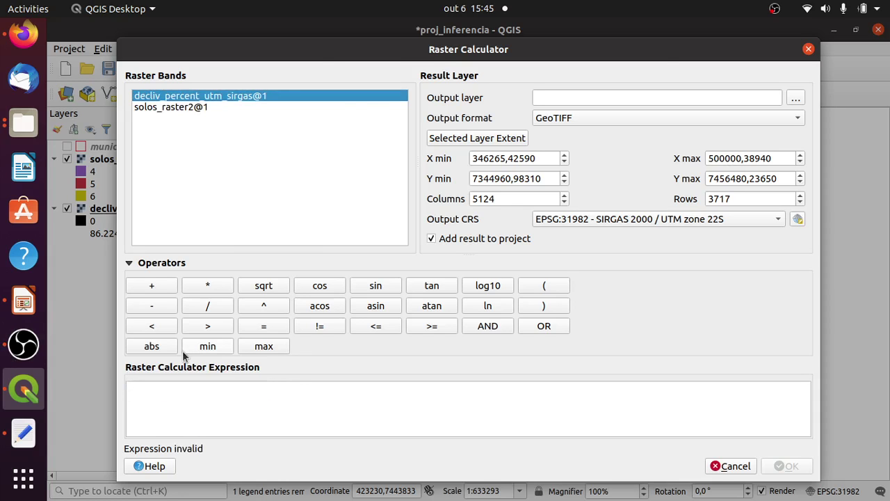
{"action": "key", "text": "alt+Tab"}
{"action": "left_click_drag", "start_coordinate": [382, 249], "coordinate": [252, 256]}
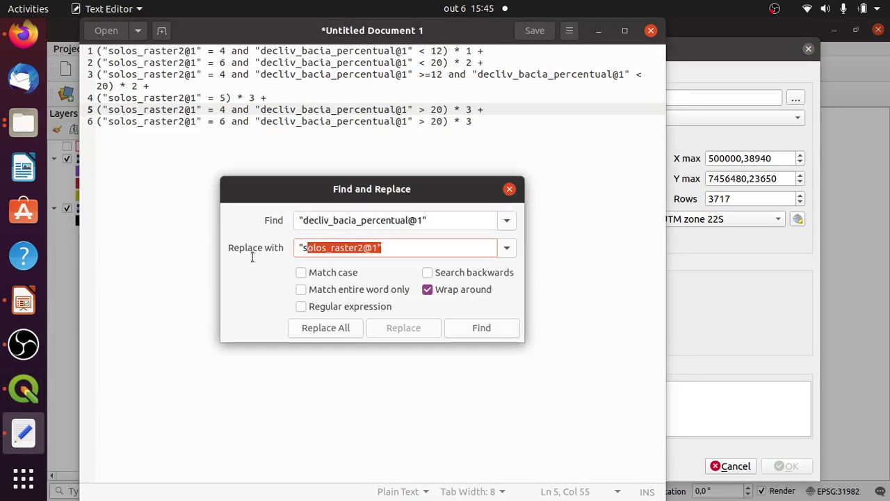
{"action": "key", "text": "ctrl+v"}
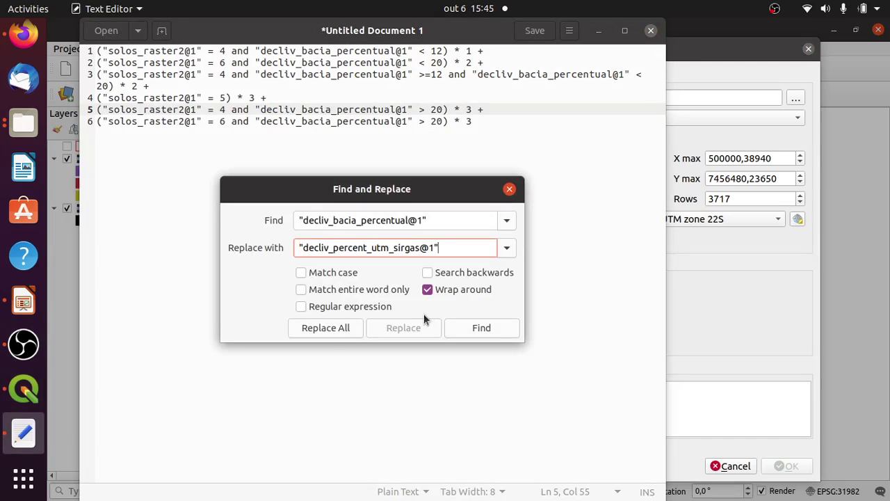
{"action": "left_click", "coordinate": [312, 331]}
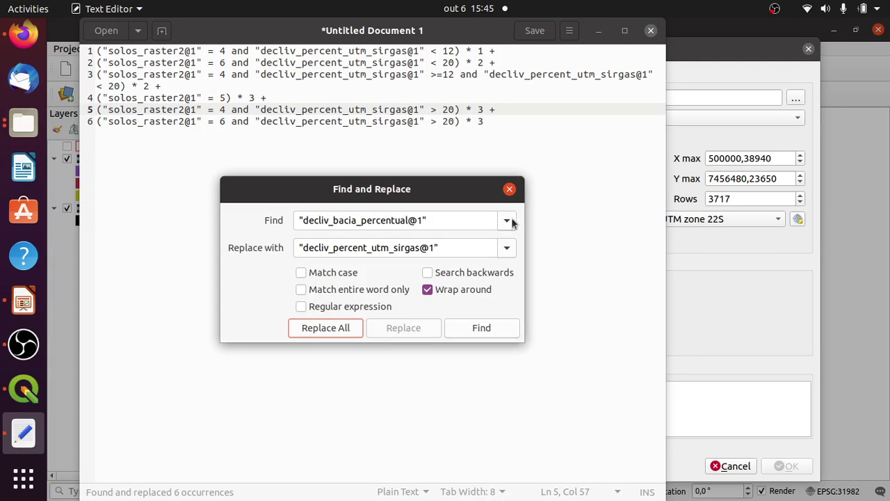
Close Find and Replace and copy all the corrected rules into the Raster Calculator expression in QGIS
{"action": "left_click", "coordinate": [509, 190]}
{"action": "key", "text": "ctrl+a"}
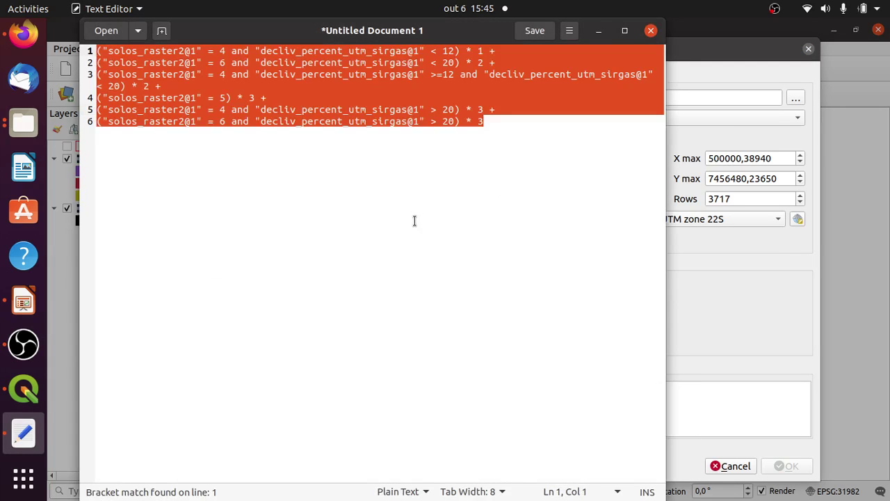
{"action": "key", "text": "alt+Tab"}
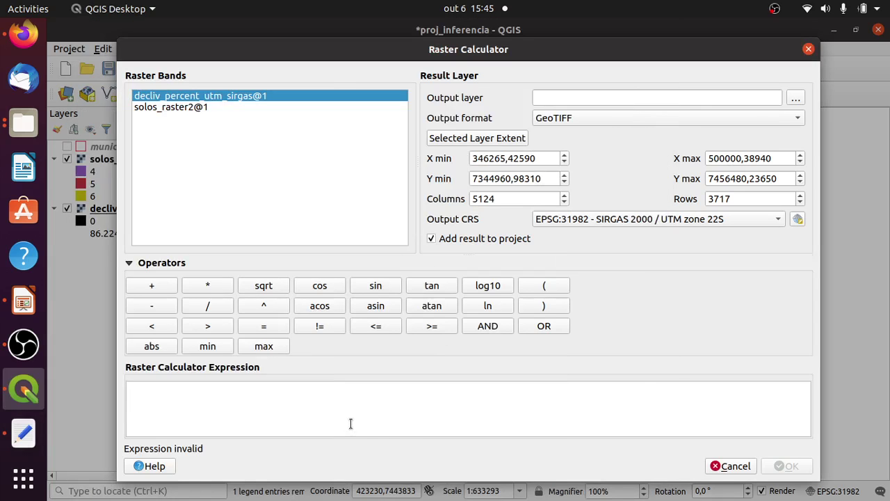
{"action": "key", "text": "ctrl+v"}
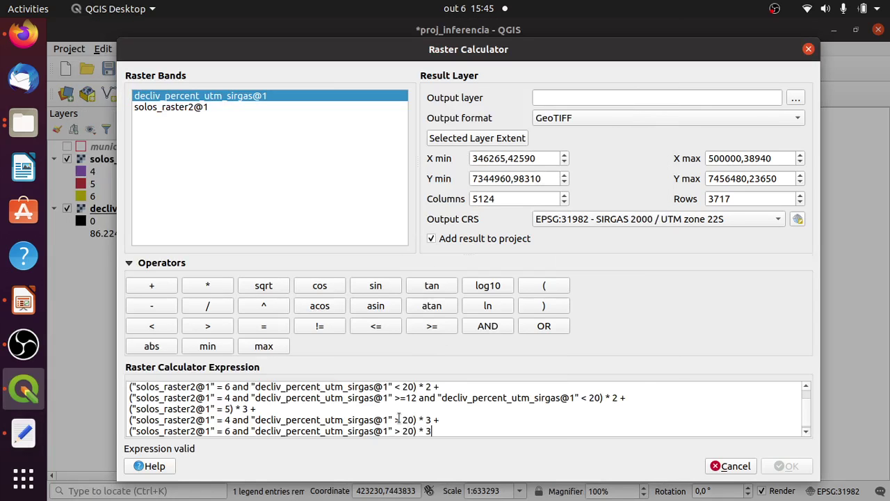
Set the output layer to booleana2.tif in the processados folder and run the raster calculation
{"action": "left_click", "coordinate": [796, 98]}
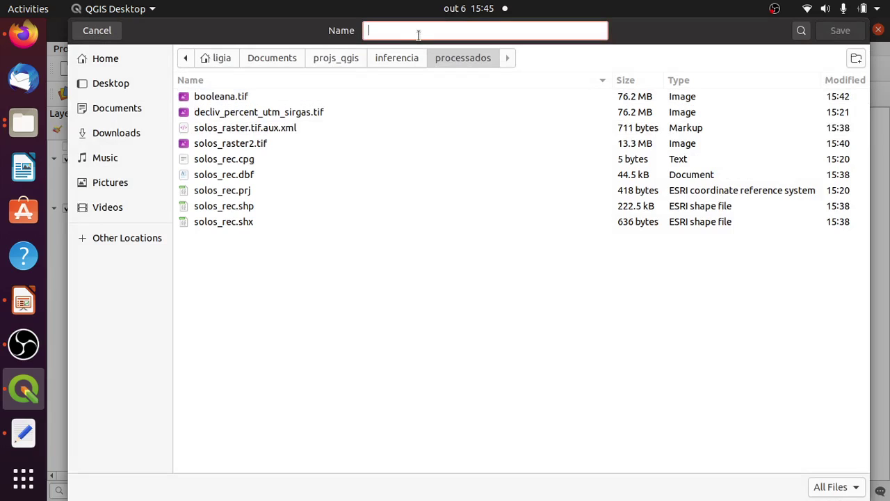
{"action": "type", "text": "boole"}
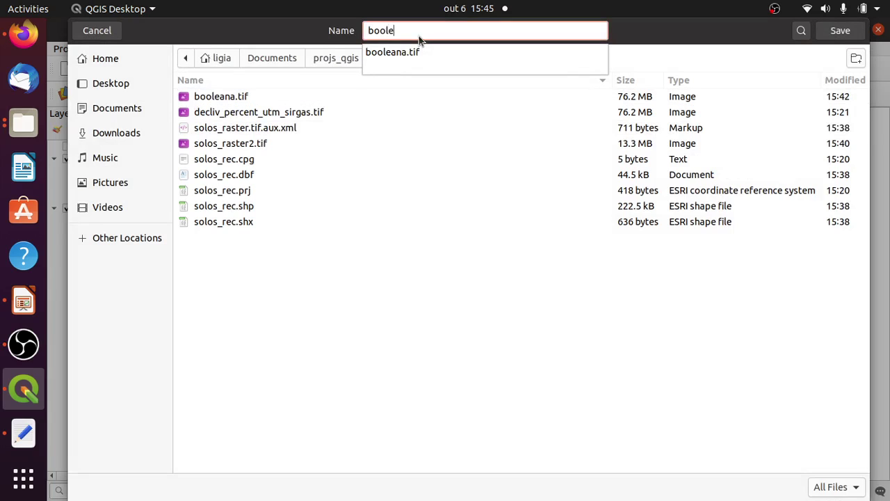
{"action": "type", "text": "ana2.tif"}
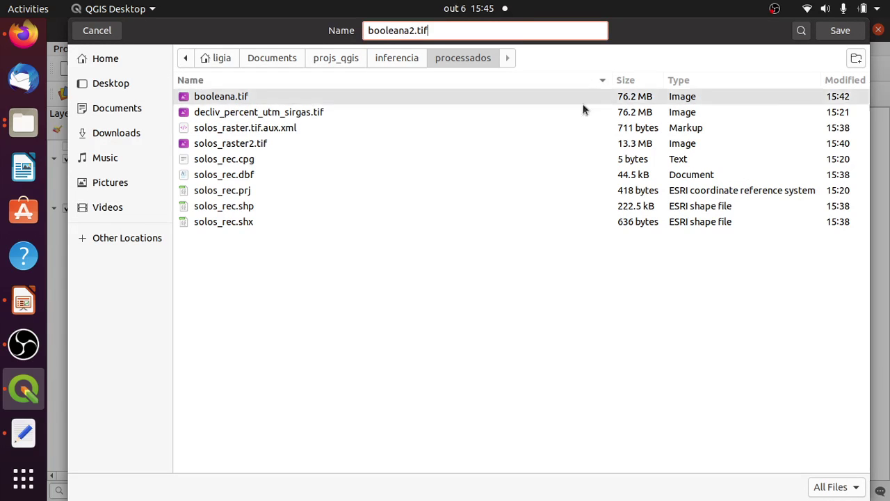
{"action": "left_click", "coordinate": [840, 31]}
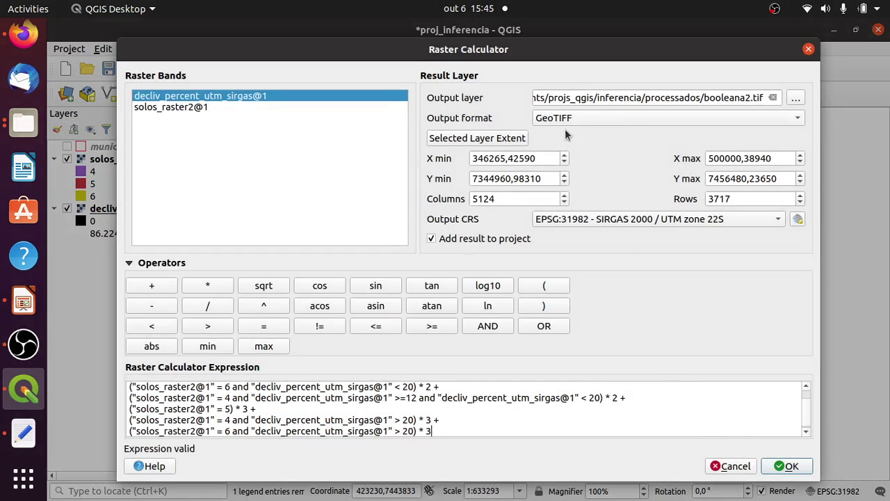
{"action": "left_click", "coordinate": [786, 465]}
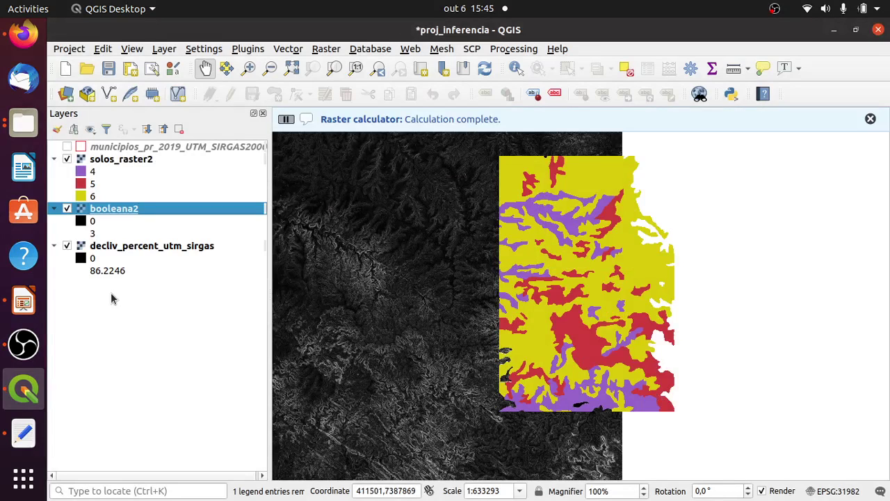
Permanently delete the old booleana.tif from the processados folder in Files
{"action": "left_click", "coordinate": [21, 123]}
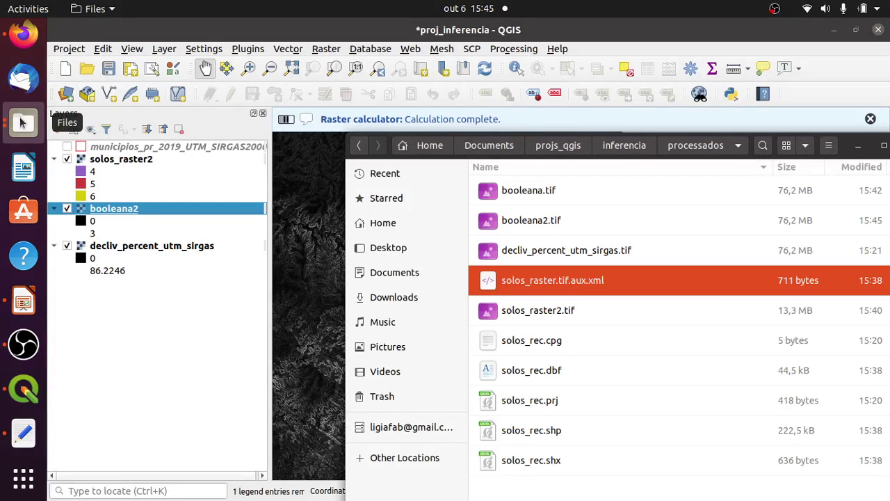
{"action": "left_click", "coordinate": [566, 192]}
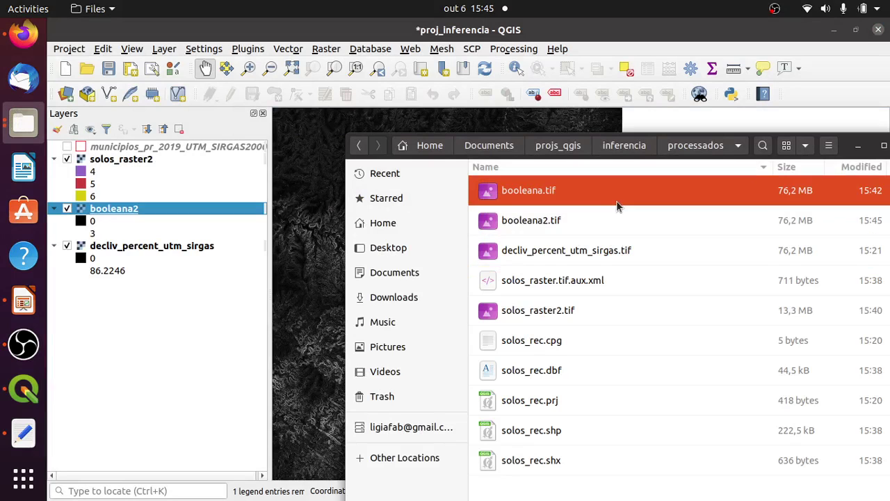
{"action": "key", "text": "shift+Delete"}
{"action": "key", "text": "Return"}
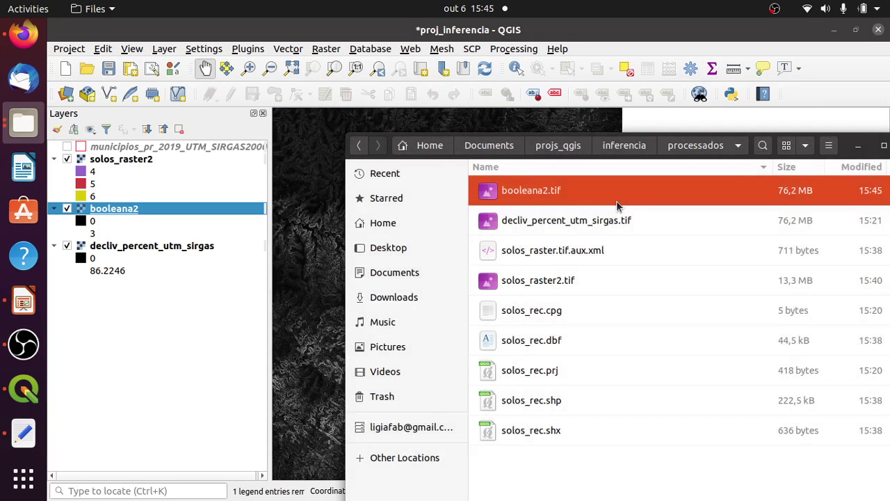
Back in QGIS, hide the decliv_percent_utm_sirgas and solos_raster2 layers and show the municipality boundaries over booleana2
{"action": "left_click", "coordinate": [141, 211]}
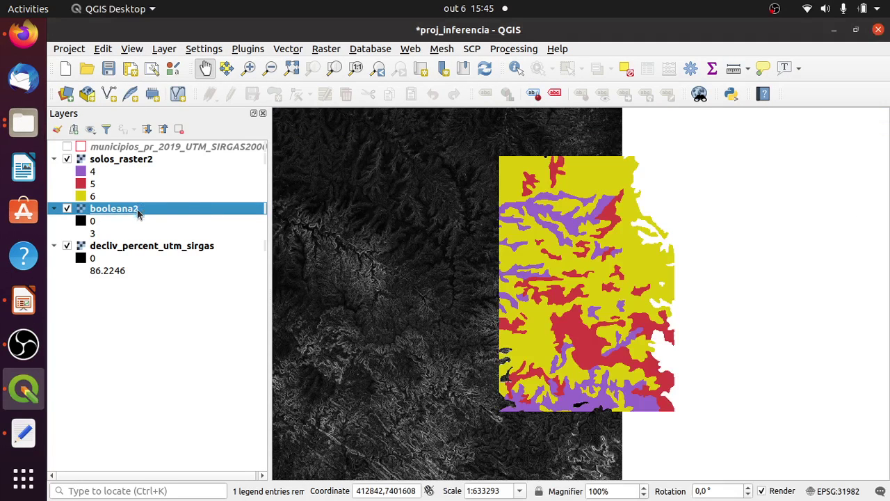
{"action": "left_click", "coordinate": [67, 246]}
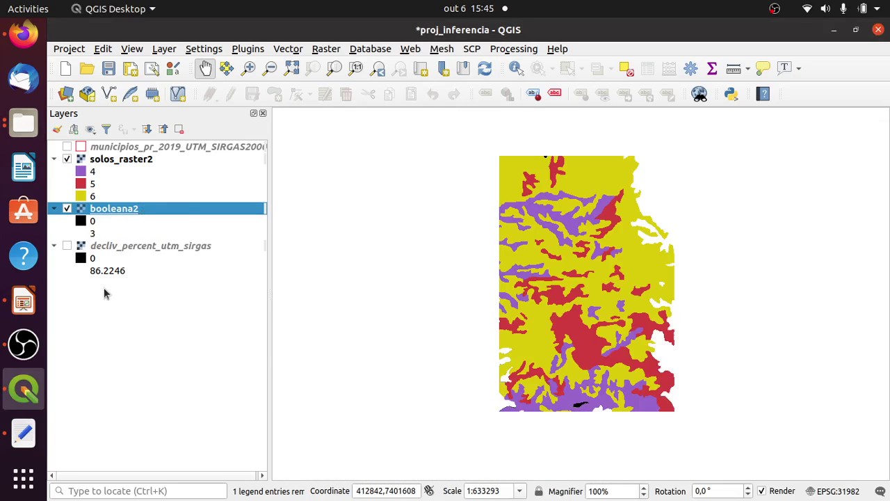
{"action": "left_click", "coordinate": [67, 159]}
{"action": "left_click", "coordinate": [67, 147]}
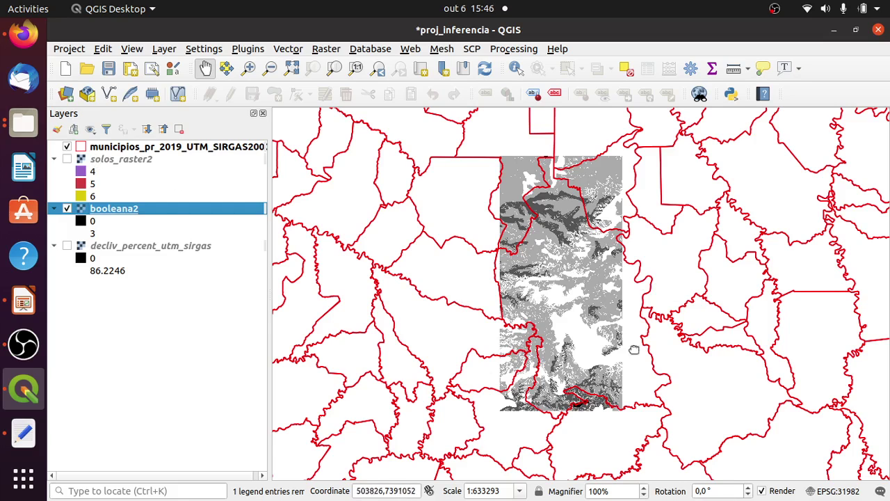
{"action": "left_click", "coordinate": [67, 247]}
{"action": "left_click", "coordinate": [67, 247]}
Style booleana2 as Paletted/Unique values with an inverted Spectral color ramp and classify its values
{"action": "double_click", "coordinate": [124, 209]}
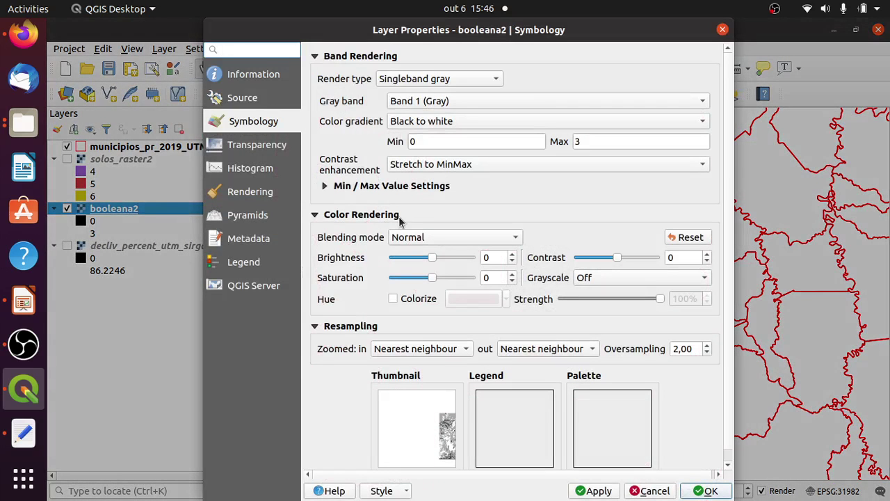
{"action": "left_click", "coordinate": [424, 82]}
{"action": "left_click", "coordinate": [438, 62]}
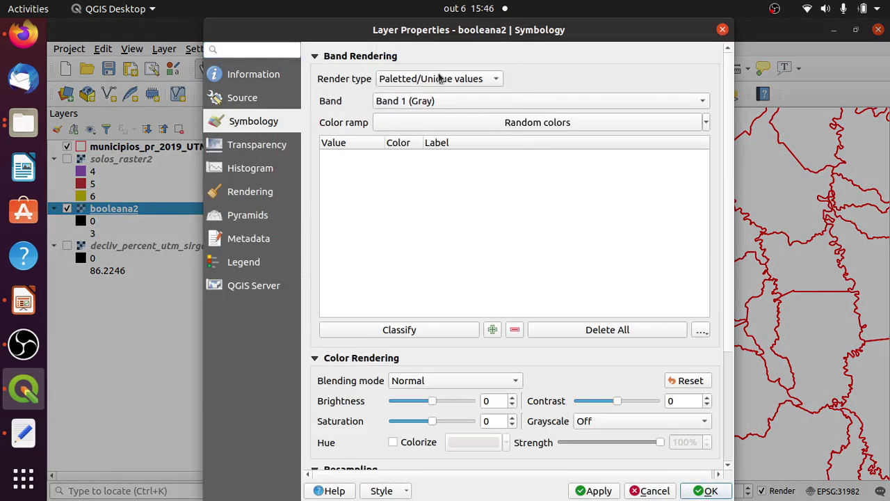
{"action": "left_click", "coordinate": [706, 123]}
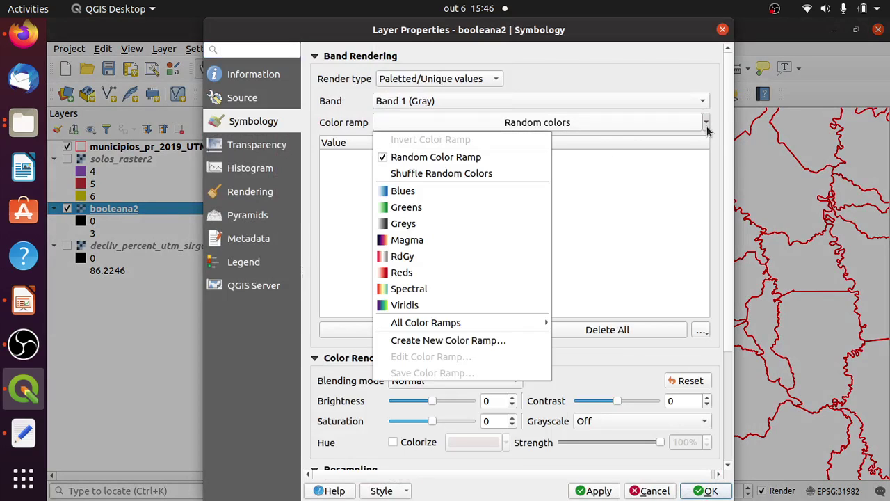
{"action": "left_click", "coordinate": [475, 288]}
{"action": "left_click", "coordinate": [706, 123]}
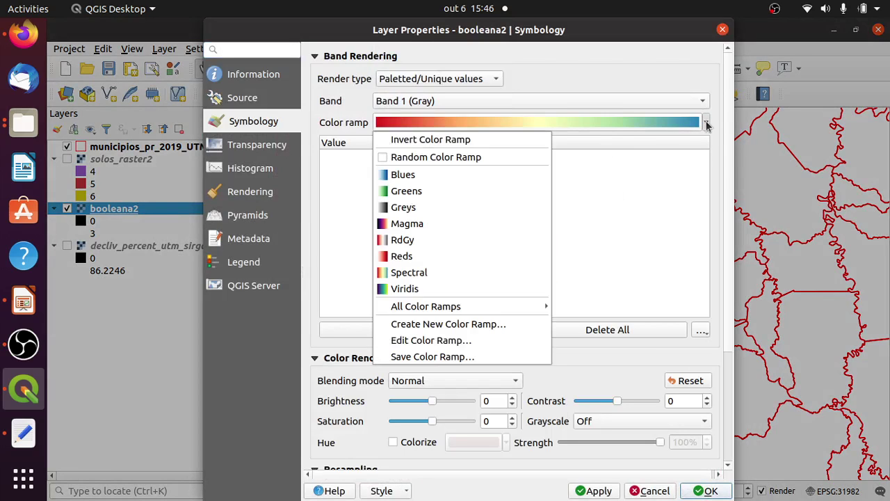
{"action": "left_click", "coordinate": [462, 141]}
{"action": "left_click", "coordinate": [393, 331]}
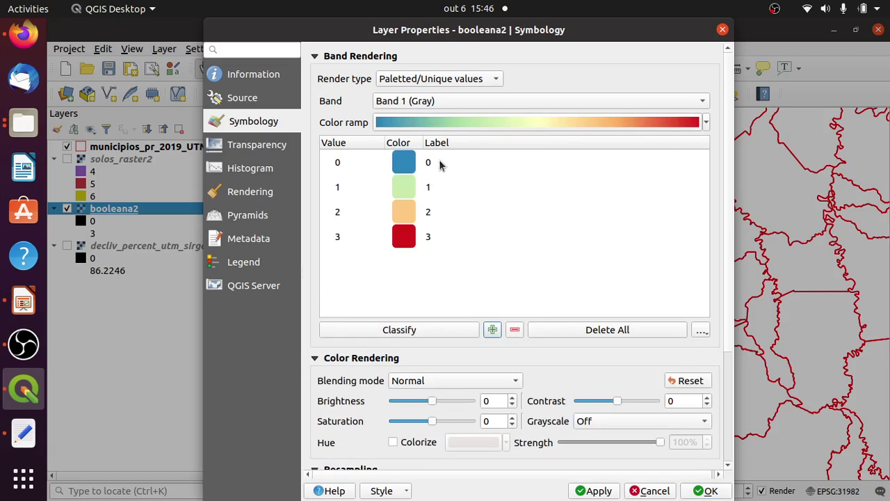
Remove the value 0 class from booleana2's symbology and check the fragility class names on the No QGis slide in LibreOffice Impress
{"action": "left_click", "coordinate": [430, 171]}
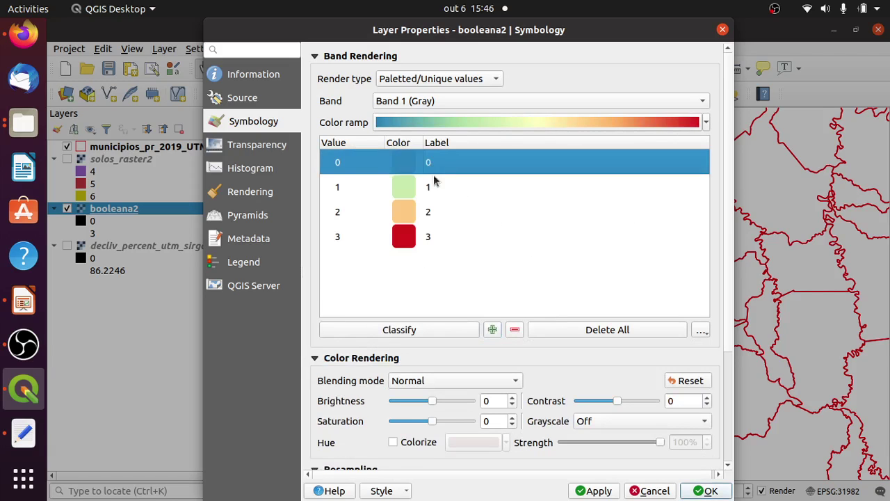
{"action": "left_click", "coordinate": [514, 330]}
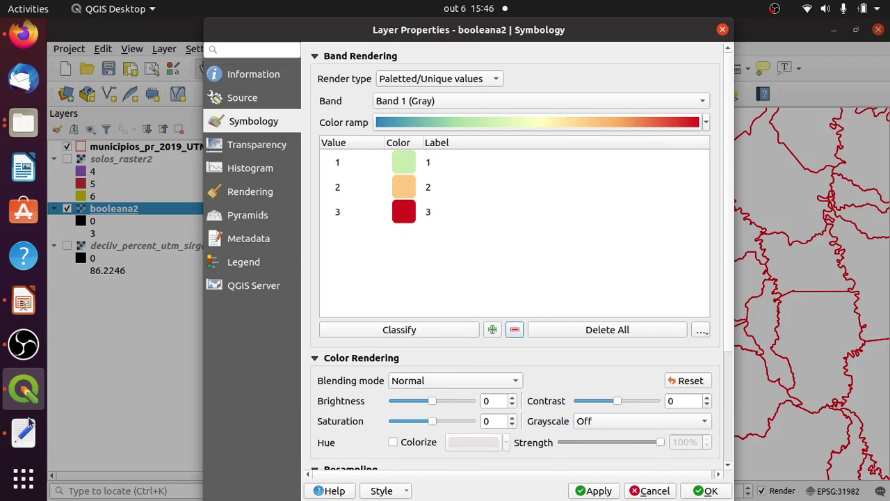
{"action": "left_click", "coordinate": [23, 301]}
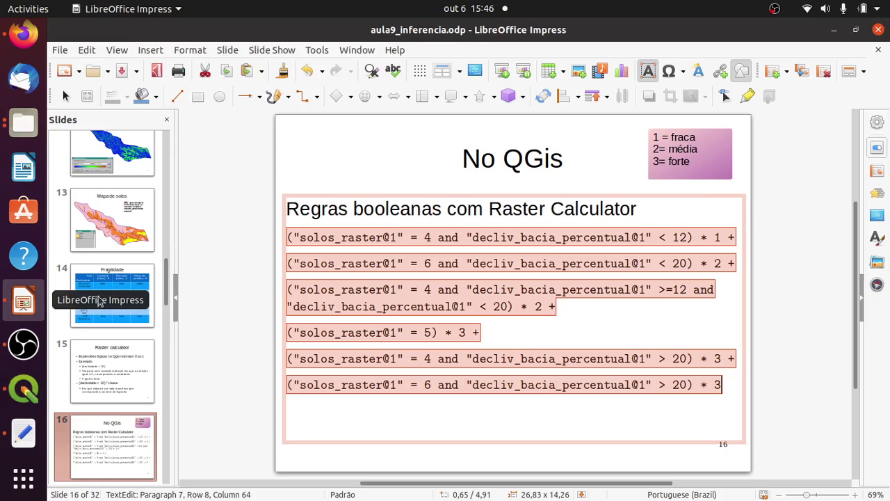
{"action": "key", "text": "alt+Tab"}
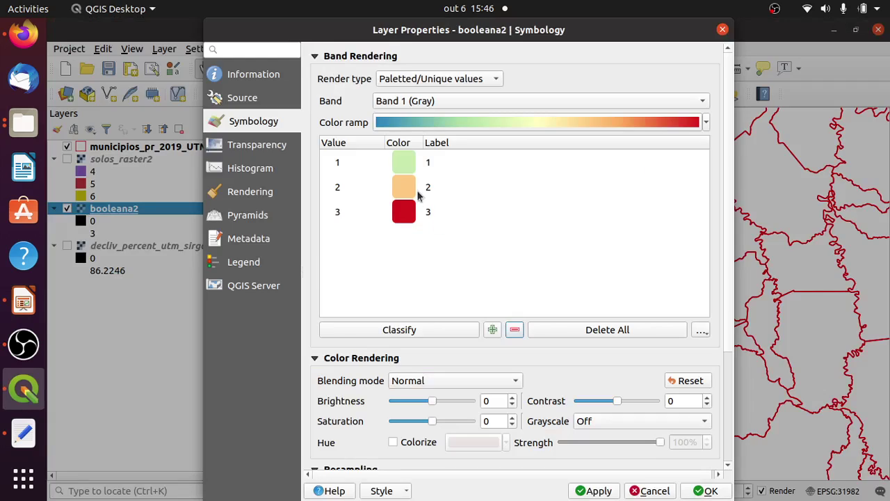
Label booleana2's classes 1, 2 and 3 as fraca, média and forte, and apply the symbology
{"action": "double_click", "coordinate": [451, 161]}
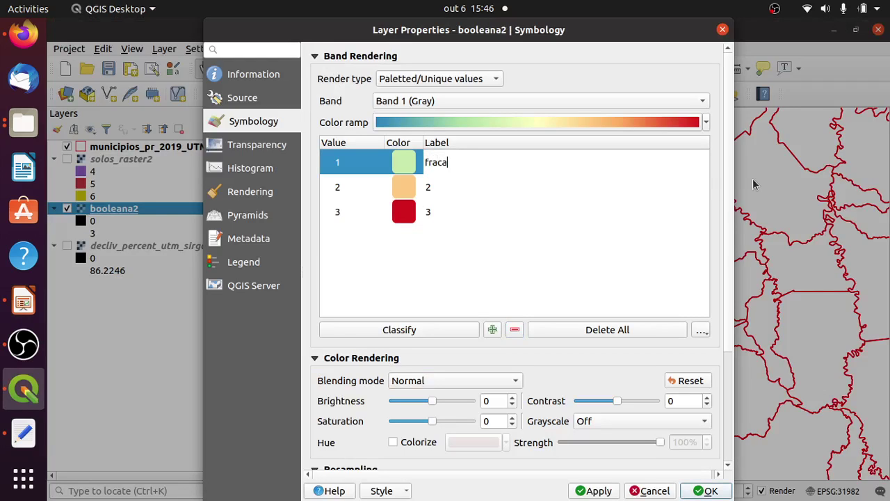
{"action": "key", "text": "Return"}
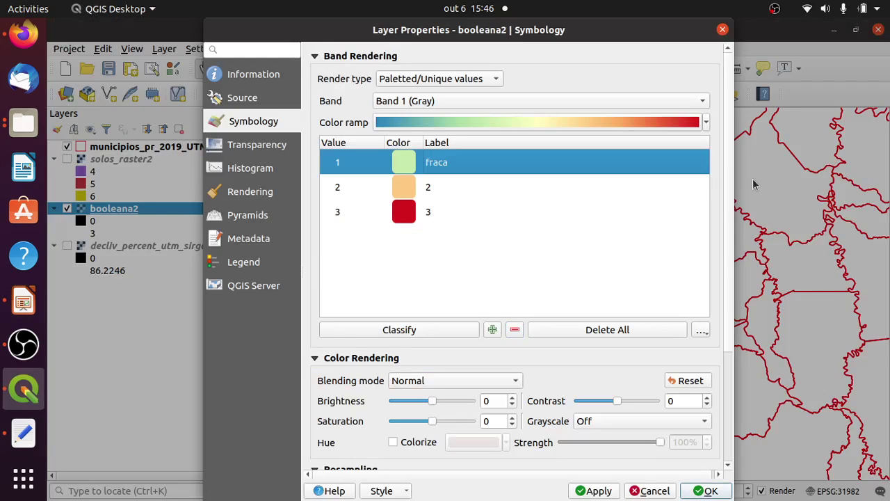
{"action": "double_click", "coordinate": [589, 186]}
{"action": "key", "text": "BackSpace"}
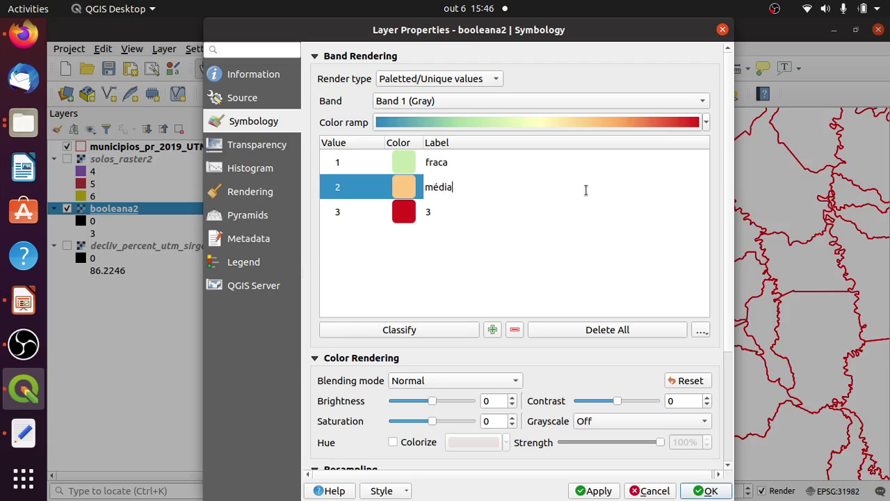
{"action": "key", "text": "Return"}
{"action": "double_click", "coordinate": [561, 212]}
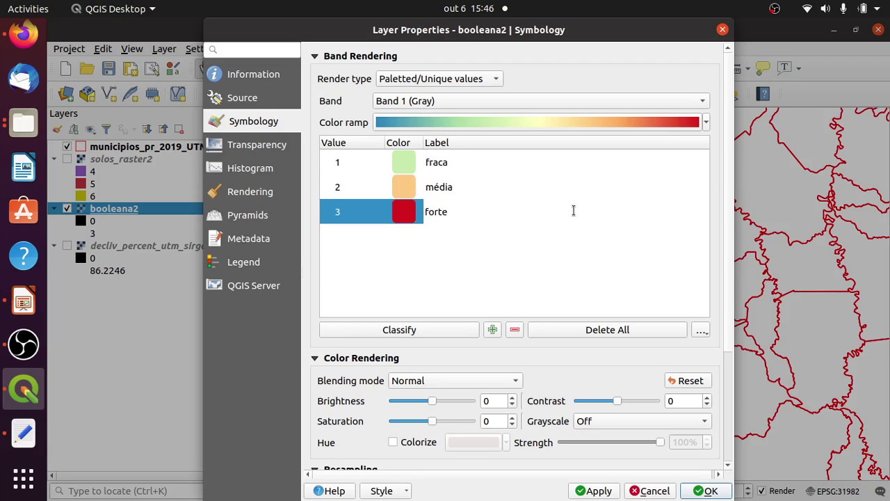
{"action": "left_click", "coordinate": [467, 244]}
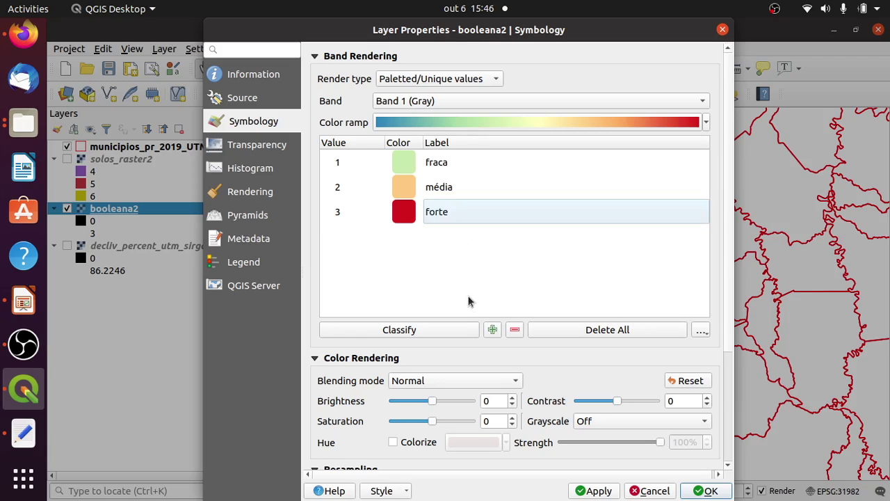
{"action": "left_click", "coordinate": [602, 492]}
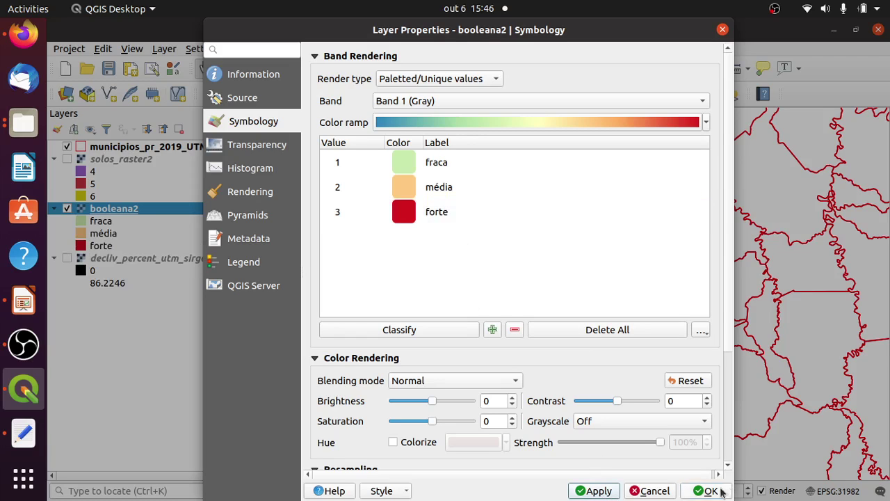
{"action": "left_click", "coordinate": [704, 491]}
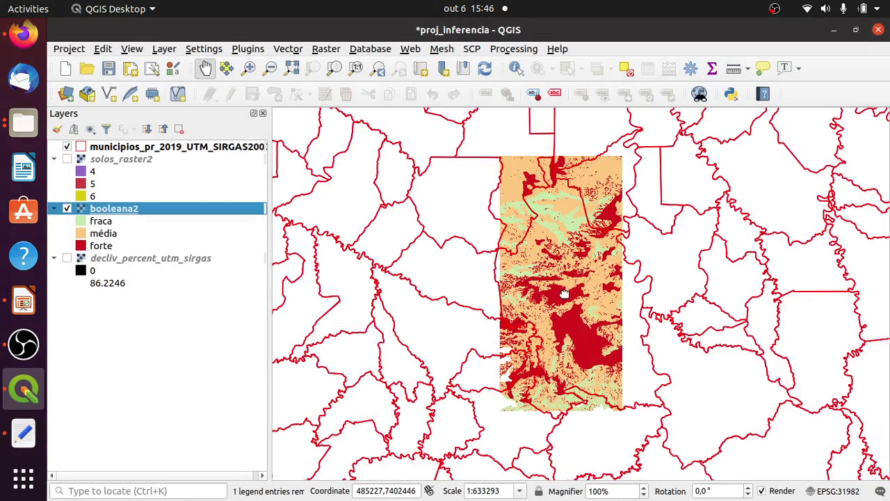
Change the stroke color of the municipality boundaries layer's simple fill to black and apply it
{"action": "double_click", "coordinate": [84, 150]}
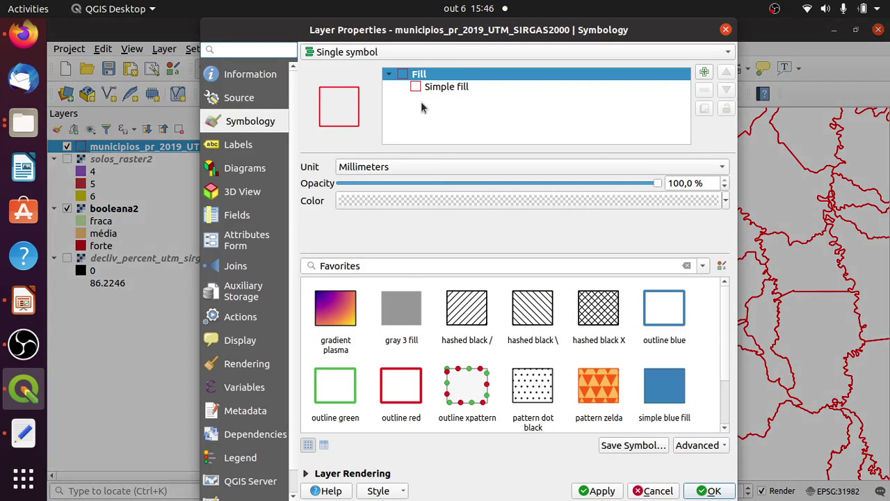
{"action": "left_click", "coordinate": [432, 87]}
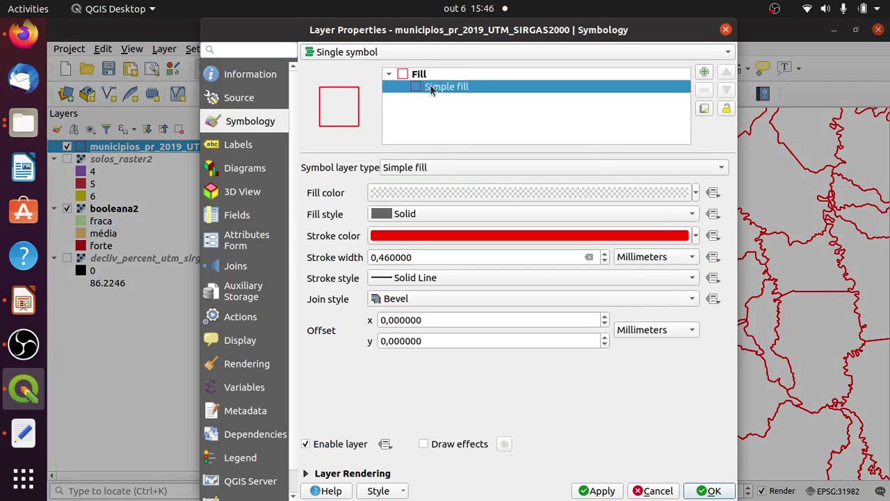
{"action": "left_click", "coordinate": [696, 236]}
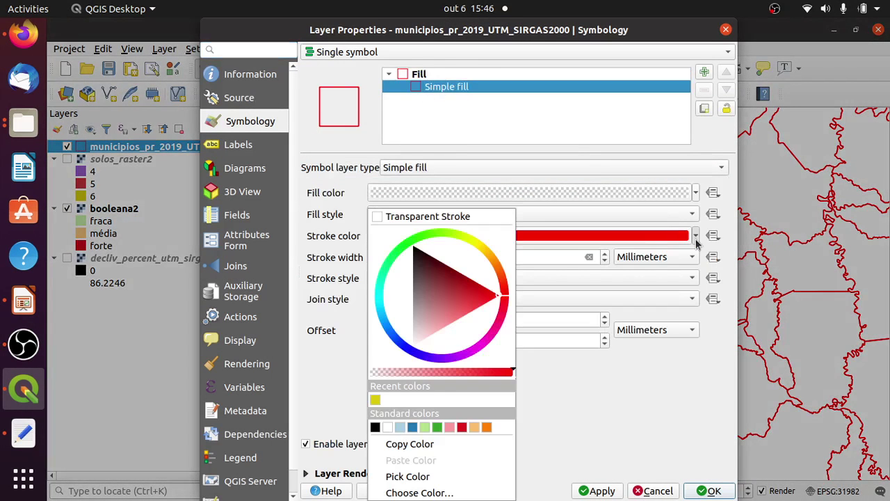
{"action": "left_click", "coordinate": [375, 427]}
{"action": "left_click", "coordinate": [595, 490]}
{"action": "key", "text": "Escape"}
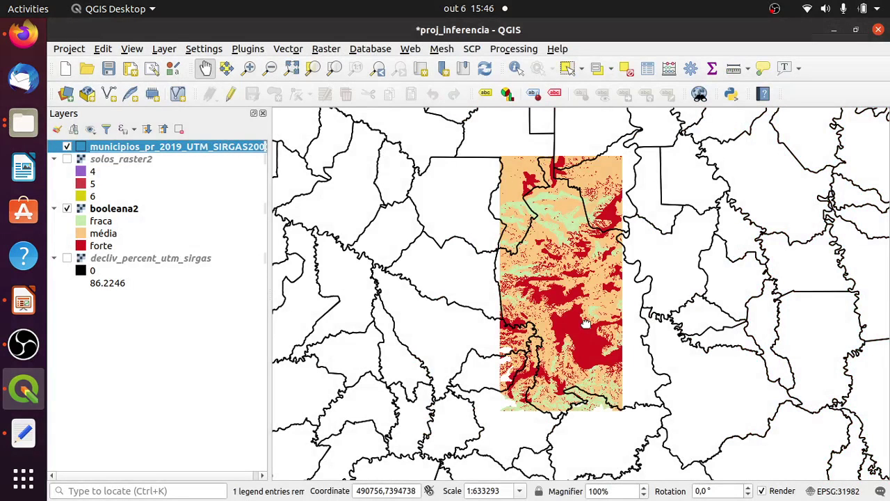
Examine the distribution of the fragility classes across the booleana2 map at a closer scale, from north to south
{"action": "scroll", "coordinate": [589, 325], "scroll_direction": "up", "scroll_amount": 1}
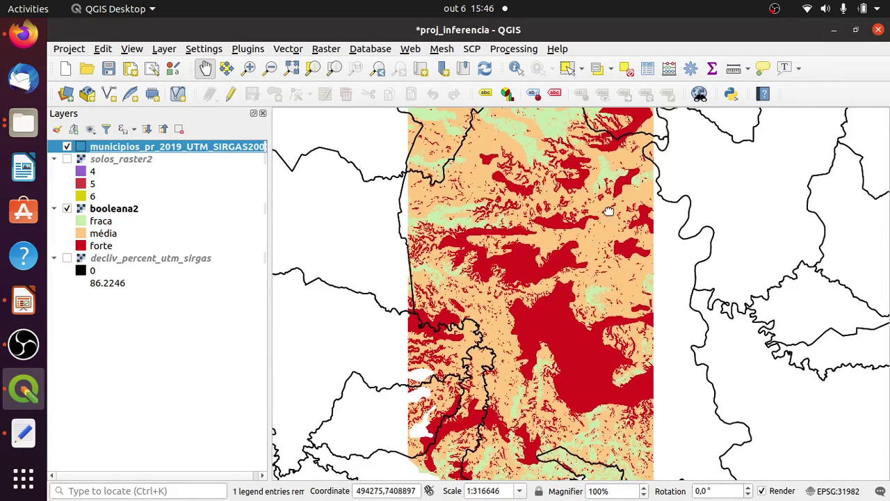
{"action": "left_click_drag", "start_coordinate": [607, 211], "coordinate": [527, 322]}
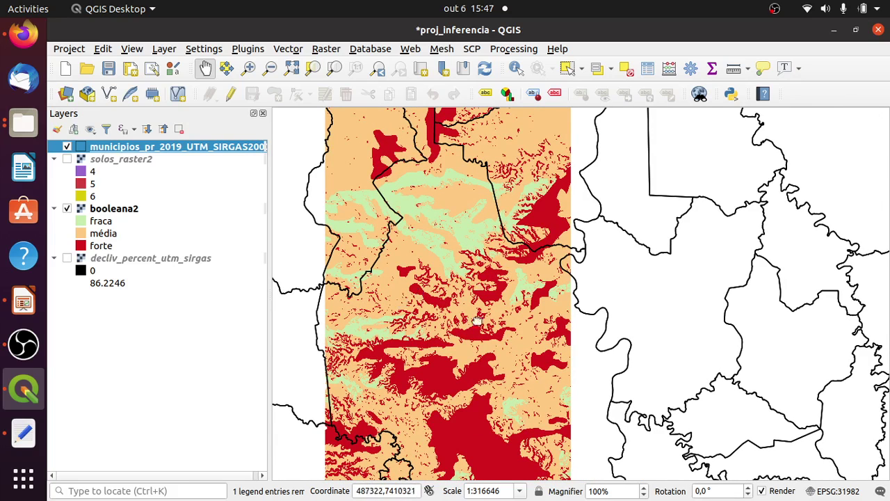
{"action": "left_click_drag", "start_coordinate": [505, 374], "coordinate": [533, 220]}
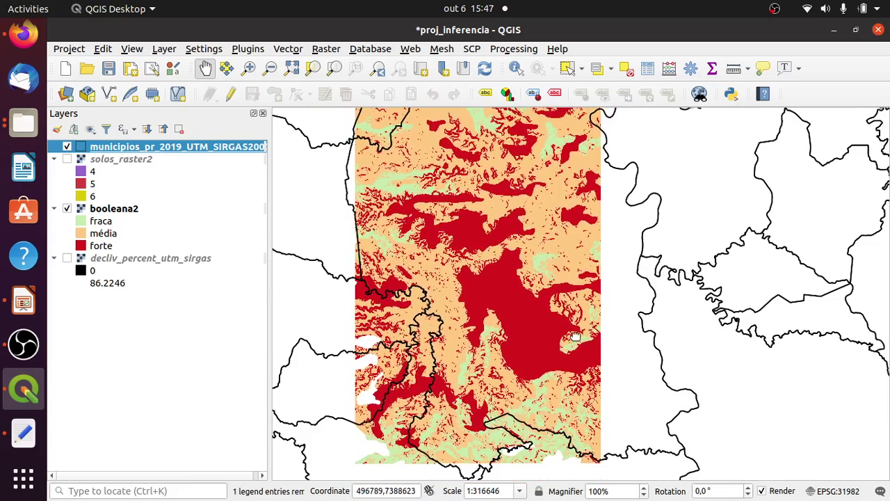
{"action": "left_click_drag", "start_coordinate": [576, 187], "coordinate": [605, 382]}
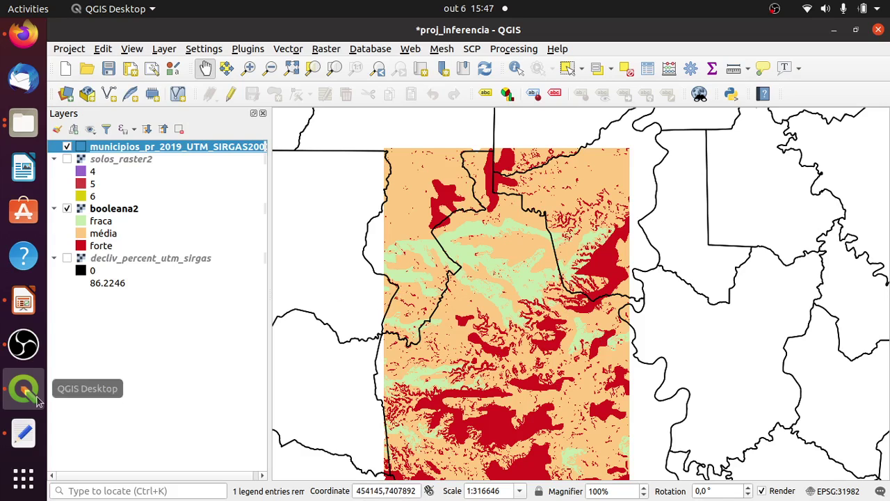
Switch to the aula9_inferencia.odp presentation in LibreOffice Impress and show its last slide, 32, as a slide show
{"action": "left_click", "coordinate": [23, 301]}
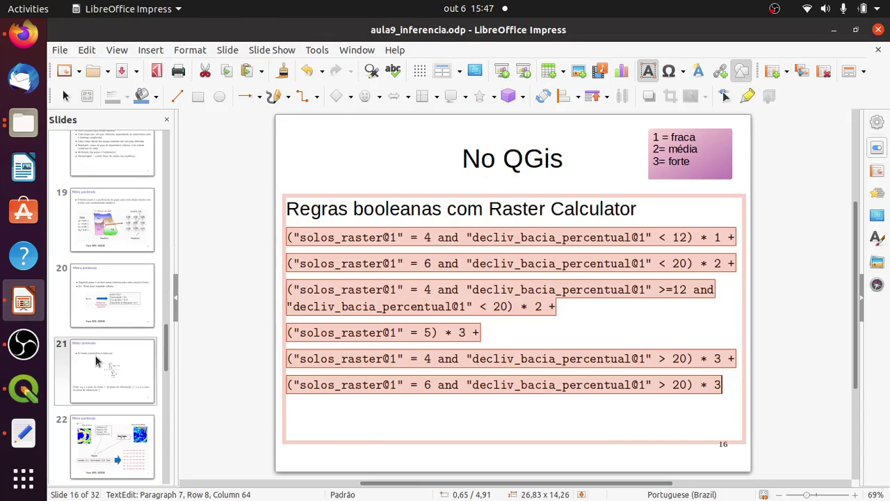
{"action": "scroll", "coordinate": [97, 360], "scroll_direction": "down", "scroll_amount": 10}
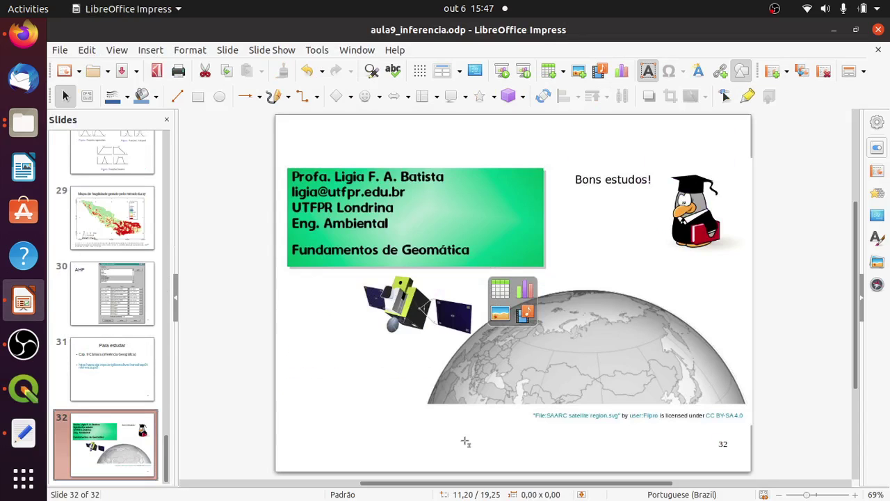
{"action": "key", "text": "F5"}
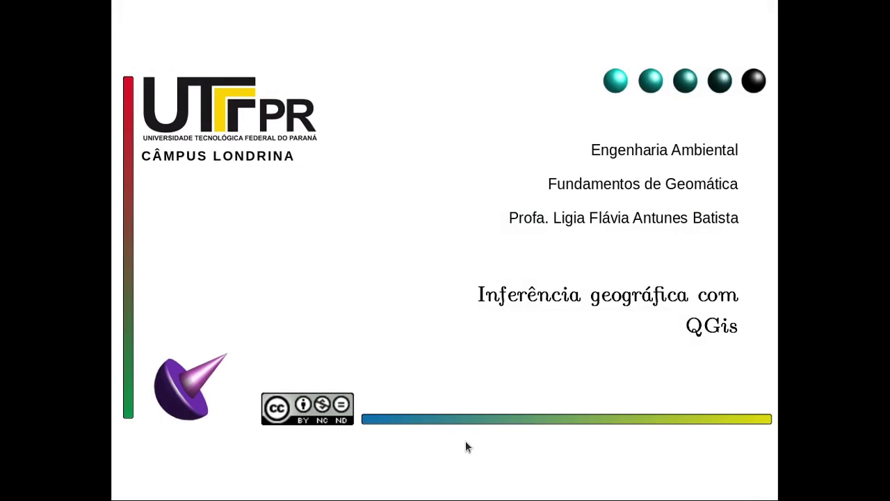
{"action": "key", "text": "End"}
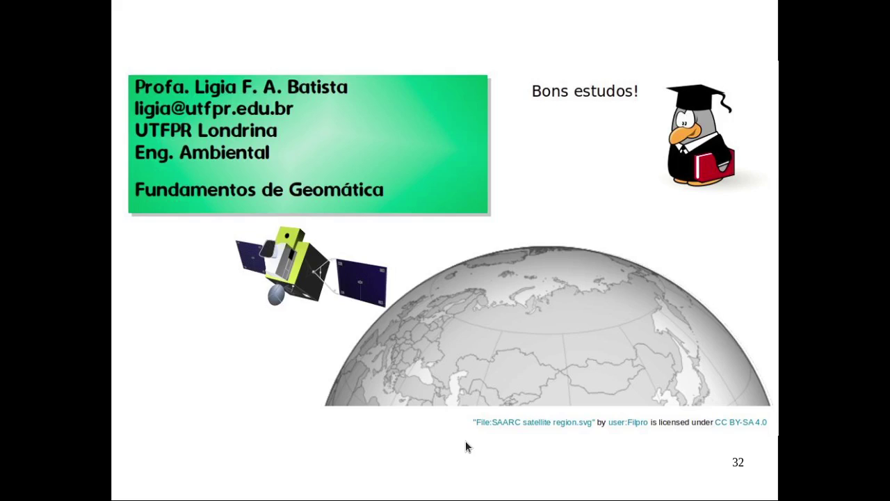